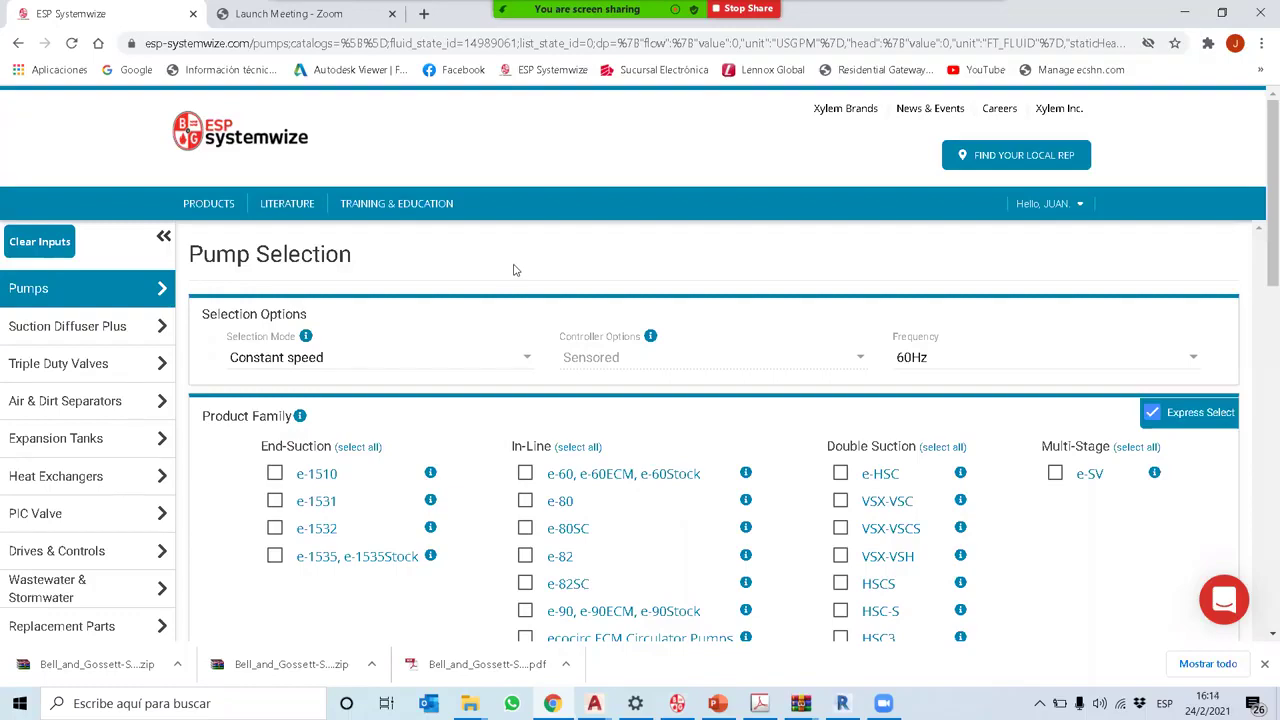
Step: Keep Constant speed as the selection mode and limit the search to the e-1510 series
{"action": "mouse_move", "coordinate": [687, 347]}
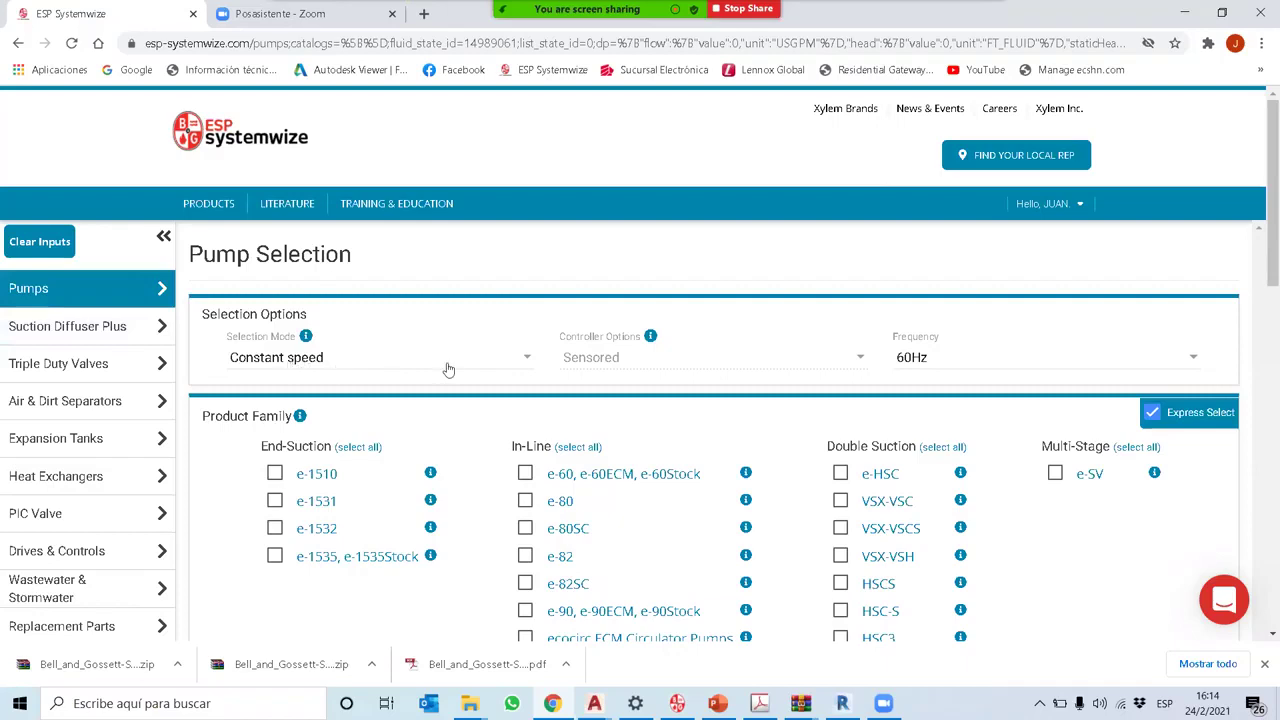
{"action": "left_click", "coordinate": [525, 360]}
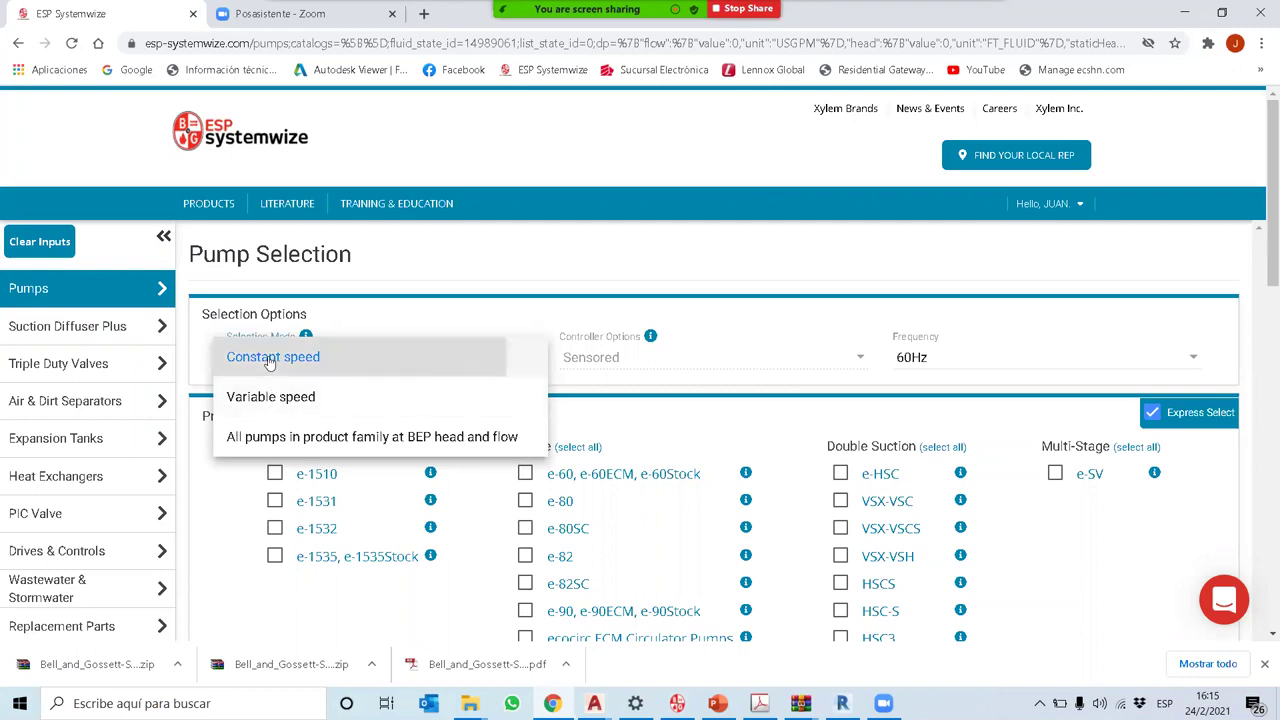
{"action": "left_click", "coordinate": [268, 358]}
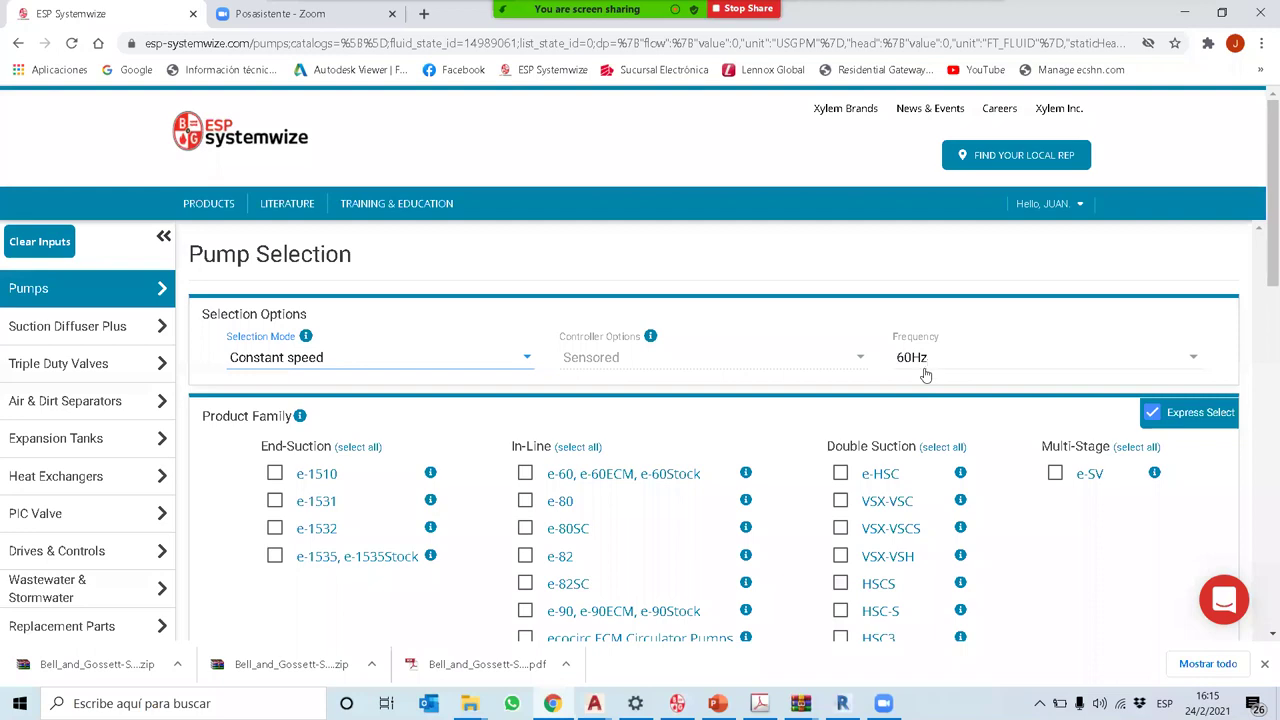
{"action": "scroll", "coordinate": [645, 405], "scroll_direction": "down", "scroll_amount": 2}
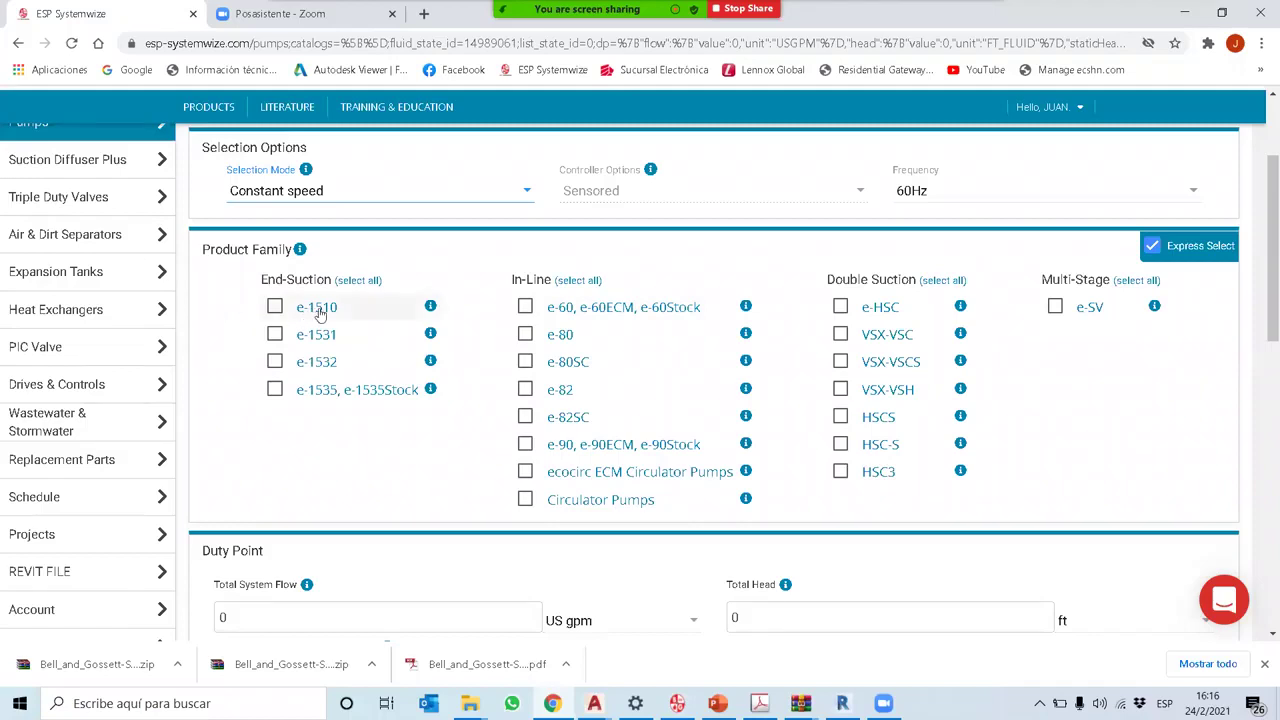
{"action": "left_click", "coordinate": [276, 307]}
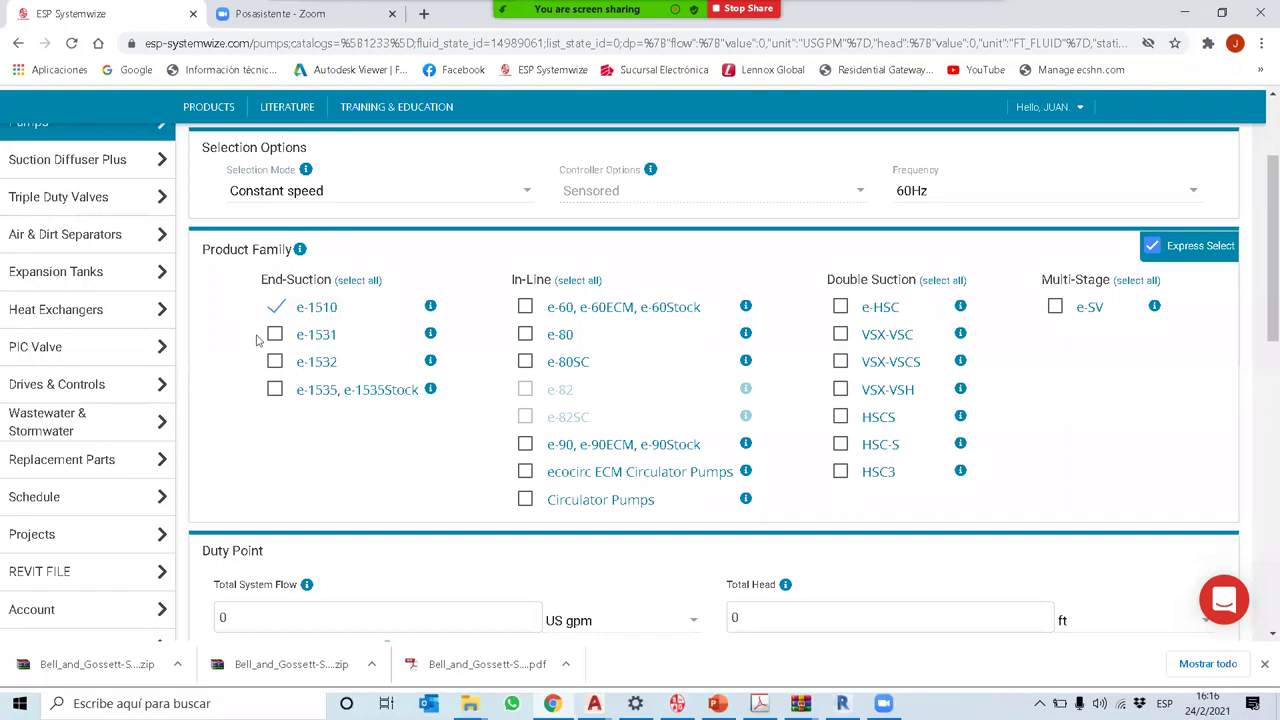
Step: Enter a duty point of 500 US gpm total system flow and 118.84 ft total head
{"action": "scroll", "coordinate": [345, 390], "scroll_direction": "down", "scroll_amount": 2}
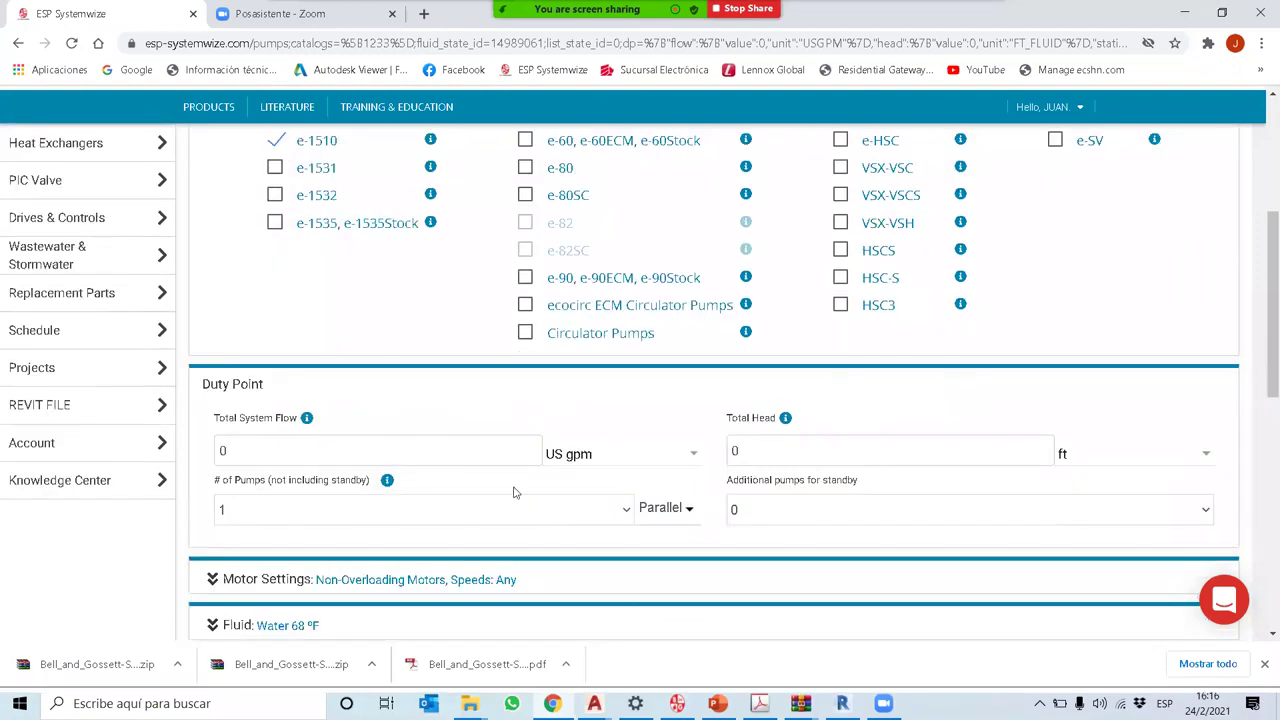
{"action": "scroll", "coordinate": [338, 444], "scroll_direction": "down", "scroll_amount": 1}
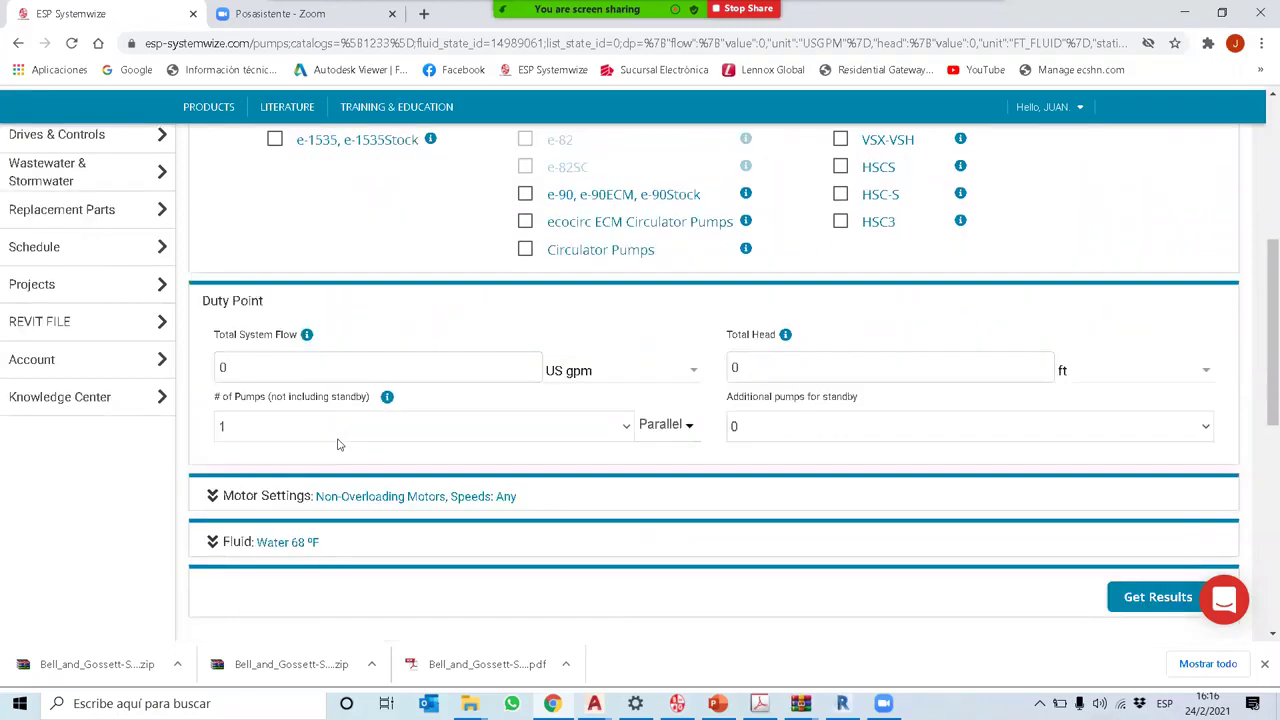
{"action": "left_click_drag", "start_coordinate": [238, 367], "coordinate": [214, 358]}
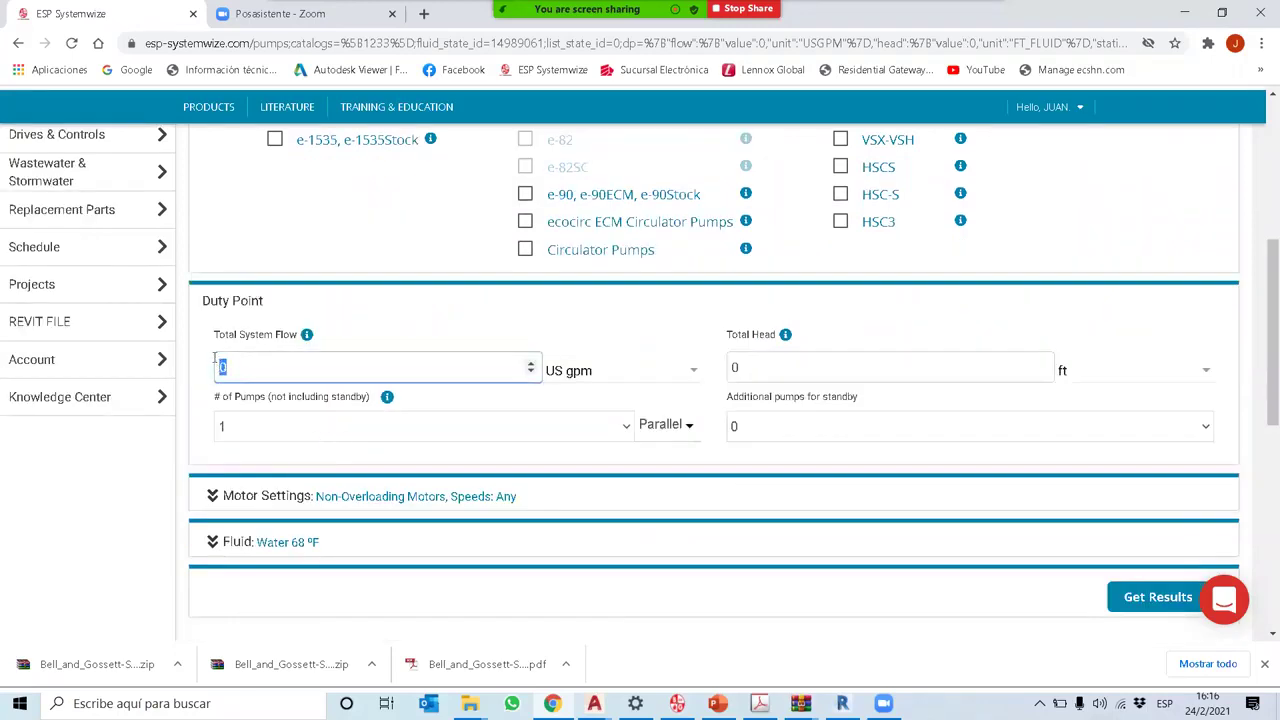
{"action": "type", "text": "500"}
{"action": "double_click", "coordinate": [742, 366]}
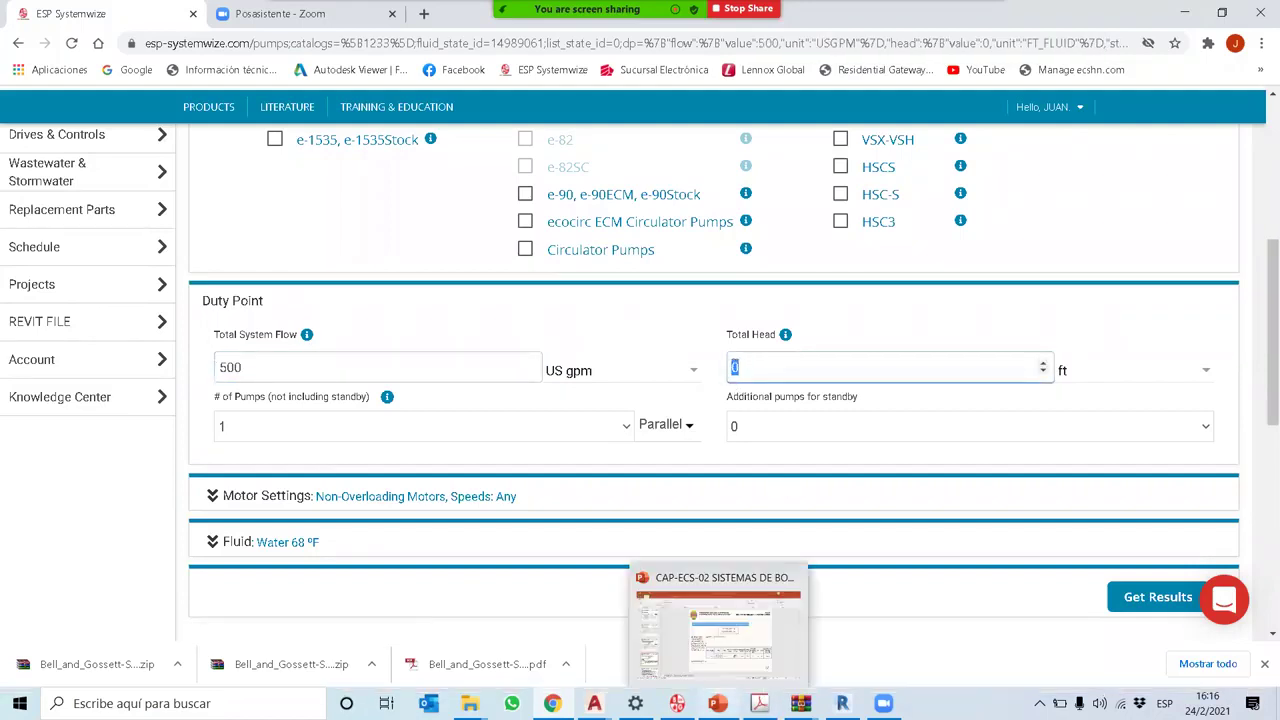
{"action": "left_click", "coordinate": [718, 703]}
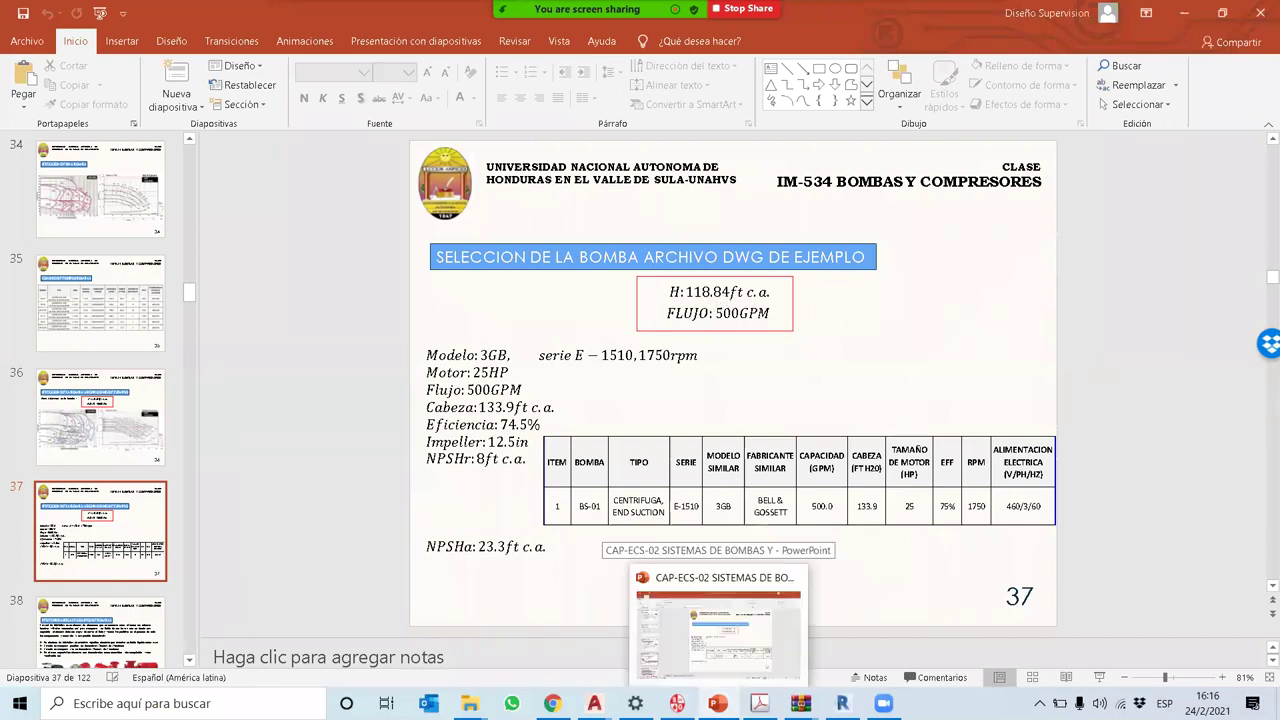
{"action": "left_click", "coordinate": [718, 703]}
{"action": "type", "text": "118.84"}
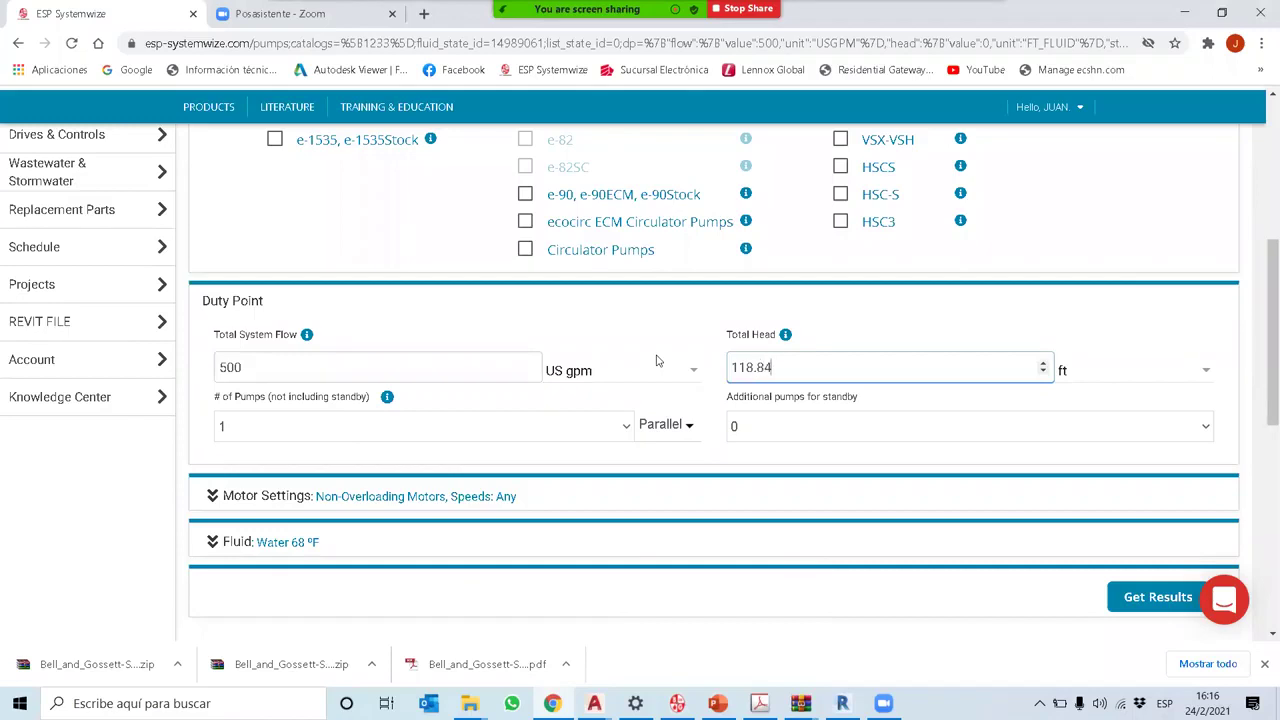
Step: Commit the 118.84 ft head and set the motor to TEFC enclosure with NEMA Premium standard
{"action": "left_click", "coordinate": [656, 320]}
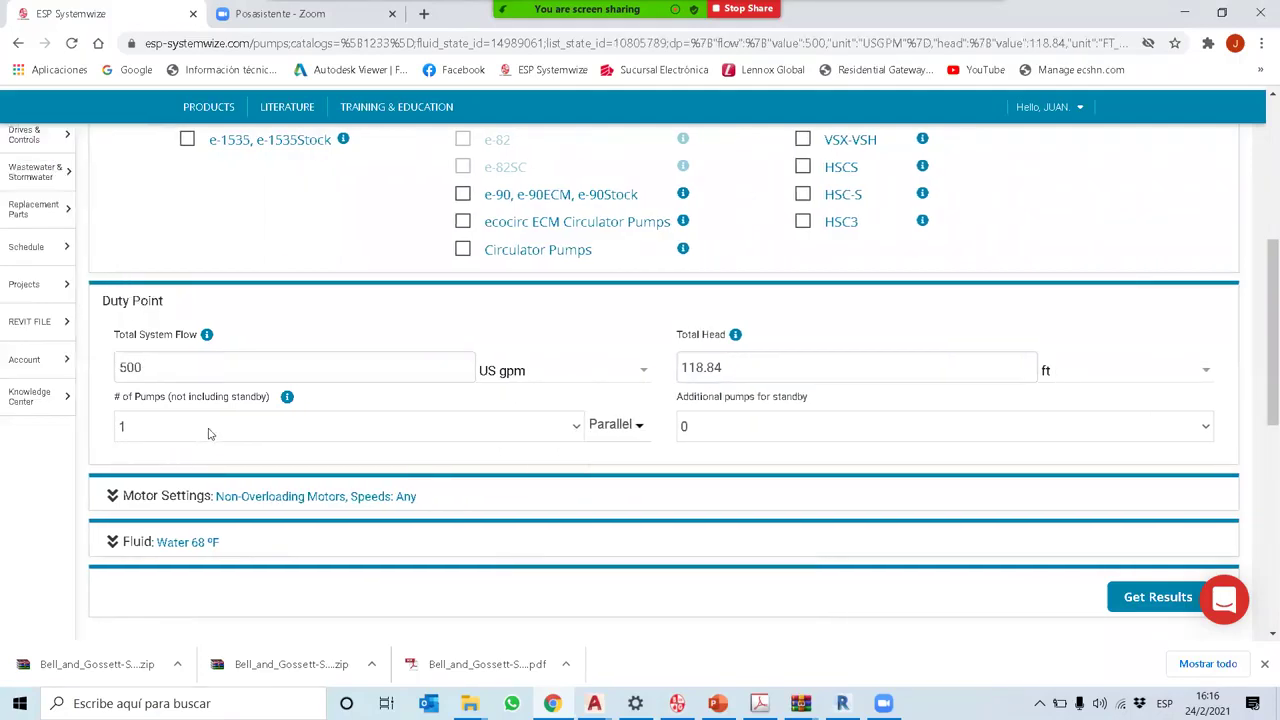
{"action": "scroll", "coordinate": [408, 512], "scroll_direction": "down", "scroll_amount": 1}
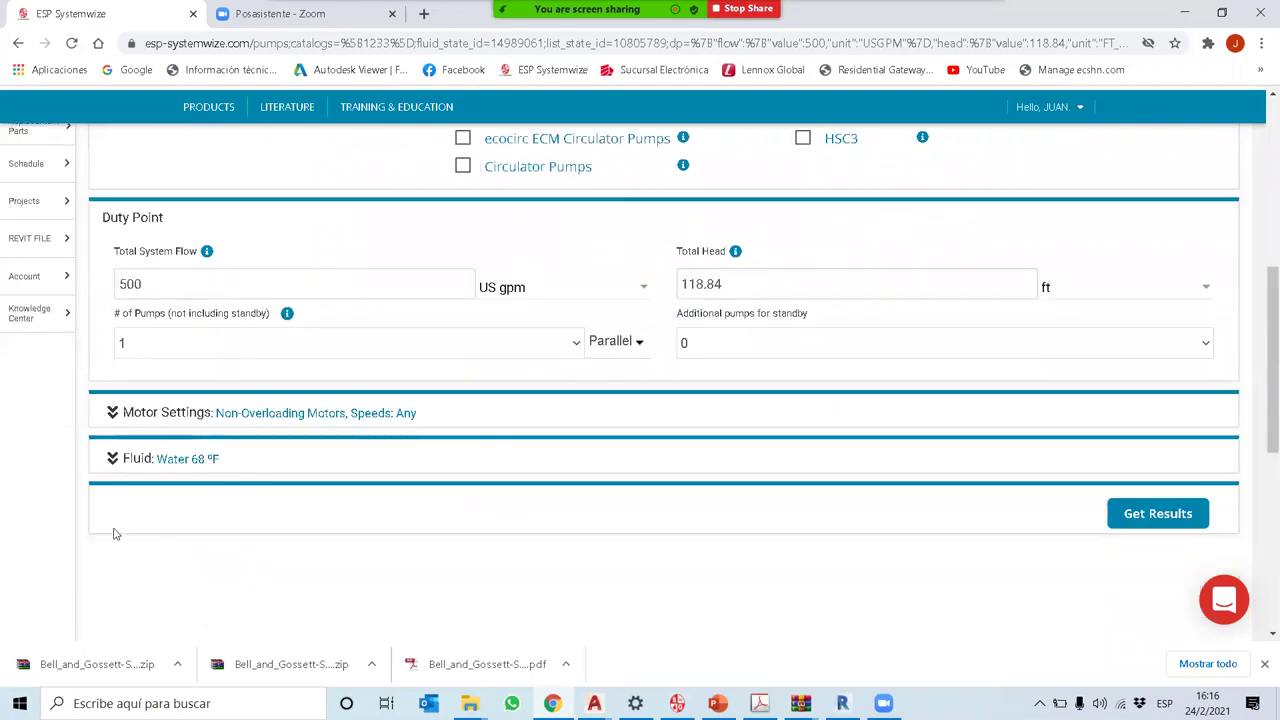
{"action": "left_click", "coordinate": [112, 412]}
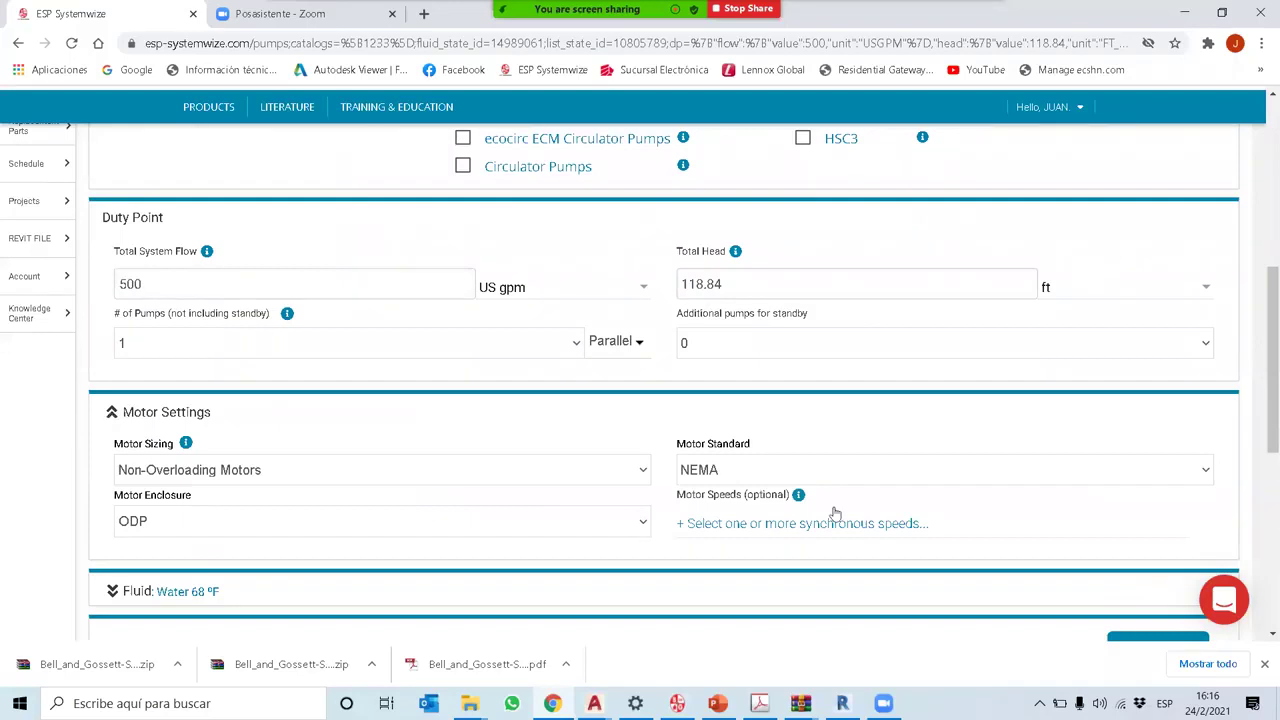
{"action": "left_click", "coordinate": [641, 522]}
{"action": "left_click", "coordinate": [255, 562]}
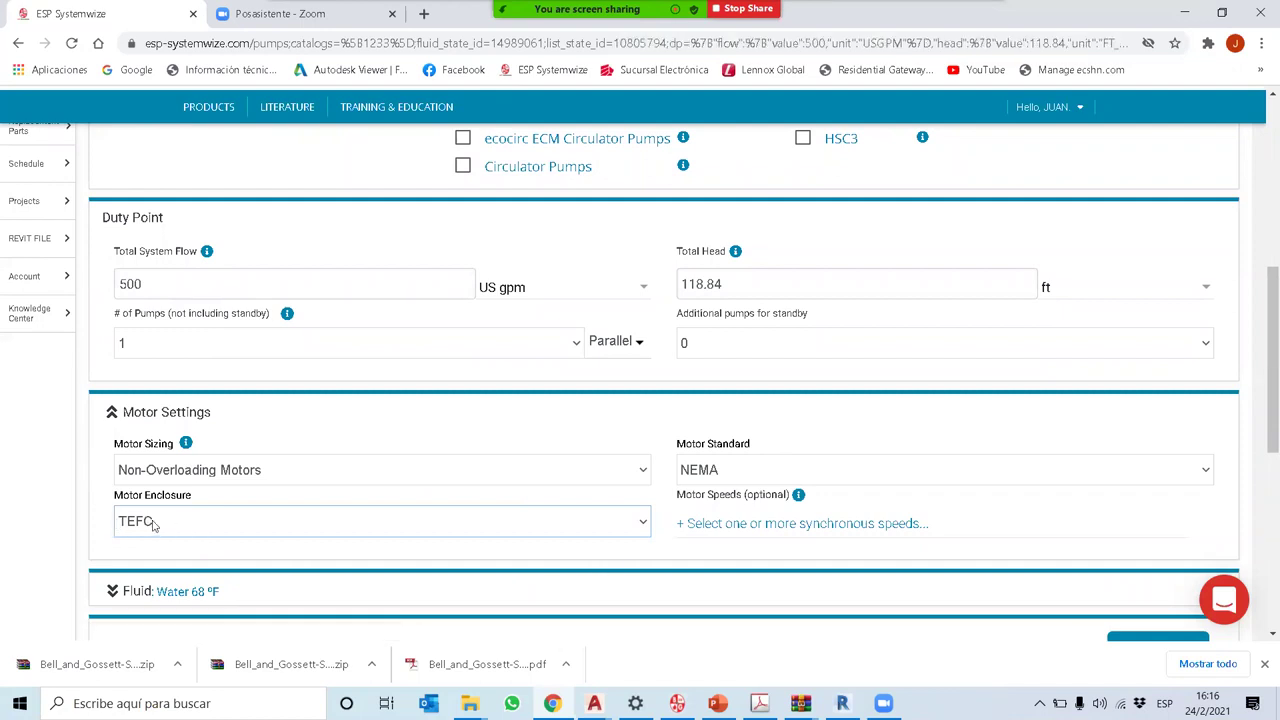
{"action": "left_click", "coordinate": [1205, 469]}
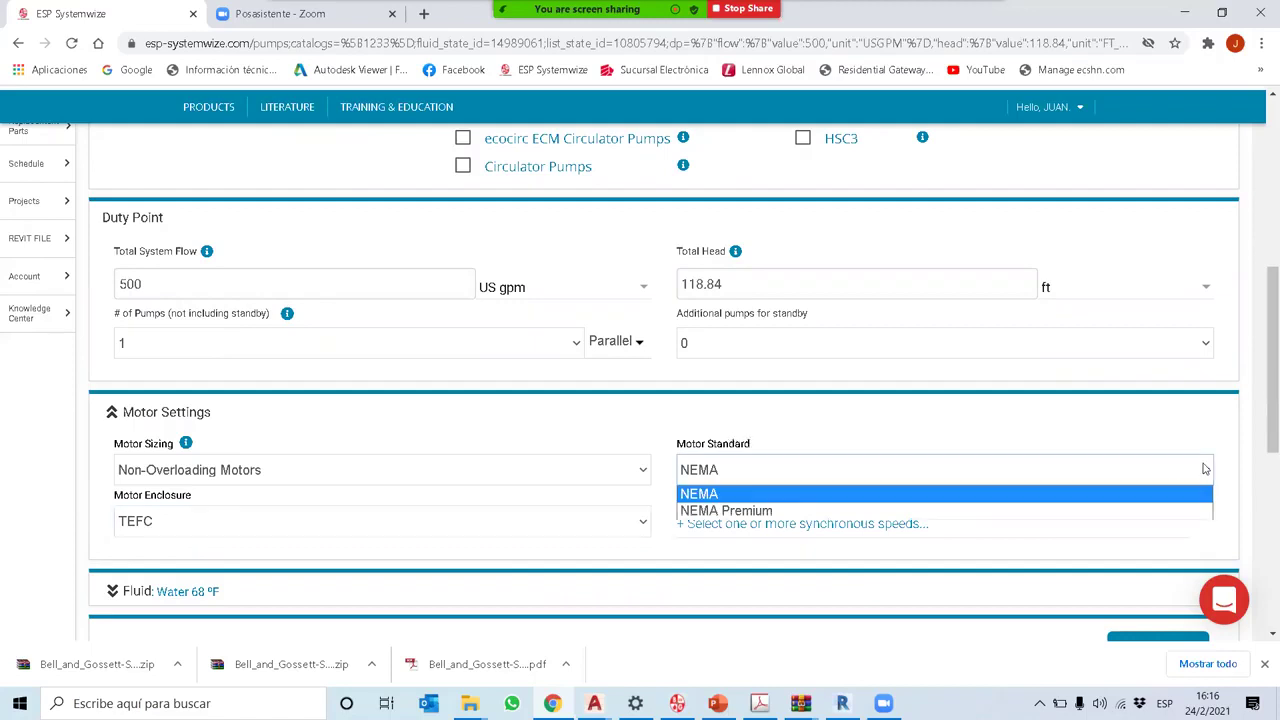
{"action": "left_click", "coordinate": [760, 510]}
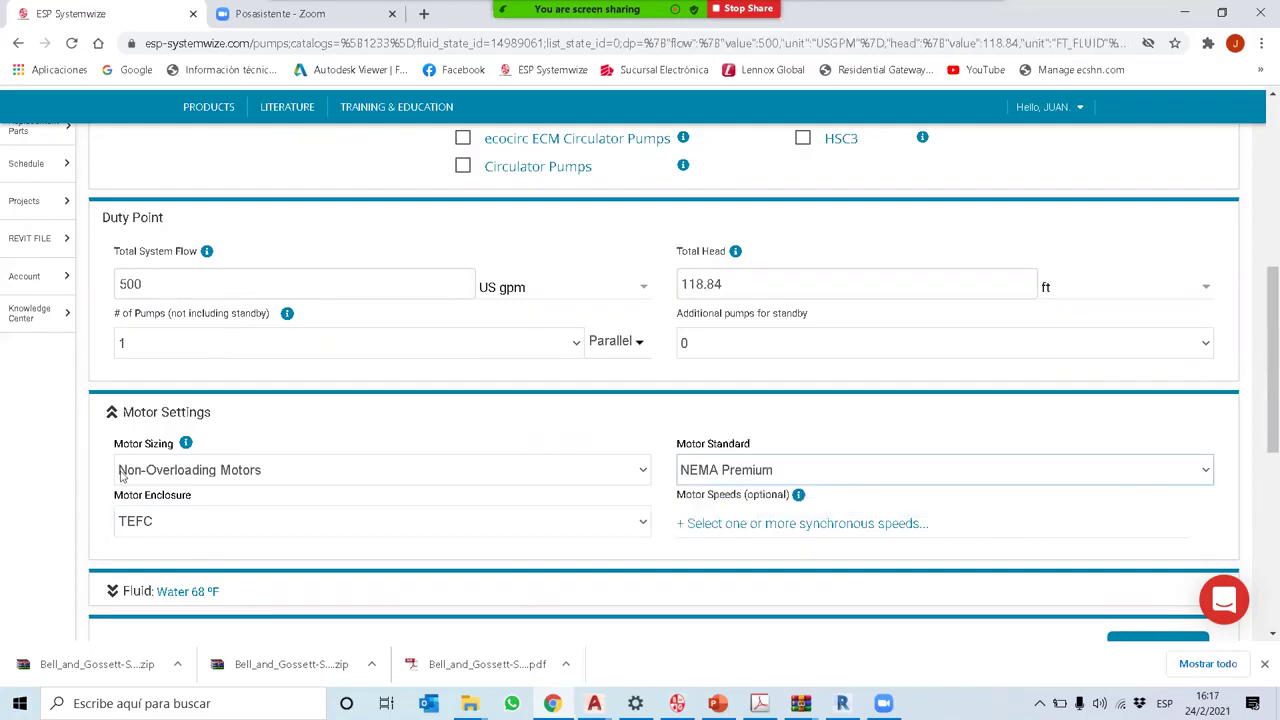
Step: Set the fluid temperature to 80 °F so water density and specific gravity recalculate
{"action": "scroll", "coordinate": [131, 496], "scroll_direction": "down", "scroll_amount": 3}
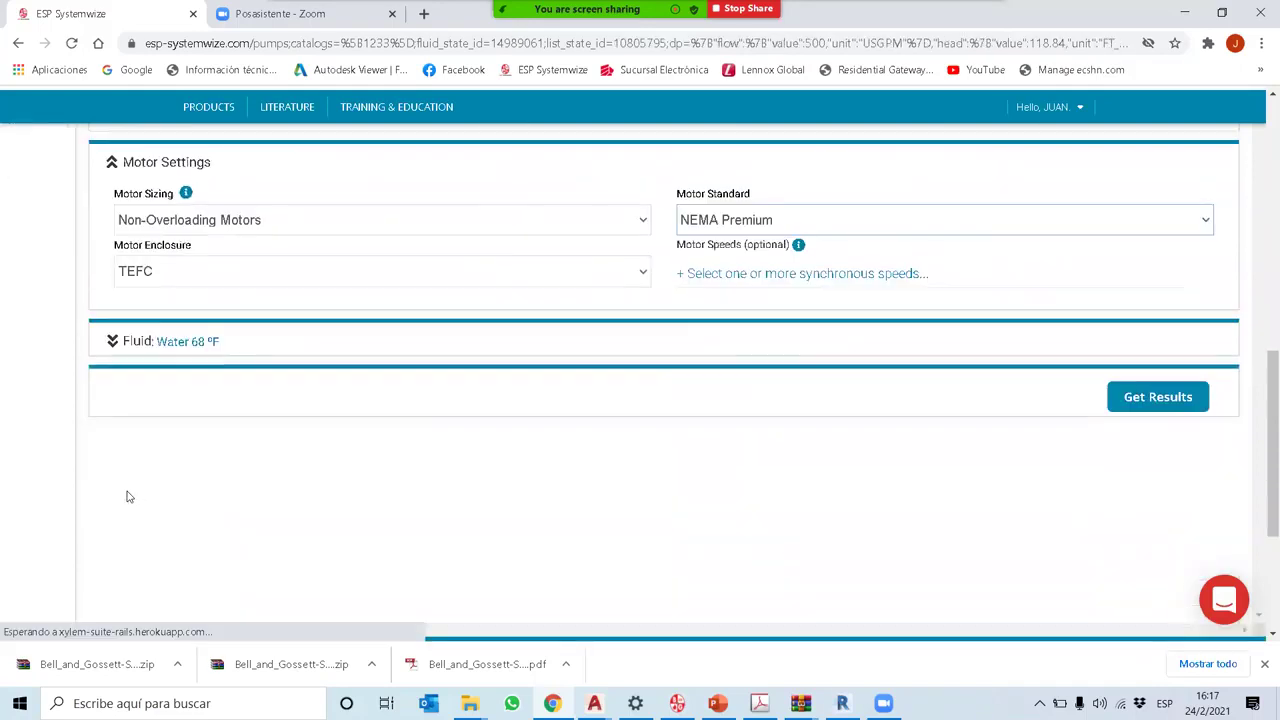
{"action": "left_click", "coordinate": [113, 343]}
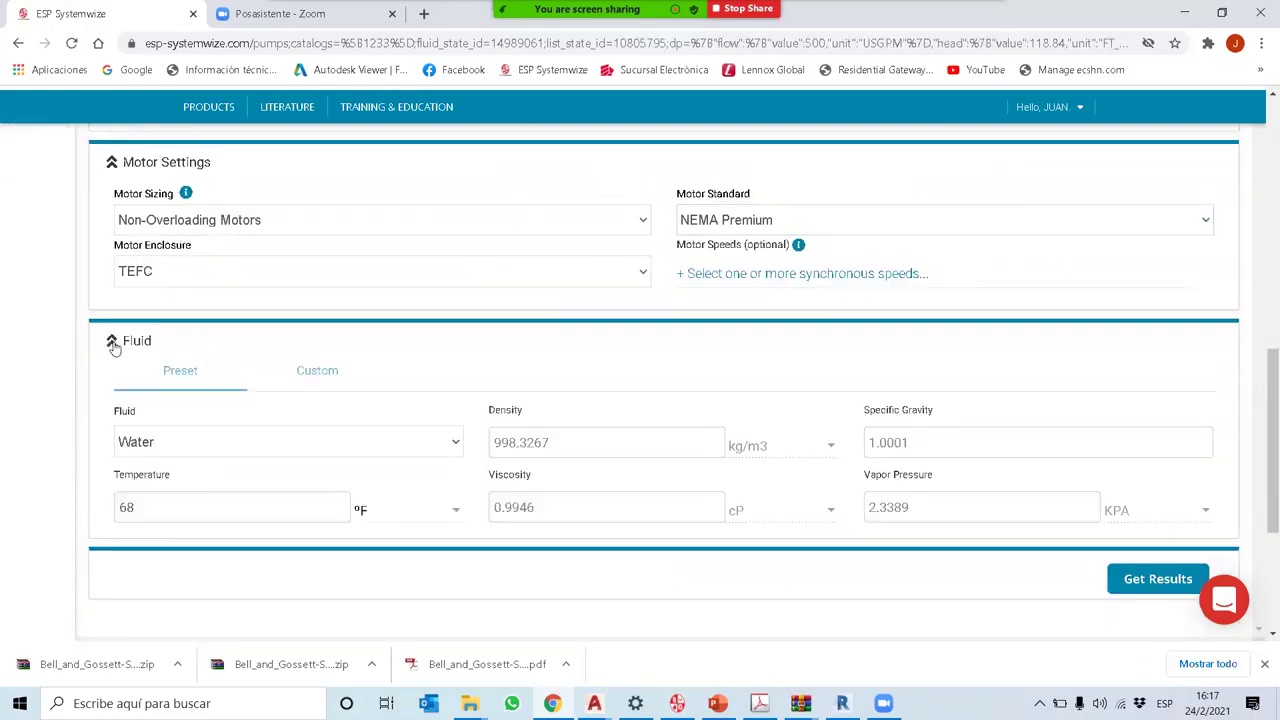
{"action": "double_click", "coordinate": [150, 508]}
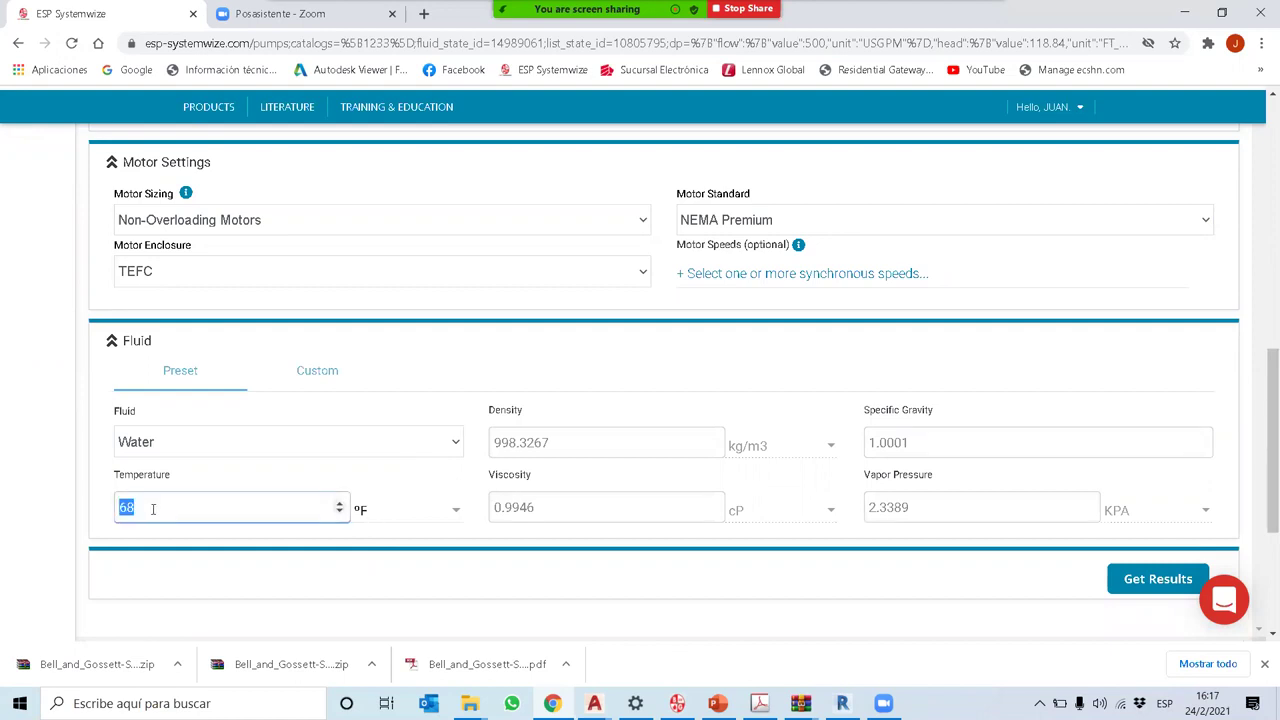
{"action": "type", "text": "80"}
{"action": "left_click", "coordinate": [469, 477]}
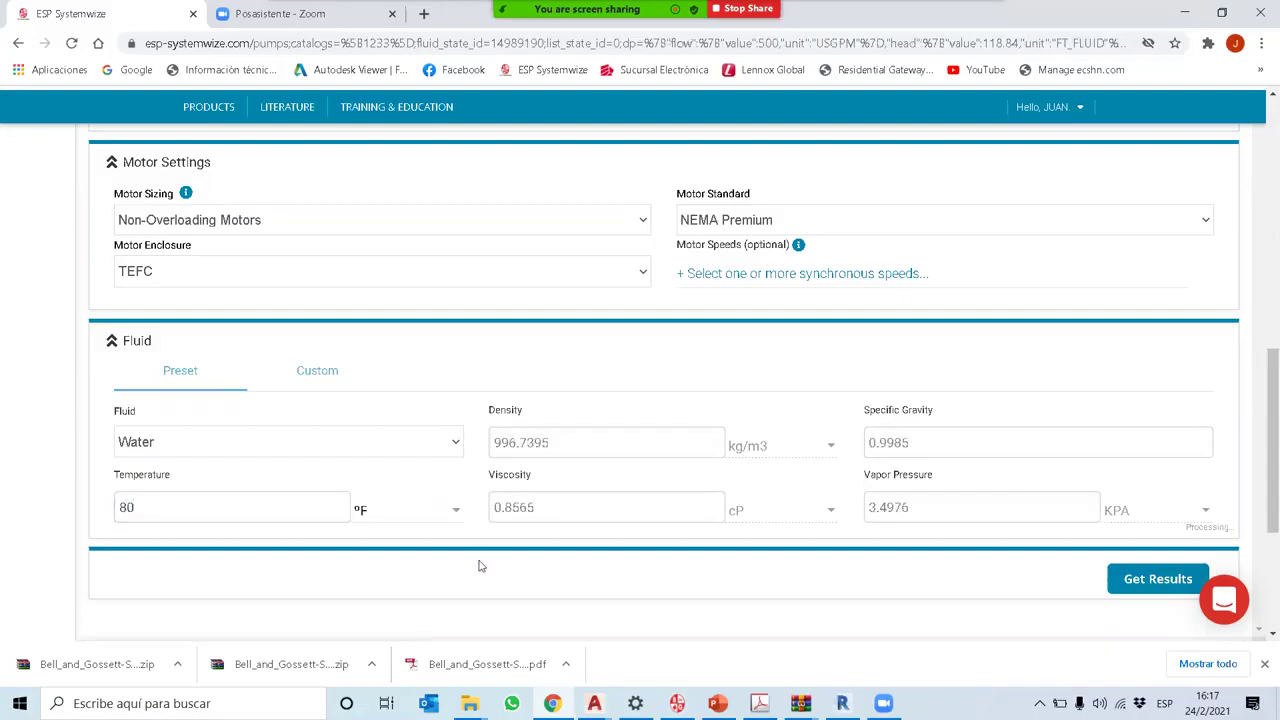
{"action": "scroll", "coordinate": [559, 478], "scroll_direction": "down", "scroll_amount": 1}
{"action": "scroll", "coordinate": [559, 478], "scroll_direction": "down", "scroll_amount": 1}
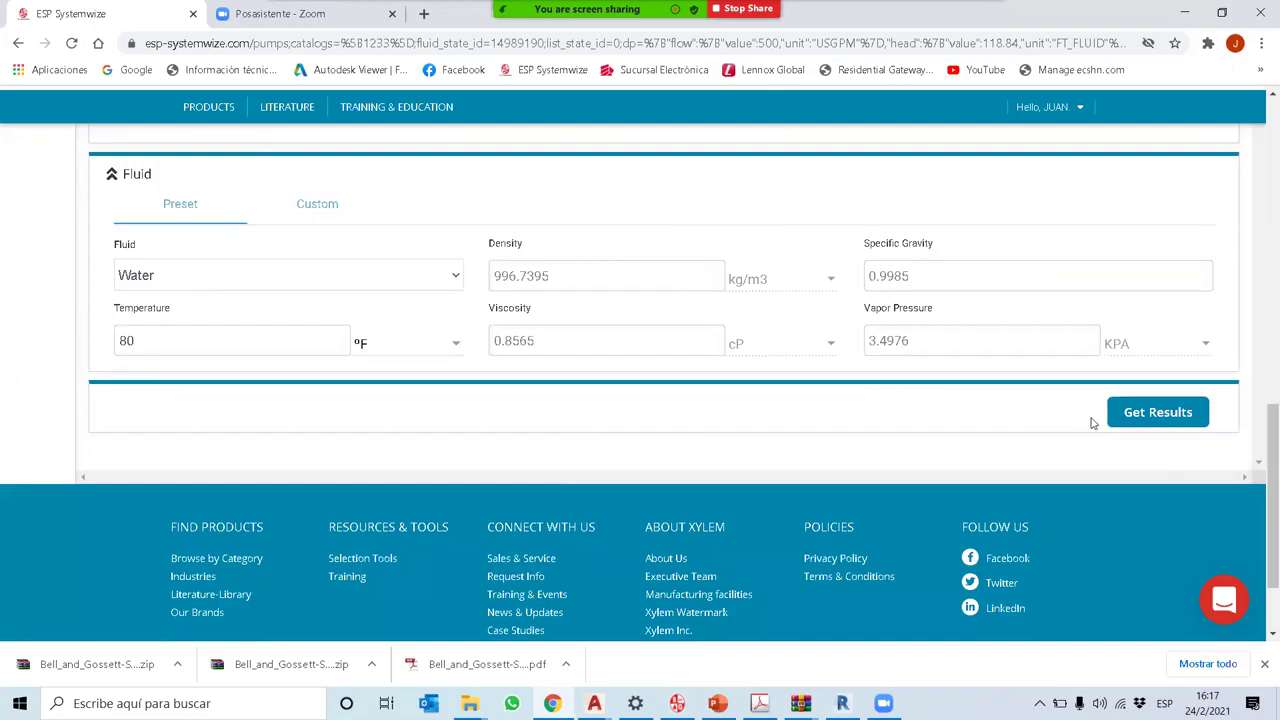
Step: Get the e-1510 pumps matching the duty point, ranked by efficiency with the 3AD at 81%
{"action": "left_click", "coordinate": [1137, 420]}
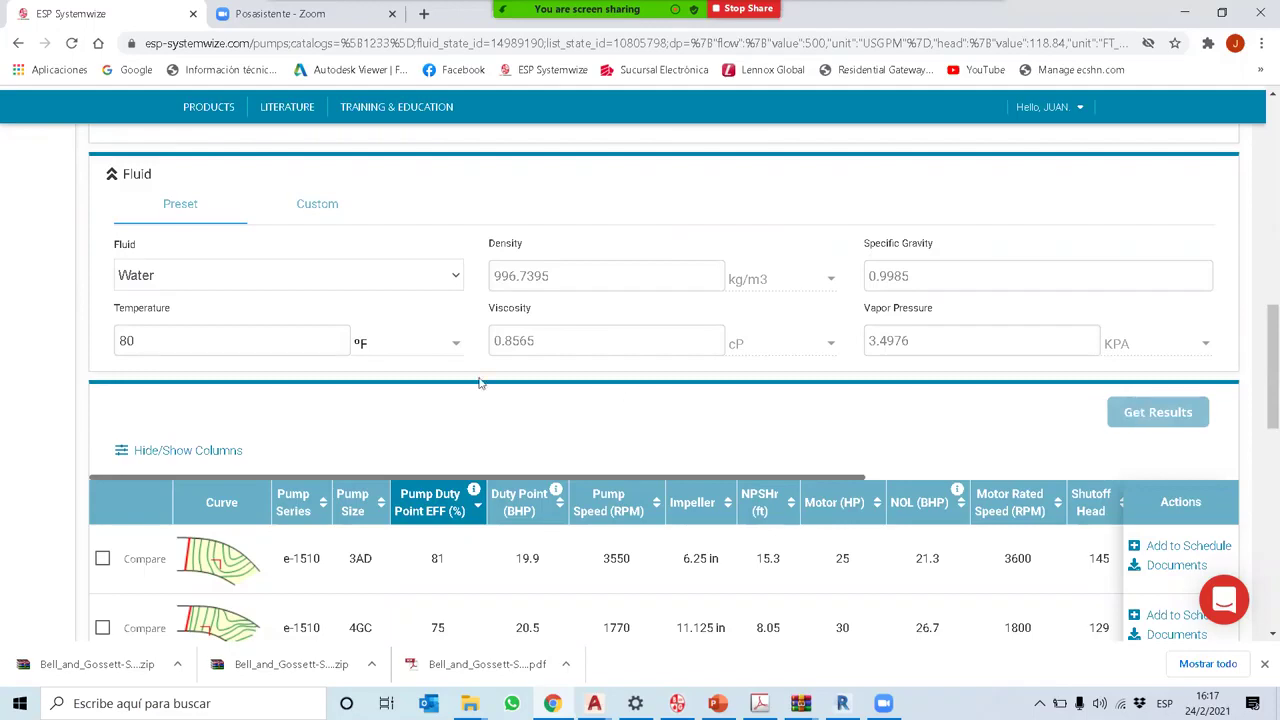
{"action": "scroll", "coordinate": [480, 385], "scroll_direction": "down", "scroll_amount": 3}
{"action": "scroll", "coordinate": [305, 410], "scroll_direction": "down", "scroll_amount": 4}
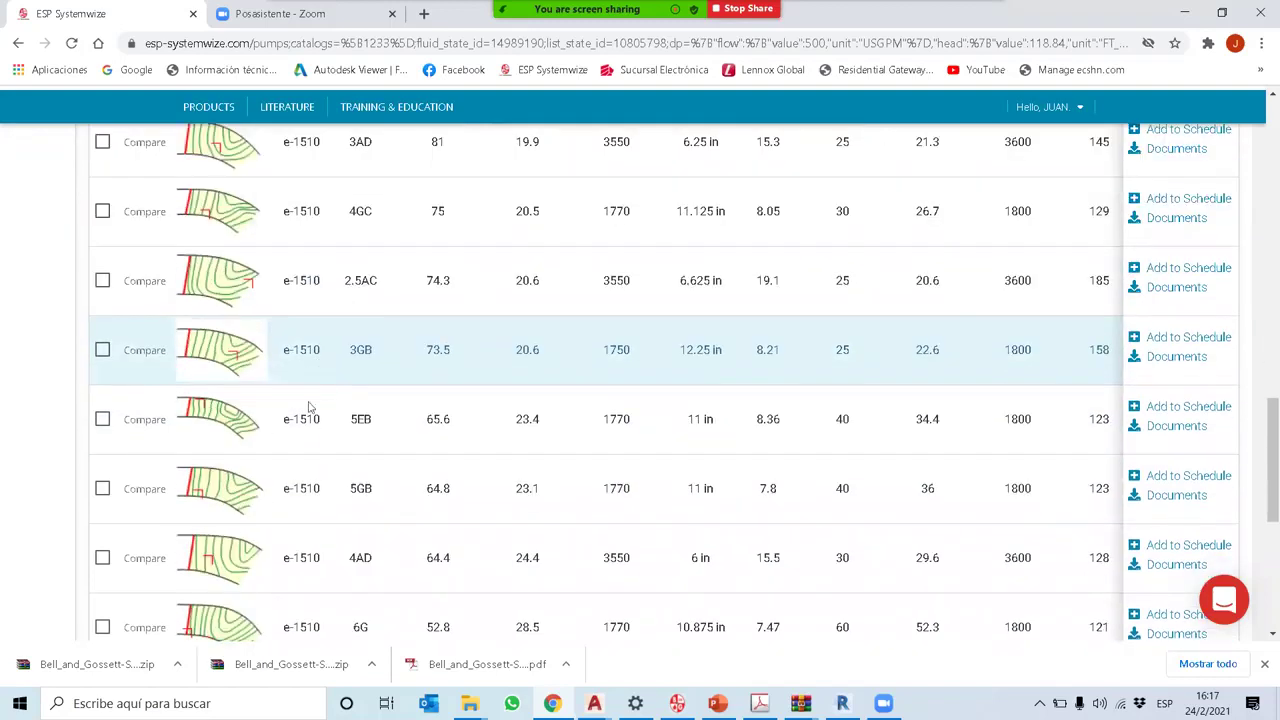
{"action": "scroll", "coordinate": [267, 510], "scroll_direction": "up", "scroll_amount": 3}
{"action": "scroll", "coordinate": [267, 510], "scroll_direction": "up", "scroll_amount": 2}
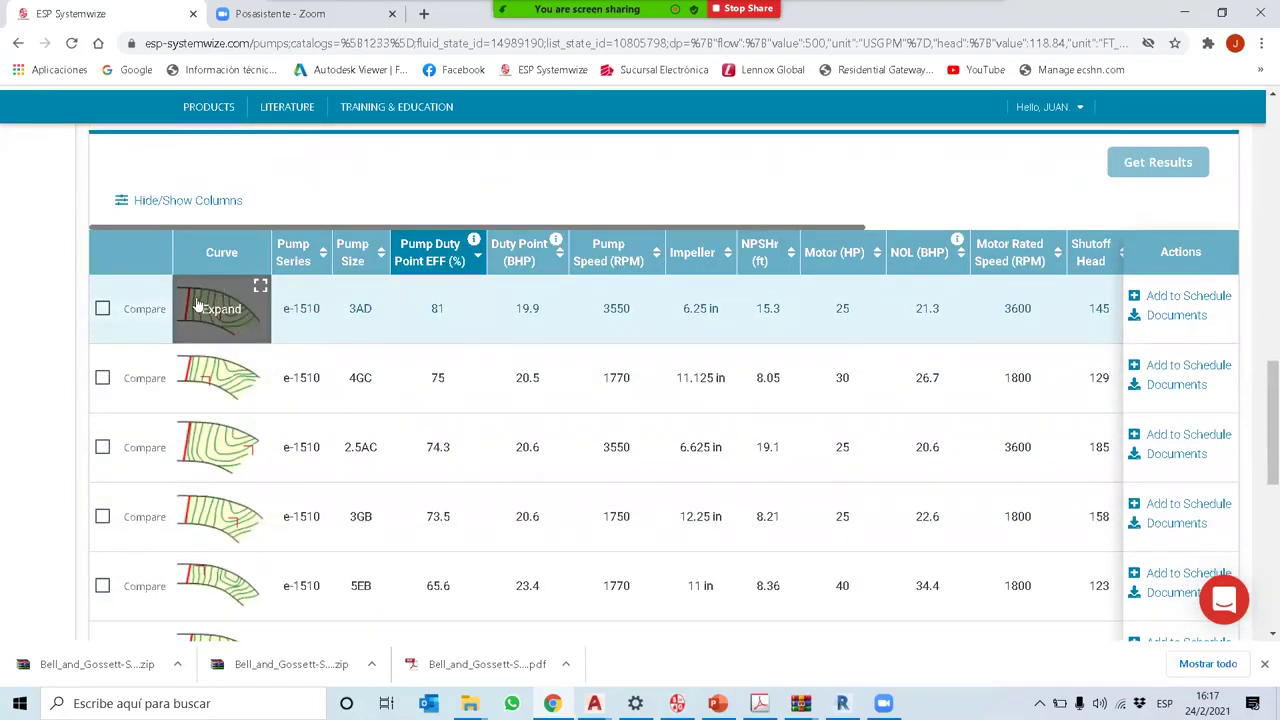
Step: Expand and review the 3AD performance curve, then close it
{"action": "left_click", "coordinate": [259, 287]}
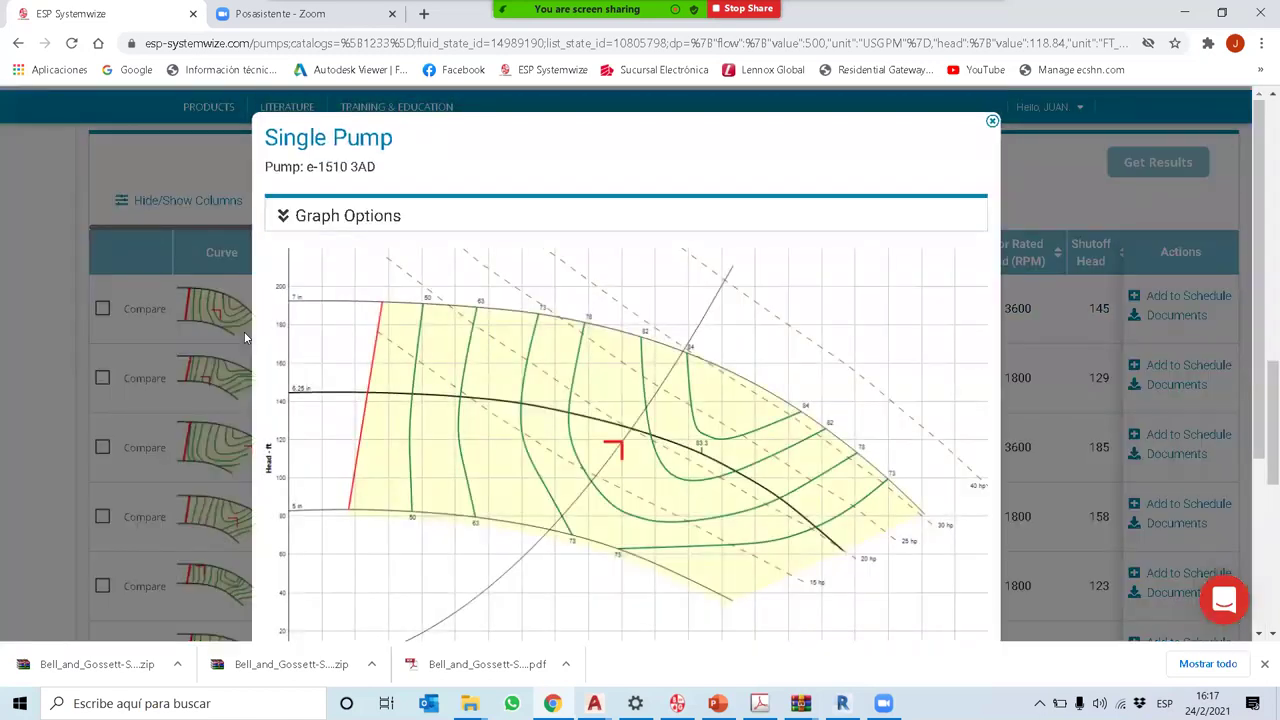
{"action": "scroll", "coordinate": [512, 428], "scroll_direction": "down", "scroll_amount": 2}
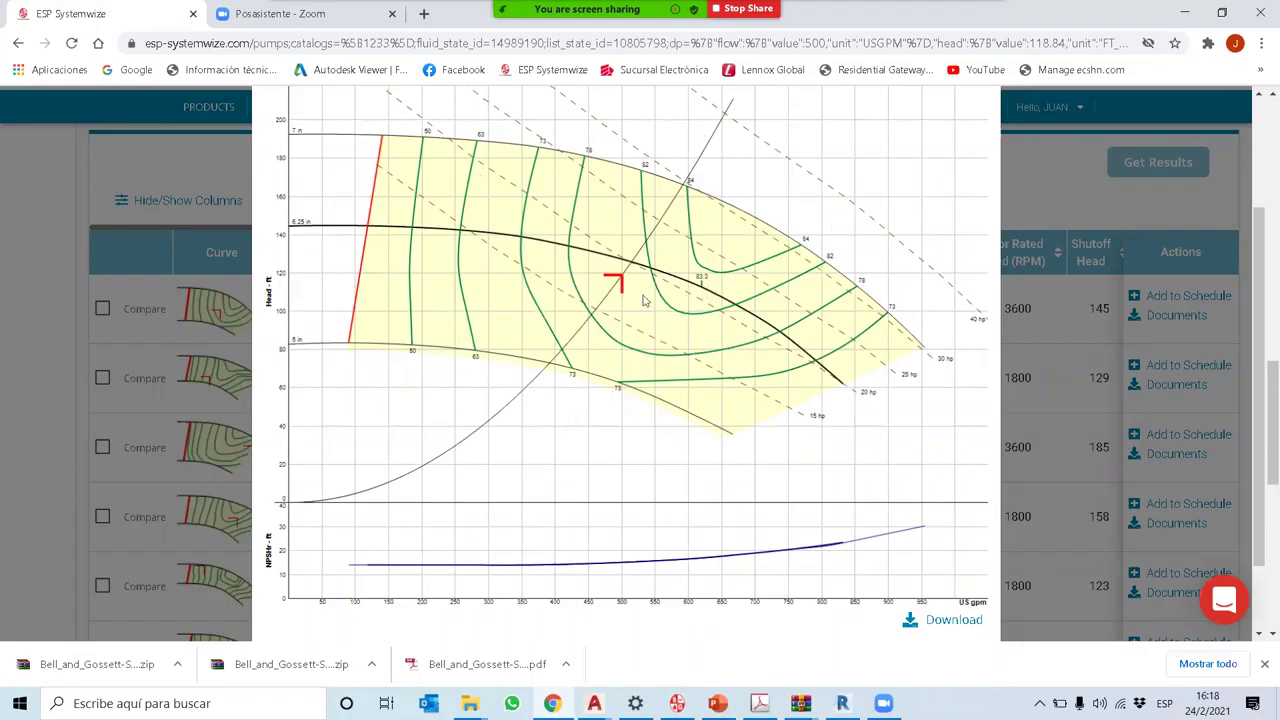
{"action": "scroll", "coordinate": [748, 424], "scroll_direction": "up", "scroll_amount": 2}
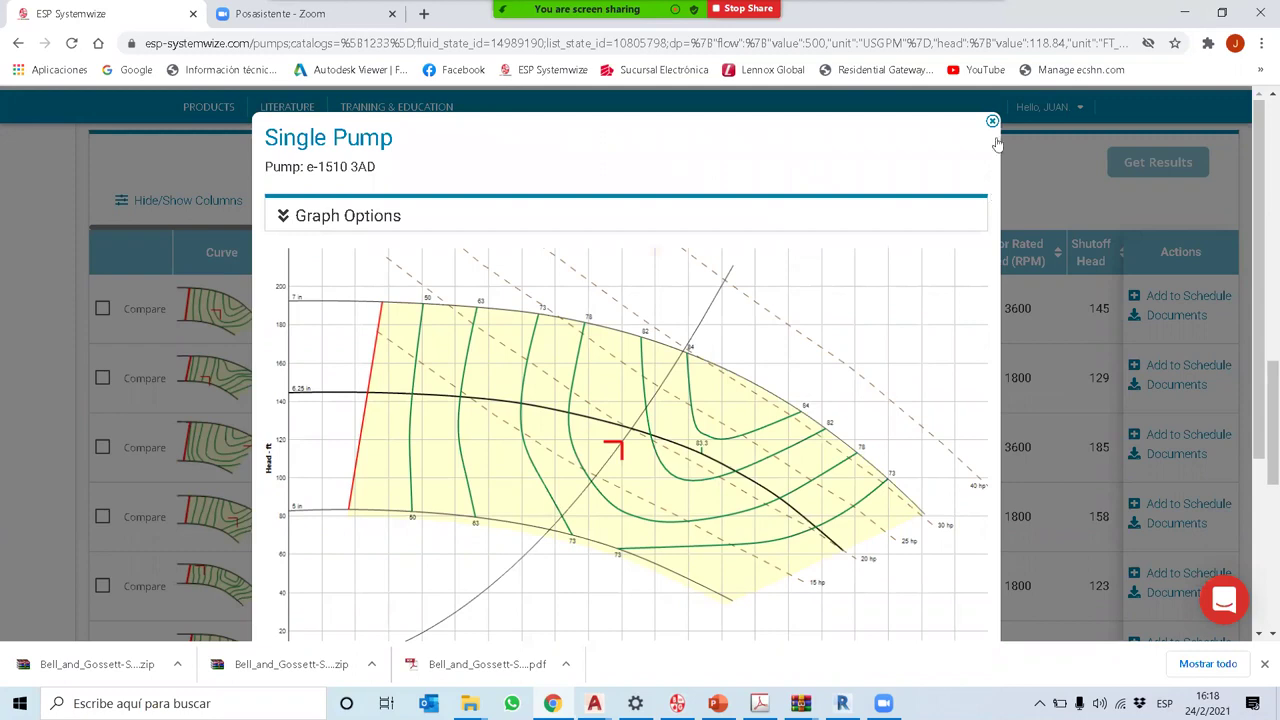
{"action": "left_click", "coordinate": [992, 122]}
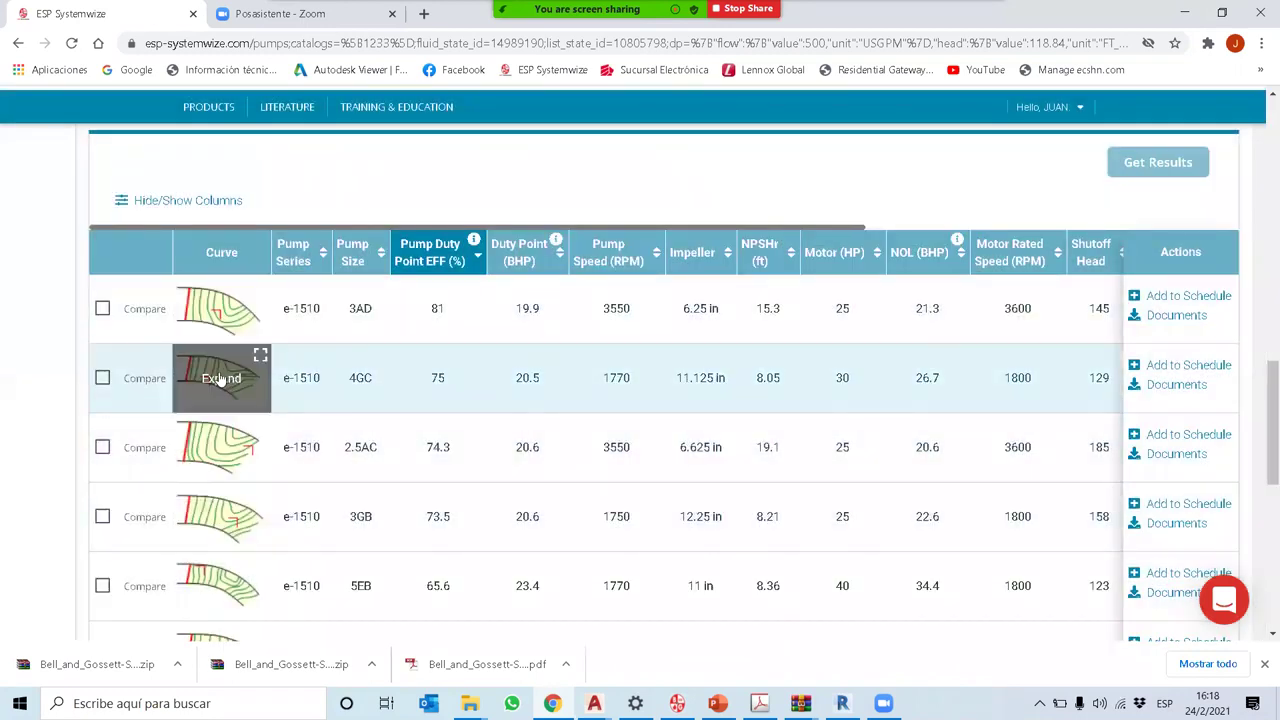
Step: Check the 4GC and 2.5AC performance curves, closing each to return to the results
{"action": "left_click", "coordinate": [221, 378]}
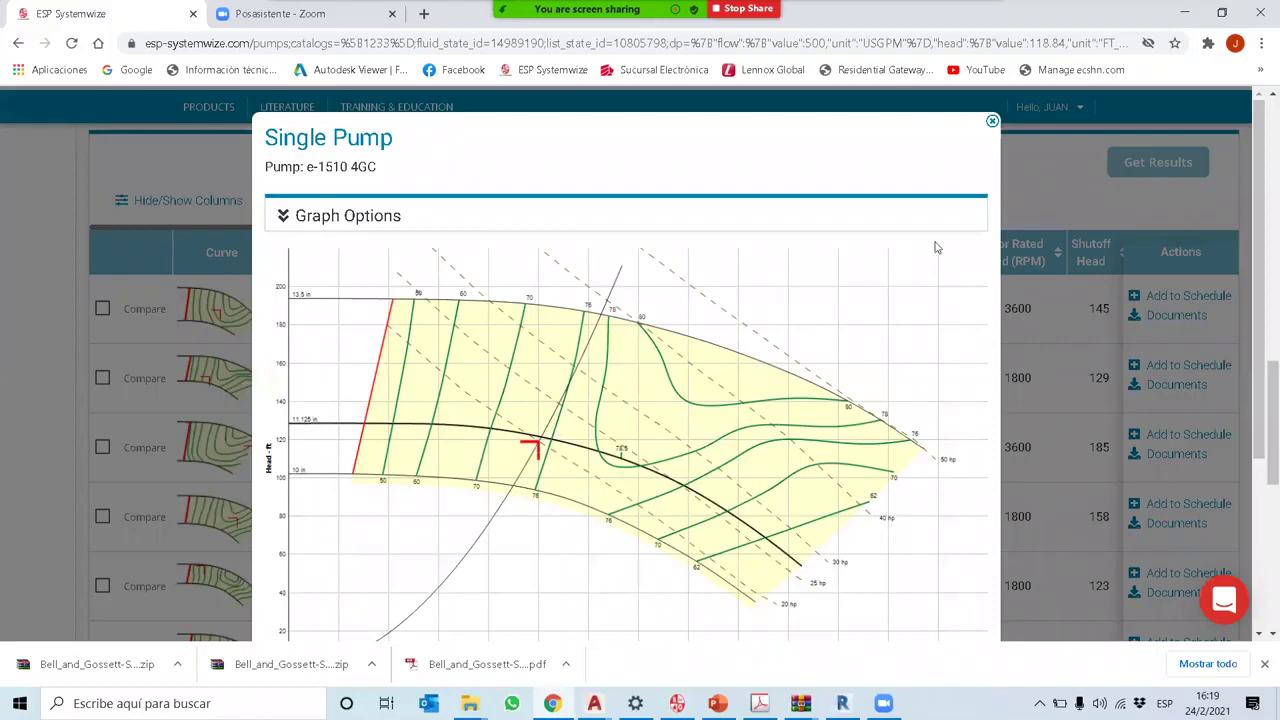
{"action": "left_click", "coordinate": [991, 121]}
{"action": "mouse_move", "coordinate": [222, 450]}
{"action": "left_click", "coordinate": [255, 435]}
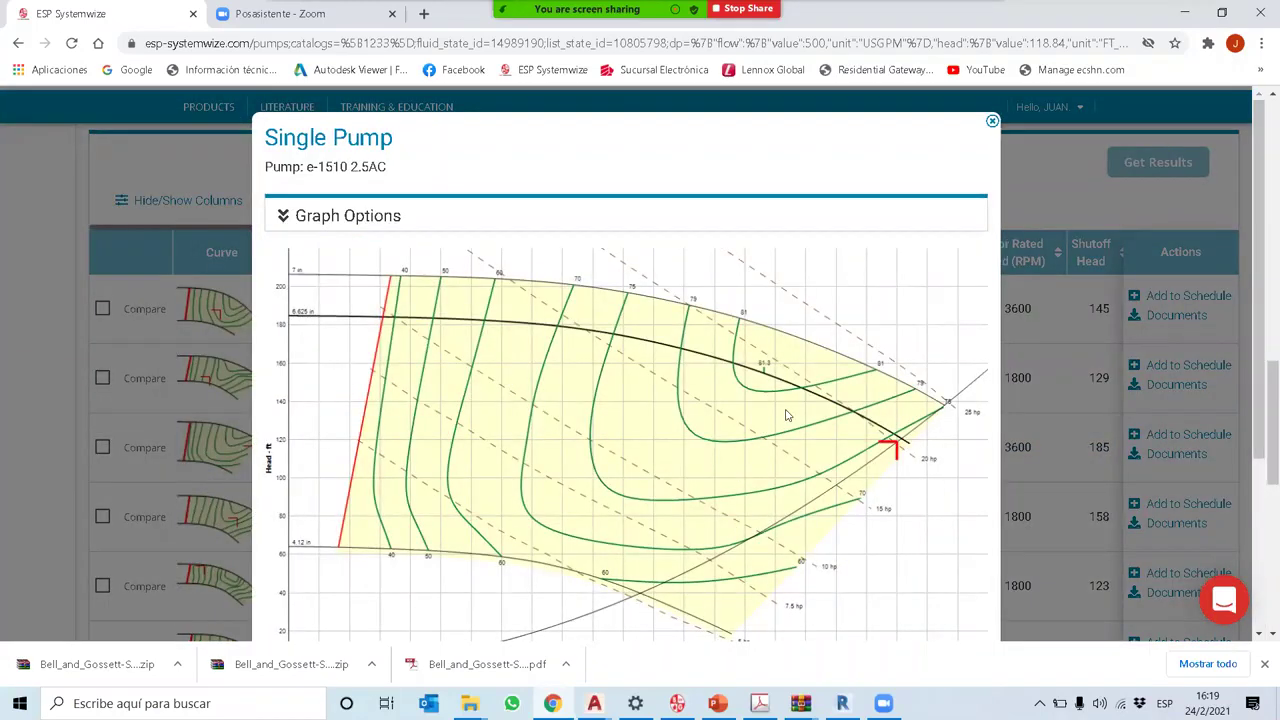
{"action": "scroll", "coordinate": [786, 416], "scroll_direction": "down", "scroll_amount": 2}
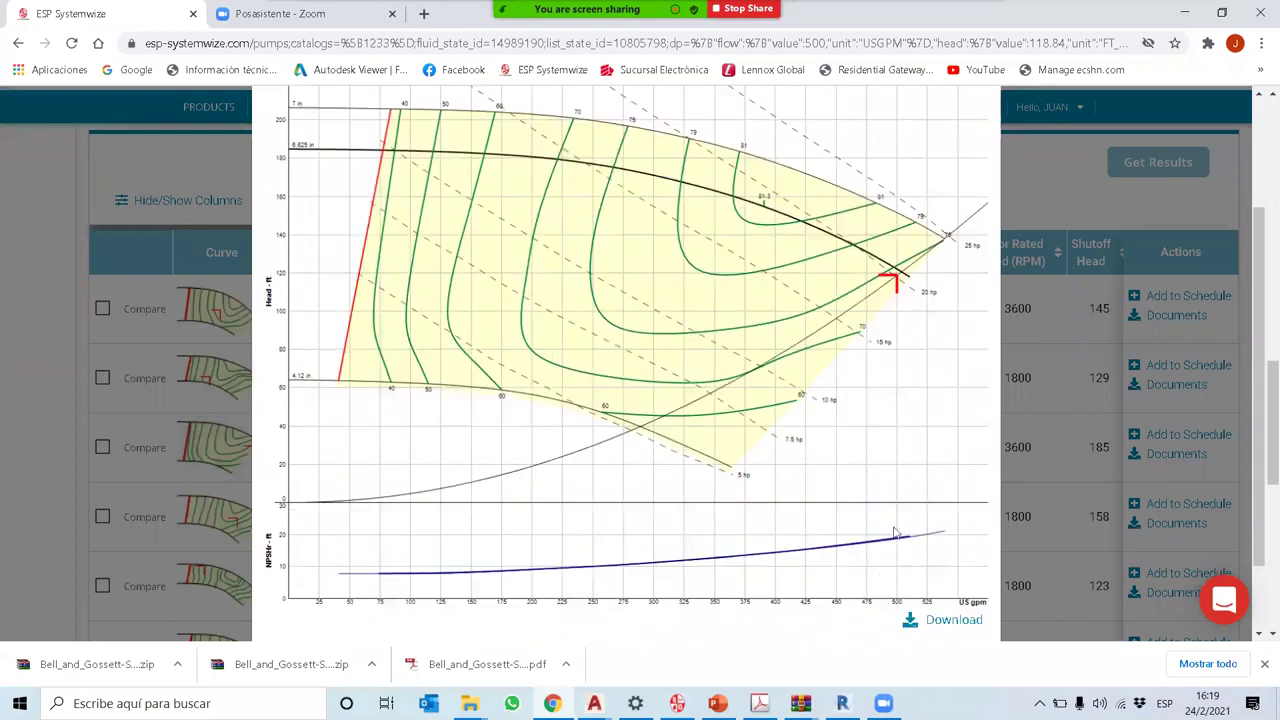
{"action": "scroll", "coordinate": [907, 480], "scroll_direction": "up", "scroll_amount": 2}
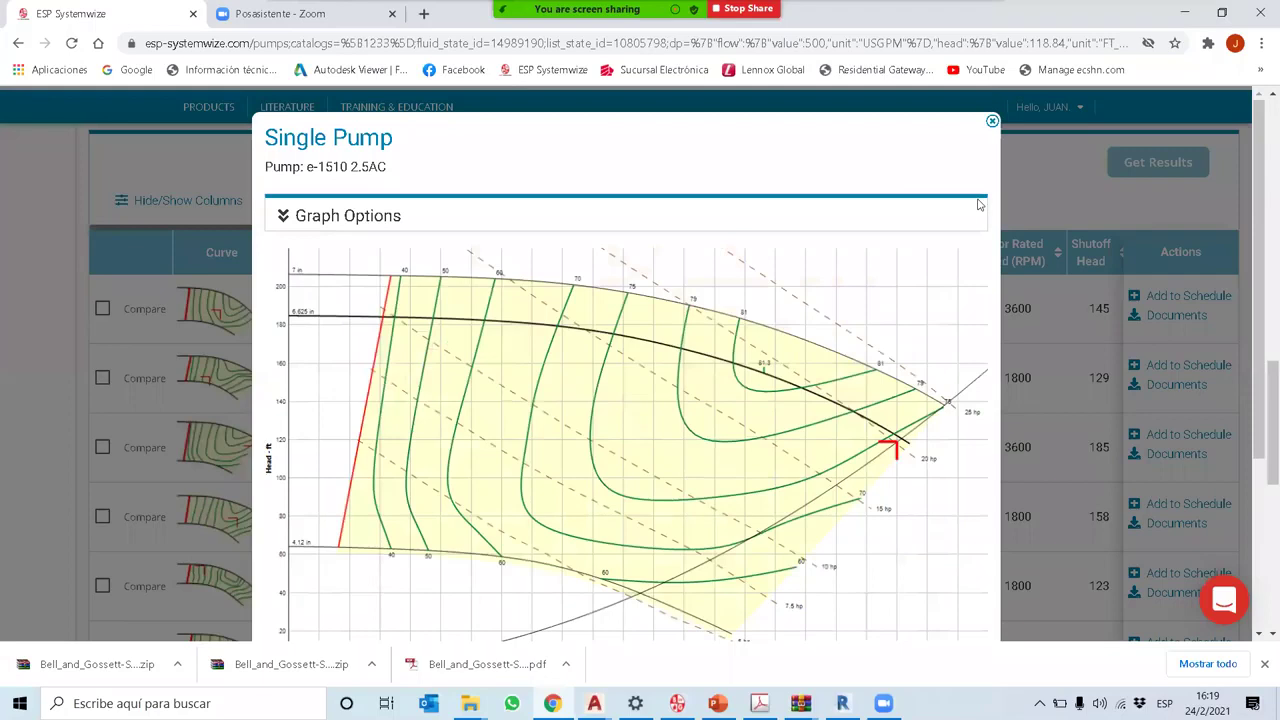
{"action": "left_click", "coordinate": [994, 126]}
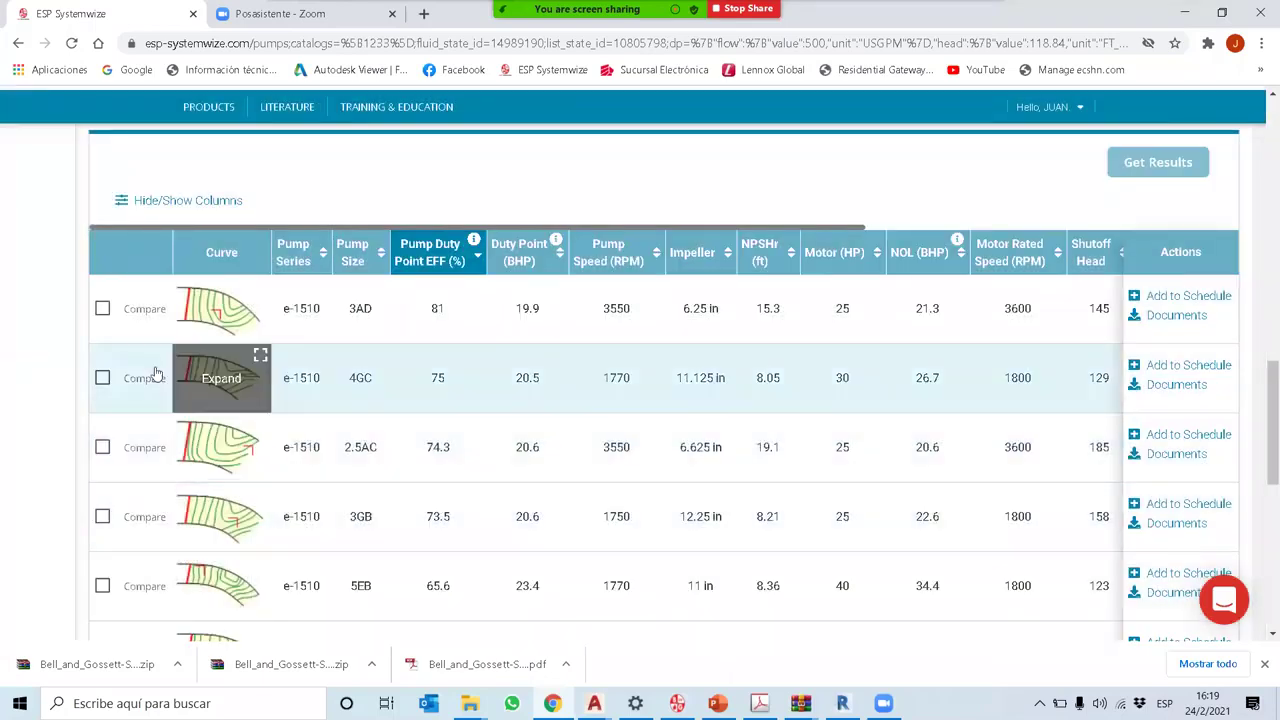
Step: Open the e-1510 3AD's Single Pump curve from its row in the results table
{"action": "scroll", "coordinate": [187, 520], "scroll_direction": "down", "scroll_amount": 1}
{"action": "scroll", "coordinate": [185, 540], "scroll_direction": "down", "scroll_amount": 3}
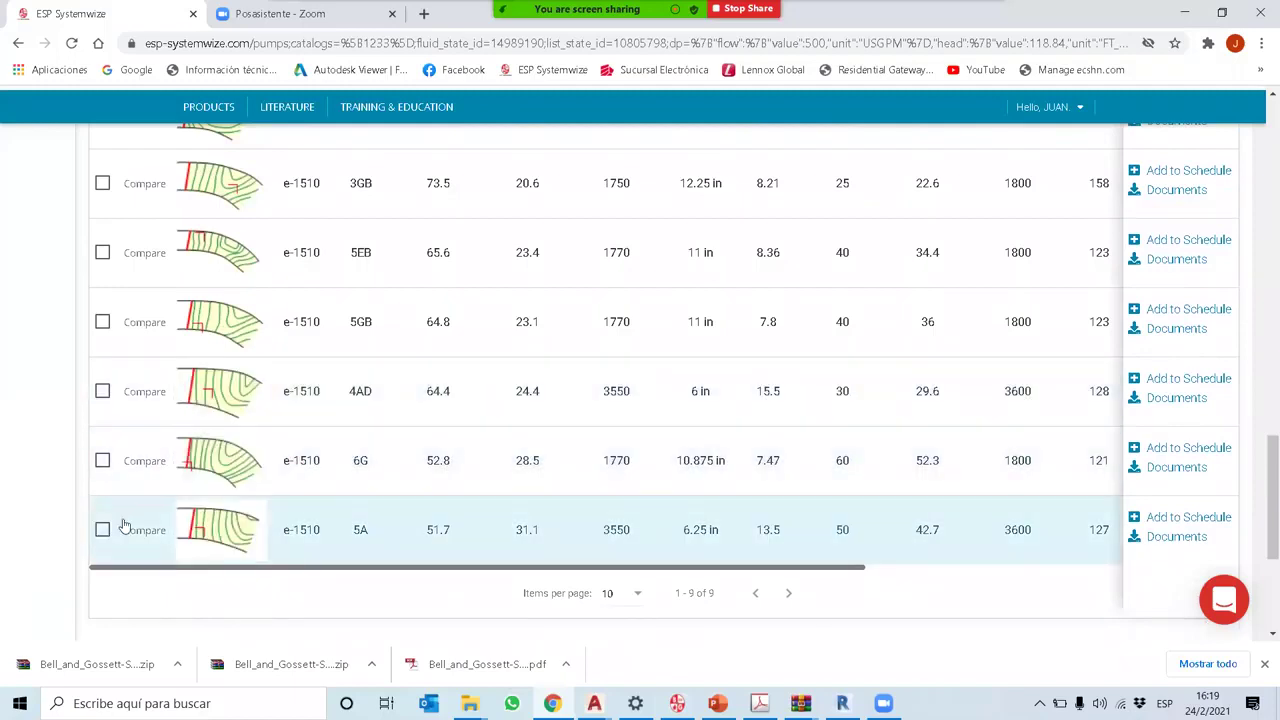
{"action": "scroll", "coordinate": [122, 524], "scroll_direction": "up", "scroll_amount": 2}
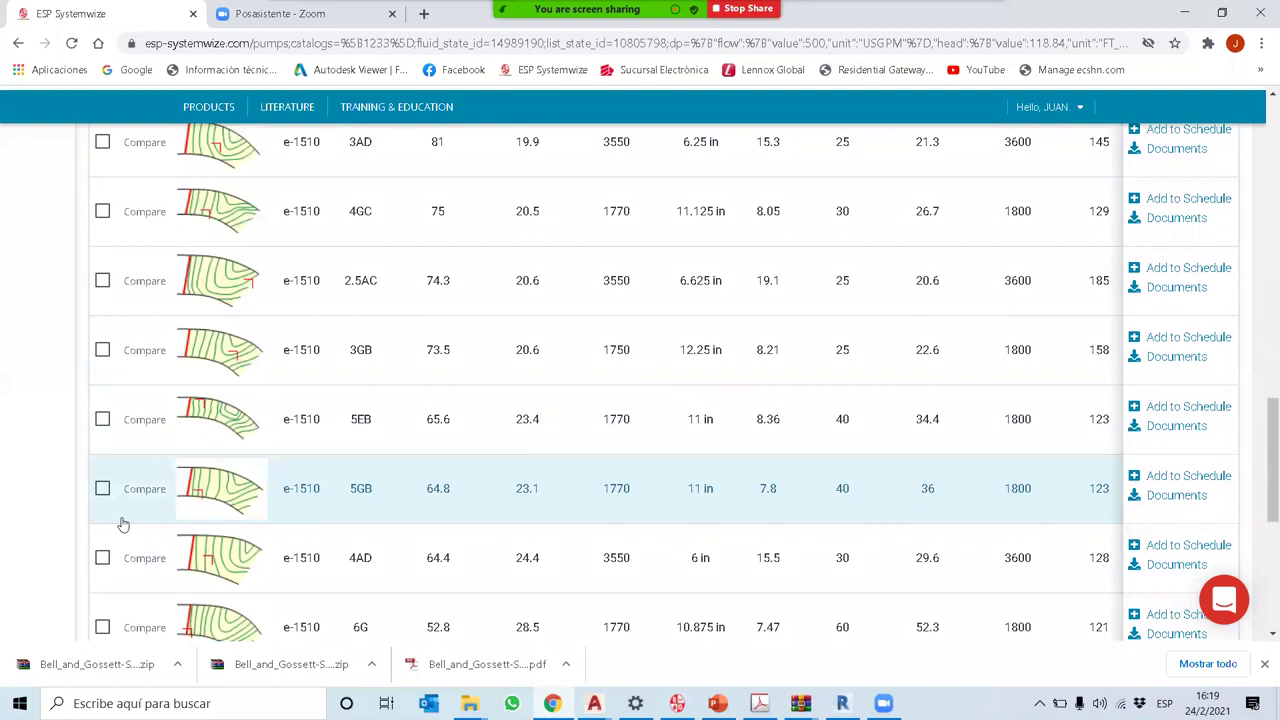
{"action": "scroll", "coordinate": [122, 524], "scroll_direction": "up", "scroll_amount": 1}
{"action": "left_click", "coordinate": [217, 226]}
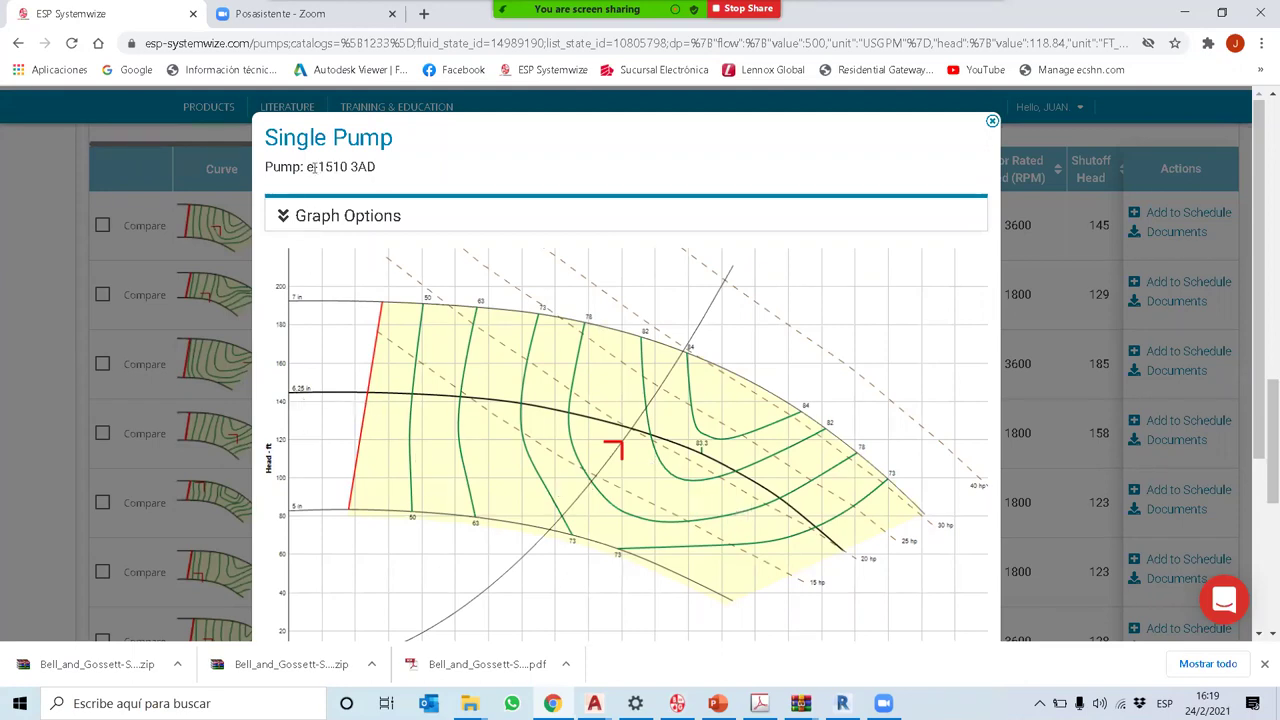
Step: Highlight the 3AD name, scroll through its curve and NPSH chart, then close it
{"action": "left_click_drag", "start_coordinate": [351, 166], "coordinate": [378, 166]}
{"action": "scroll", "coordinate": [539, 307], "scroll_direction": "down", "scroll_amount": 3}
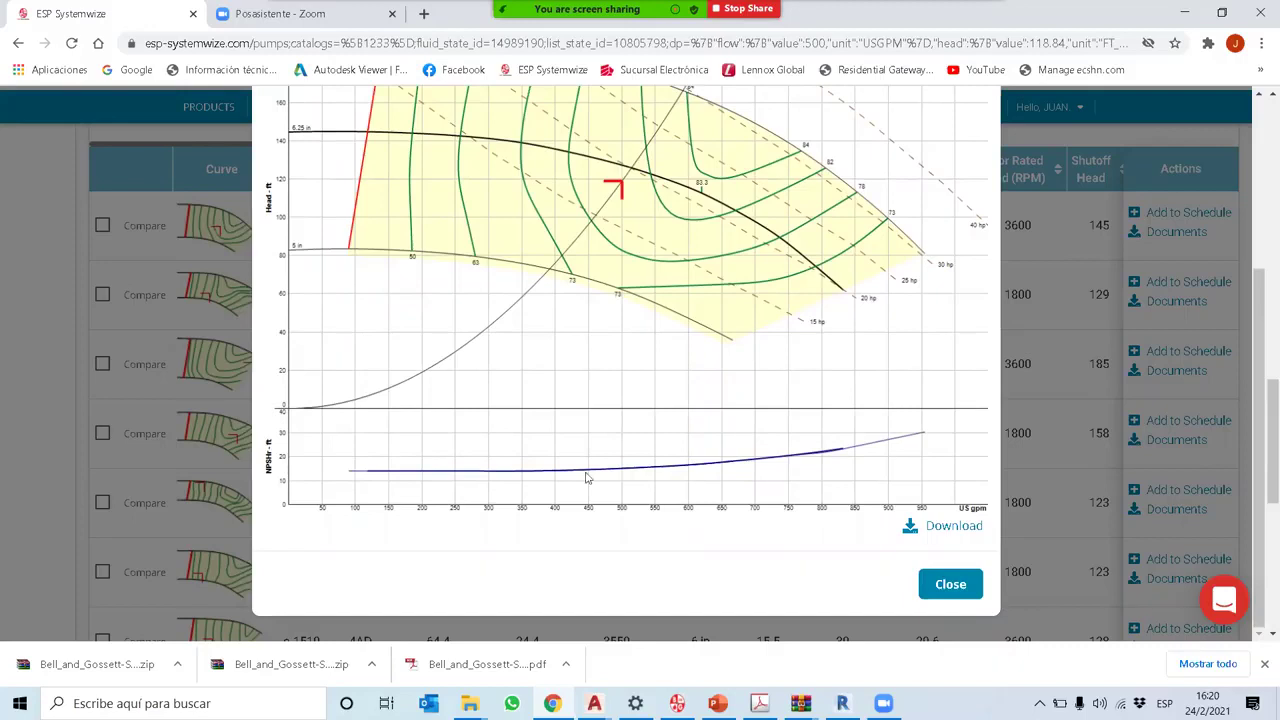
{"action": "scroll", "coordinate": [588, 485], "scroll_direction": "up", "scroll_amount": 5}
{"action": "left_click", "coordinate": [990, 123]}
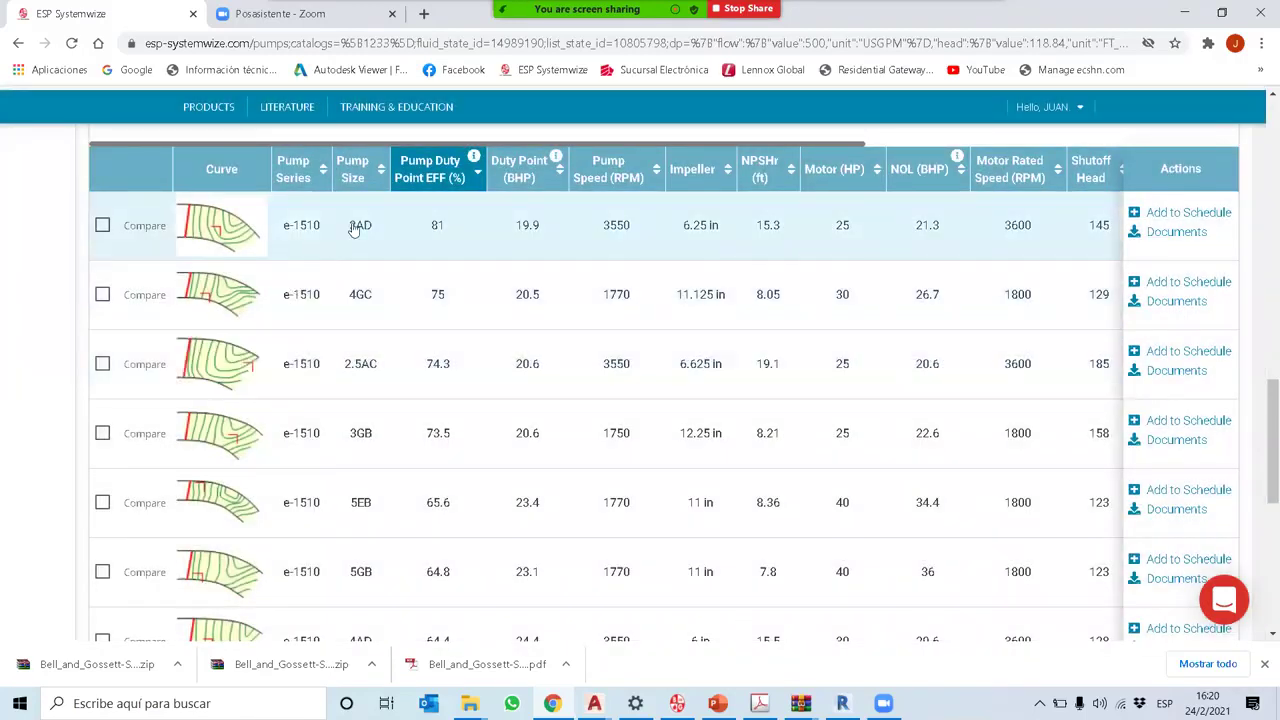
Step: Open the e-1510 3AD details and highlight its name, duty point, 3 in discharge and 25 hp motor
{"action": "left_click", "coordinate": [380, 236]}
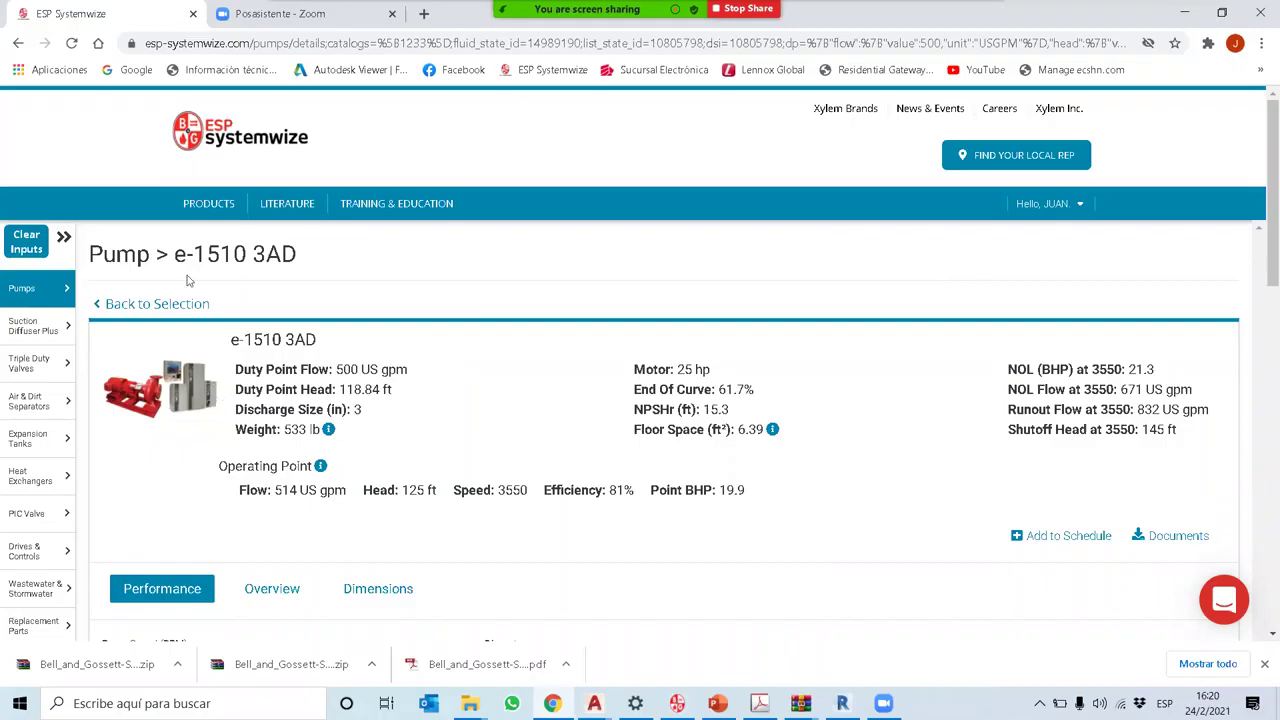
{"action": "left_click_drag", "start_coordinate": [298, 260], "coordinate": [174, 258]}
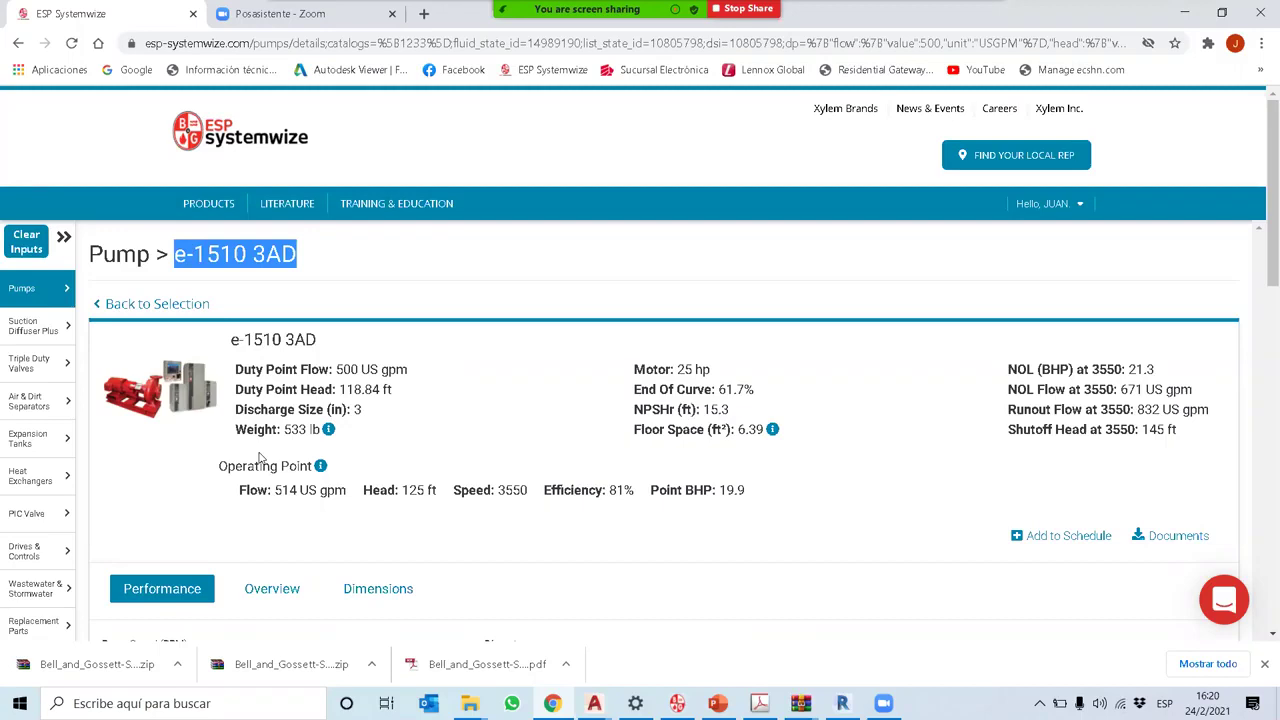
{"action": "left_click_drag", "start_coordinate": [392, 388], "coordinate": [238, 370]}
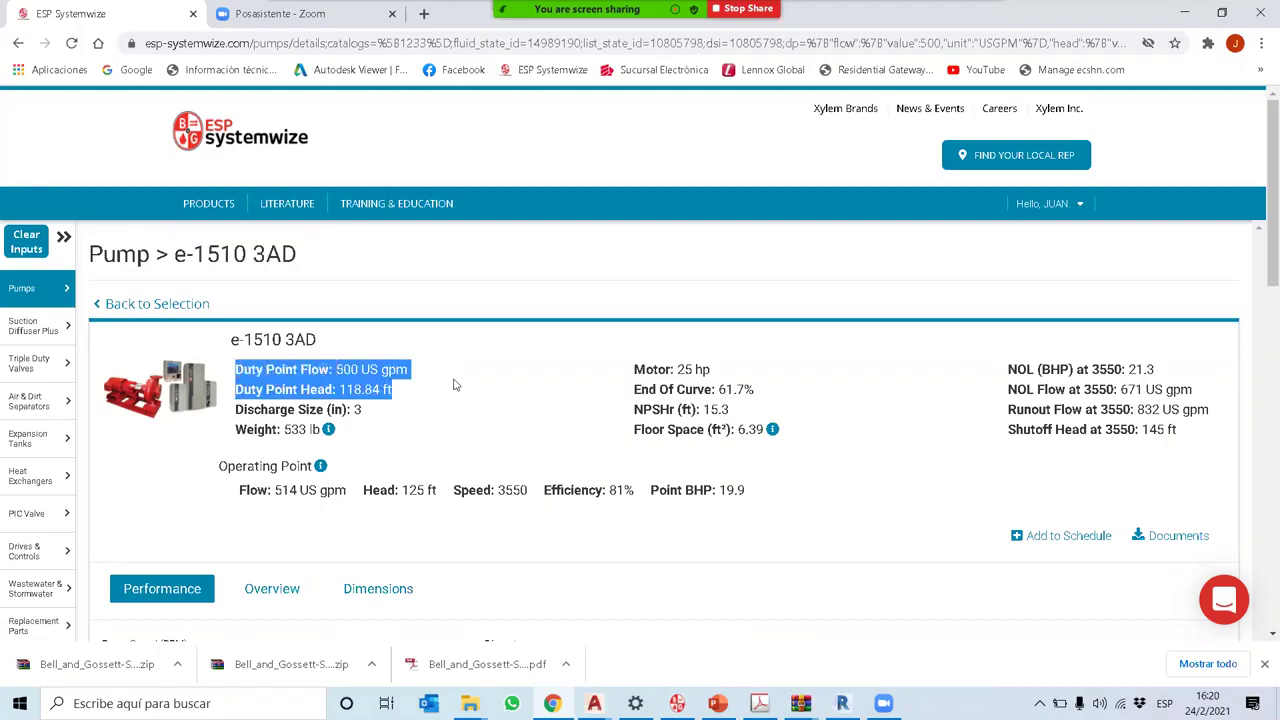
{"action": "left_click_drag", "start_coordinate": [363, 411], "coordinate": [350, 410]}
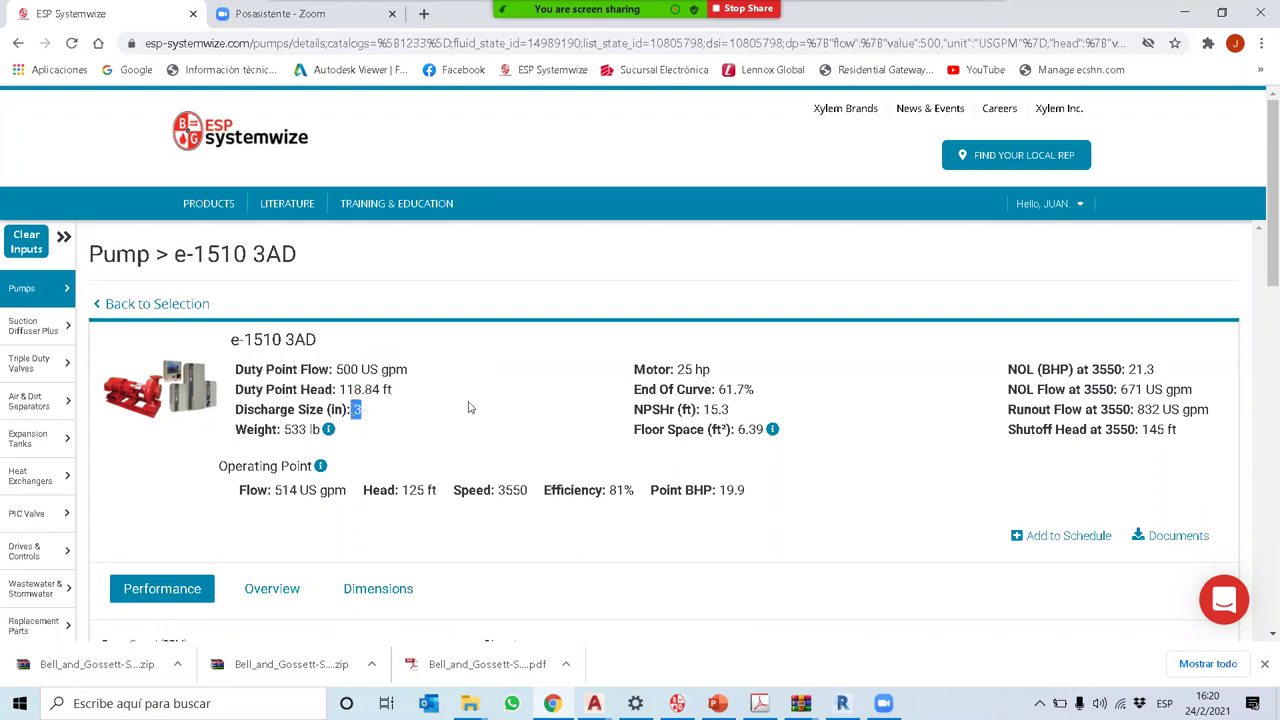
{"action": "left_click", "coordinate": [714, 374]}
{"action": "left_click_drag", "start_coordinate": [677, 370], "coordinate": [713, 373]}
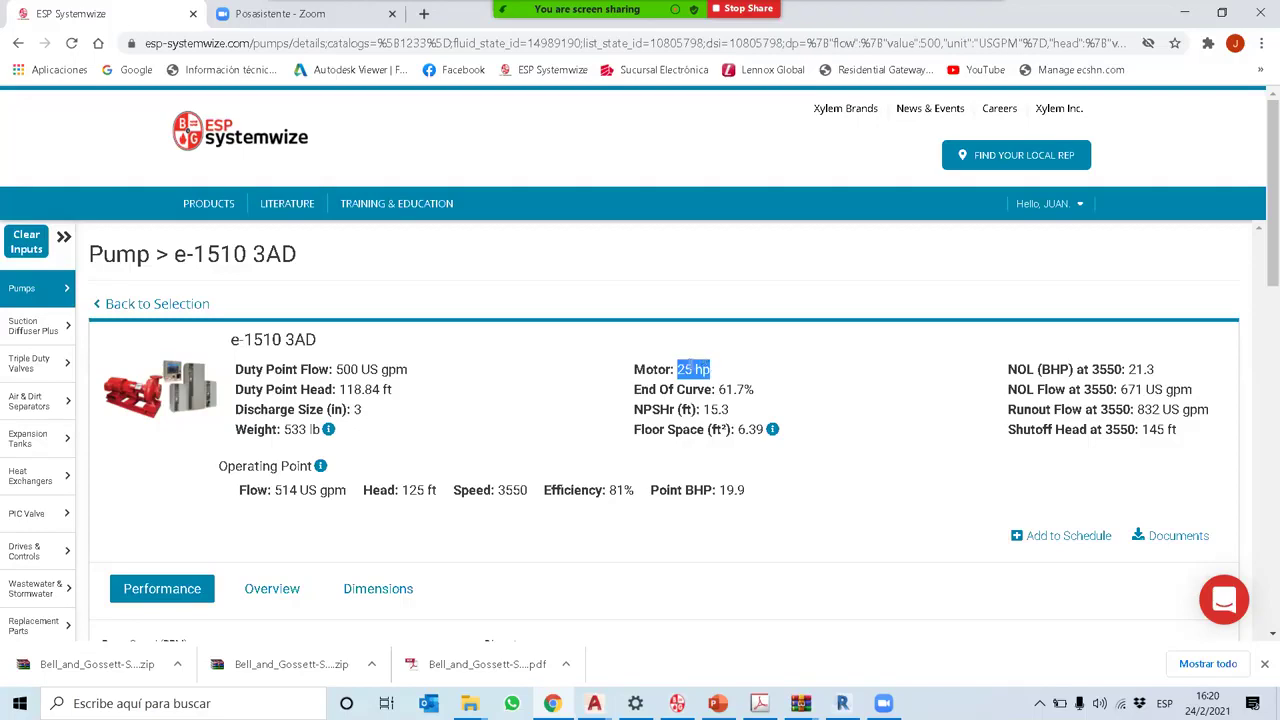
{"action": "left_click", "coordinate": [733, 414]}
{"action": "scroll", "coordinate": [500, 537], "scroll_direction": "down", "scroll_amount": 1}
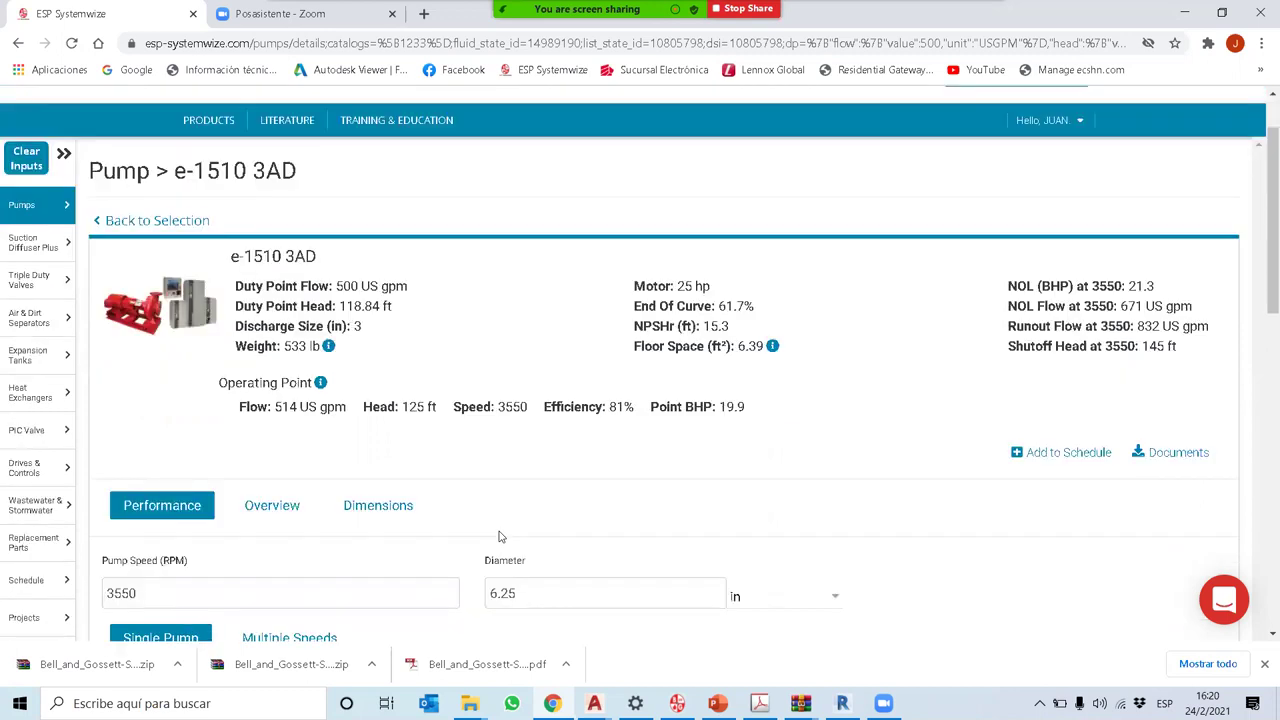
{"action": "left_click_drag", "start_coordinate": [746, 407], "coordinate": [719, 406]}
{"action": "left_click_drag", "start_coordinate": [677, 286], "coordinate": [711, 286]}
{"action": "left_click", "coordinate": [695, 287]}
{"action": "scroll", "coordinate": [378, 400], "scroll_direction": "down", "scroll_amount": 1}
{"action": "scroll", "coordinate": [755, 370], "scroll_direction": "down", "scroll_amount": 1}
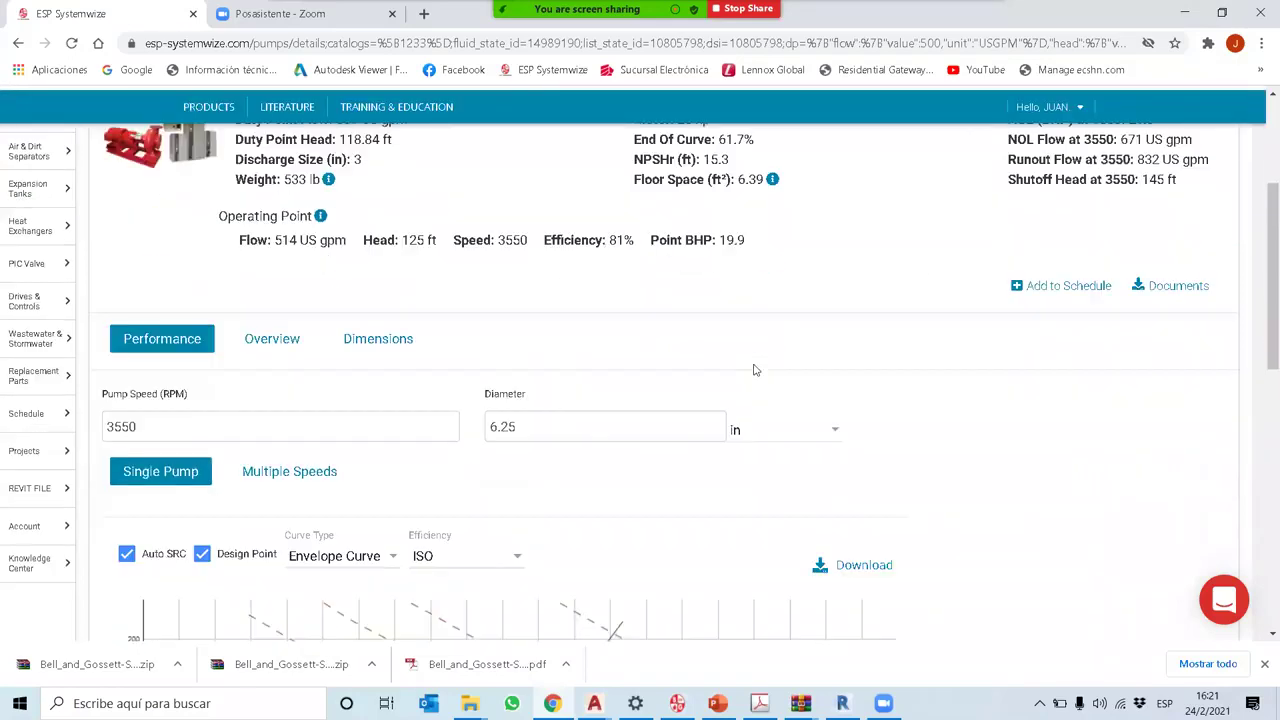
{"action": "scroll", "coordinate": [755, 370], "scroll_direction": "down", "scroll_amount": 4}
{"action": "scroll", "coordinate": [385, 455], "scroll_direction": "up", "scroll_amount": 4}
Step: Show the e-1510 Overview and scroll through its features, from True Back Pullout to the coupling guard
{"action": "left_click", "coordinate": [270, 344]}
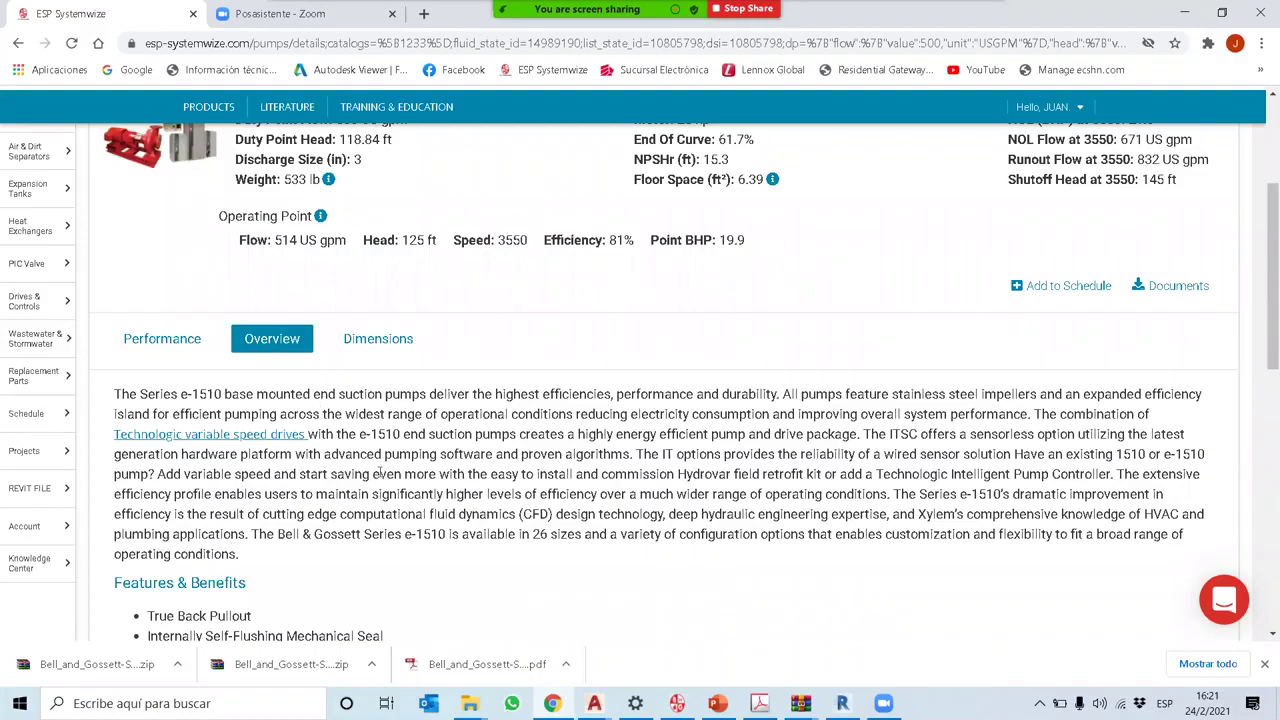
{"action": "scroll", "coordinate": [372, 465], "scroll_direction": "down", "scroll_amount": 2}
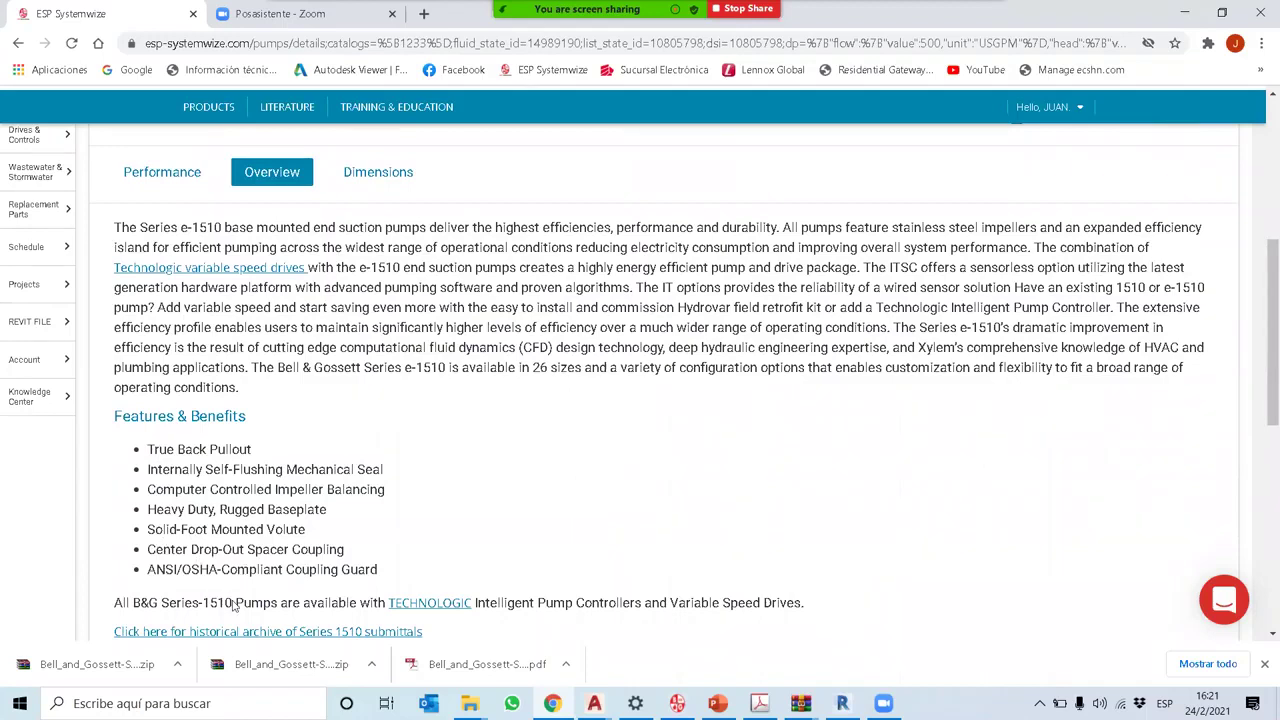
{"action": "scroll", "coordinate": [256, 594], "scroll_direction": "down", "scroll_amount": 1}
{"action": "scroll", "coordinate": [256, 594], "scroll_direction": "up", "scroll_amount": 1}
{"action": "scroll", "coordinate": [256, 594], "scroll_direction": "up", "scroll_amount": 2}
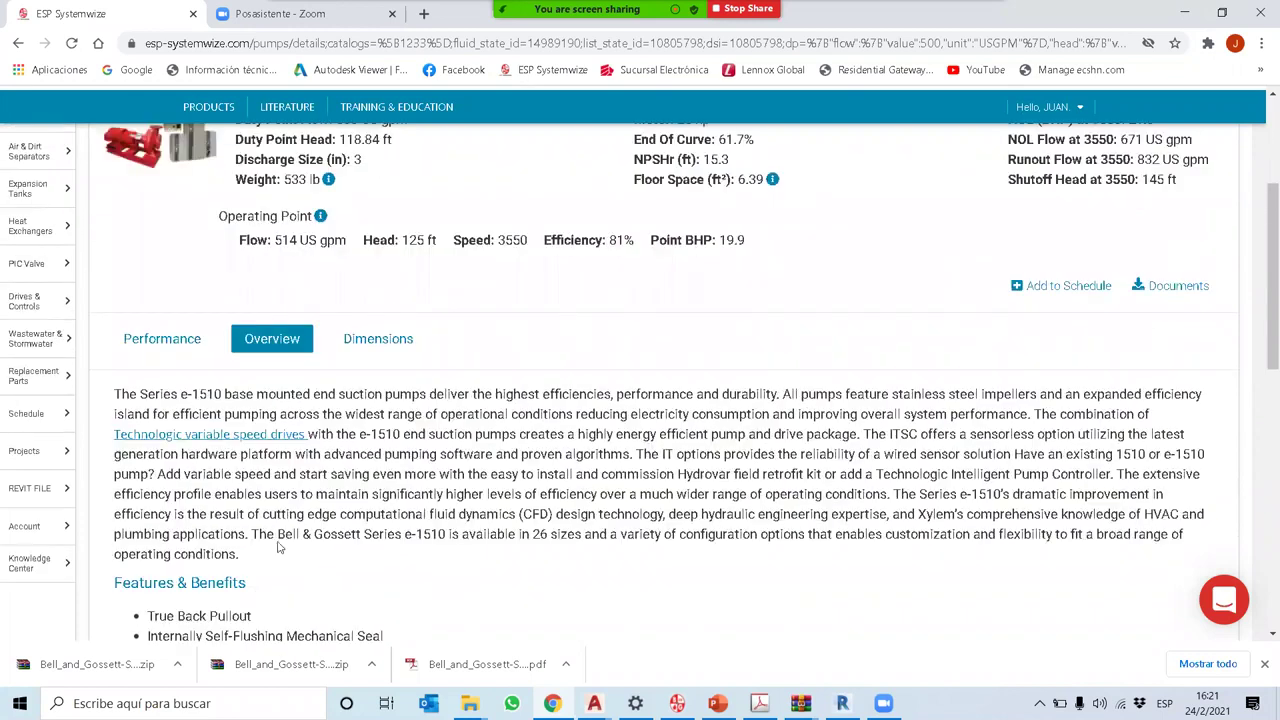
Step: View the 3AD dimensional drawings, then return to Performance and highlight the 533 pump weight
{"action": "left_click", "coordinate": [367, 340]}
{"action": "scroll", "coordinate": [513, 440], "scroll_direction": "down", "scroll_amount": 1}
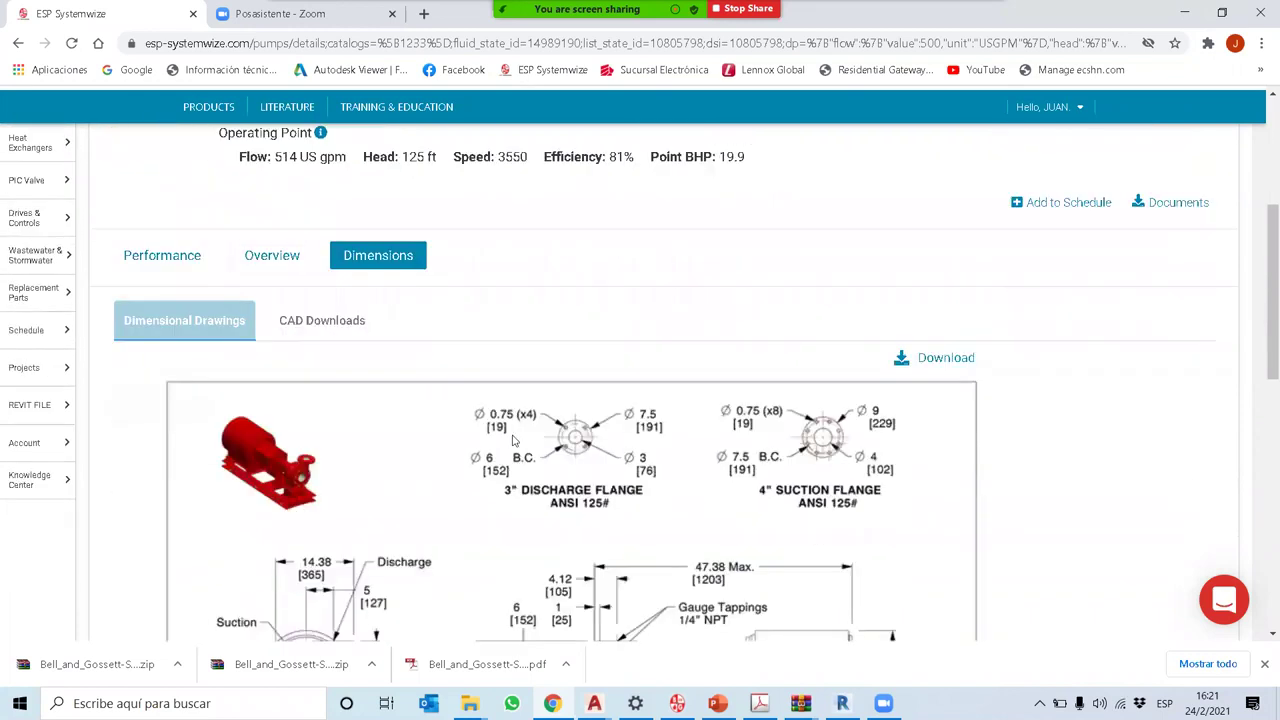
{"action": "scroll", "coordinate": [513, 440], "scroll_direction": "down", "scroll_amount": 2}
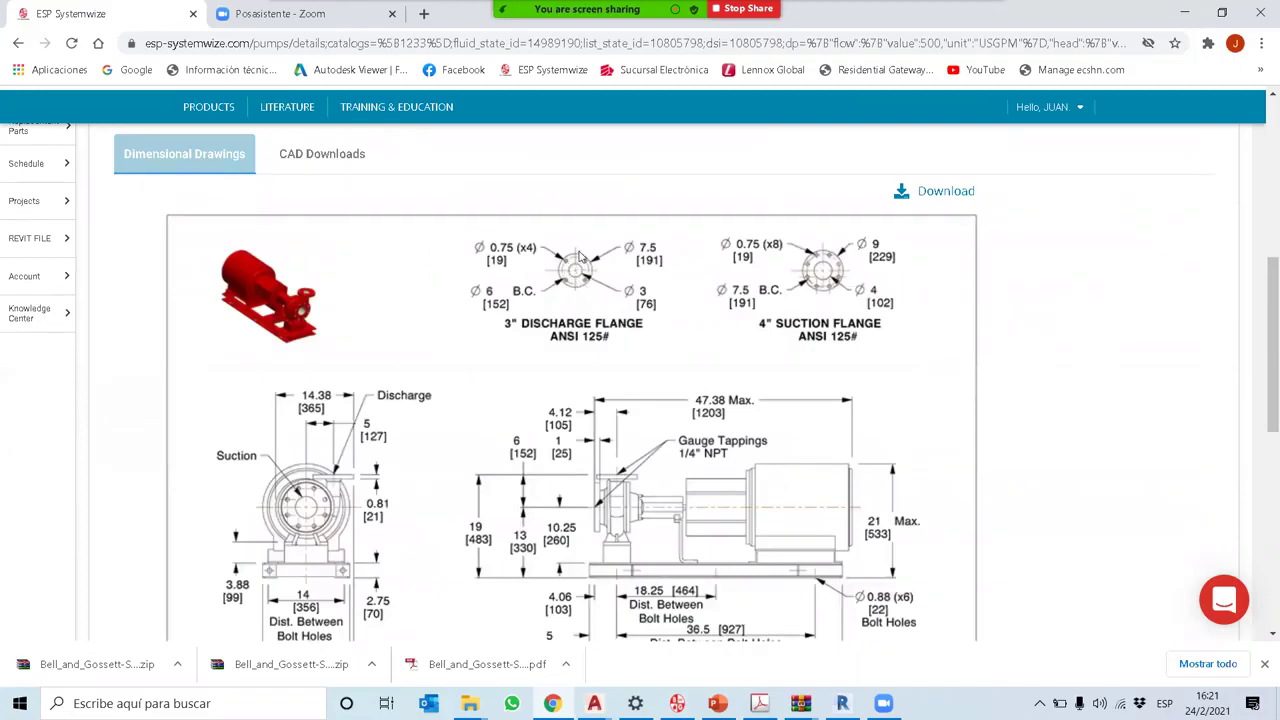
{"action": "scroll", "coordinate": [700, 345], "scroll_direction": "down", "scroll_amount": 2}
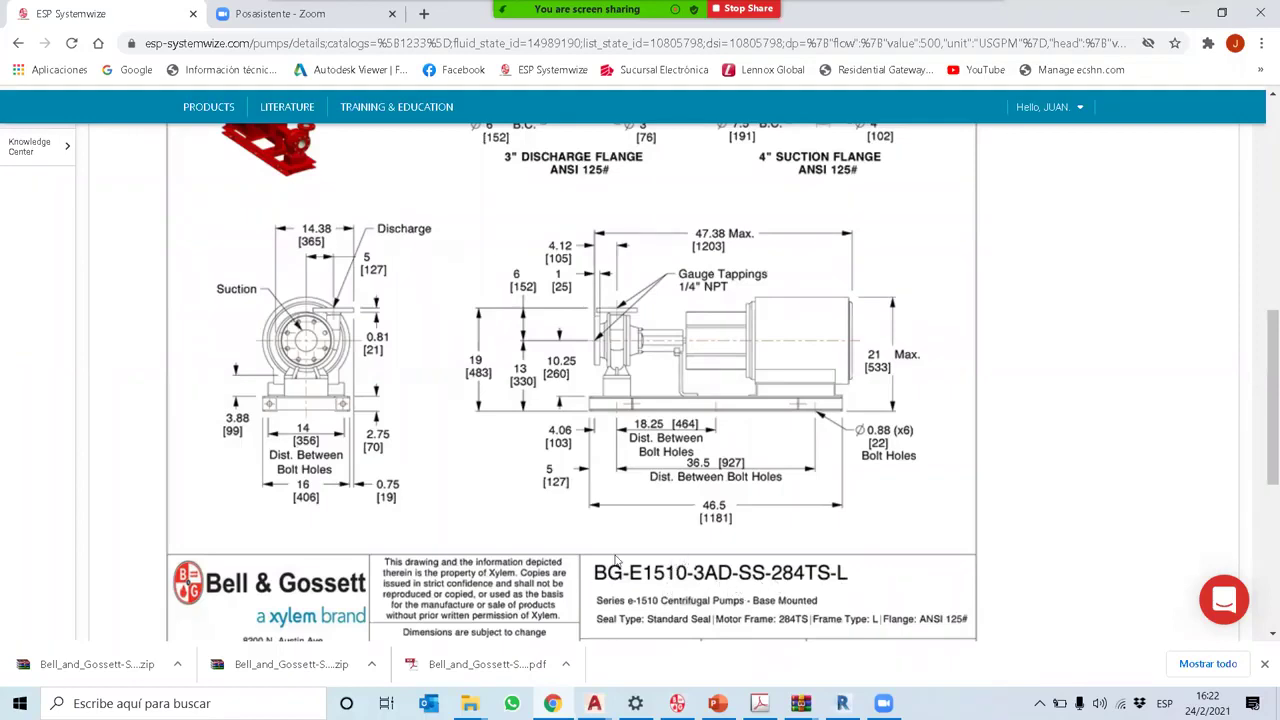
{"action": "scroll", "coordinate": [238, 462], "scroll_direction": "up", "scroll_amount": 3}
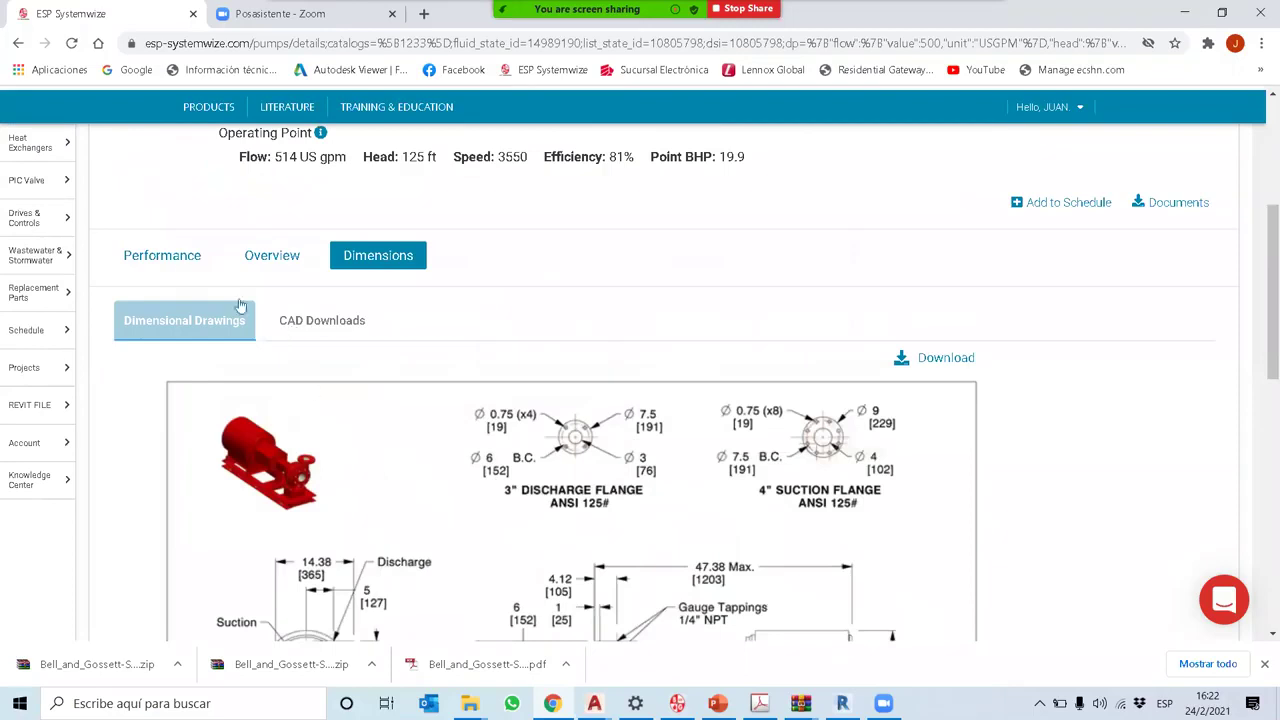
{"action": "left_click", "coordinate": [162, 255]}
{"action": "scroll", "coordinate": [300, 343], "scroll_direction": "up", "scroll_amount": 2}
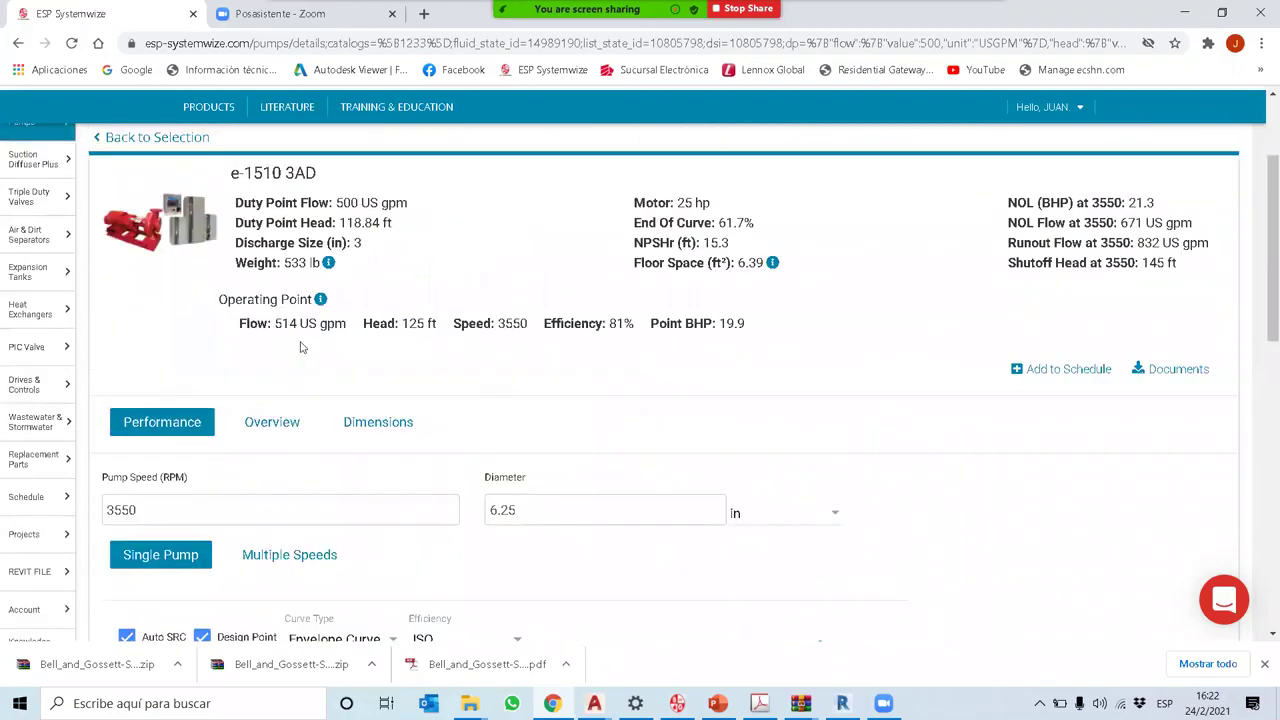
{"action": "double_click", "coordinate": [294, 263]}
Step: Reopen the Dimensions drawings showing the 3" discharge and 4" suction flanges
{"action": "left_click", "coordinate": [405, 428]}
{"action": "scroll", "coordinate": [571, 410], "scroll_direction": "down", "scroll_amount": 1}
{"action": "scroll", "coordinate": [587, 408], "scroll_direction": "down", "scroll_amount": 6}
{"action": "scroll", "coordinate": [587, 408], "scroll_direction": "up", "scroll_amount": 4}
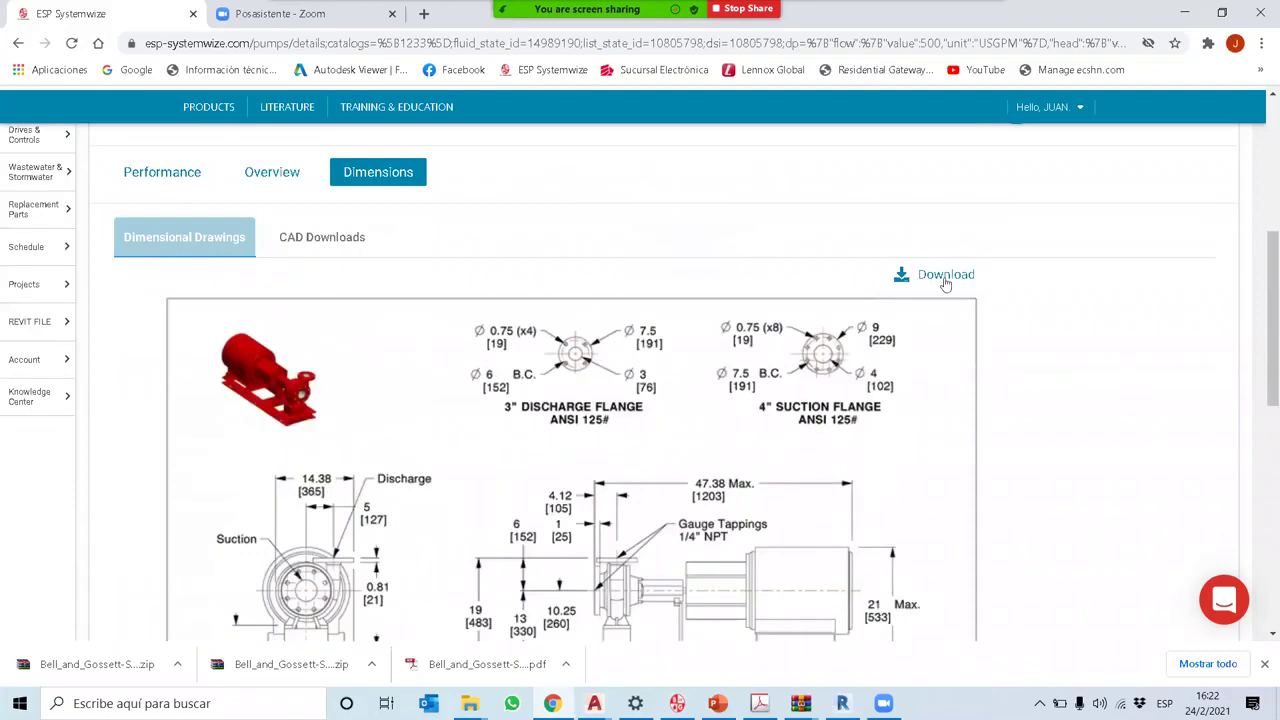
{"action": "scroll", "coordinate": [757, 317], "scroll_direction": "up", "scroll_amount": 2}
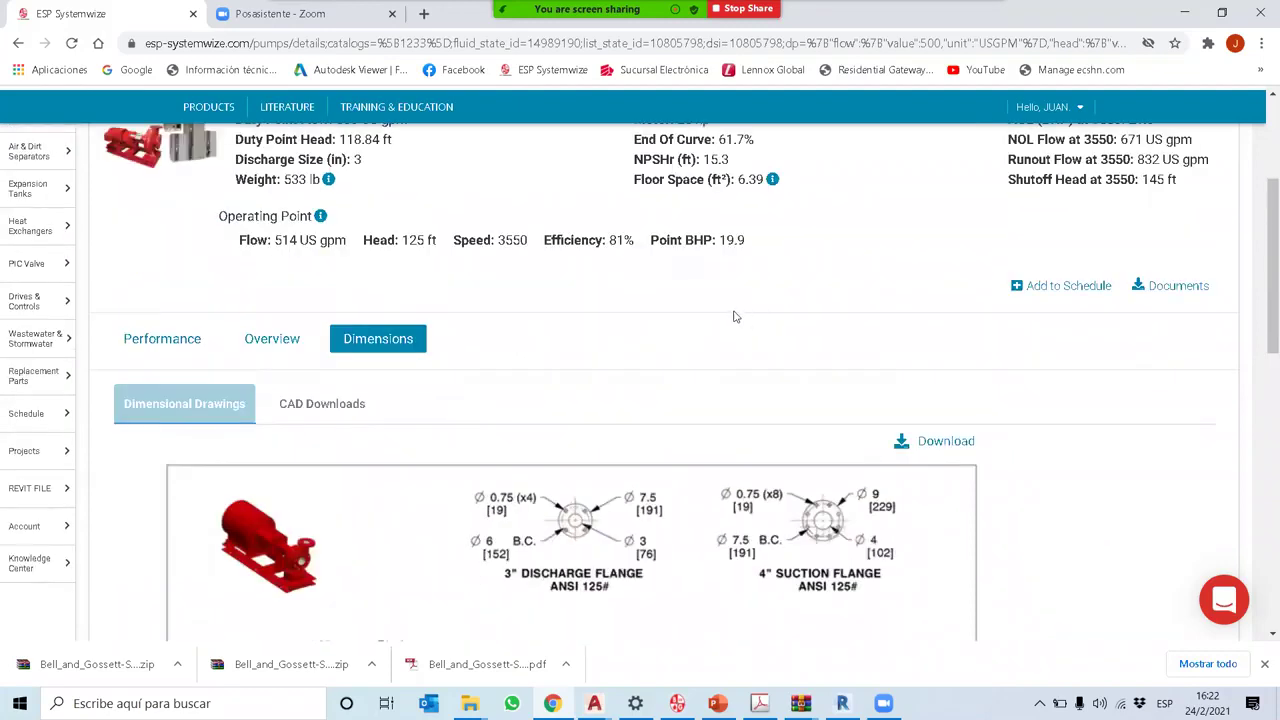
{"action": "scroll", "coordinate": [750, 368], "scroll_direction": "up", "scroll_amount": 2}
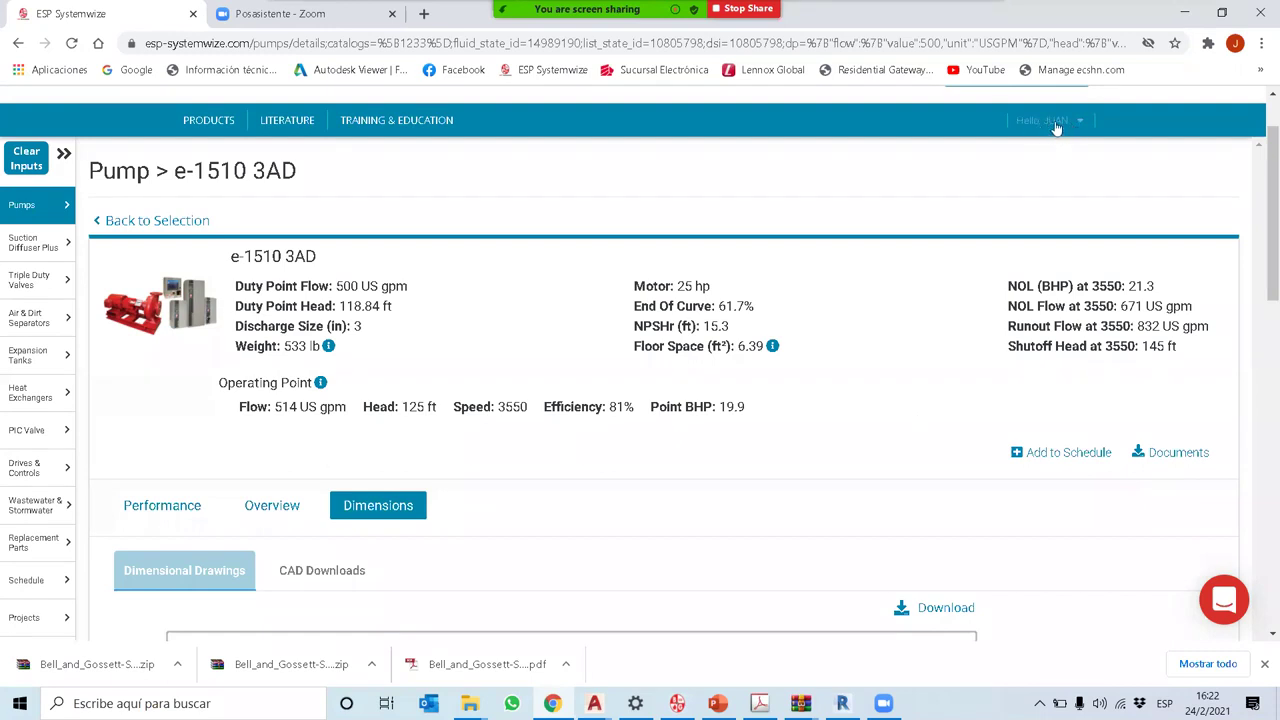
{"action": "left_click", "coordinate": [1142, 455]}
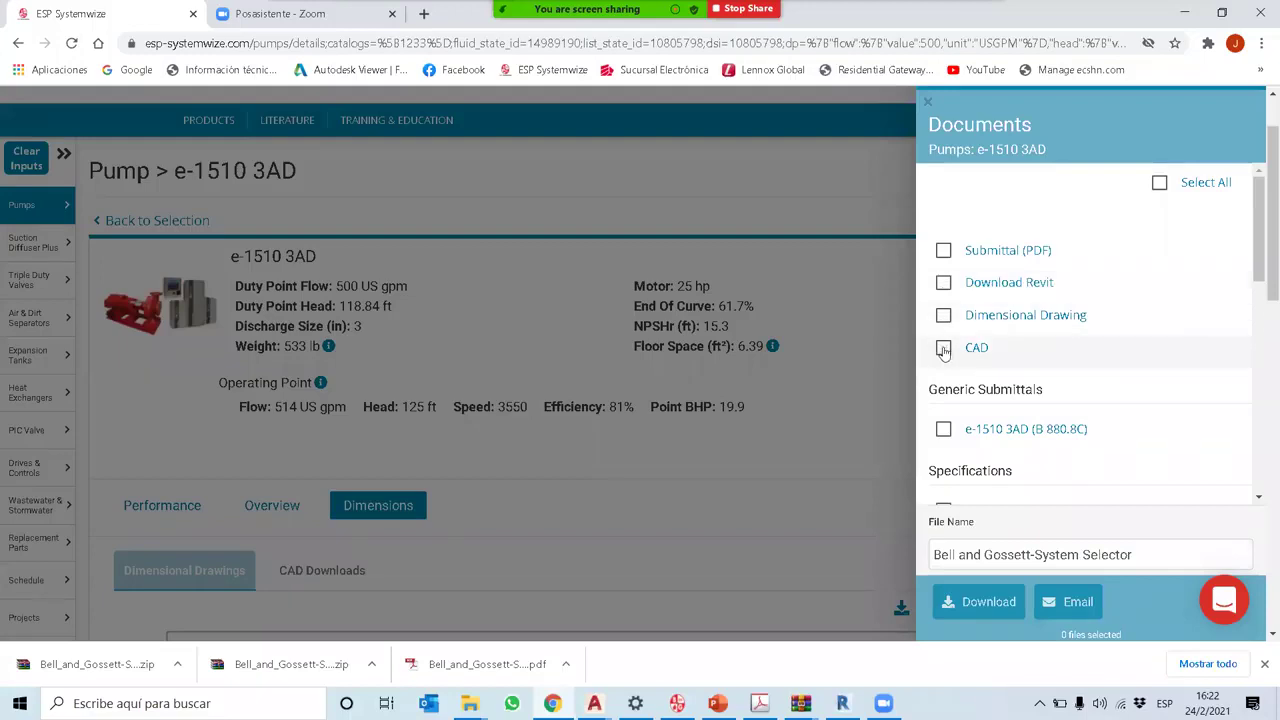
{"action": "left_click", "coordinate": [602, 170]}
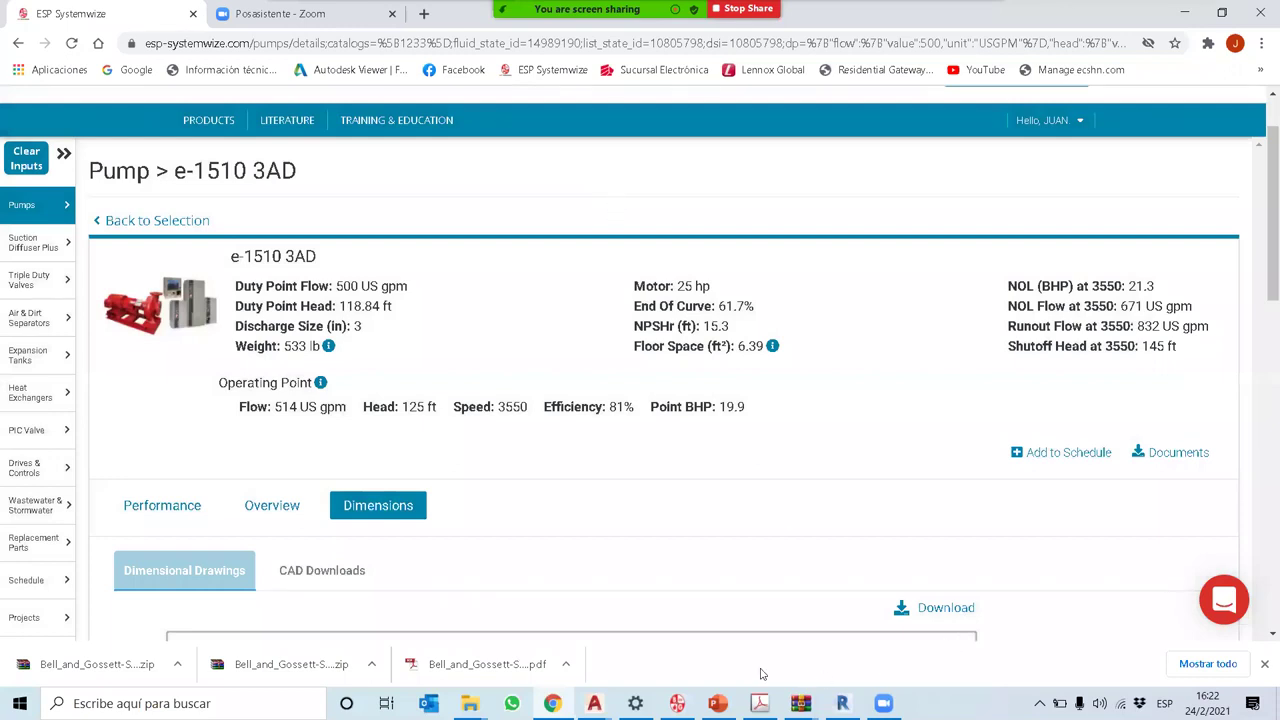
{"action": "mouse_move", "coordinate": [760, 703]}
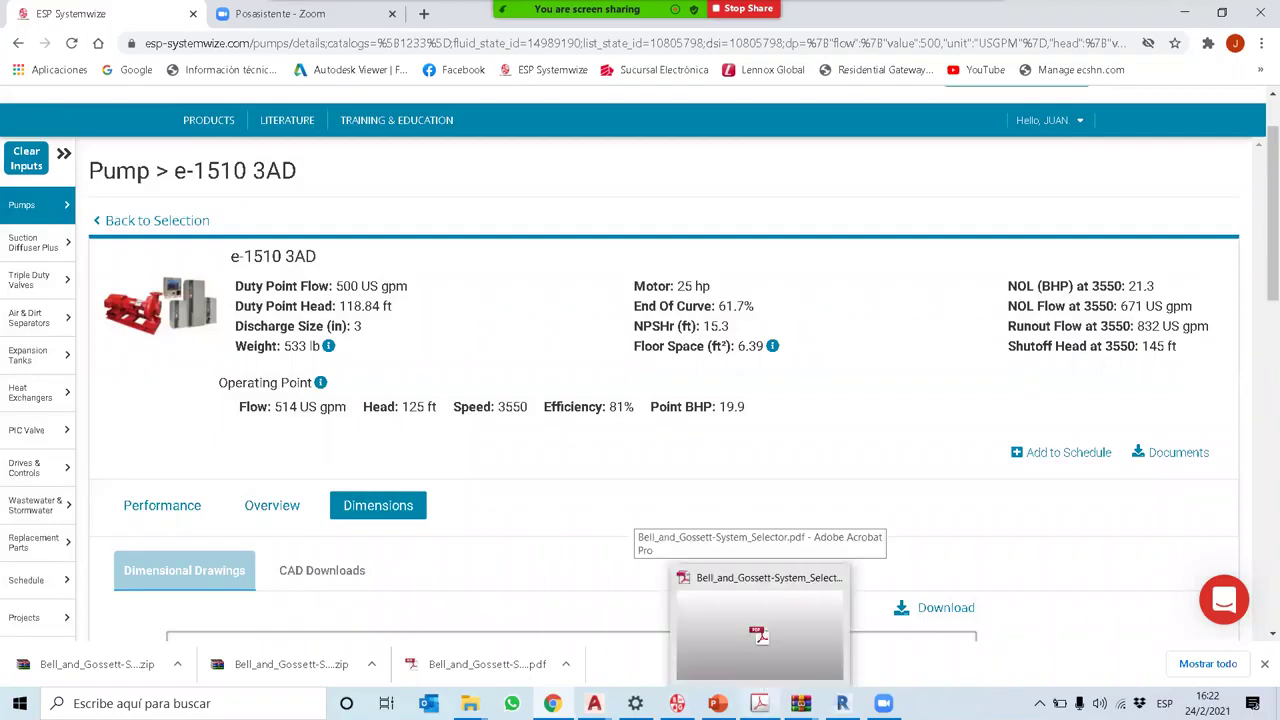
Step: Bring the e-1510 3AD submittal PDF forward and scroll from the selection summary to the NPSHr chart
{"action": "left_click", "coordinate": [760, 630]}
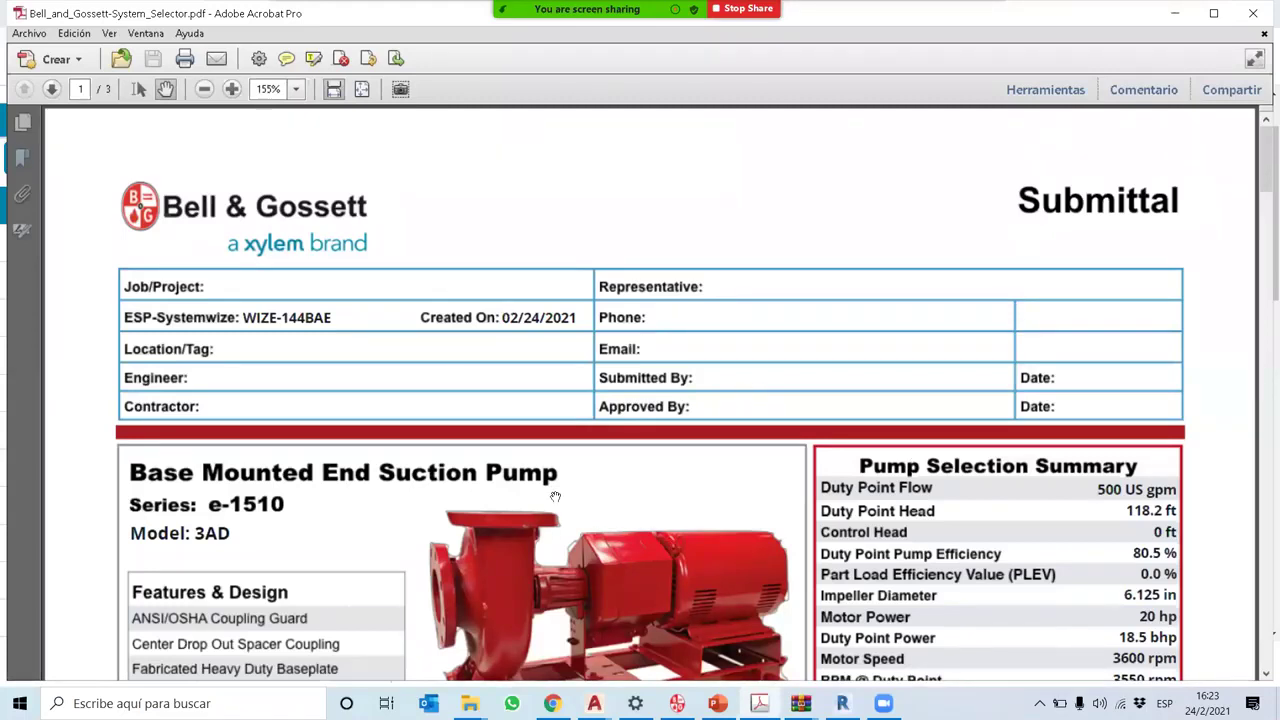
{"action": "scroll", "coordinate": [556, 496], "scroll_direction": "down", "scroll_amount": 3}
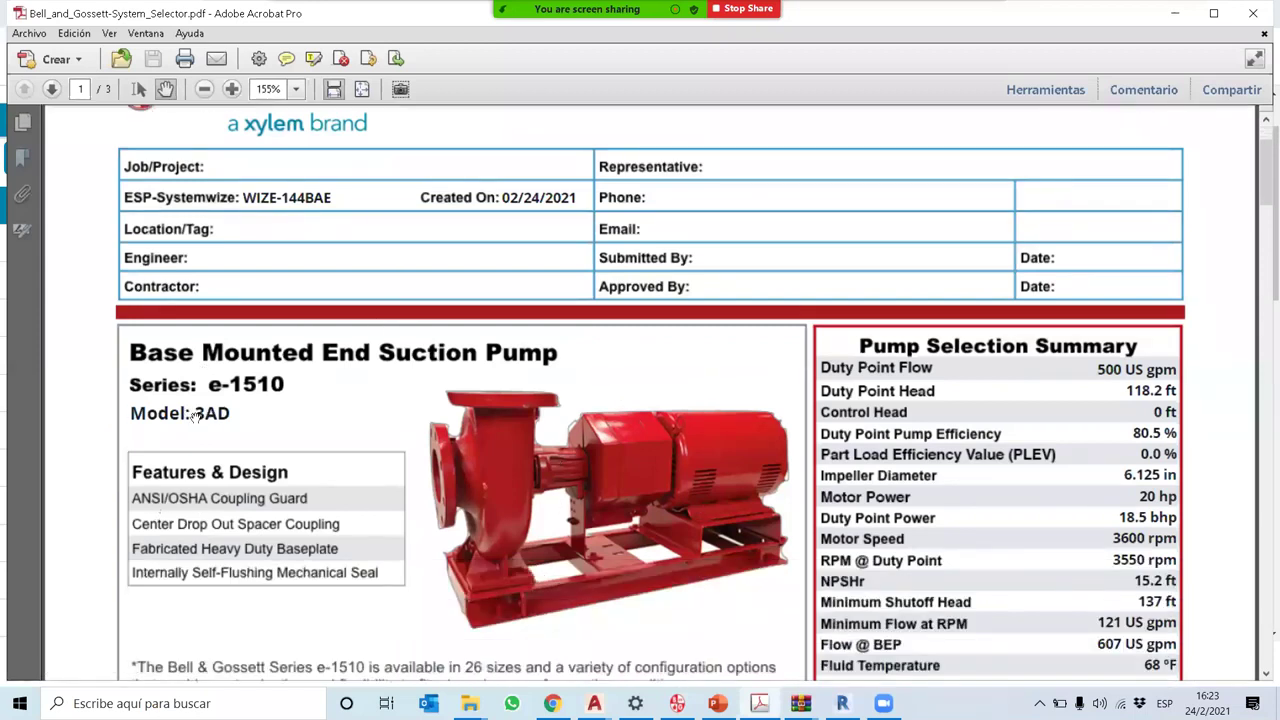
{"action": "scroll", "coordinate": [196, 418], "scroll_direction": "down", "scroll_amount": 1}
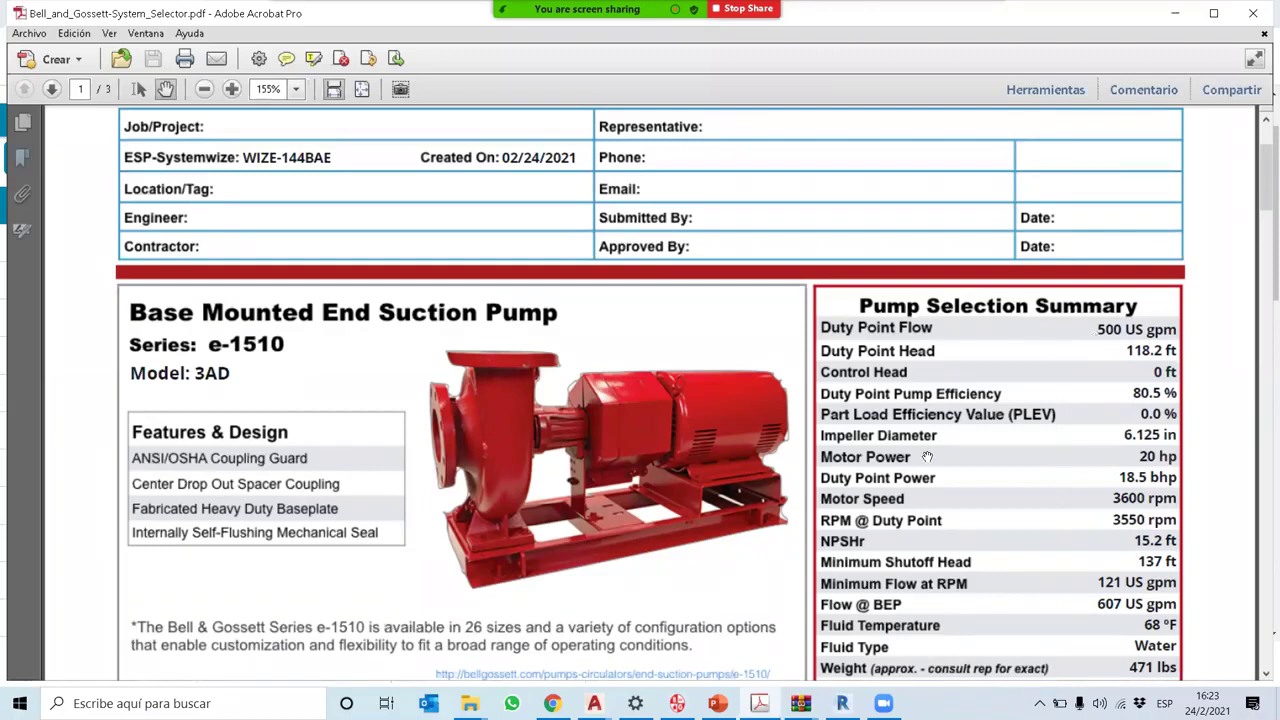
{"action": "scroll", "coordinate": [927, 456], "scroll_direction": "down", "scroll_amount": 4}
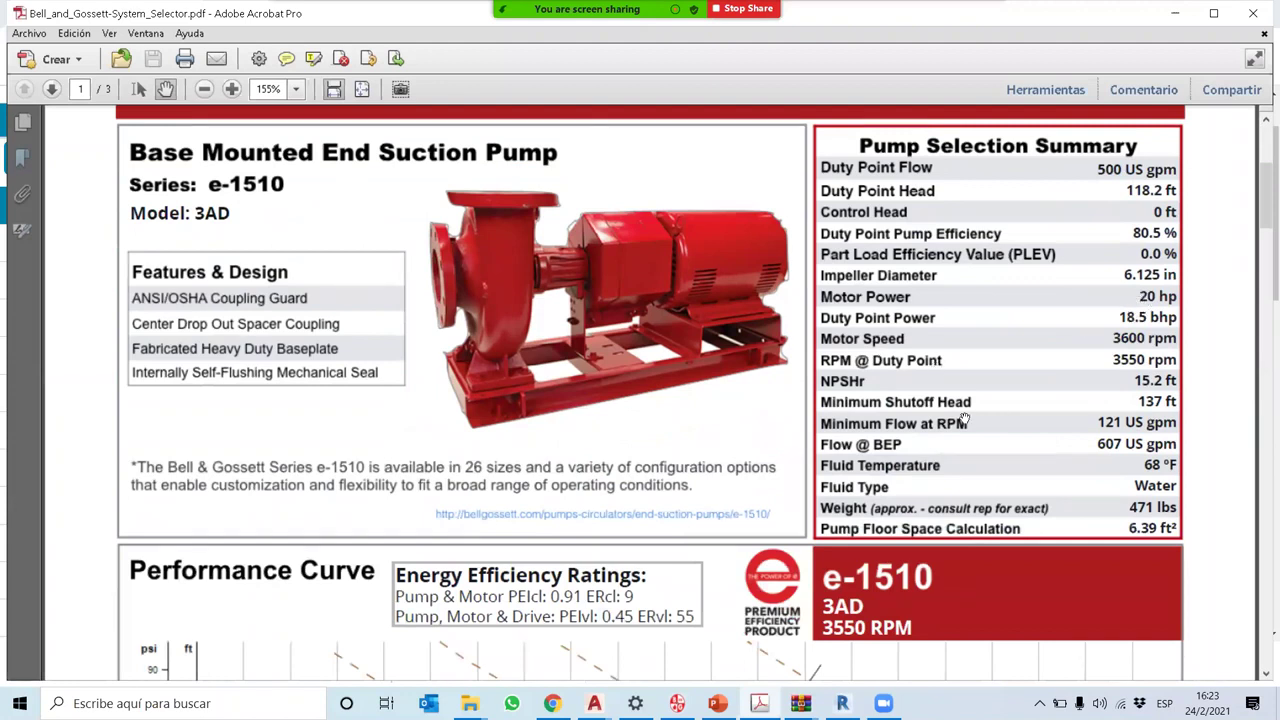
{"action": "scroll", "coordinate": [966, 421], "scroll_direction": "down", "scroll_amount": 1}
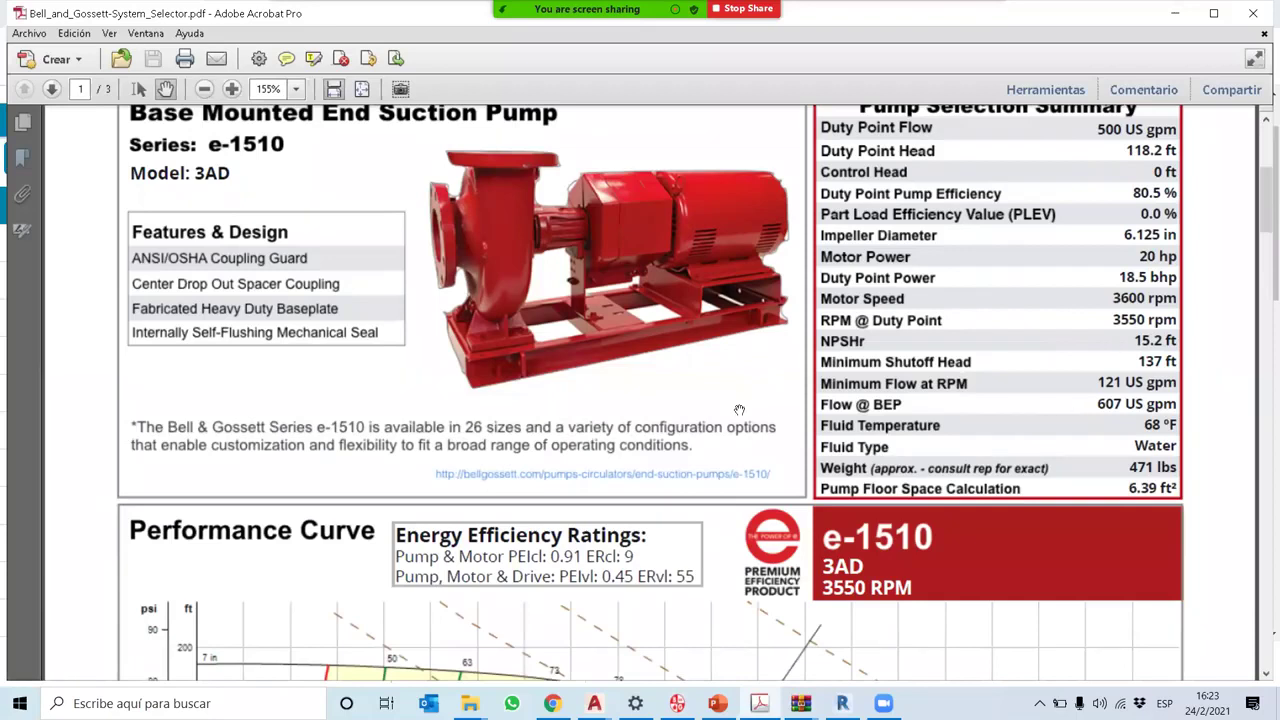
{"action": "scroll", "coordinate": [519, 428], "scroll_direction": "down", "scroll_amount": 2}
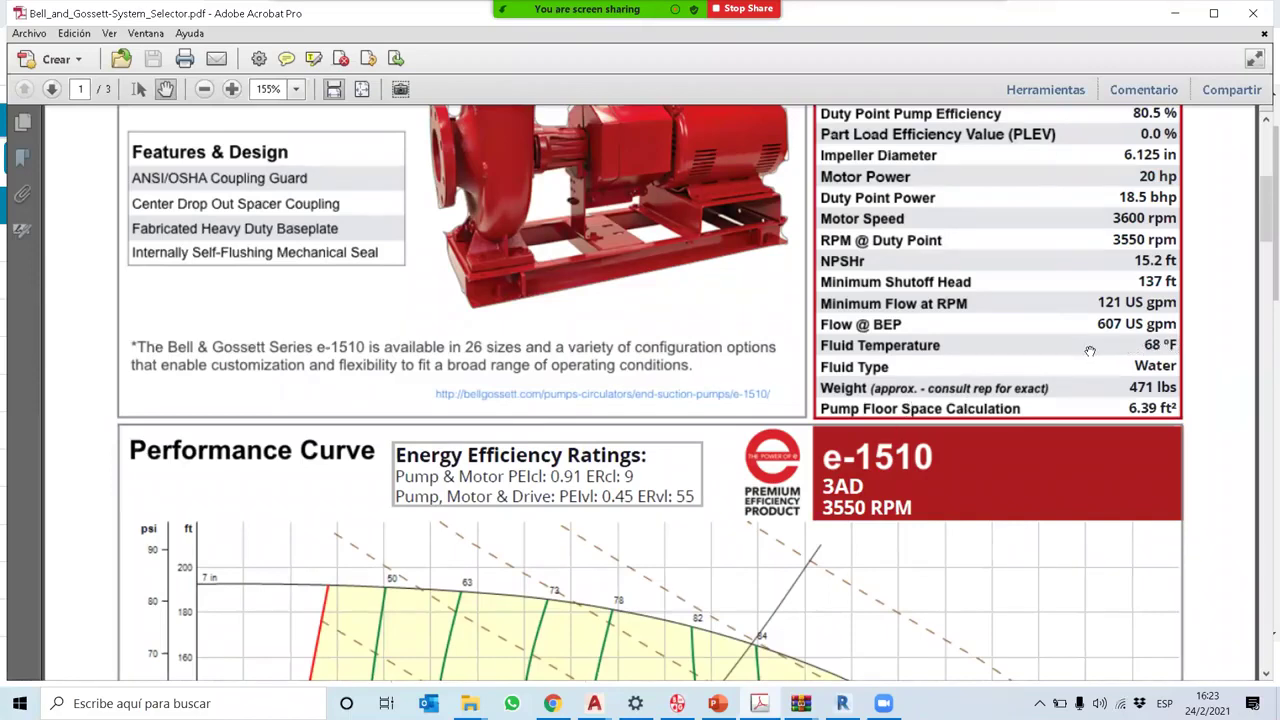
{"action": "scroll", "coordinate": [402, 376], "scroll_direction": "down", "scroll_amount": 6}
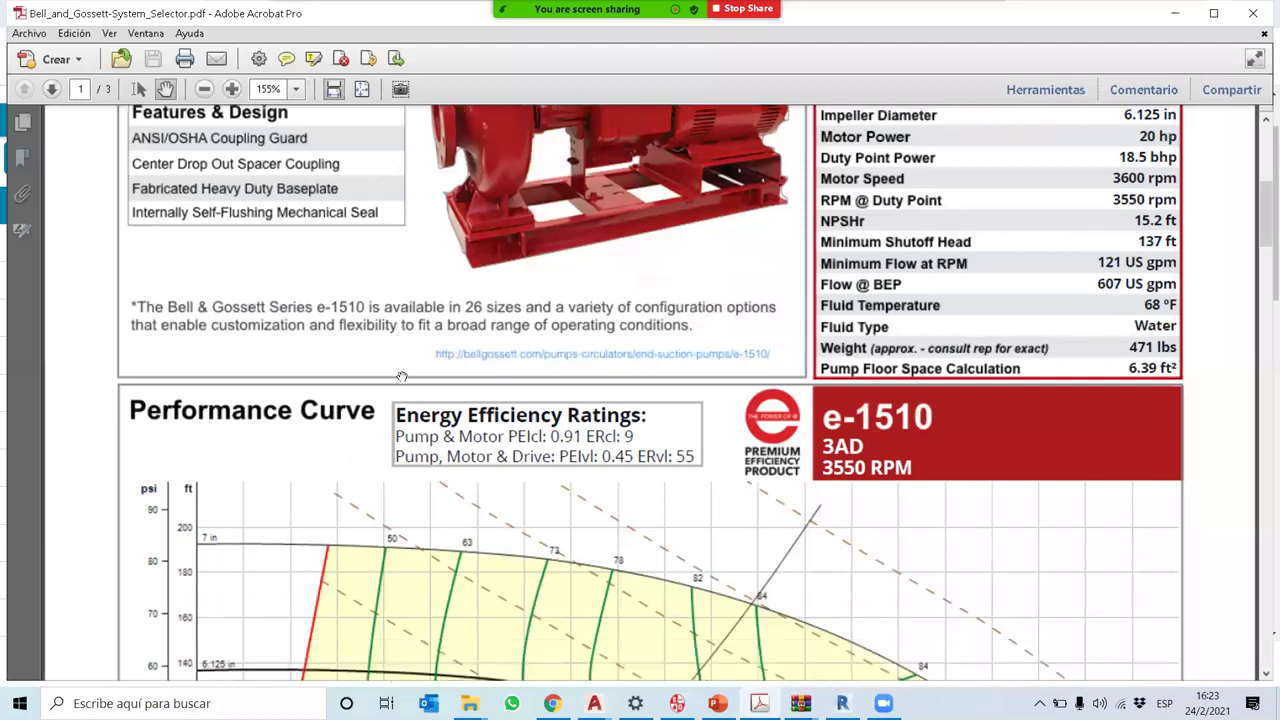
{"action": "scroll", "coordinate": [390, 360], "scroll_direction": "down", "scroll_amount": 1}
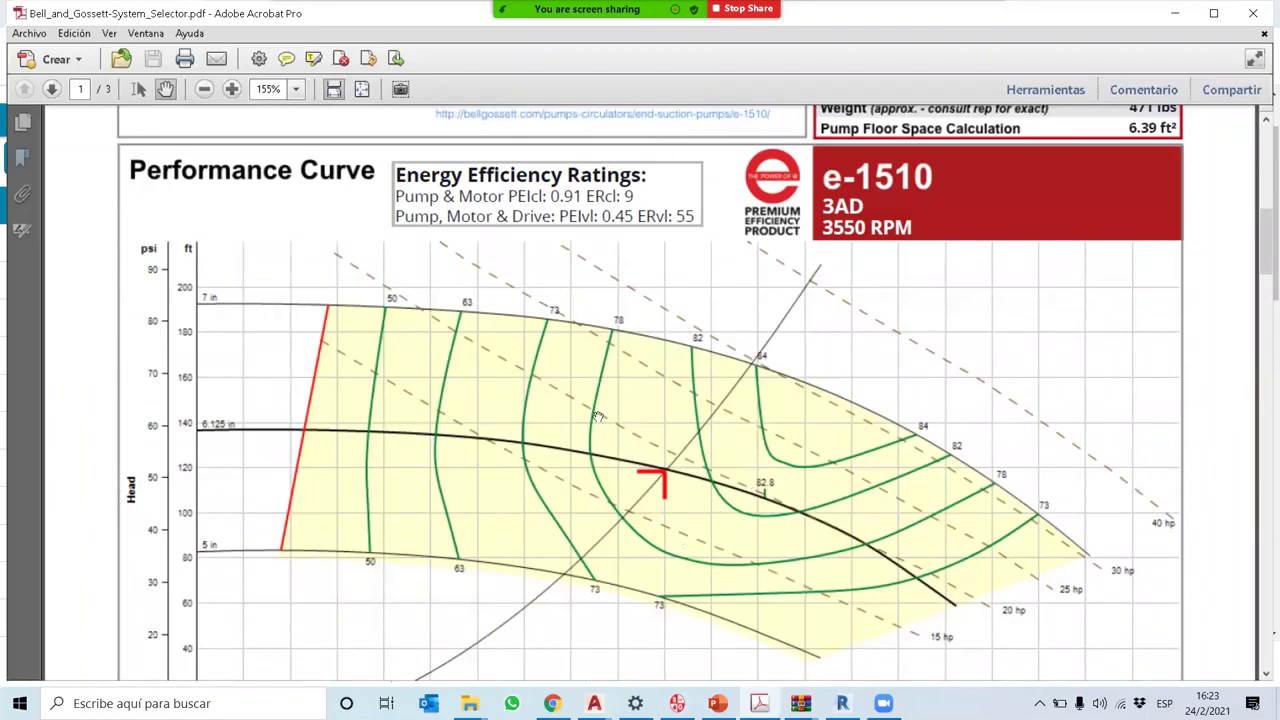
{"action": "scroll", "coordinate": [597, 416], "scroll_direction": "down", "scroll_amount": 4}
{"action": "scroll", "coordinate": [609, 409], "scroll_direction": "down", "scroll_amount": 20}
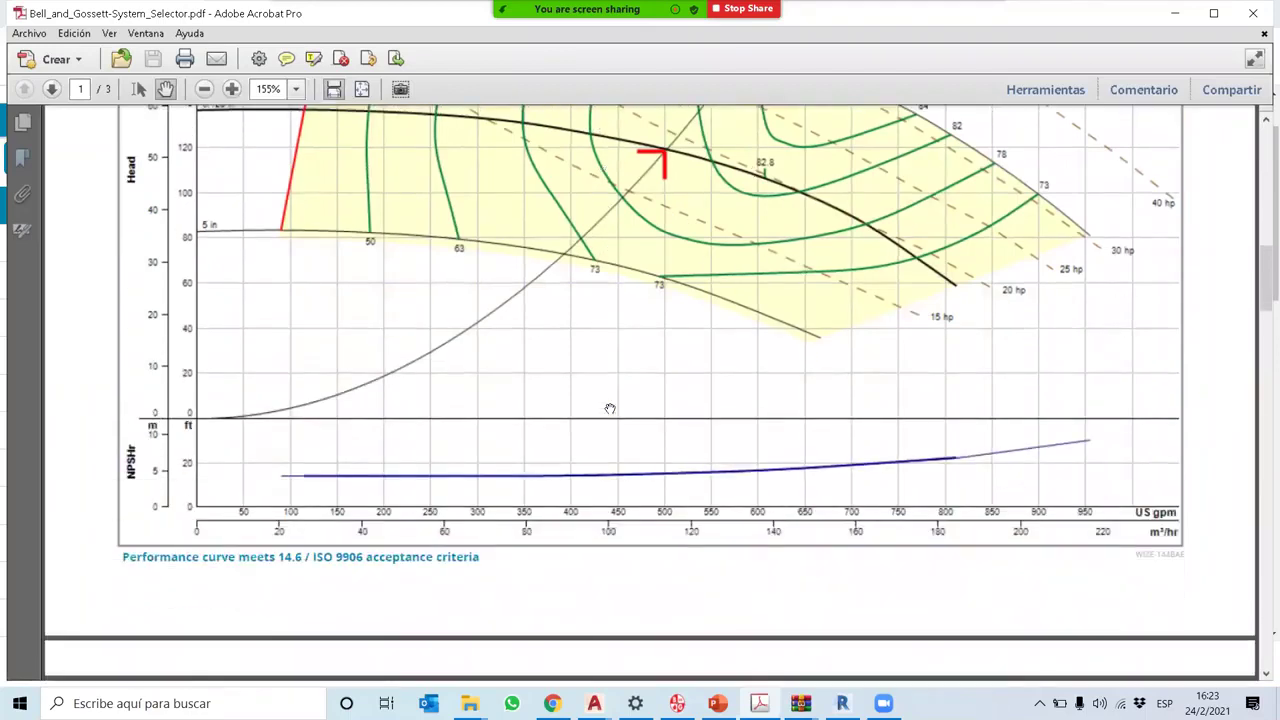
{"action": "scroll", "coordinate": [609, 409], "scroll_direction": "down", "scroll_amount": 18}
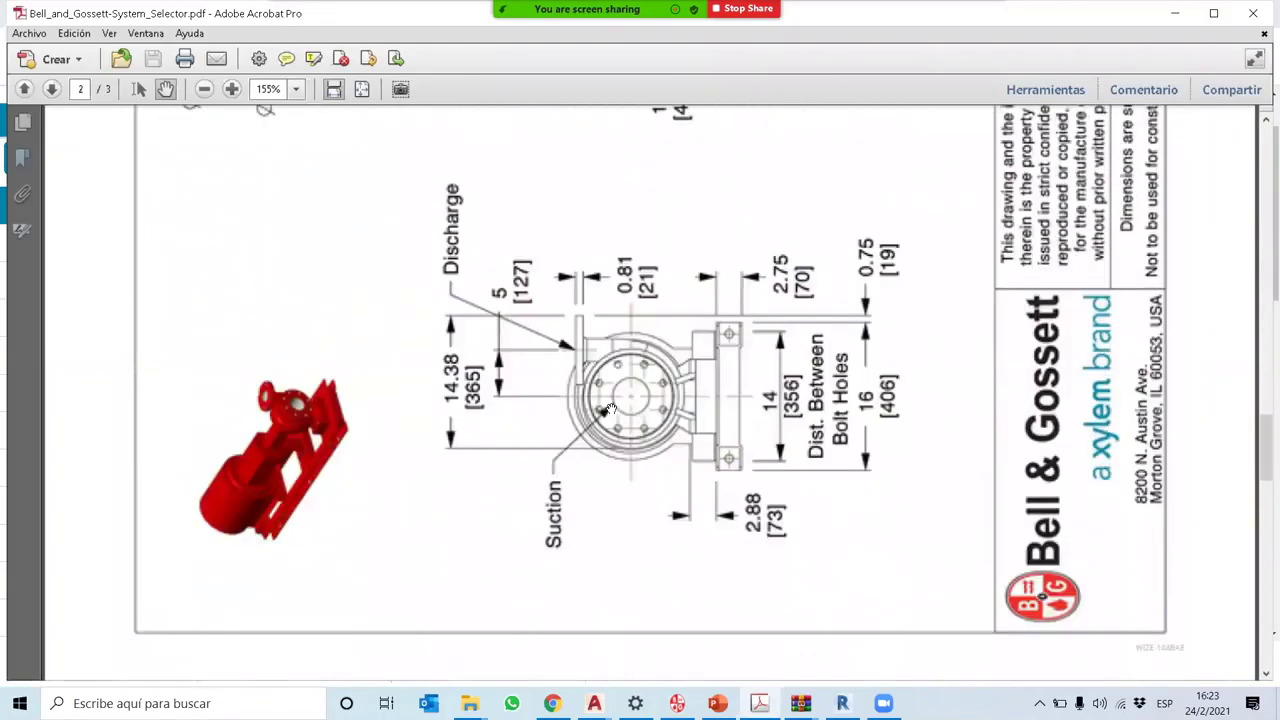
{"action": "scroll", "coordinate": [609, 409], "scroll_direction": "down", "scroll_amount": 11}
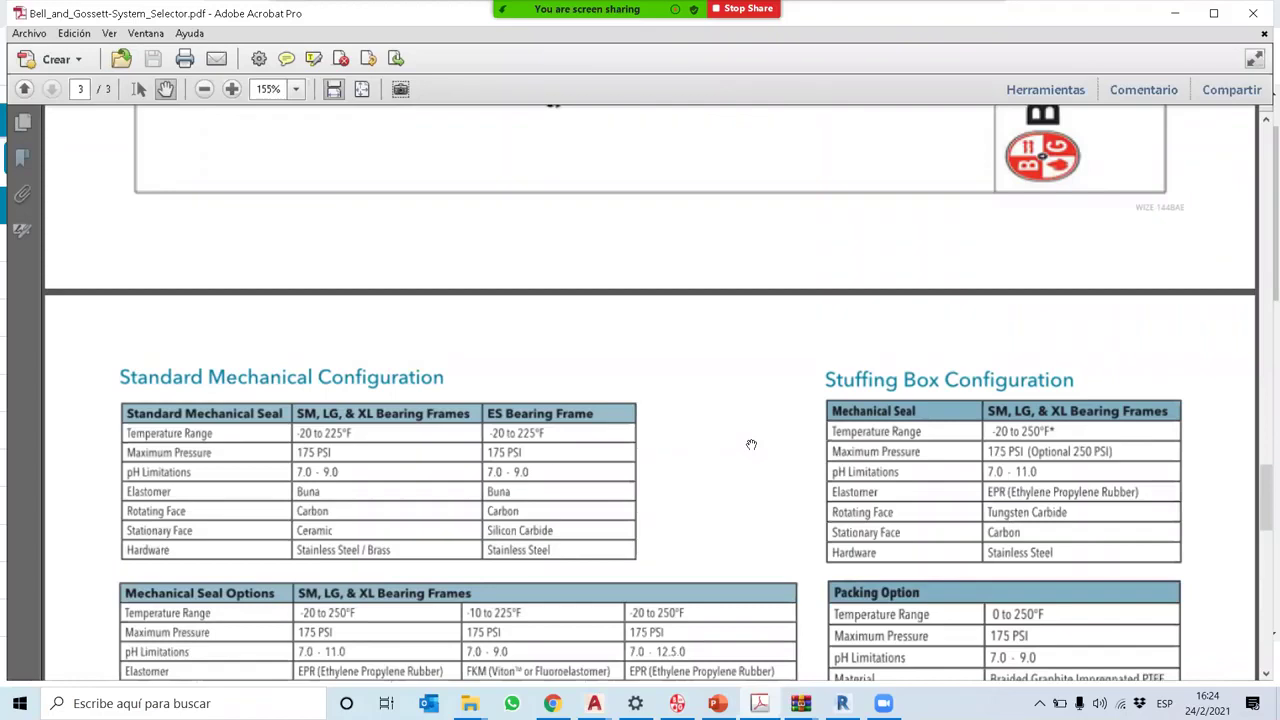
{"action": "scroll", "coordinate": [757, 451], "scroll_direction": "down", "scroll_amount": 2}
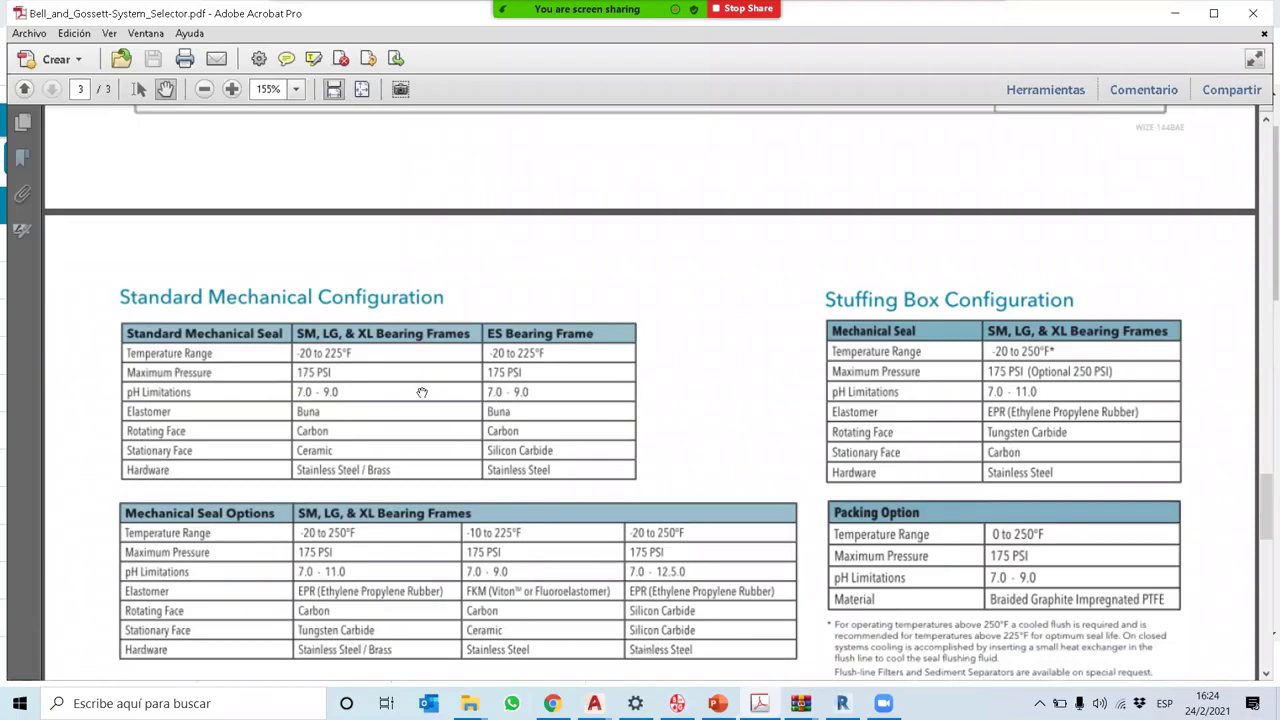
{"action": "scroll", "coordinate": [666, 363], "scroll_direction": "down", "scroll_amount": 5}
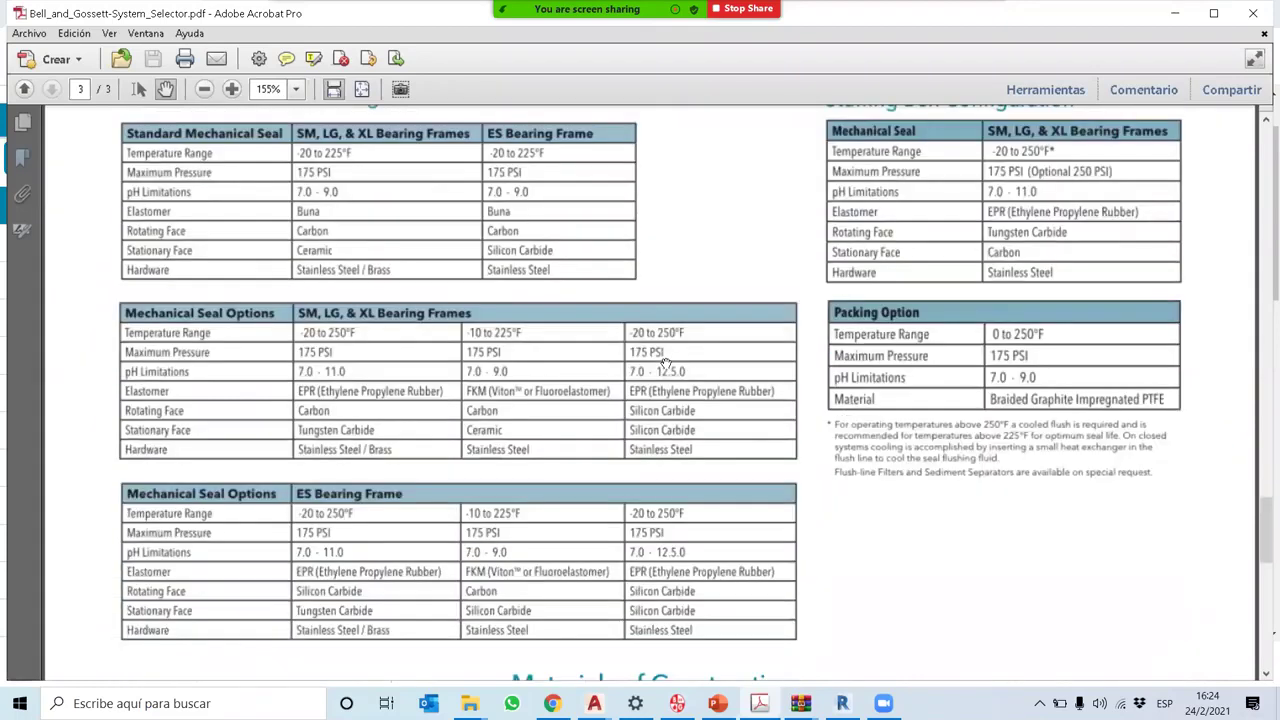
{"action": "scroll", "coordinate": [666, 363], "scroll_direction": "up", "scroll_amount": 1}
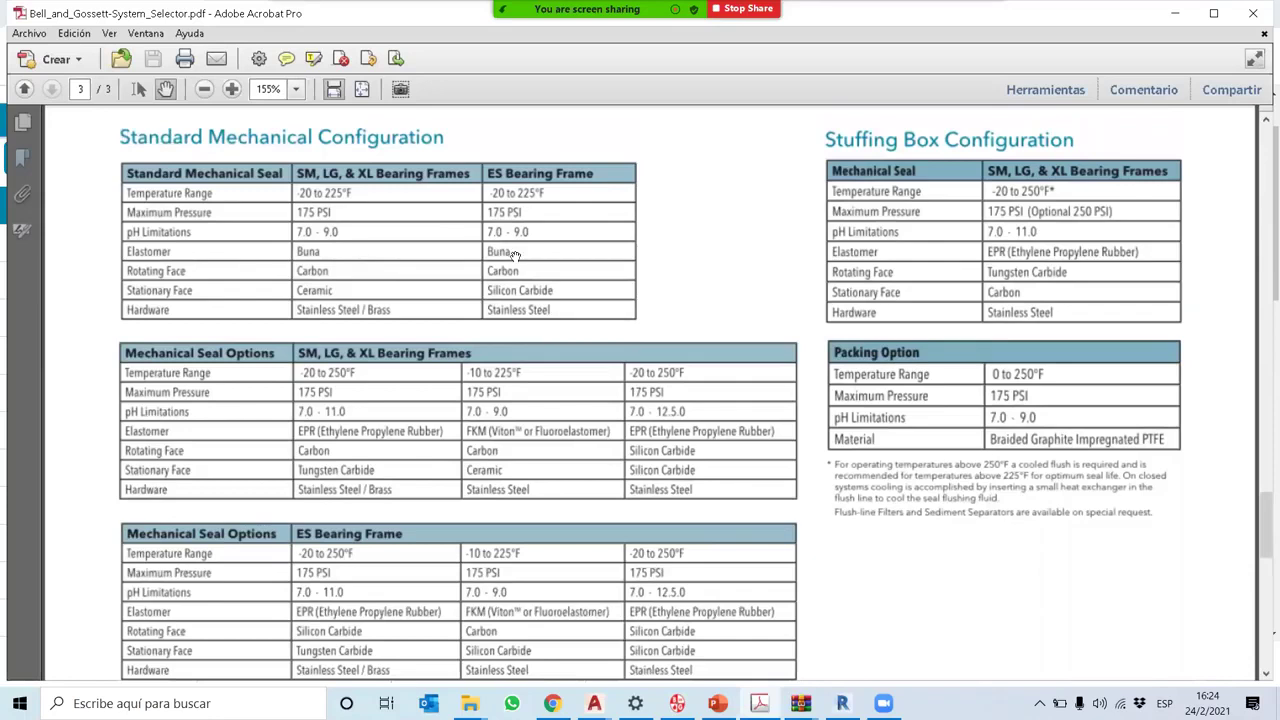
{"action": "scroll", "coordinate": [531, 401], "scroll_direction": "down", "scroll_amount": 10}
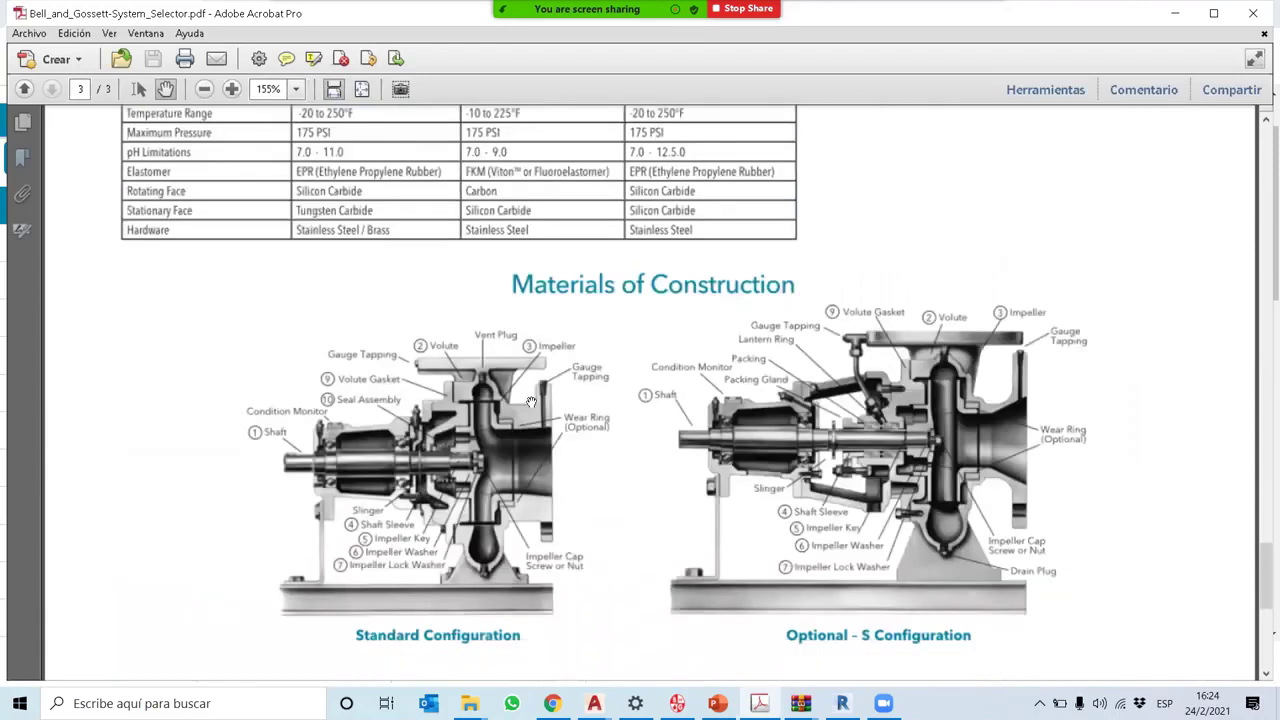
{"action": "scroll", "coordinate": [585, 370], "scroll_direction": "up", "scroll_amount": 2}
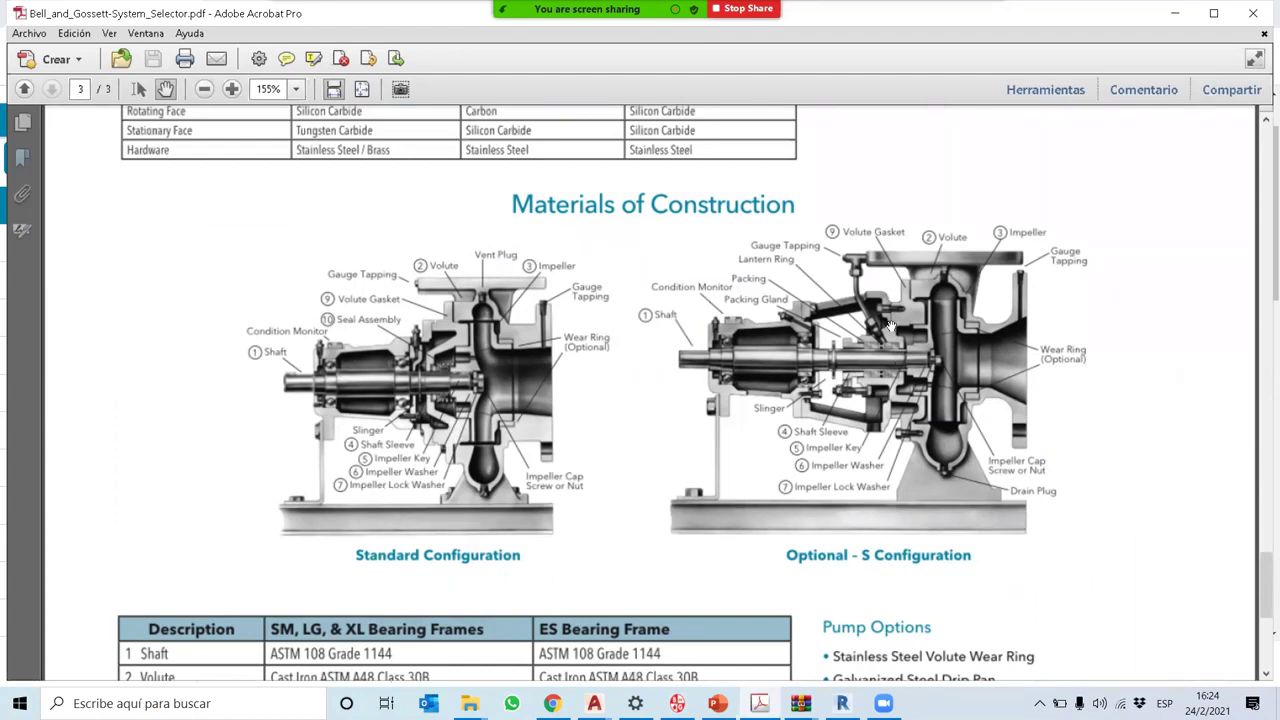
{"action": "scroll", "coordinate": [647, 511], "scroll_direction": "down", "scroll_amount": 8}
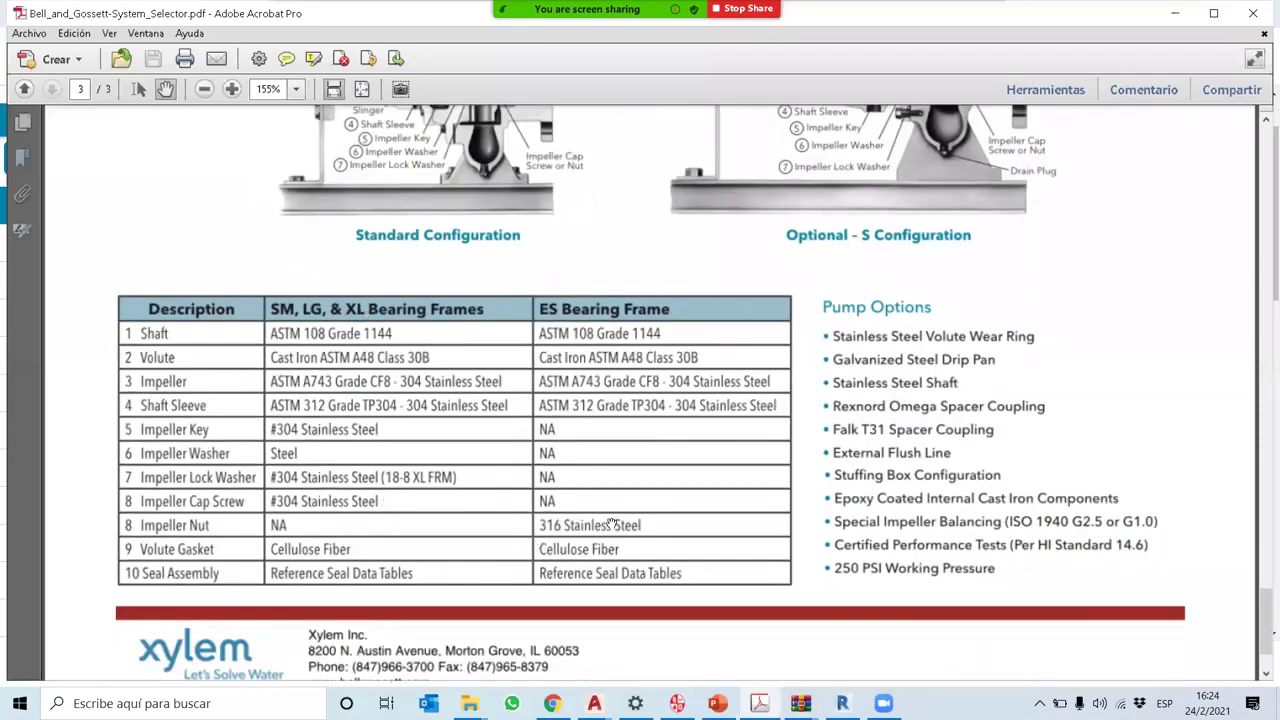
{"action": "scroll", "coordinate": [638, 512], "scroll_direction": "down", "scroll_amount": 3}
{"action": "scroll", "coordinate": [638, 511], "scroll_direction": "up", "scroll_amount": 20}
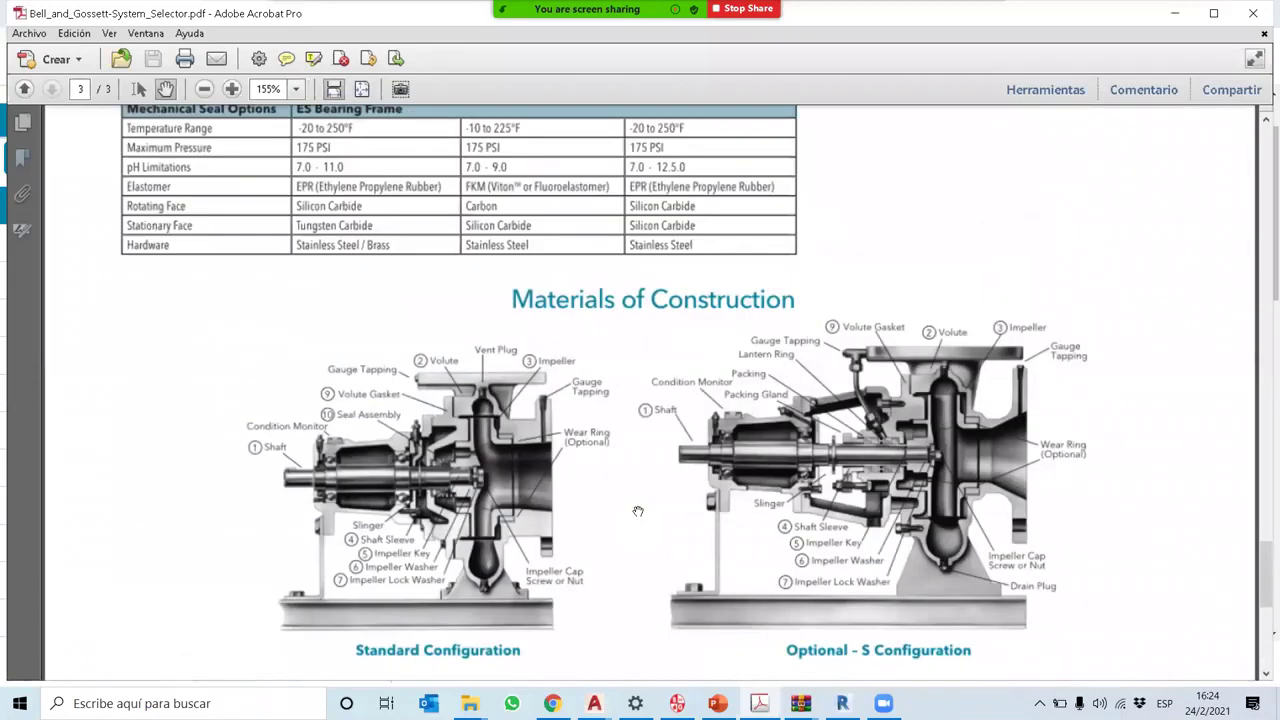
{"action": "scroll", "coordinate": [638, 511], "scroll_direction": "up", "scroll_amount": 20}
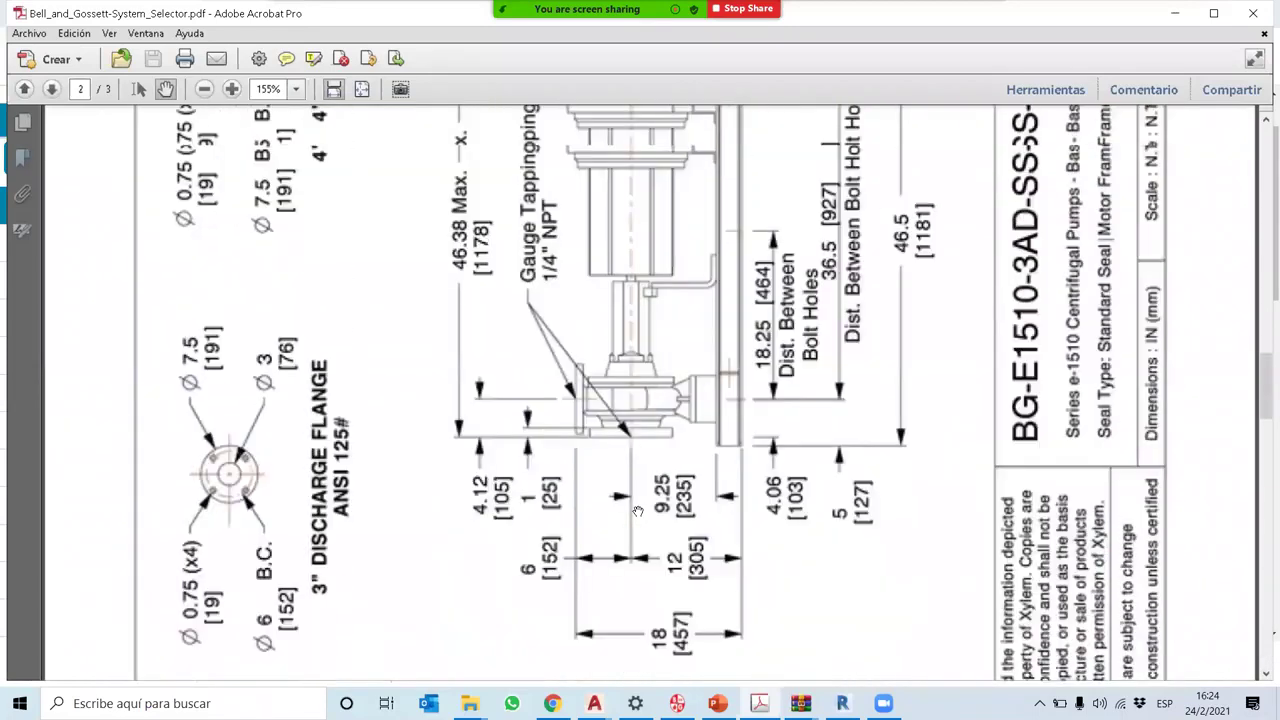
{"action": "scroll", "coordinate": [638, 511], "scroll_direction": "up", "scroll_amount": 12}
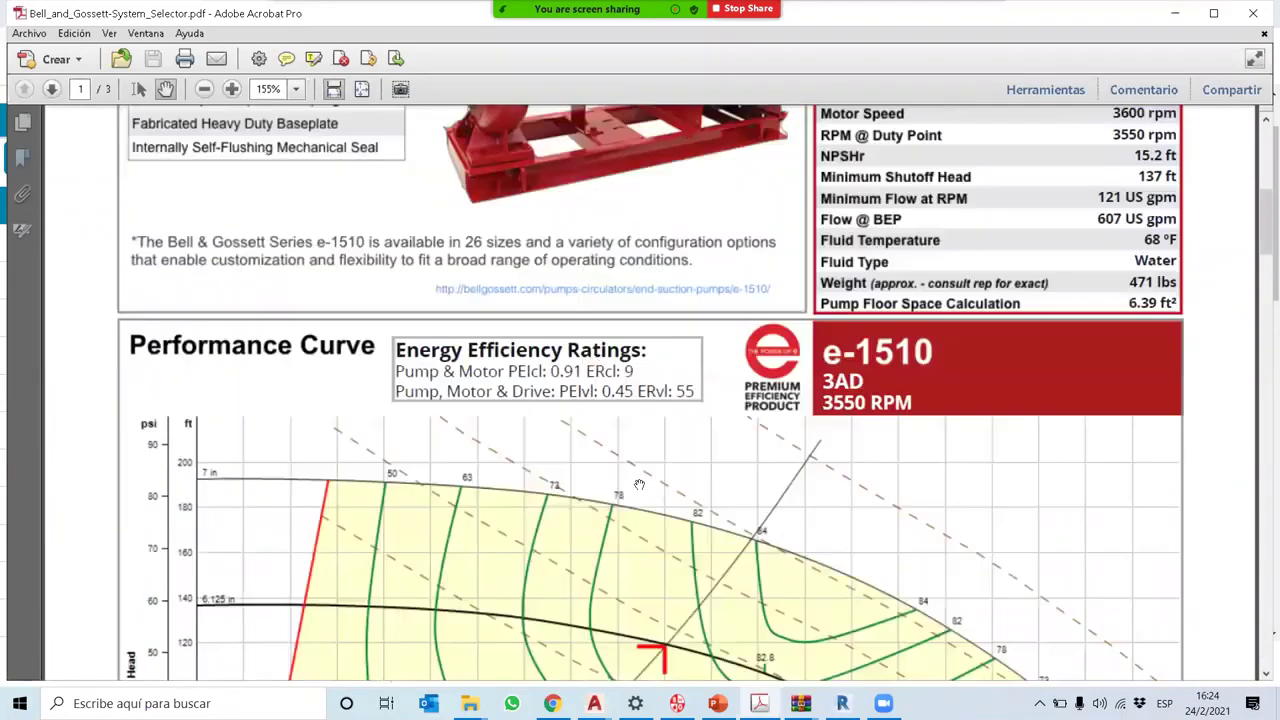
Step: Return to the e-1510 3AD pump page and list its Submittal, Revit, Dimensional Drawing and CAD documents
{"action": "left_click", "coordinate": [552, 703]}
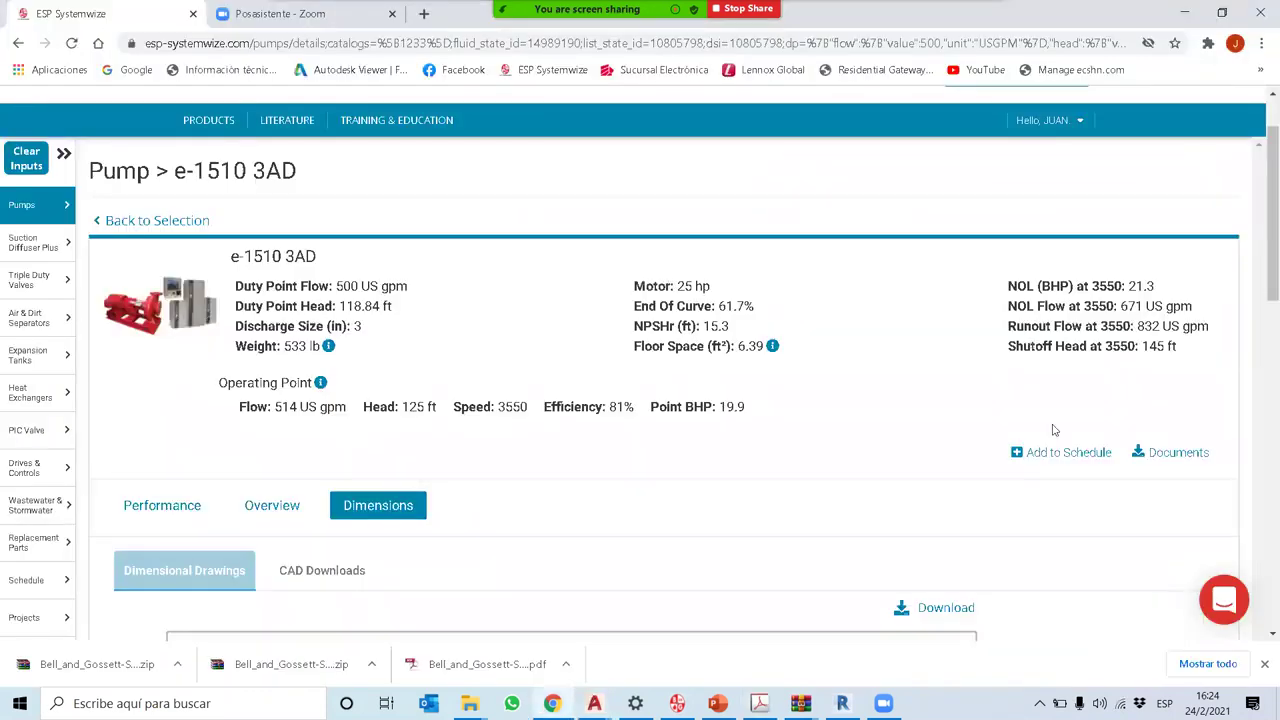
{"action": "left_click", "coordinate": [1136, 452]}
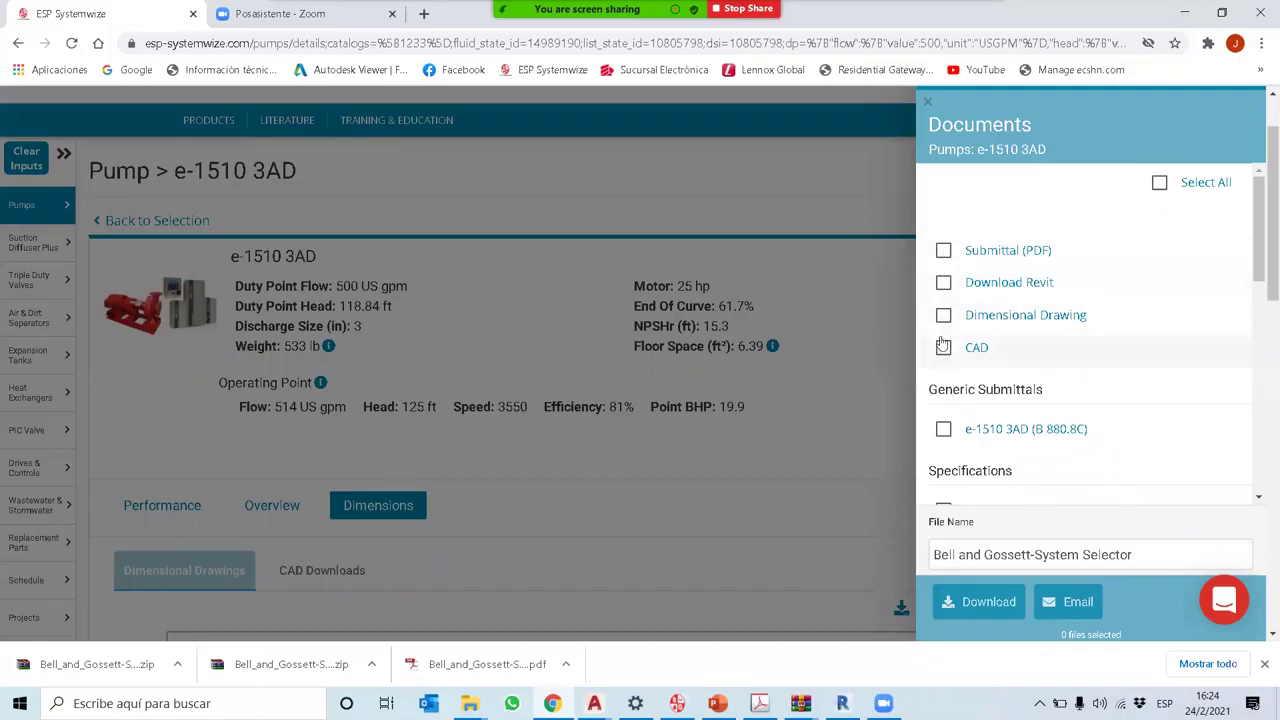
{"action": "mouse_move", "coordinate": [594, 703]}
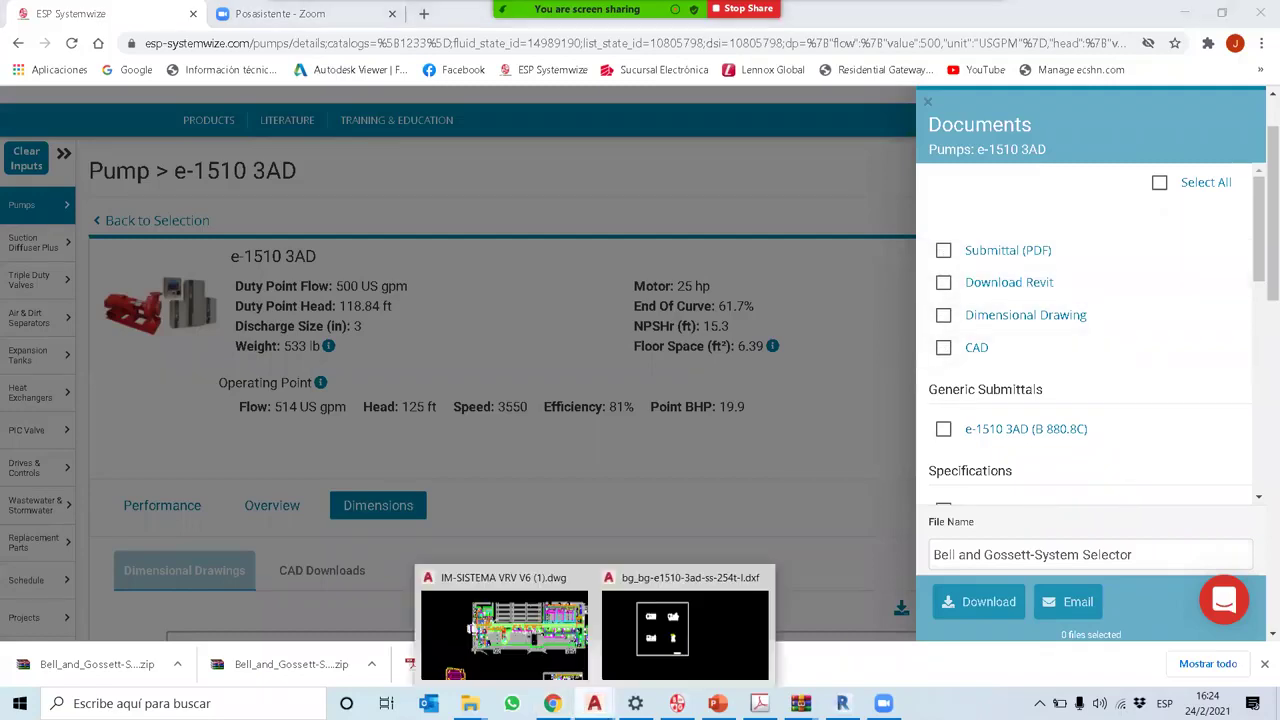
{"action": "left_click", "coordinate": [675, 652]}
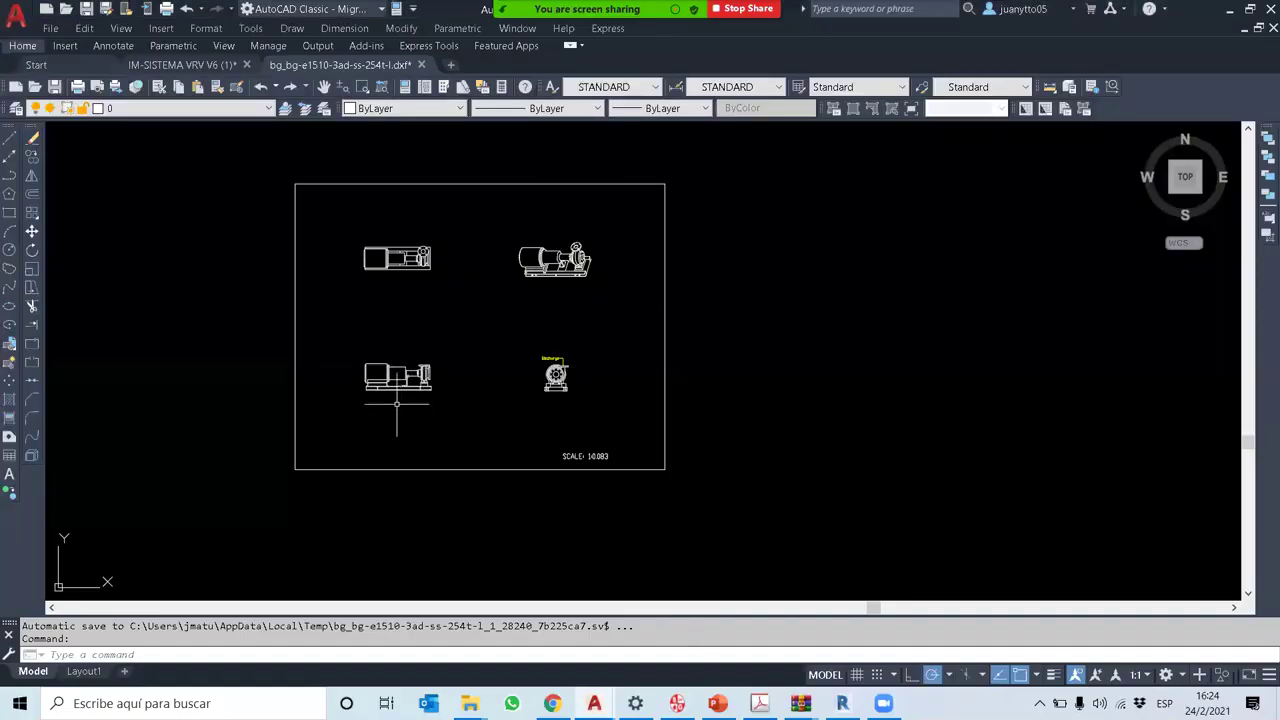
{"action": "scroll", "coordinate": [240, 210], "scroll_direction": "up", "scroll_amount": 6}
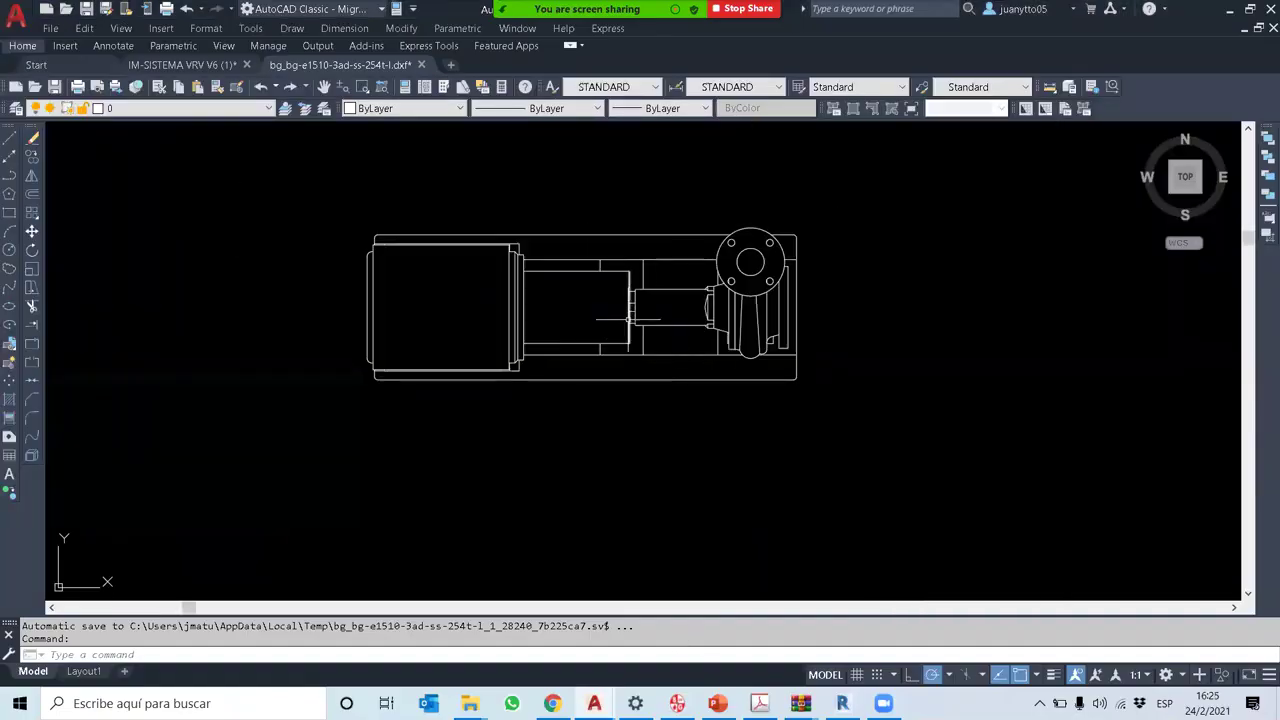
{"action": "scroll", "coordinate": [550, 240], "scroll_direction": "down", "scroll_amount": 8}
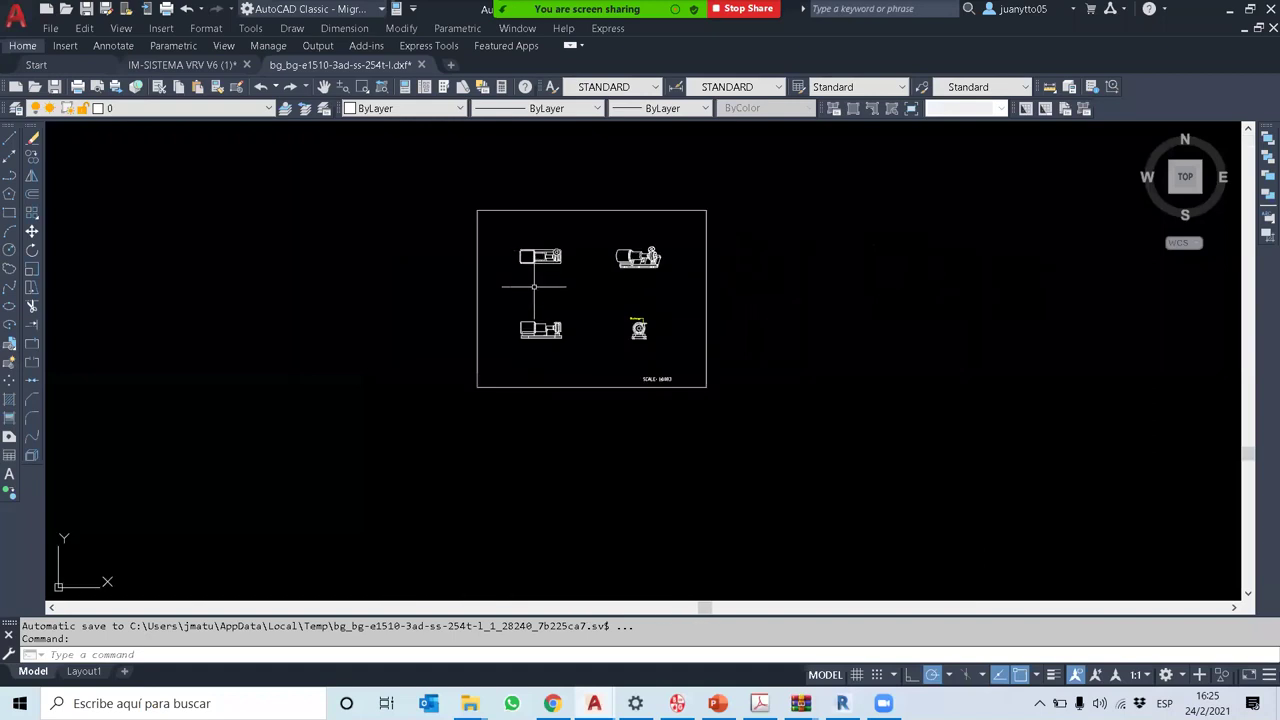
{"action": "scroll", "coordinate": [539, 328], "scroll_direction": "up", "scroll_amount": 7}
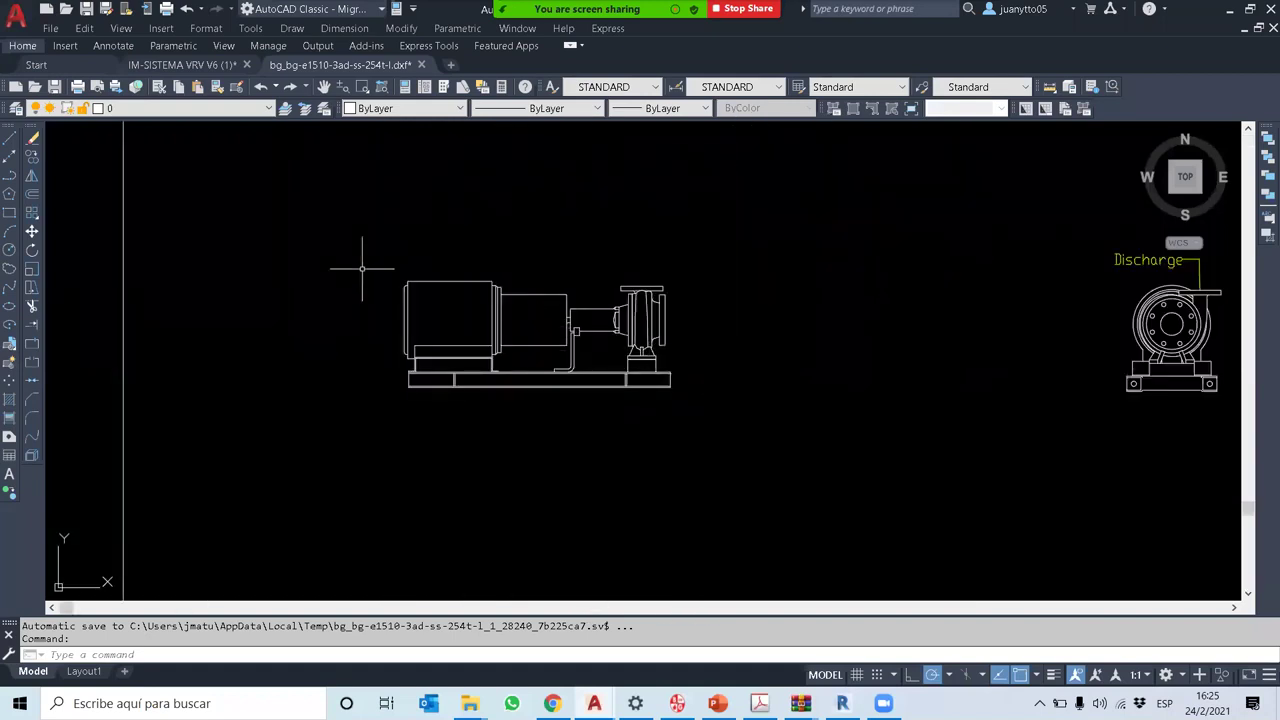
{"action": "scroll", "coordinate": [623, 304], "scroll_direction": "up", "scroll_amount": 2}
{"action": "scroll", "coordinate": [407, 329], "scroll_direction": "down", "scroll_amount": 5}
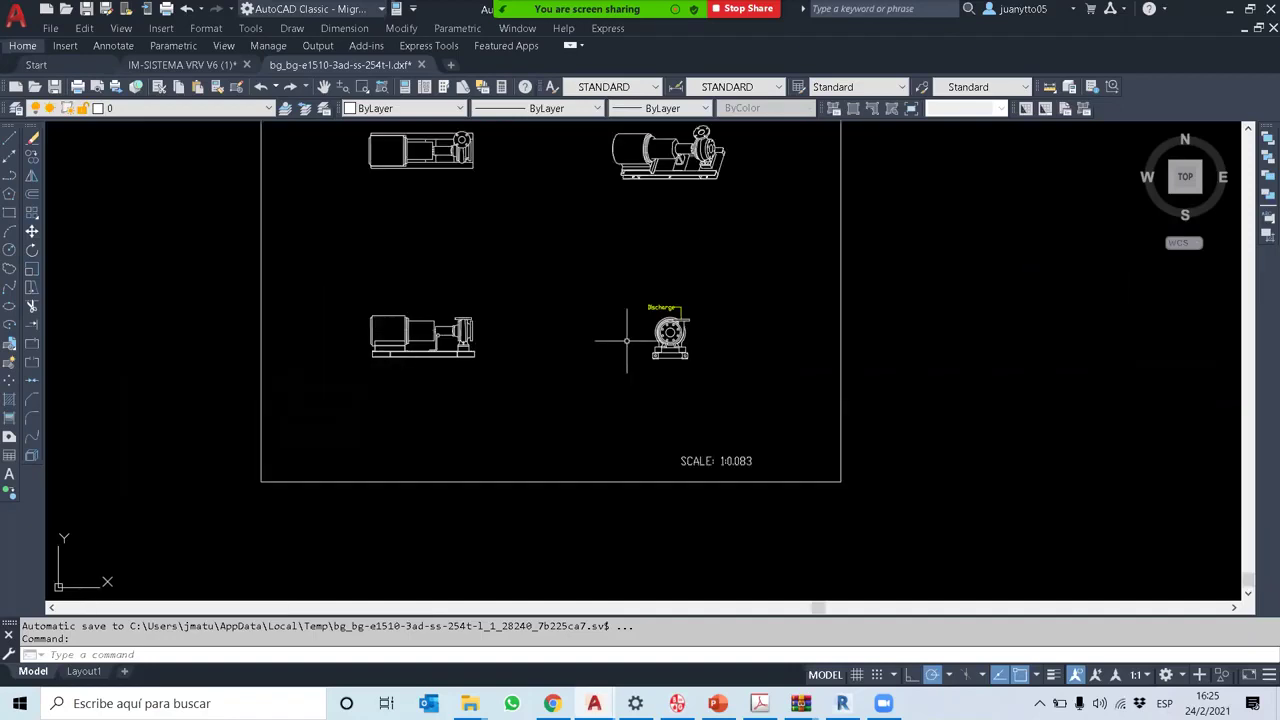
{"action": "scroll", "coordinate": [623, 337], "scroll_direction": "up", "scroll_amount": 5}
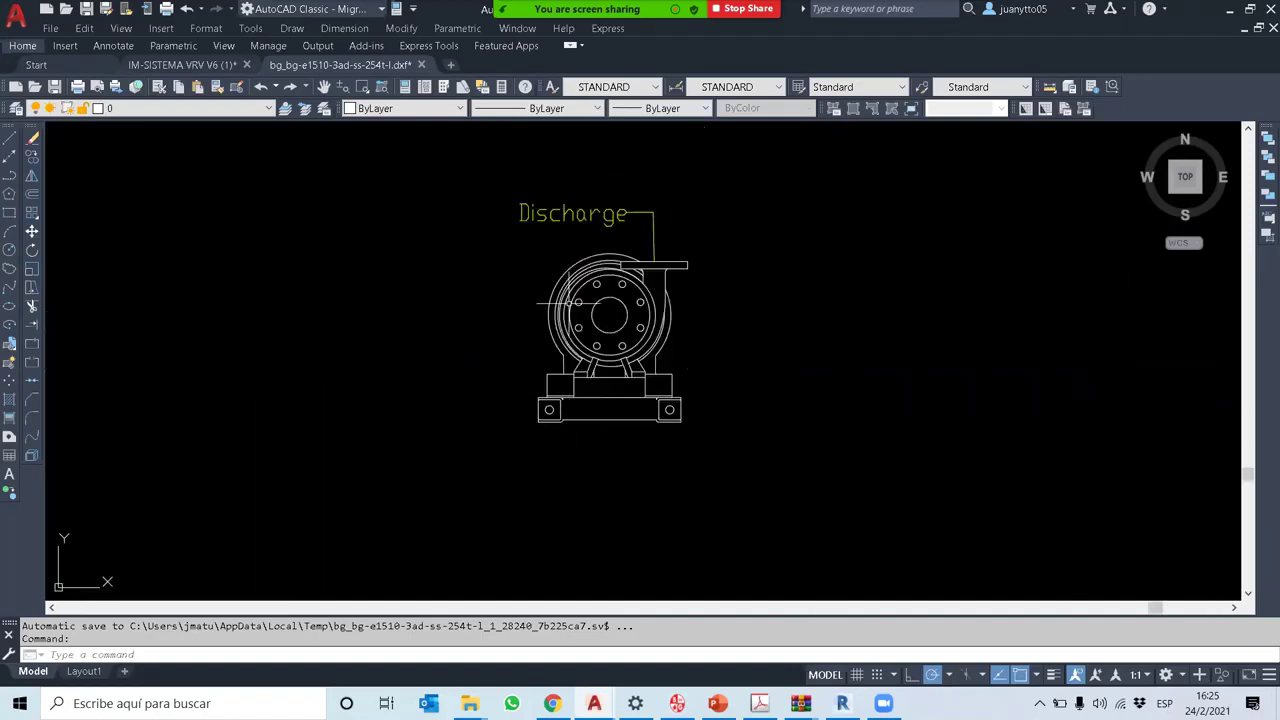
{"action": "left_click", "coordinate": [552, 703]}
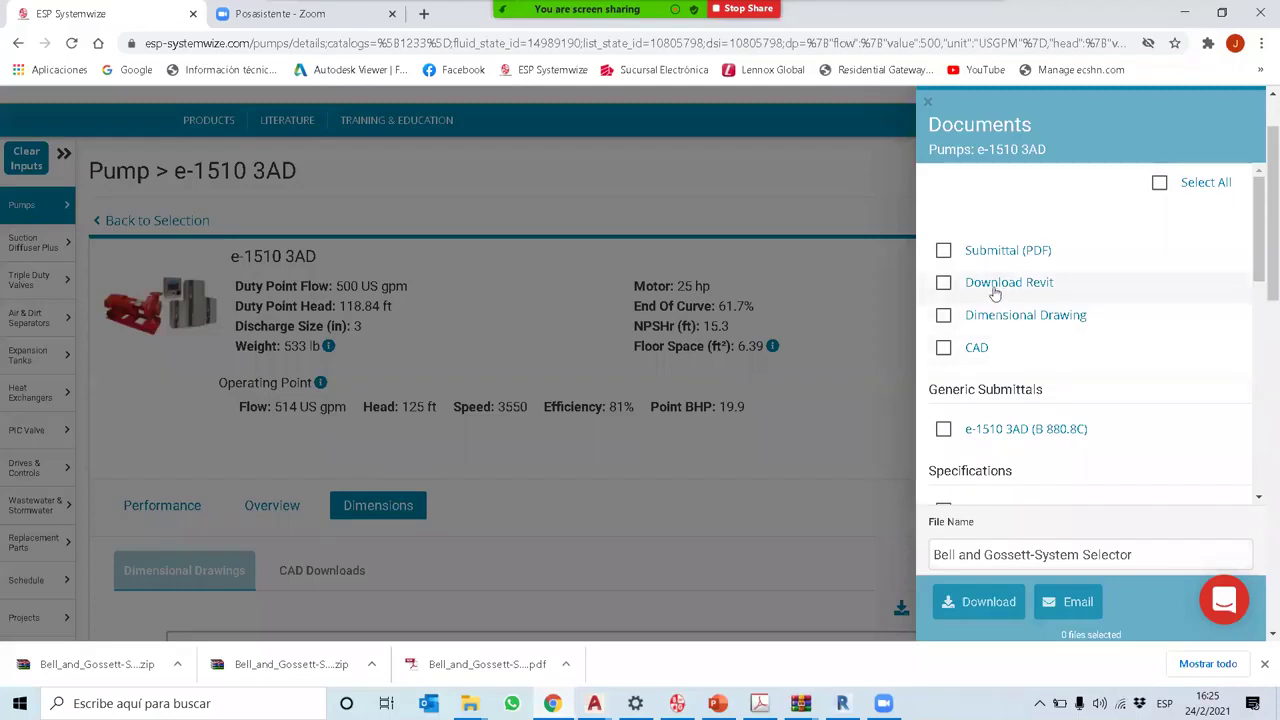
Step: Close the documents list and fit the whole red e-1510 pump and grey base plane in Revit's 3D view
{"action": "left_click", "coordinate": [588, 176]}
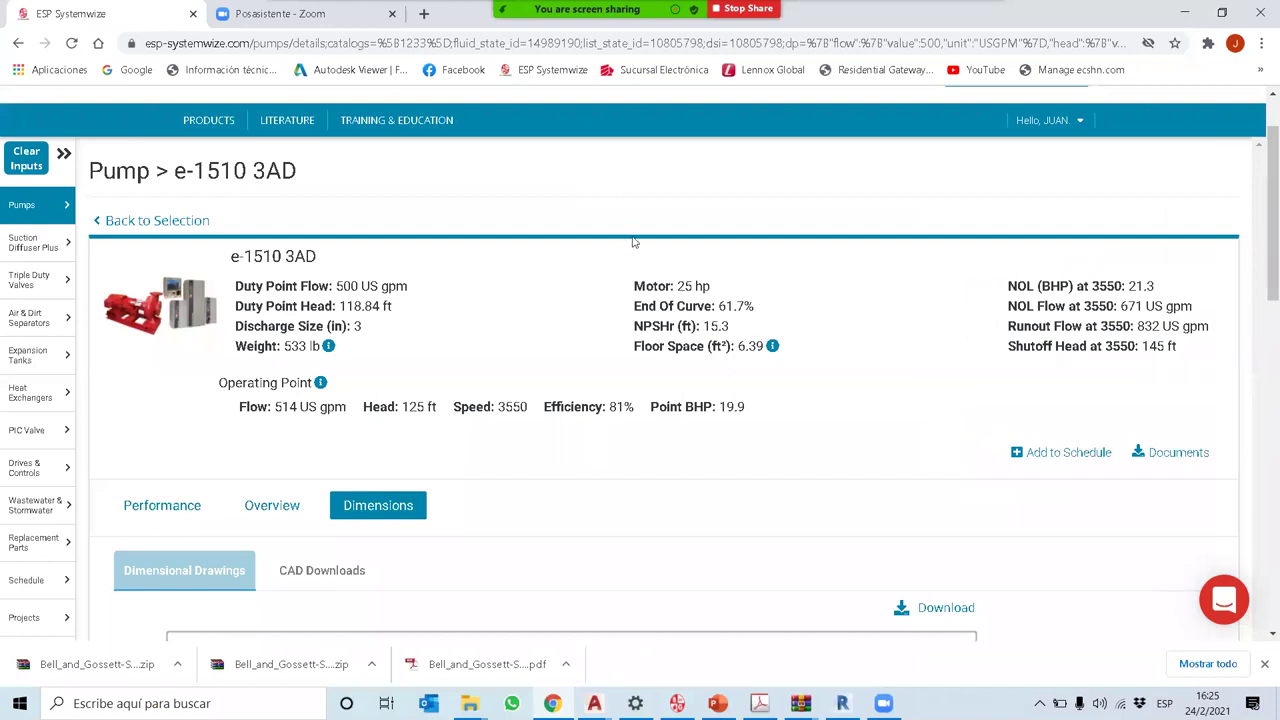
{"action": "left_click", "coordinate": [842, 703]}
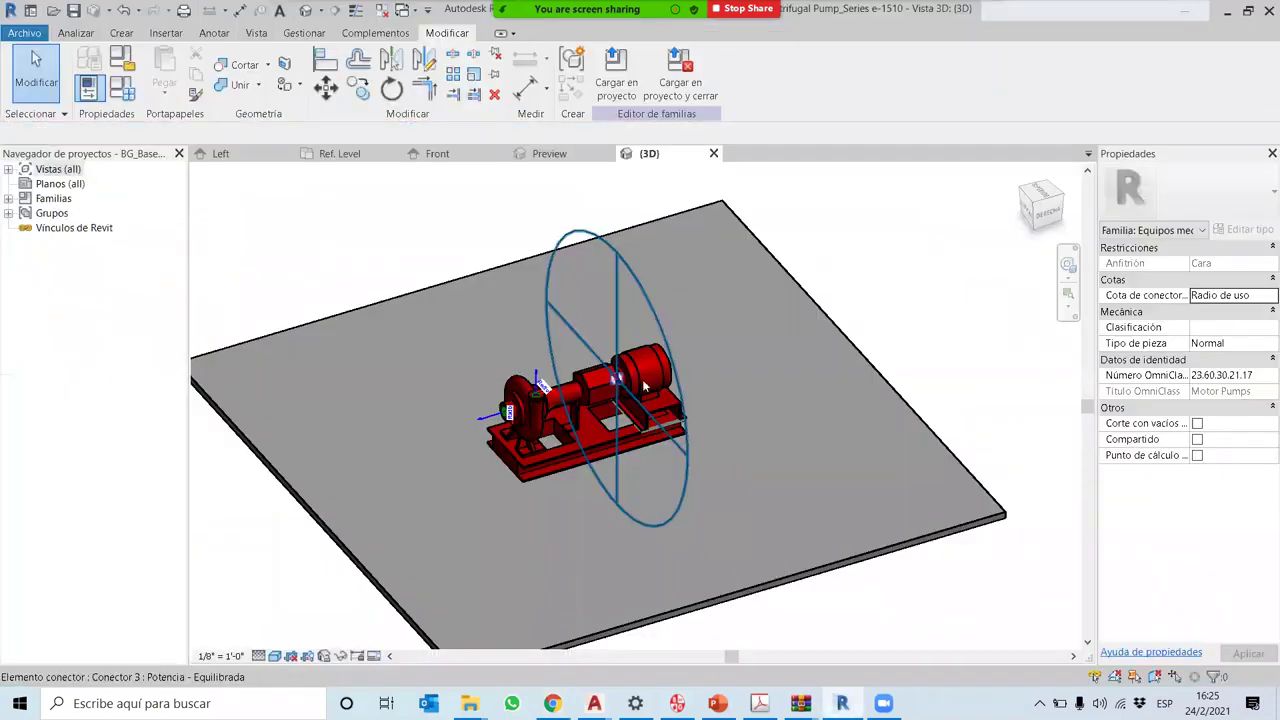
{"action": "scroll", "coordinate": [680, 362], "scroll_direction": "up", "scroll_amount": 6}
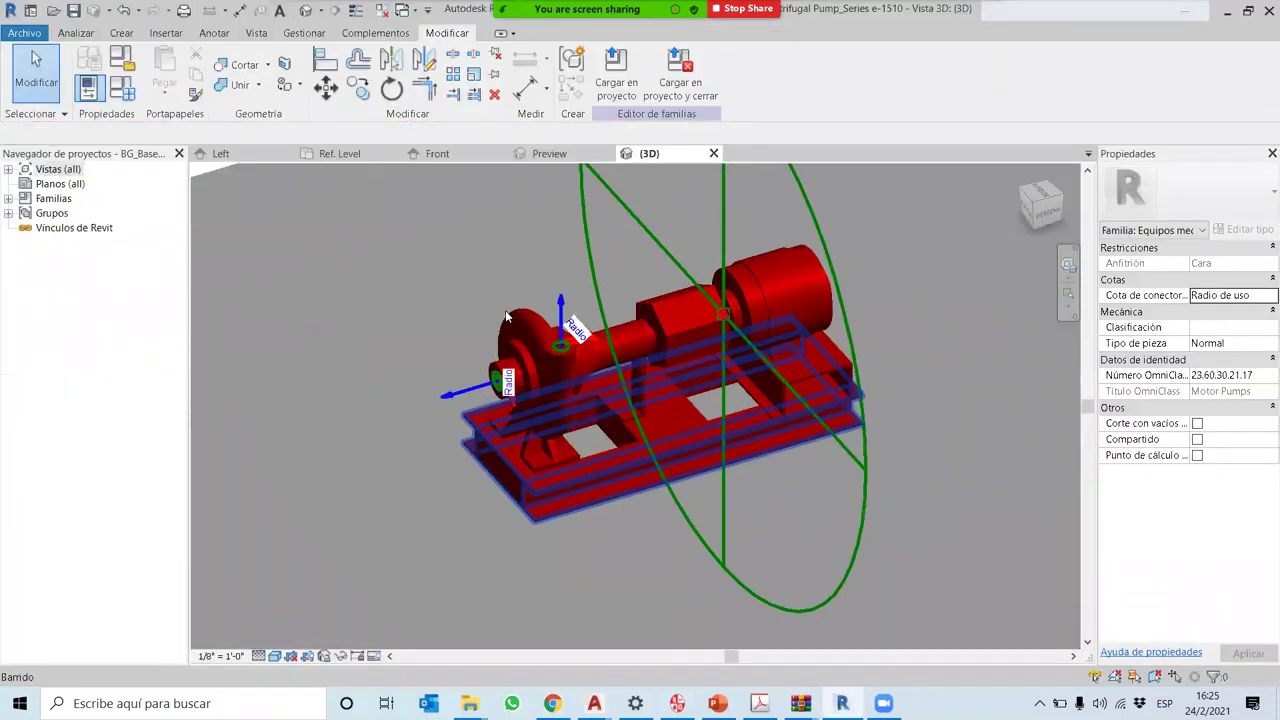
{"action": "left_click_drag", "start_coordinate": [500, 262], "coordinate": [503, 341]}
{"action": "scroll", "coordinate": [497, 336], "scroll_direction": "down", "scroll_amount": 5}
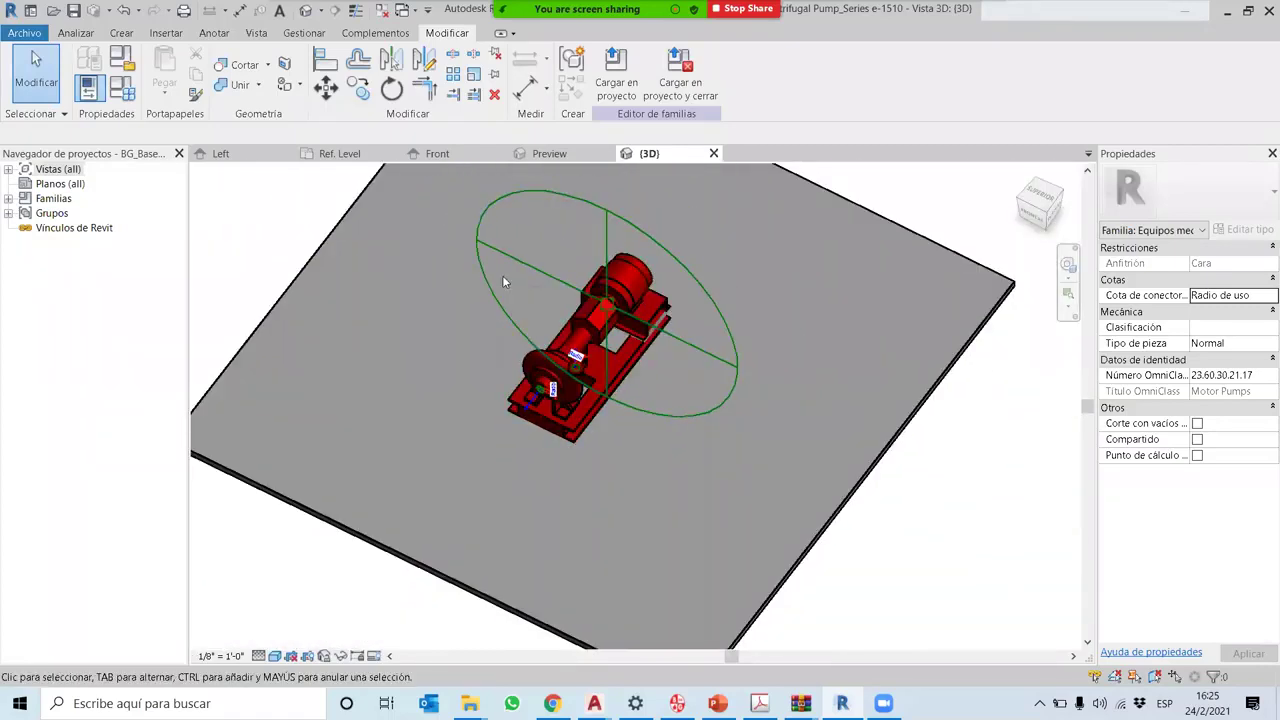
{"action": "scroll", "coordinate": [493, 312], "scroll_direction": "up", "scroll_amount": 5}
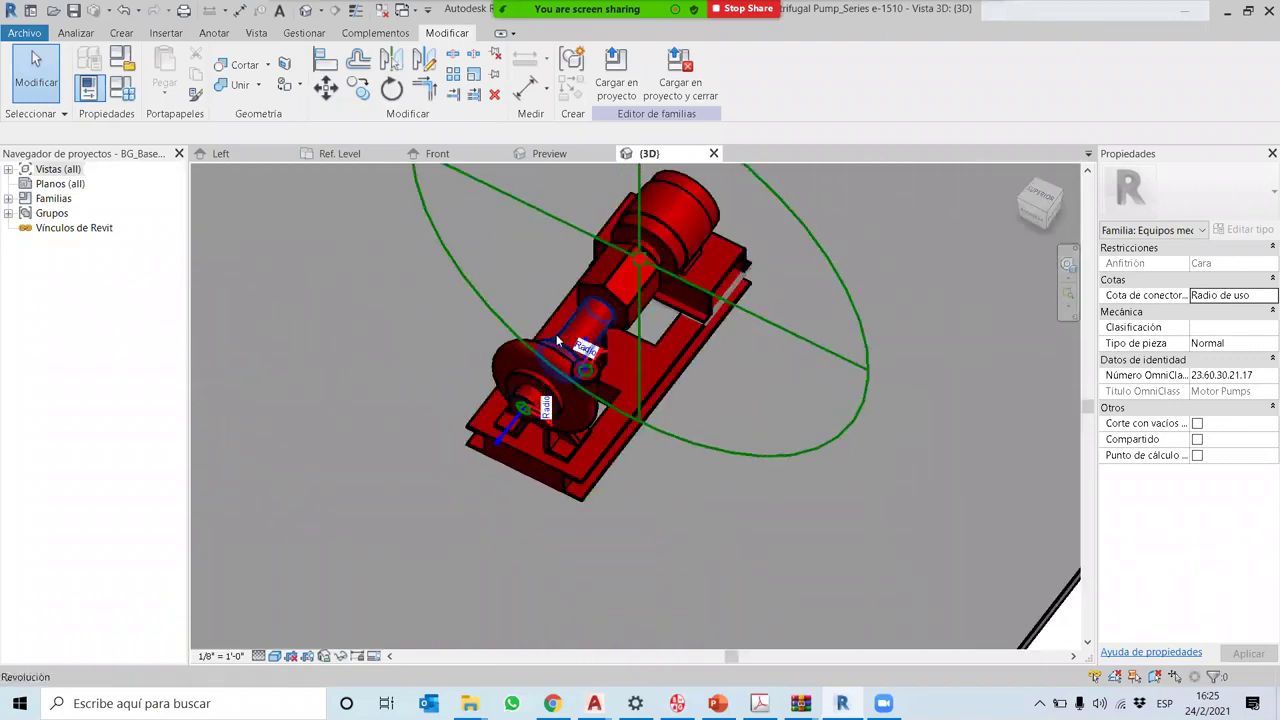
{"action": "scroll", "coordinate": [590, 386], "scroll_direction": "up", "scroll_amount": 3}
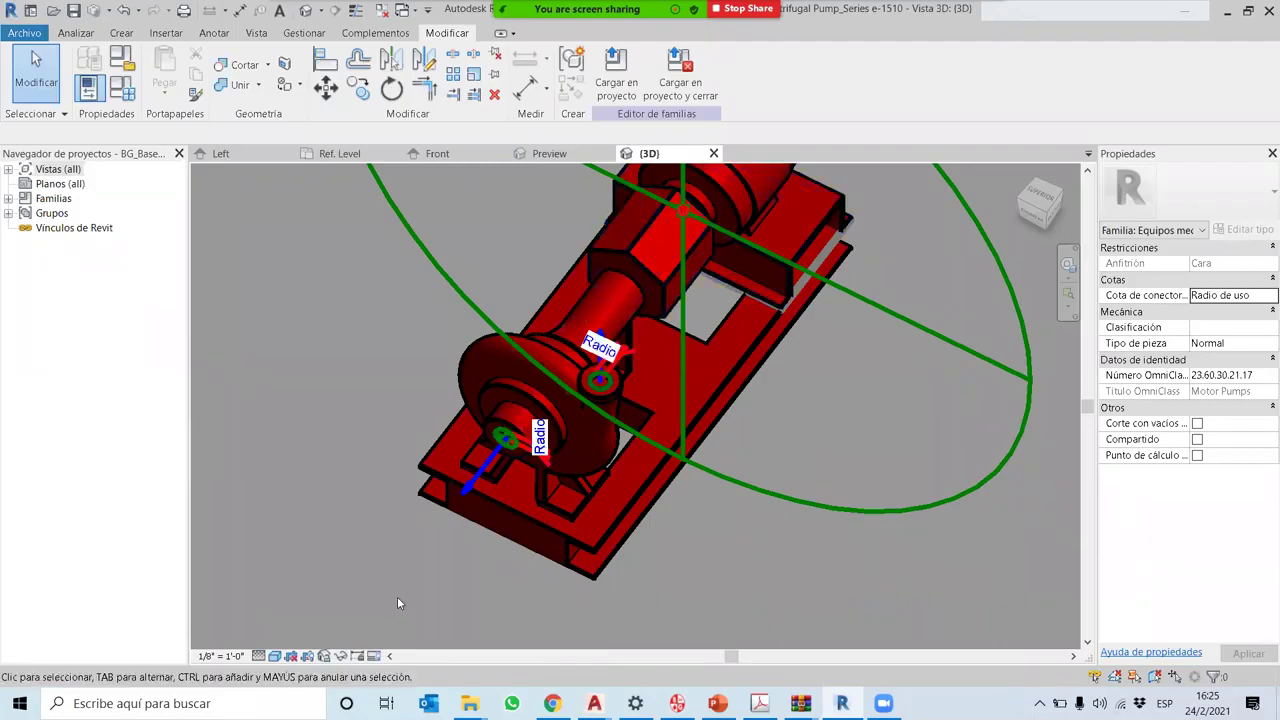
{"action": "scroll", "coordinate": [514, 395], "scroll_direction": "down", "scroll_amount": 3}
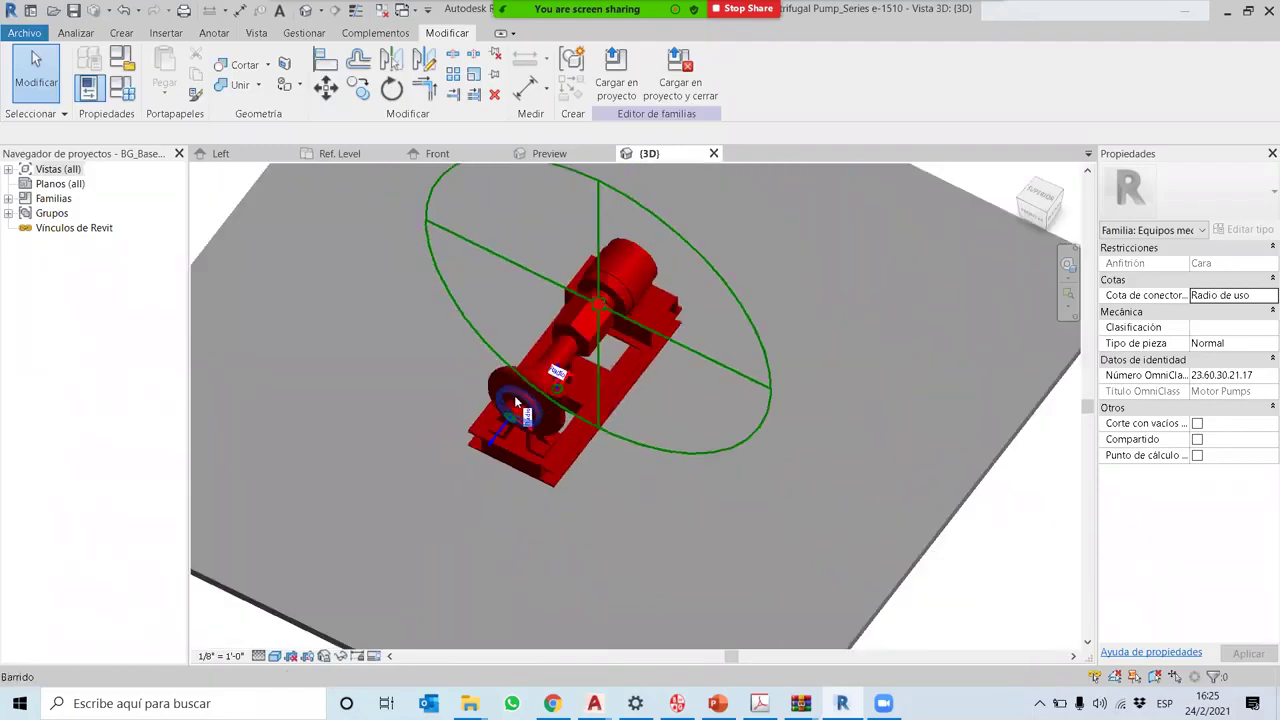
{"action": "scroll", "coordinate": [562, 435], "scroll_direction": "down", "scroll_amount": 3}
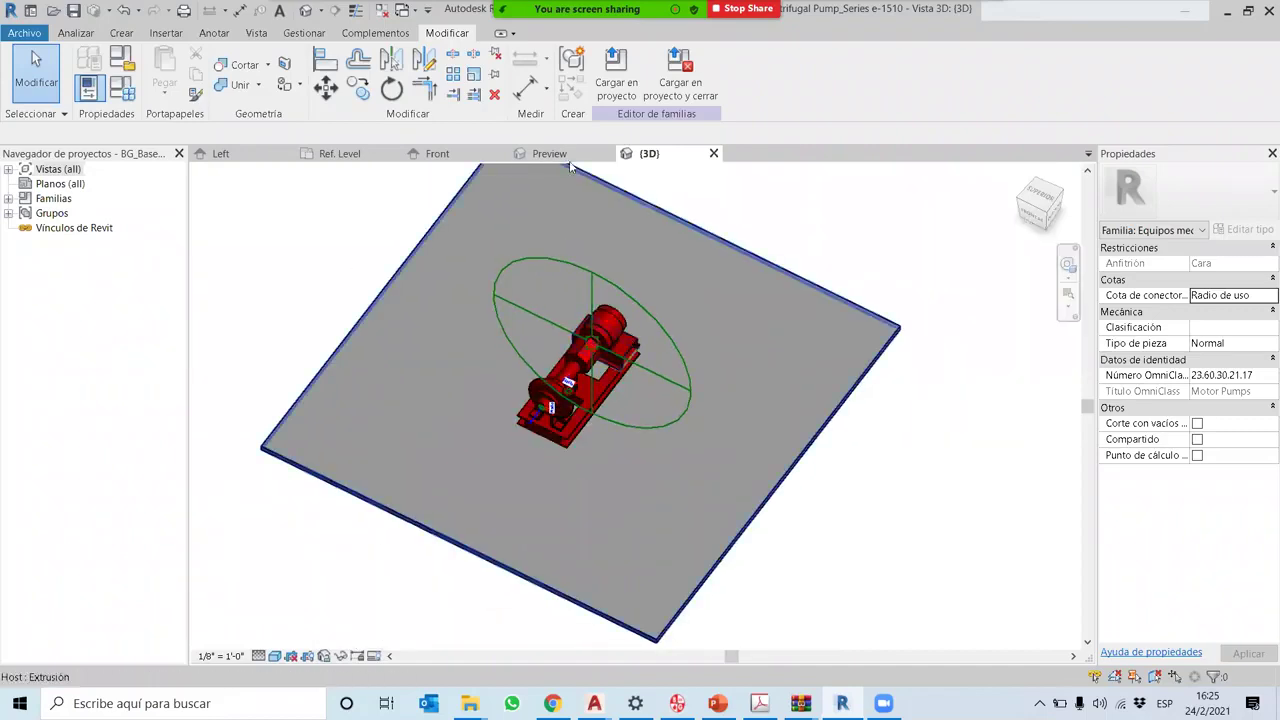
Step: View the pump family in the Front, Ref. Level plan and Left elevations
{"action": "left_click", "coordinate": [448, 155]}
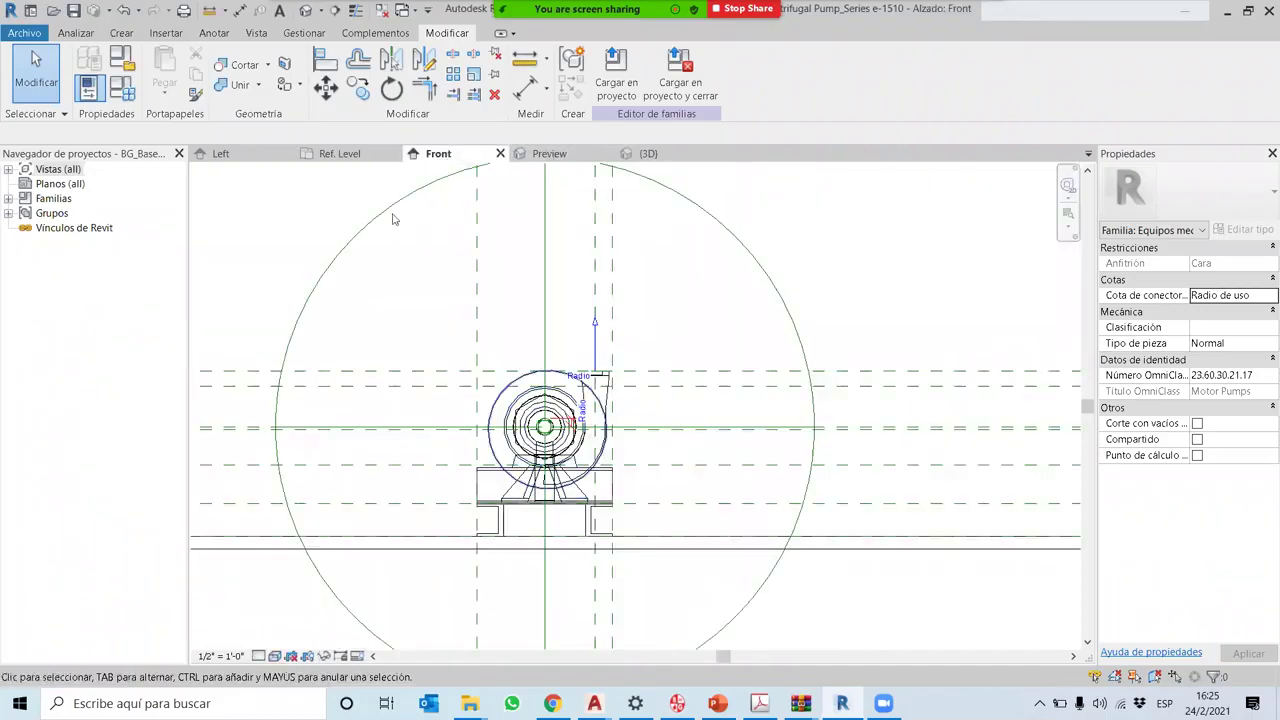
{"action": "left_click", "coordinate": [351, 154]}
{"action": "left_click", "coordinate": [222, 154]}
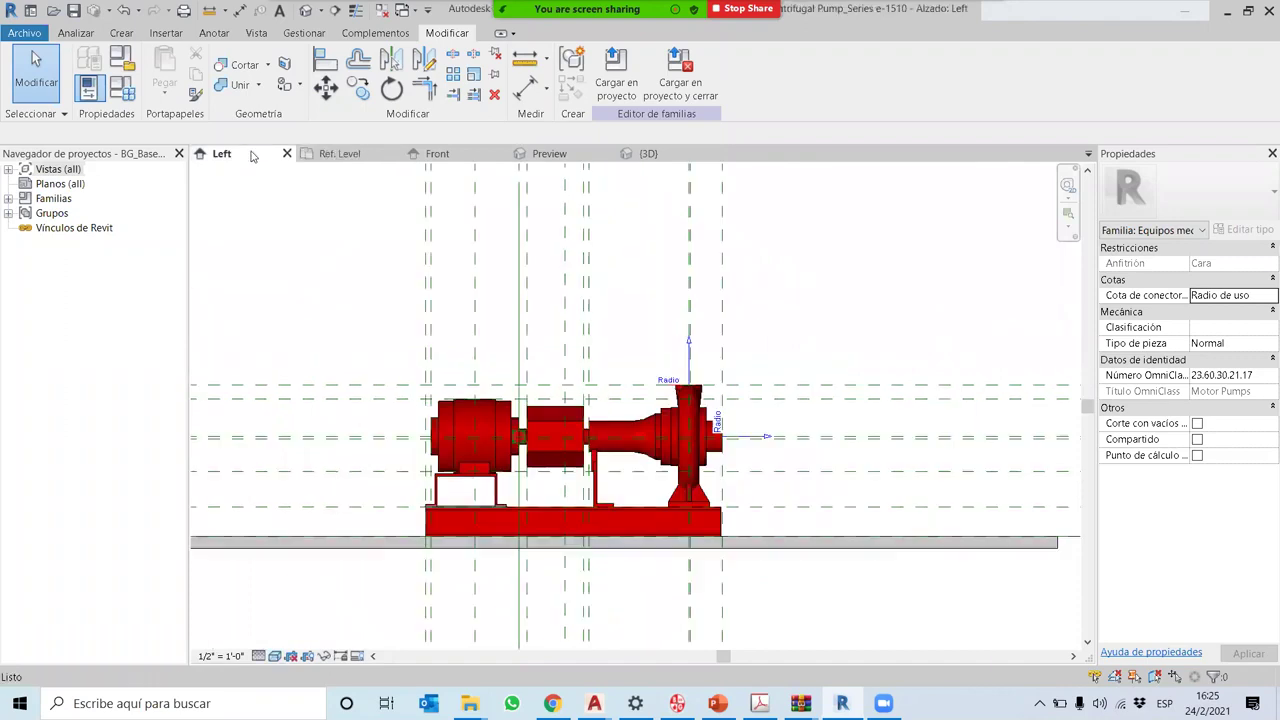
Step: Cycle the pump through Hidden Line, Consistent Colors and Shaded styles, then return to ESP Systemwize
{"action": "left_click", "coordinate": [274, 656]}
{"action": "left_click", "coordinate": [300, 588]}
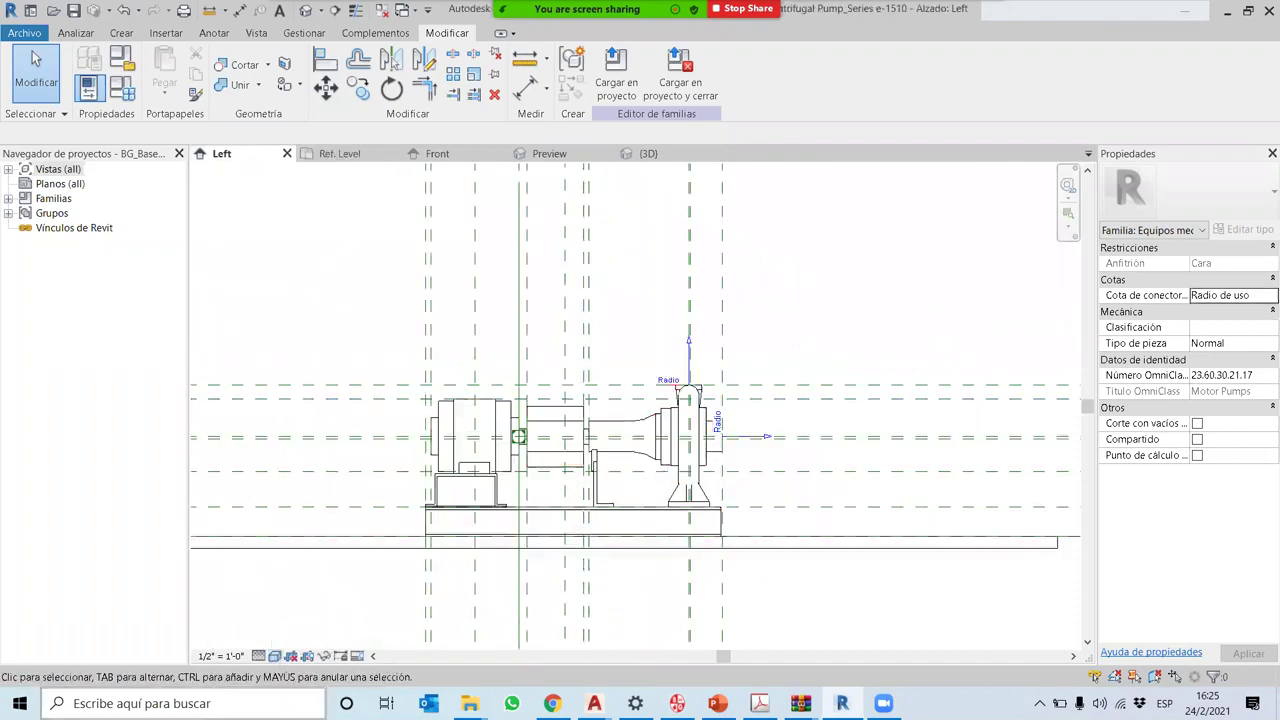
{"action": "left_click", "coordinate": [275, 656]}
{"action": "left_click", "coordinate": [296, 621]}
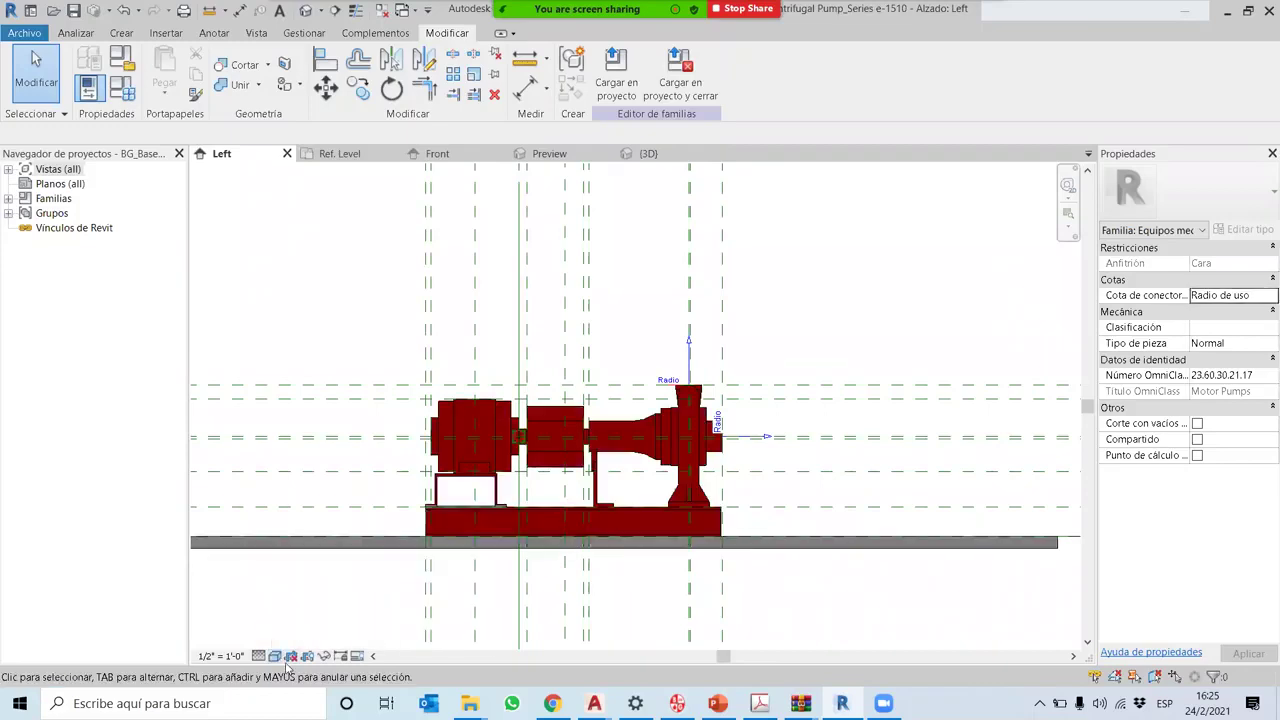
{"action": "left_click", "coordinate": [275, 656]}
{"action": "left_click", "coordinate": [305, 607]}
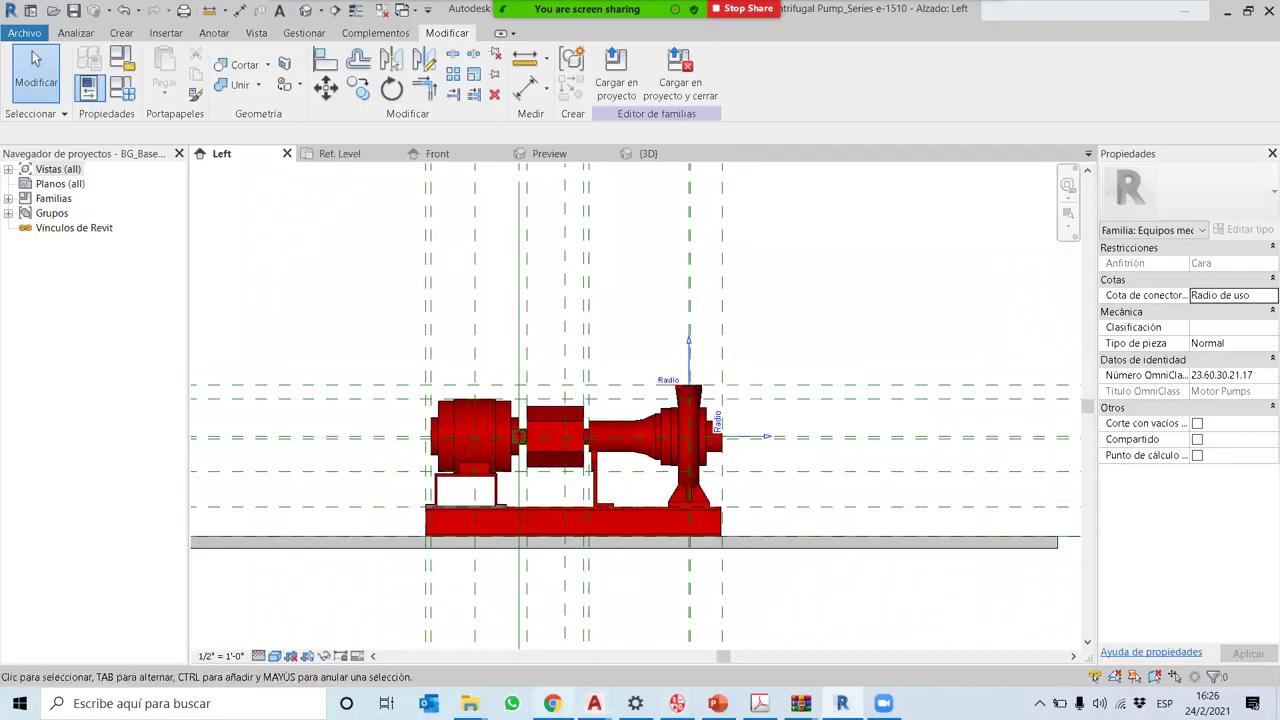
{"action": "left_click", "coordinate": [552, 703]}
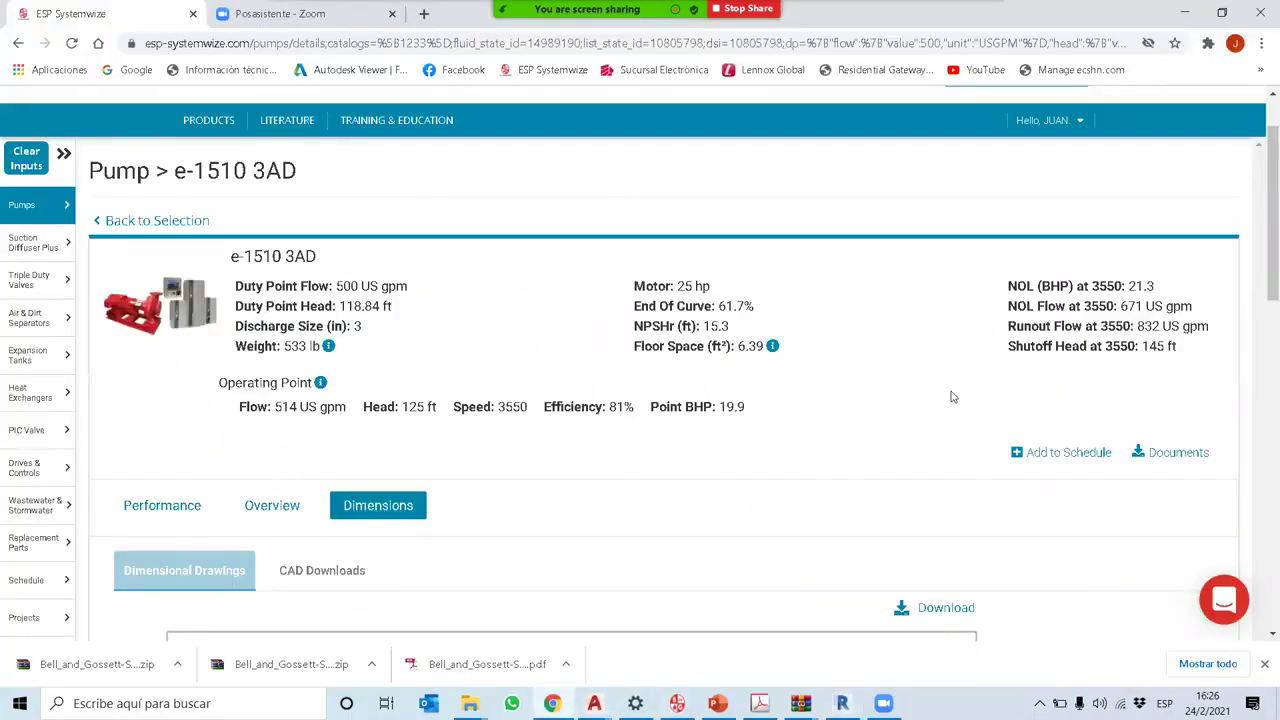
Step: Go back to the e-1510 pump selection results table, then show slide 37 with the 3GB selection
{"action": "scroll", "coordinate": [952, 396], "scroll_direction": "down", "scroll_amount": 5}
{"action": "scroll", "coordinate": [951, 394], "scroll_direction": "up", "scroll_amount": 6}
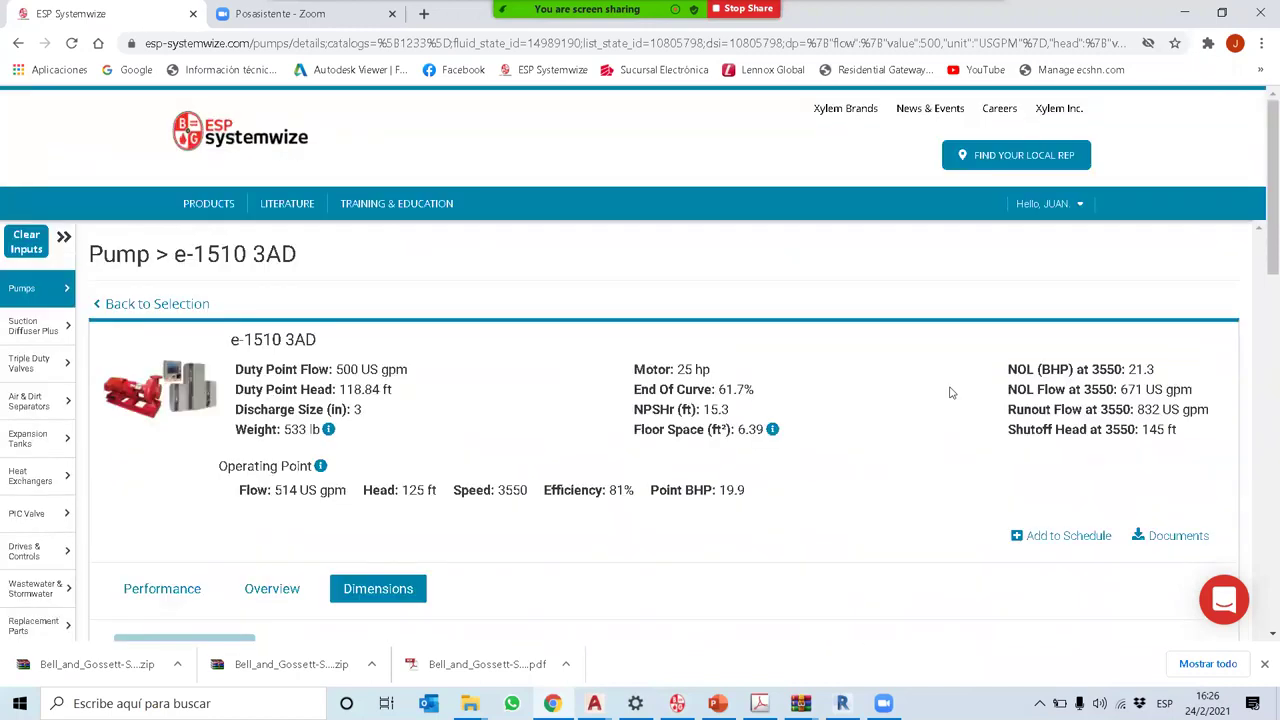
{"action": "left_click", "coordinate": [18, 43]}
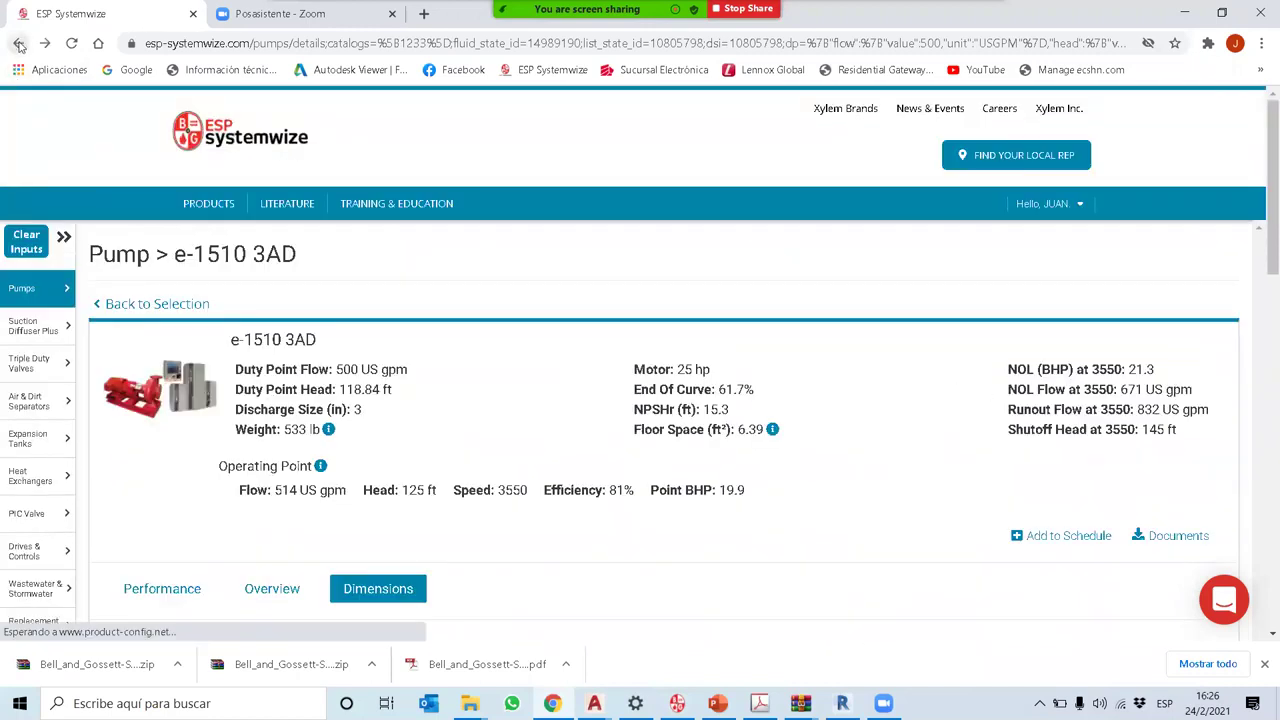
{"action": "scroll", "coordinate": [314, 449], "scroll_direction": "down", "scroll_amount": 10}
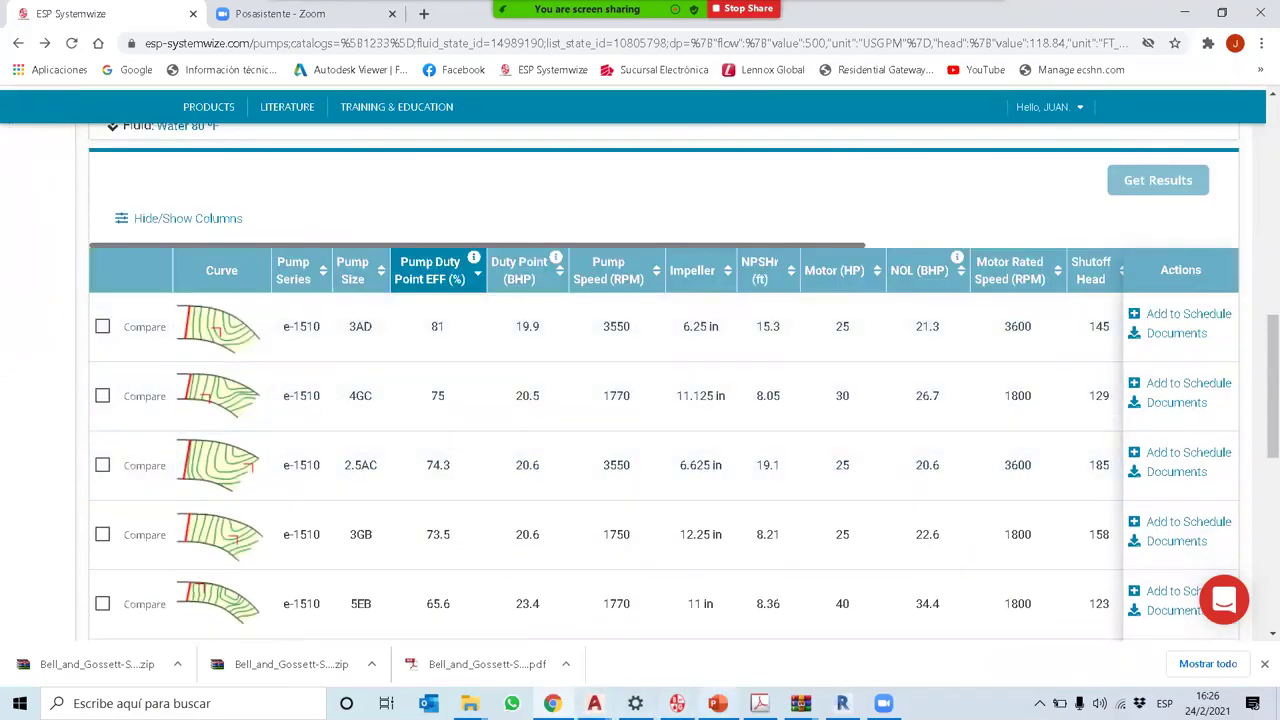
{"action": "left_click", "coordinate": [718, 703]}
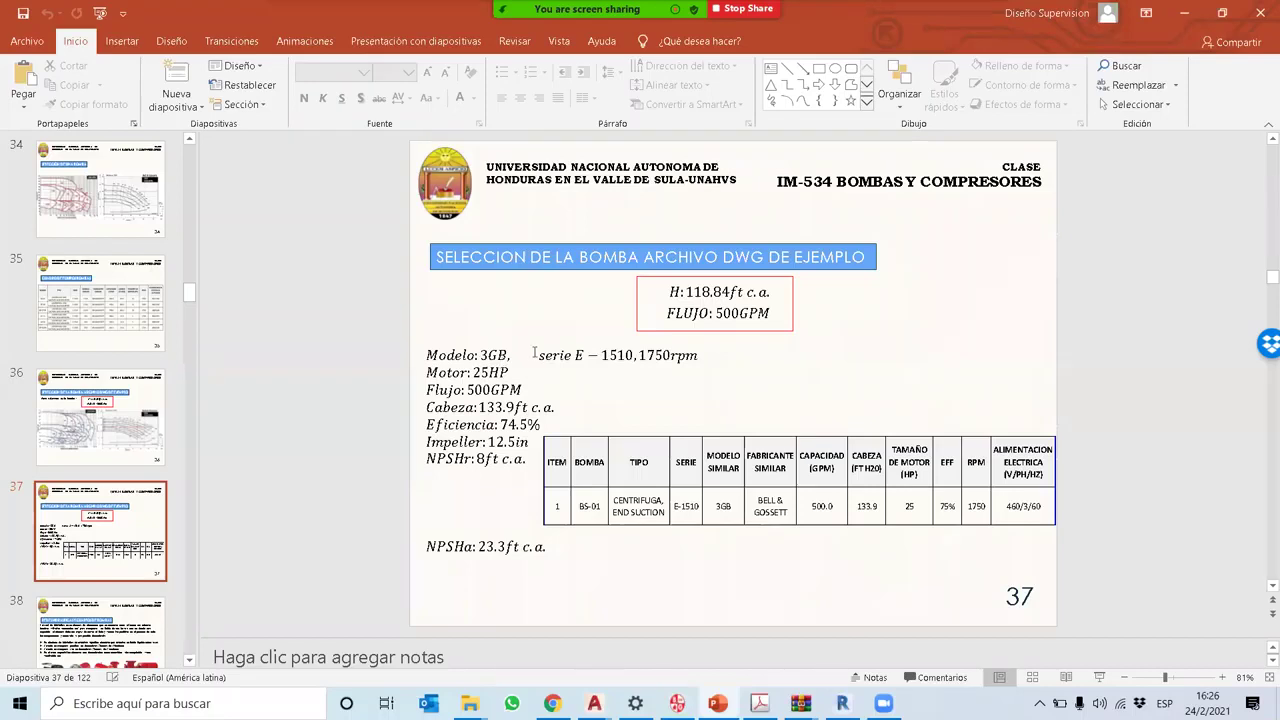
Step: Return to the ESP Systemwize results table and locate the e-1510 3GB row
{"action": "left_click", "coordinate": [552, 703]}
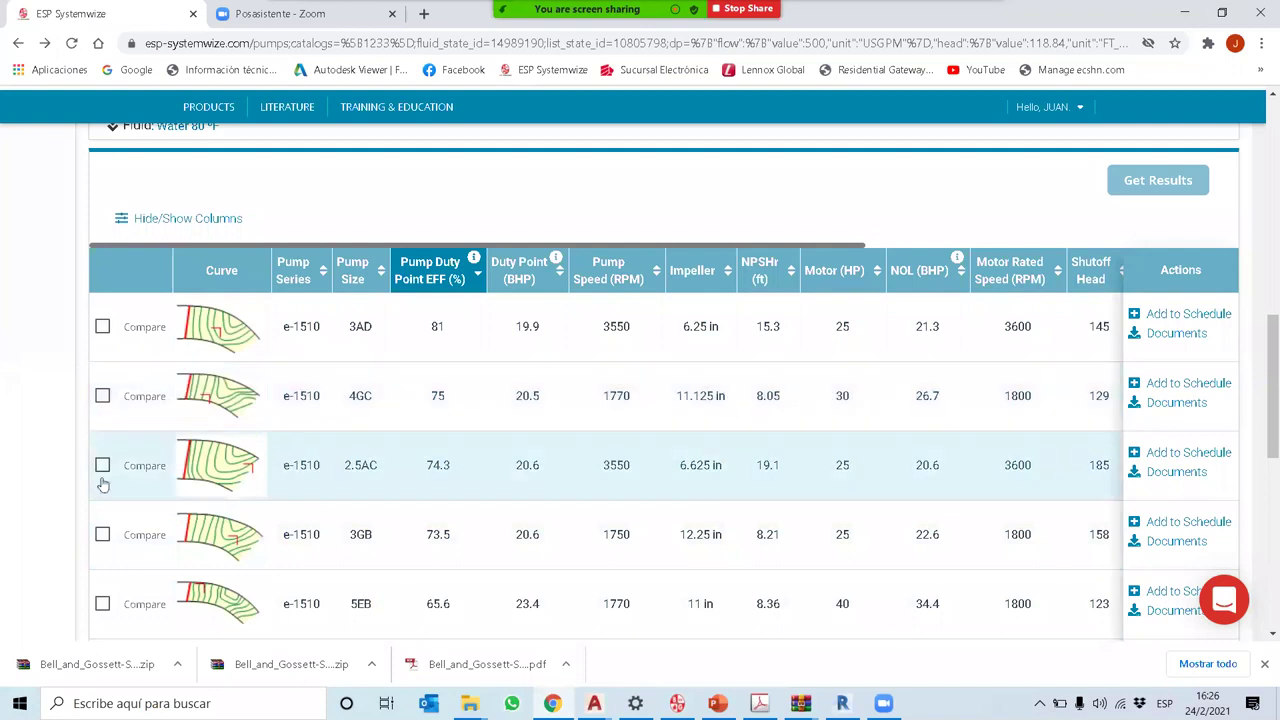
{"action": "scroll", "coordinate": [330, 490], "scroll_direction": "down", "scroll_amount": 2}
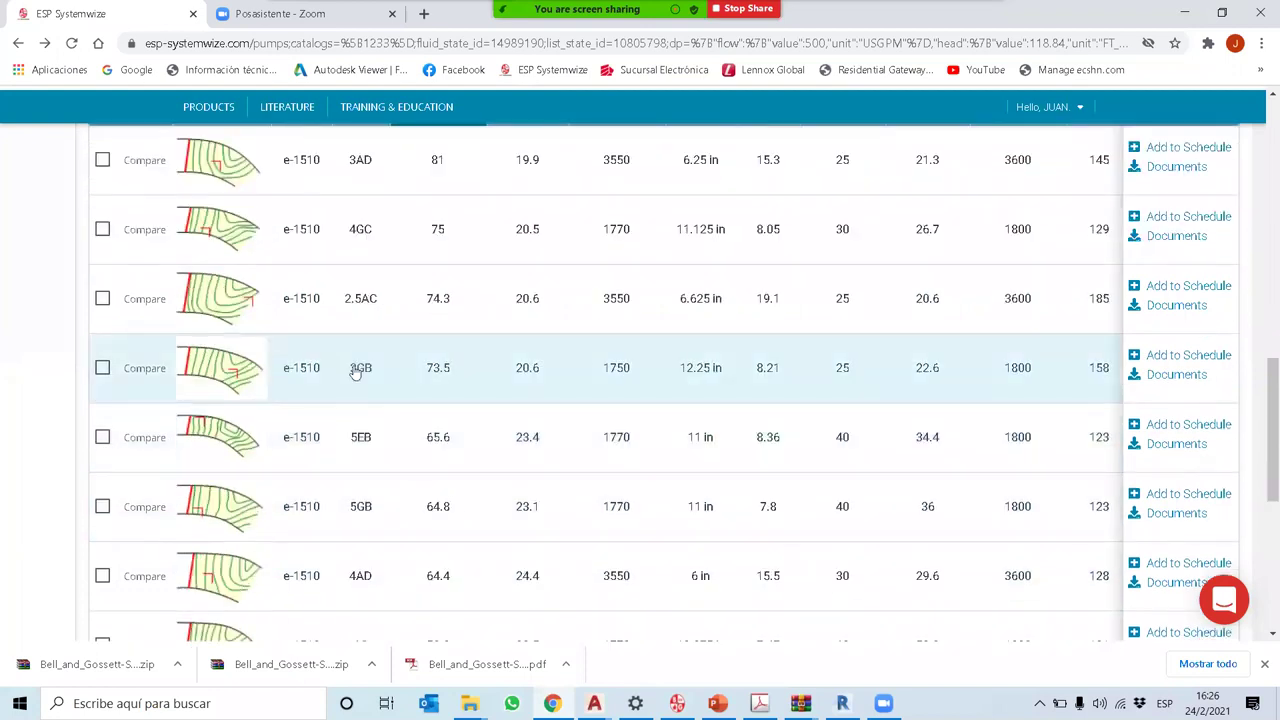
{"action": "scroll", "coordinate": [355, 370], "scroll_direction": "up", "scroll_amount": 1}
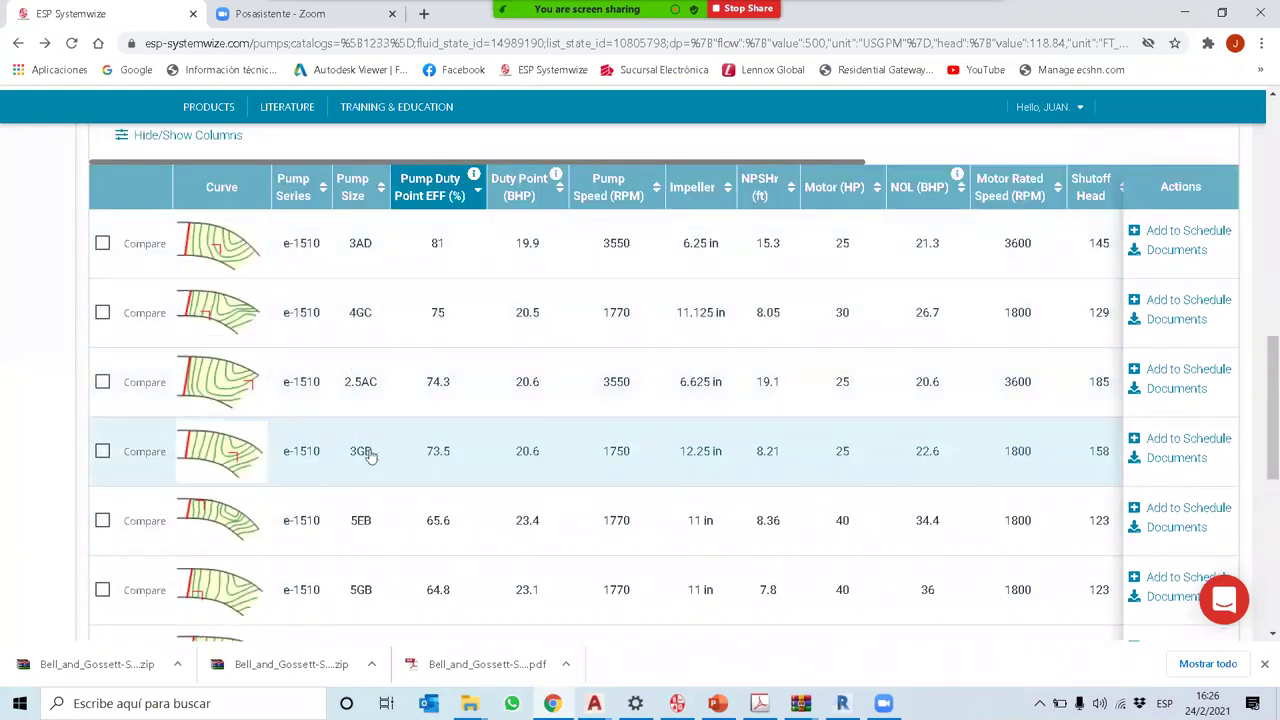
{"action": "mouse_move", "coordinate": [228, 478]}
Step: Open the e-1510 3GB pump details and compare them against slide 37
{"action": "left_click", "coordinate": [403, 465]}
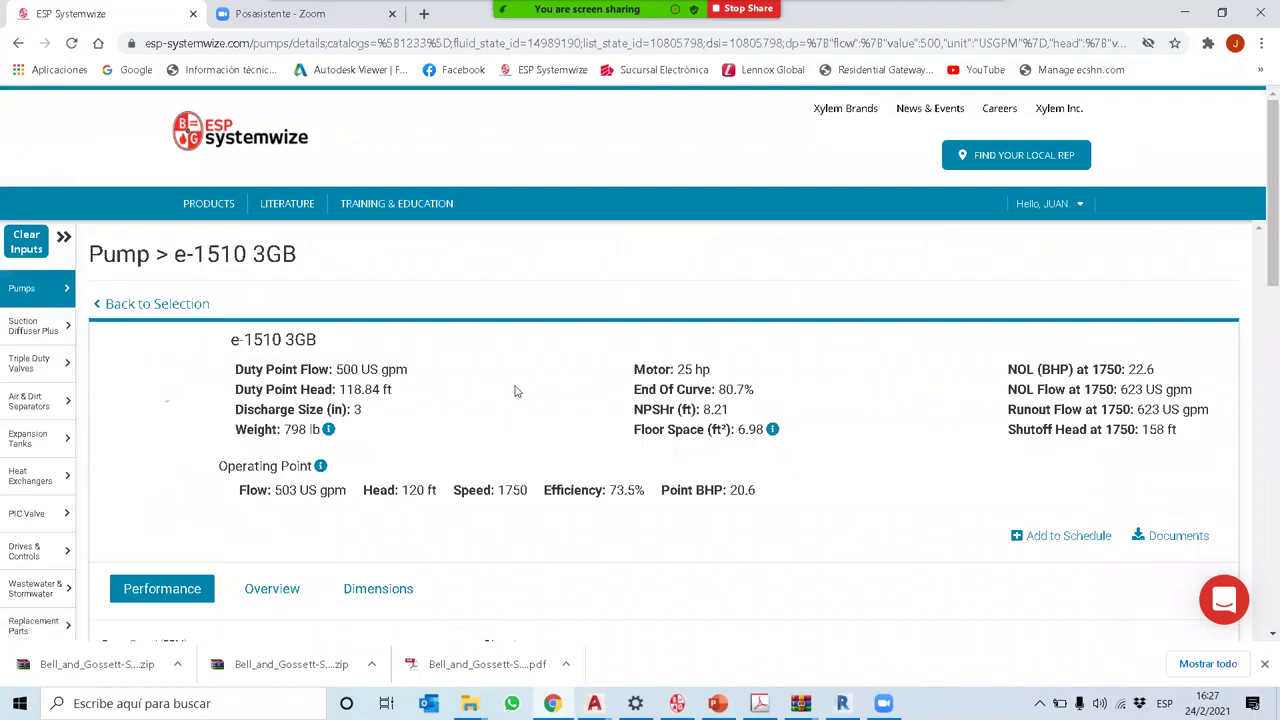
{"action": "scroll", "coordinate": [522, 390], "scroll_direction": "down", "scroll_amount": 1}
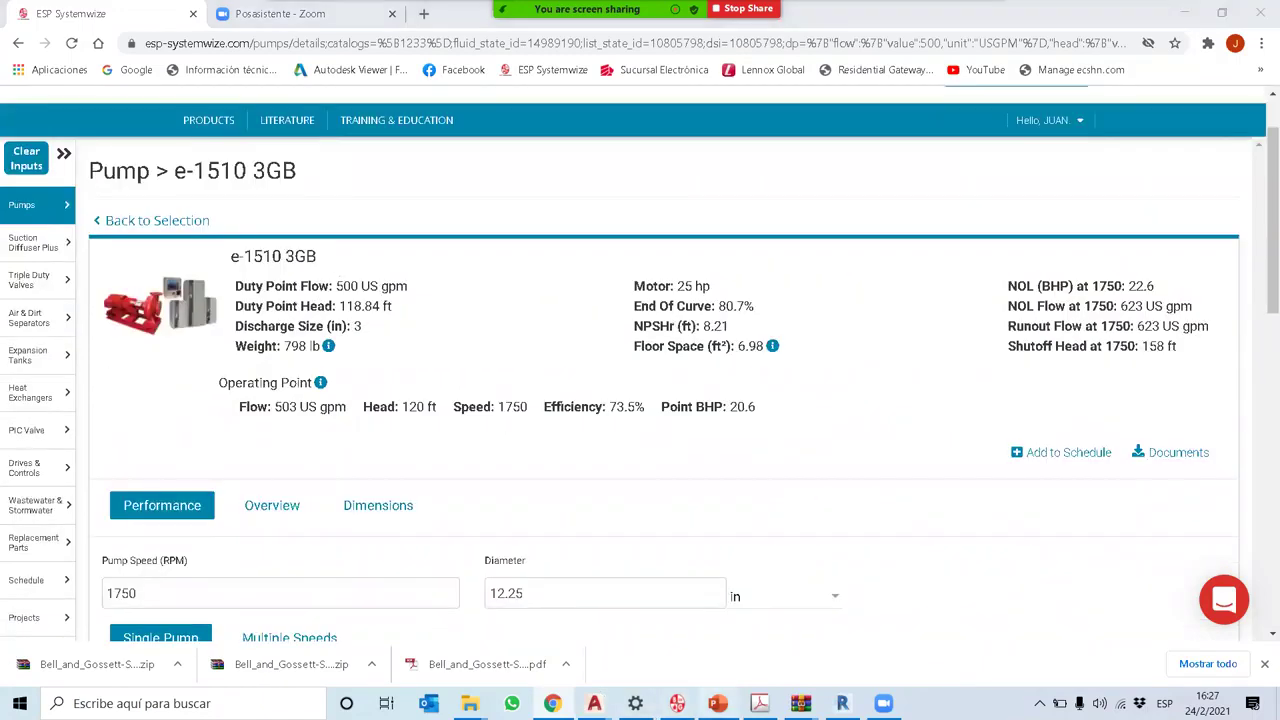
{"action": "left_click", "coordinate": [717, 703]}
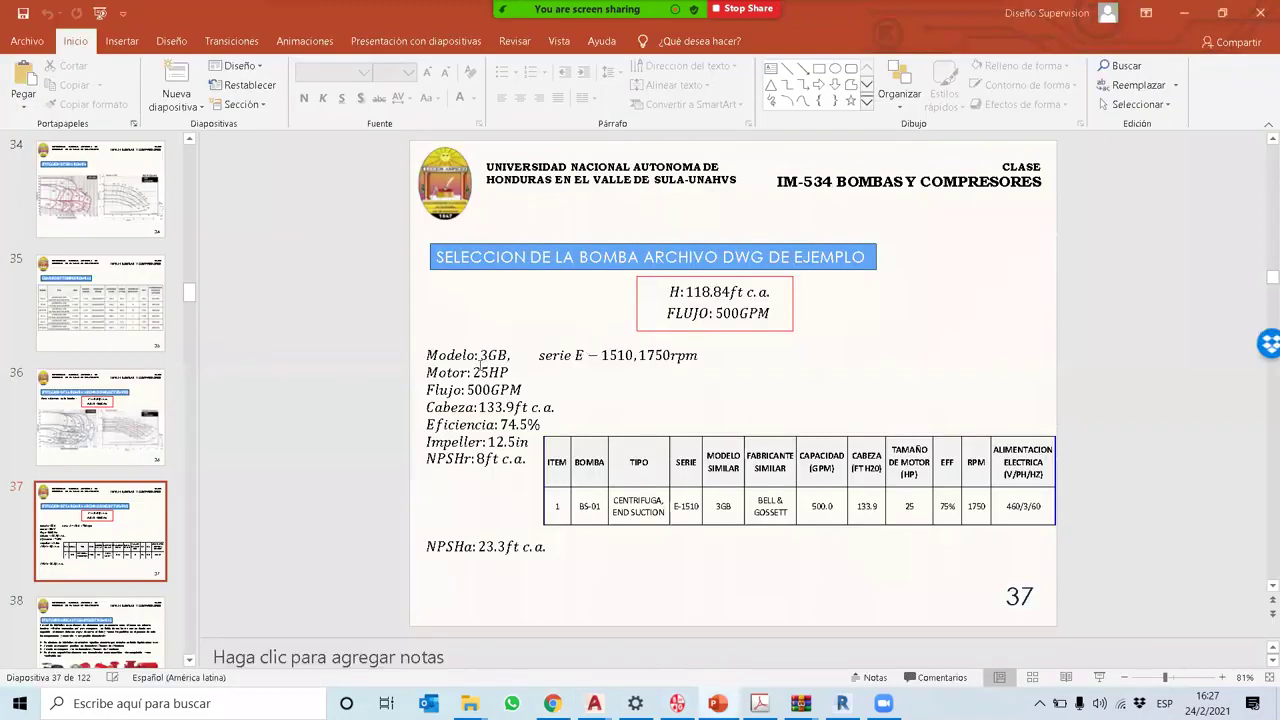
{"action": "key", "text": "alt+Tab"}
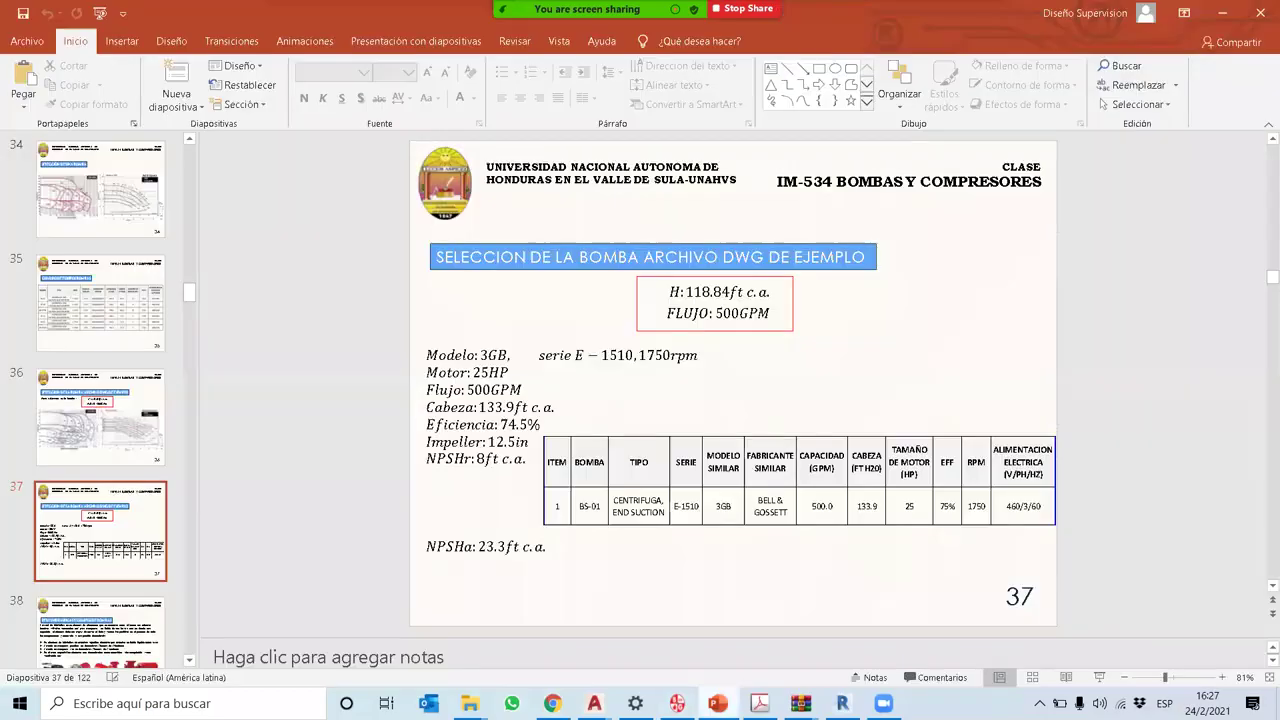
{"action": "left_click", "coordinate": [717, 700]}
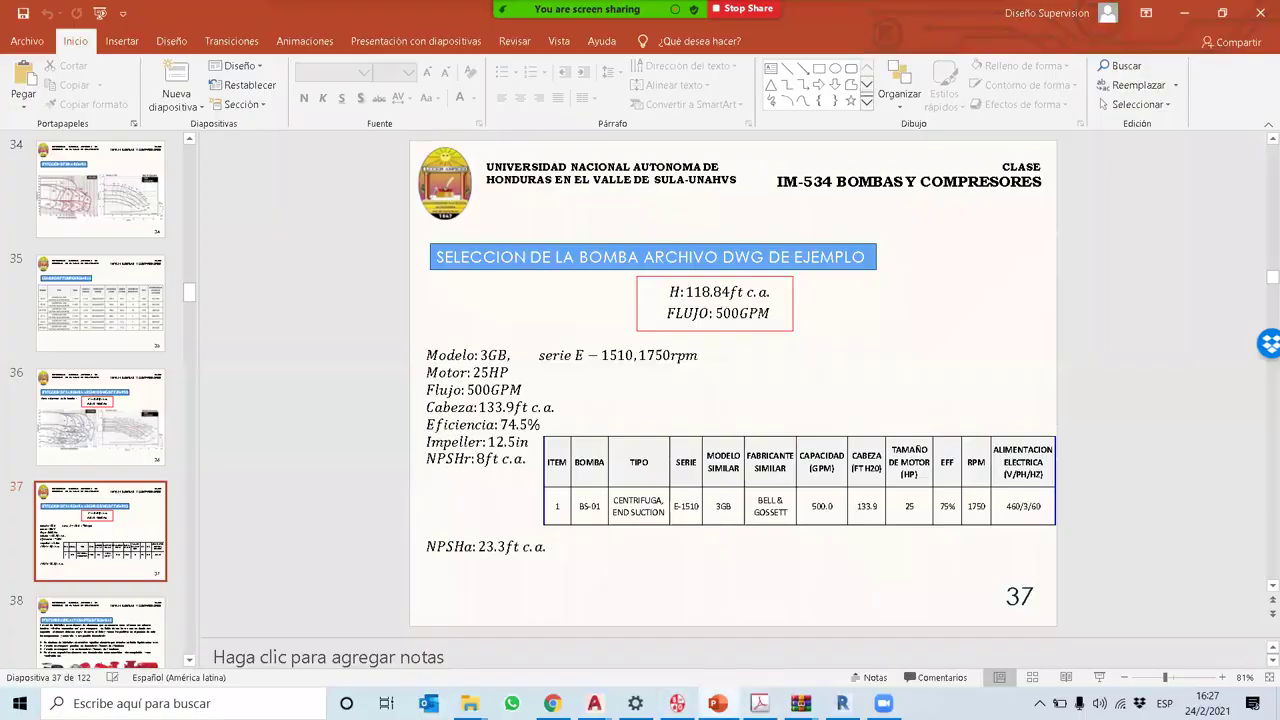
{"action": "key", "text": "alt+Tab"}
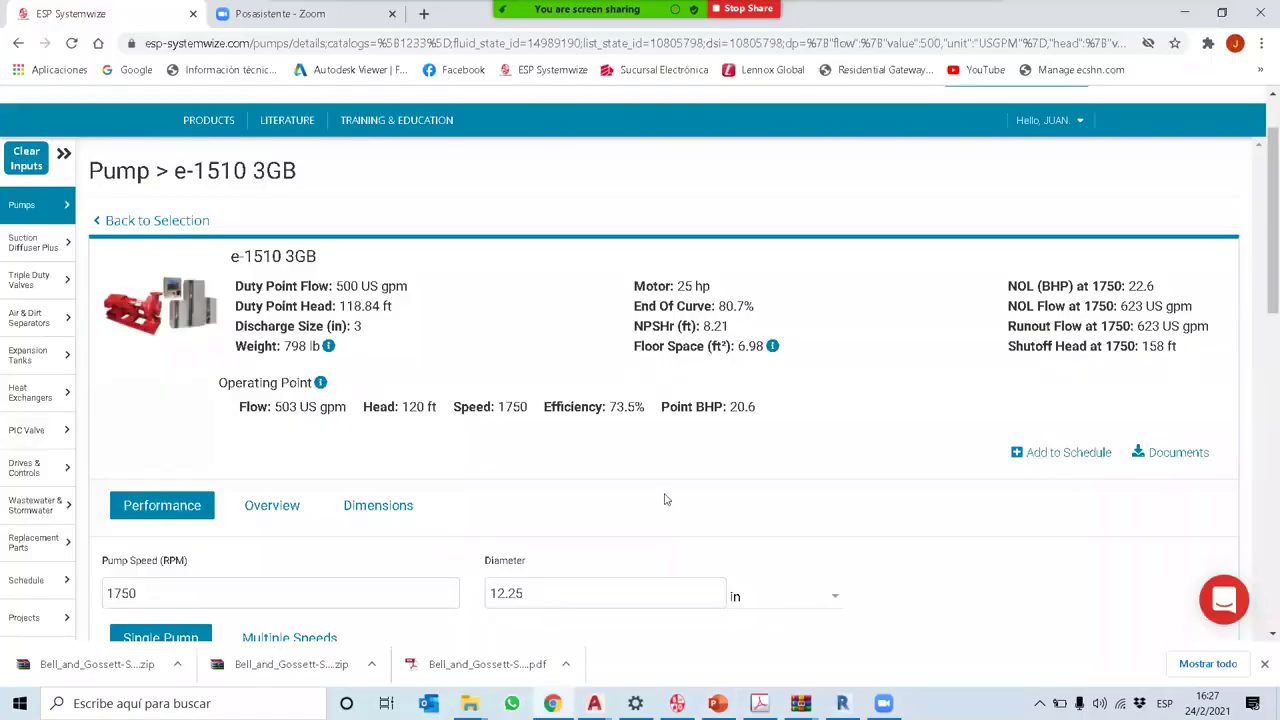
Step: Highlight the 3GB's 73.5% efficiency and check it against slide 37's values
{"action": "left_click_drag", "start_coordinate": [609, 406], "coordinate": [645, 407]}
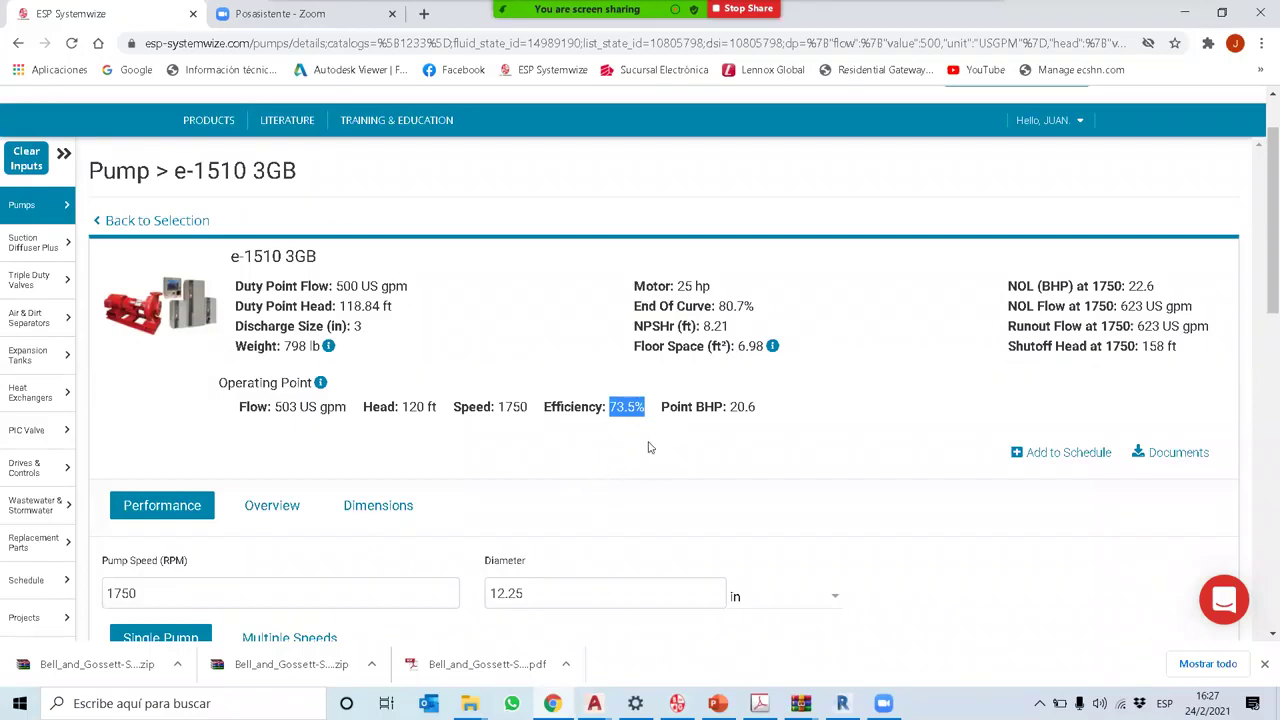
{"action": "scroll", "coordinate": [545, 440], "scroll_direction": "down", "scroll_amount": 2}
{"action": "scroll", "coordinate": [775, 520], "scroll_direction": "up", "scroll_amount": 2}
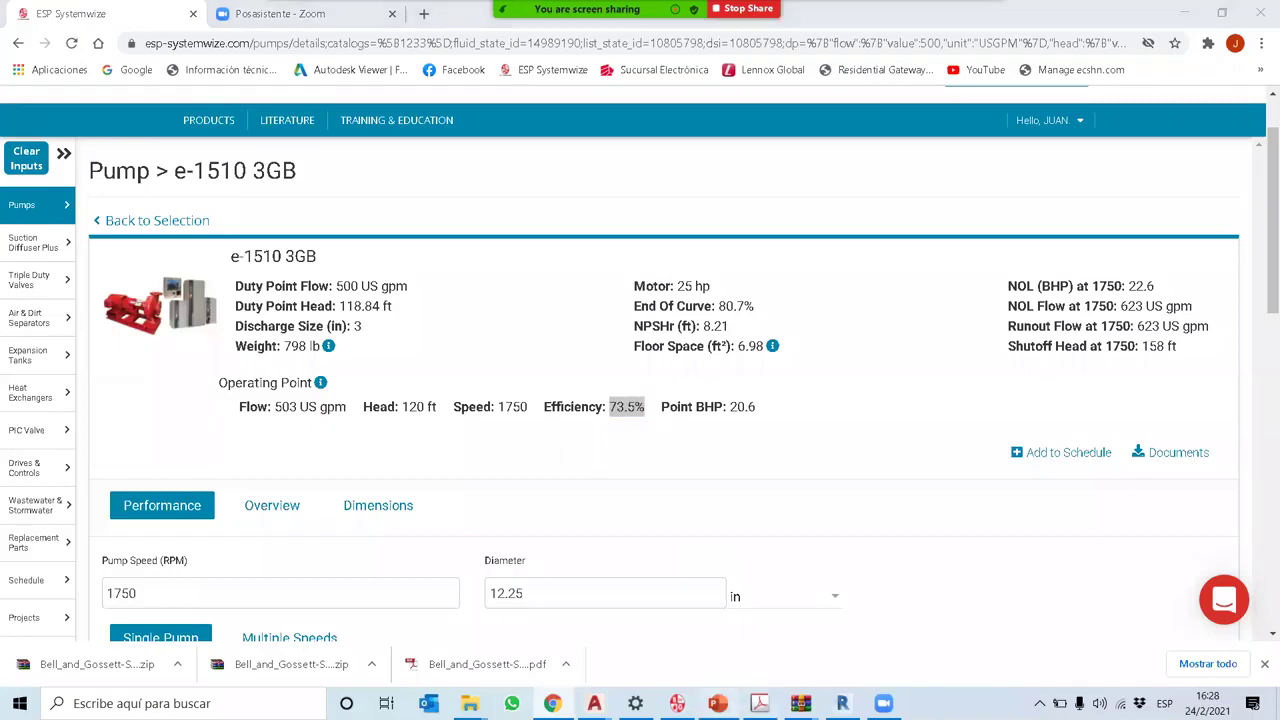
{"action": "left_click", "coordinate": [718, 703]}
{"action": "left_click", "coordinate": [718, 703]}
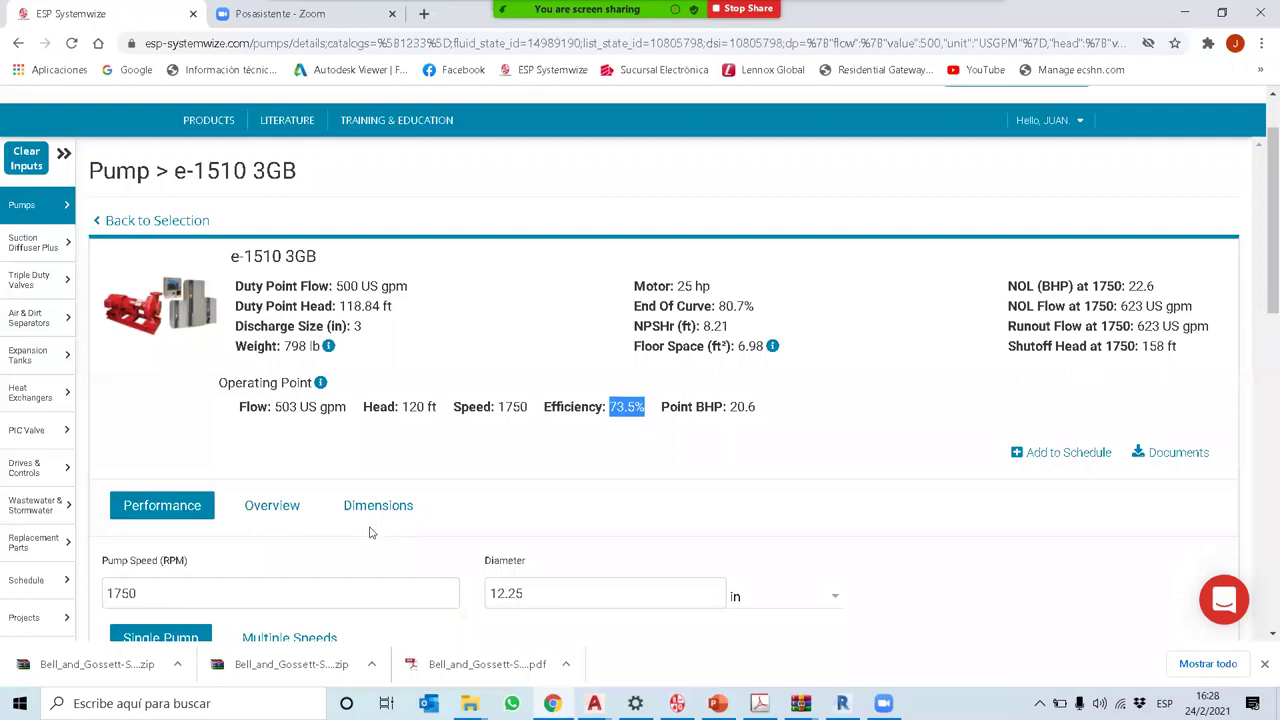
{"action": "mouse_move", "coordinate": [760, 703]}
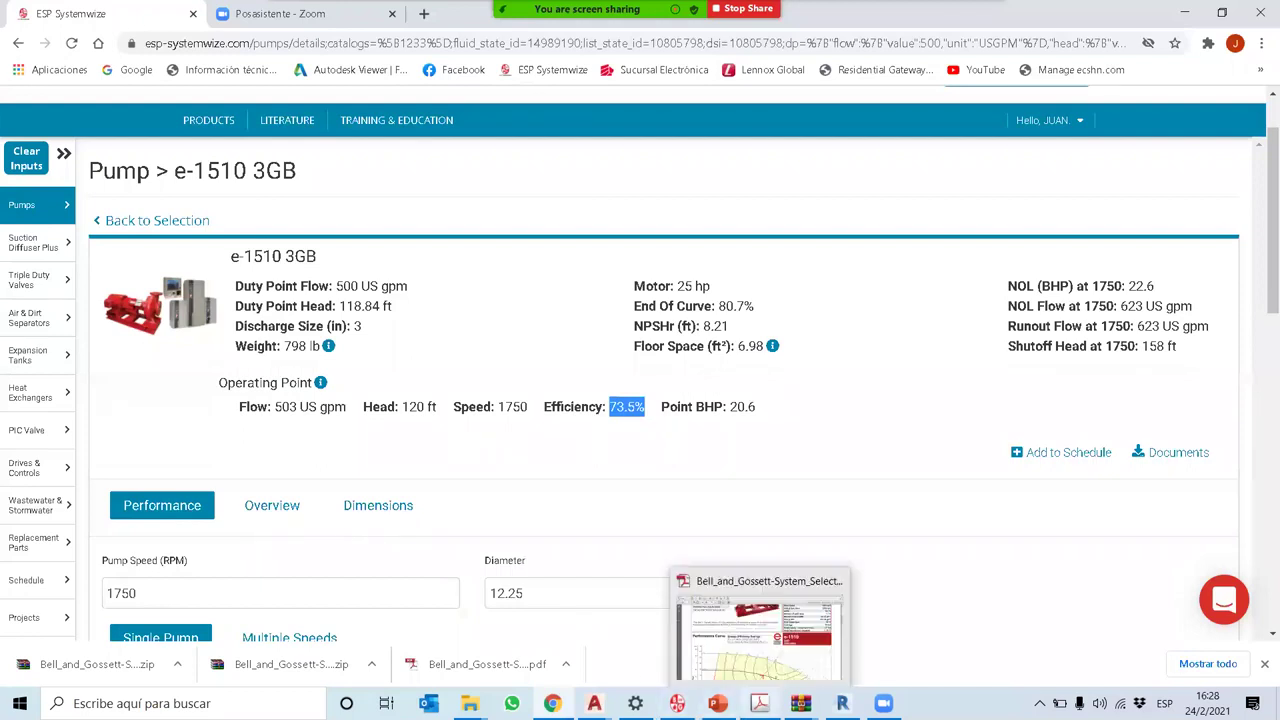
{"action": "left_click", "coordinate": [718, 703]}
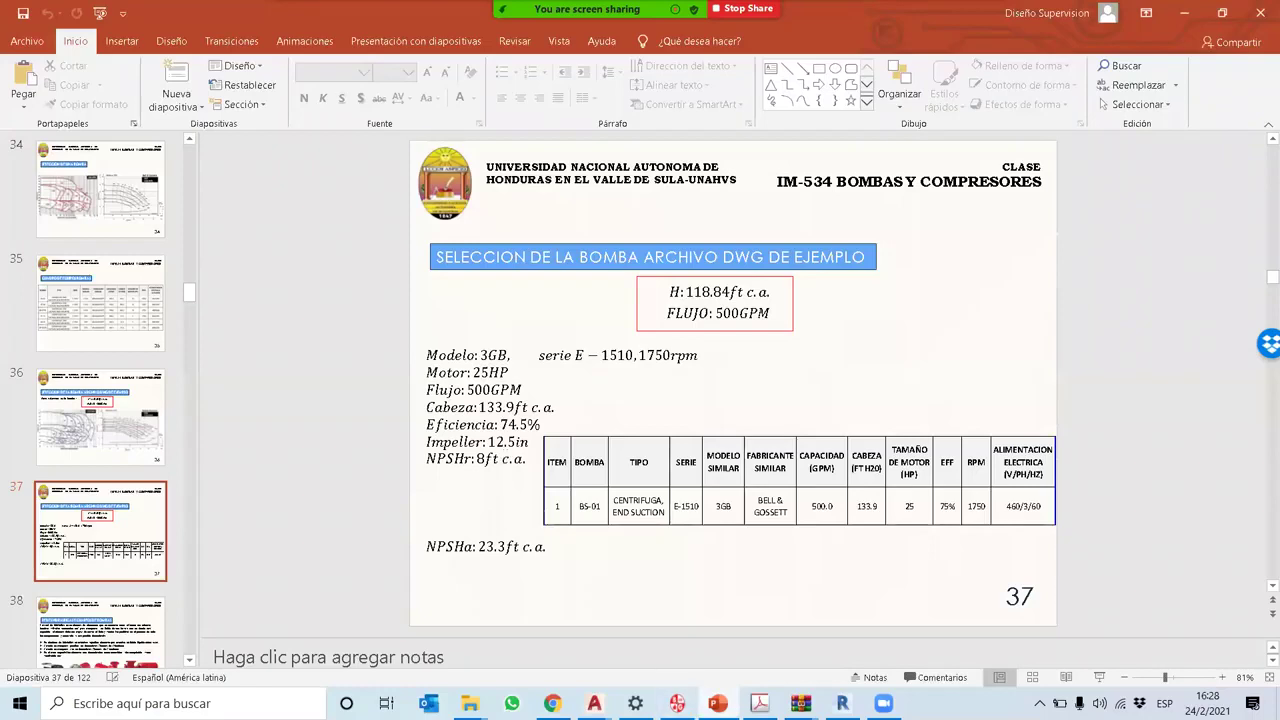
{"action": "left_click", "coordinate": [718, 703]}
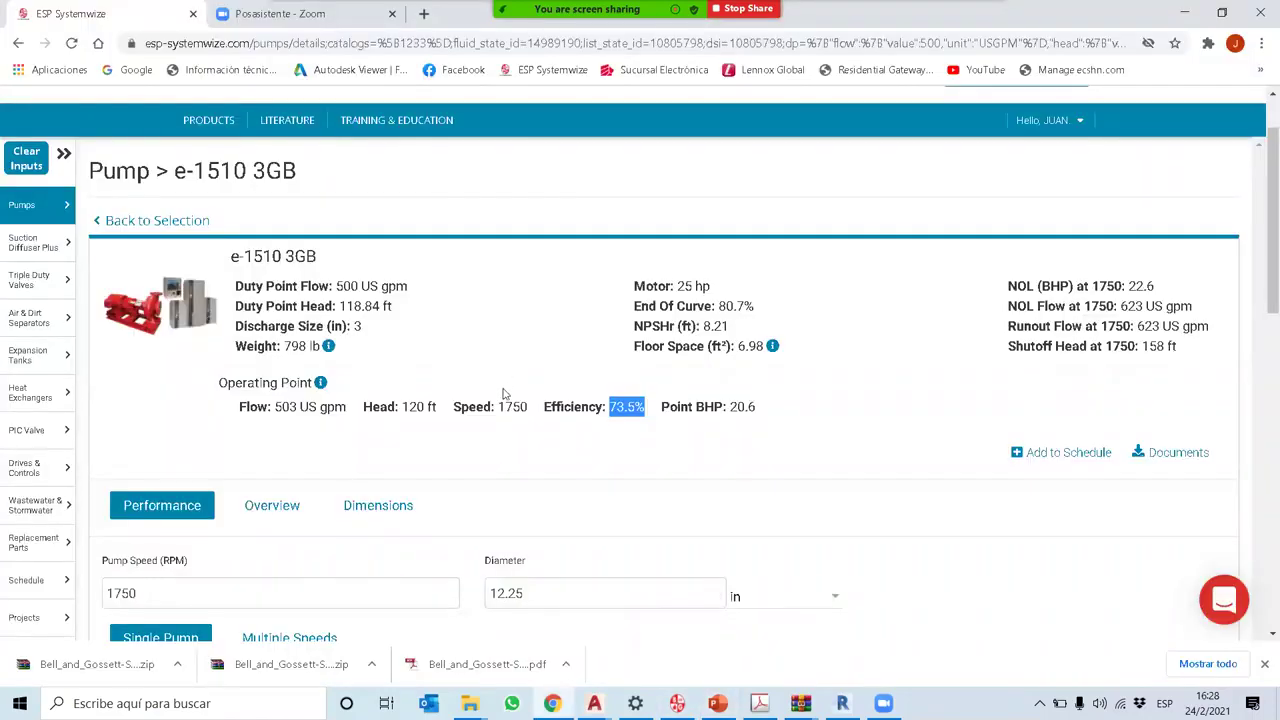
Step: Review the 3GB pump curve, then go back to the Pump Selection page
{"action": "scroll", "coordinate": [513, 383], "scroll_direction": "down", "scroll_amount": 6}
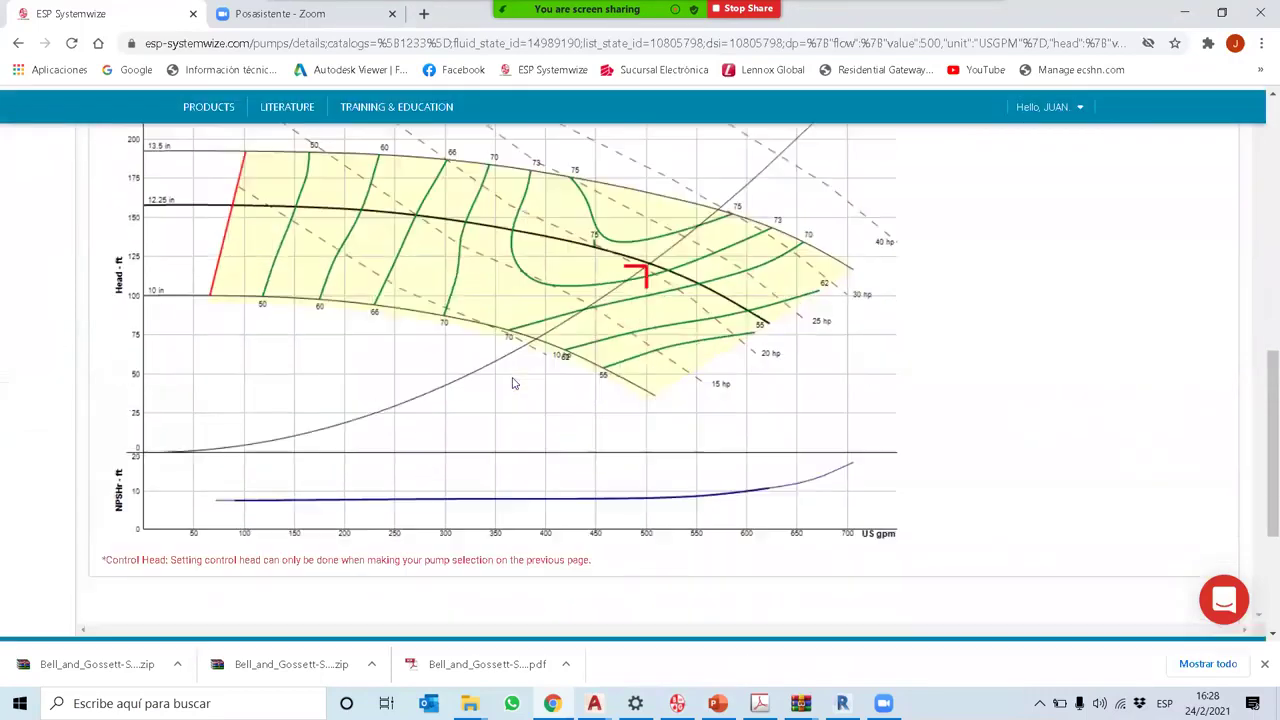
{"action": "scroll", "coordinate": [513, 383], "scroll_direction": "up", "scroll_amount": 1}
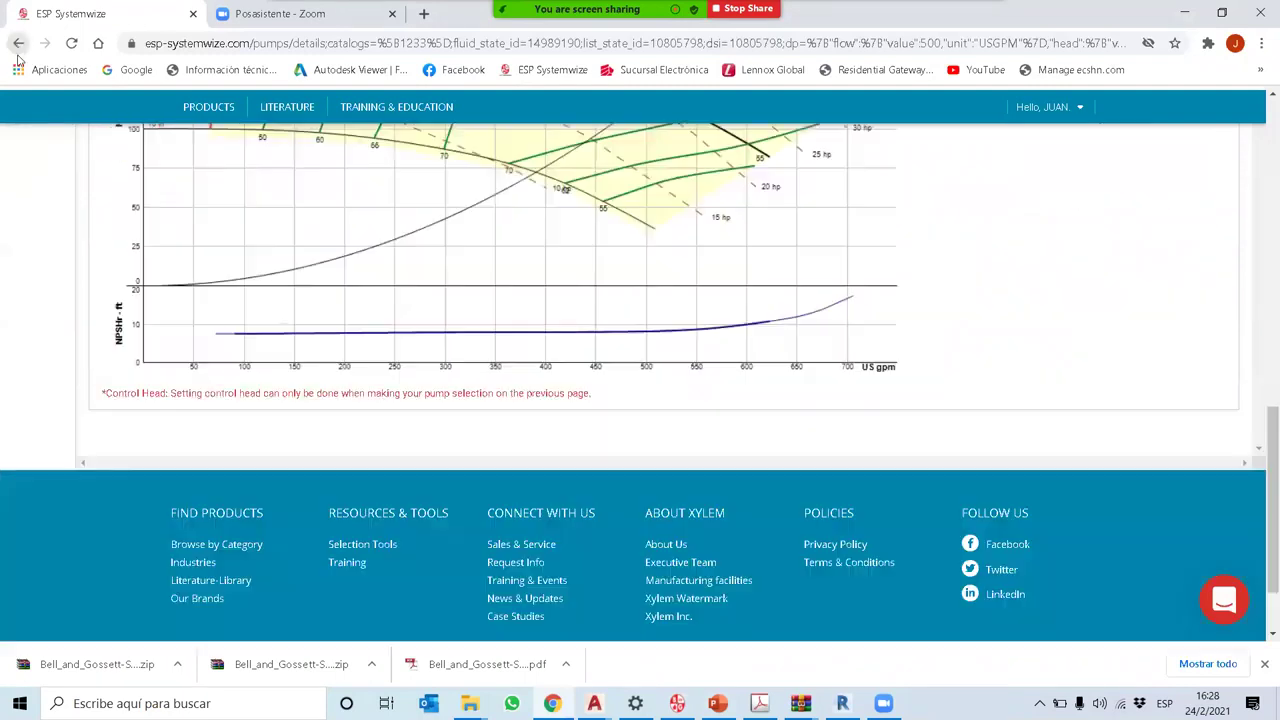
{"action": "left_click", "coordinate": [18, 44]}
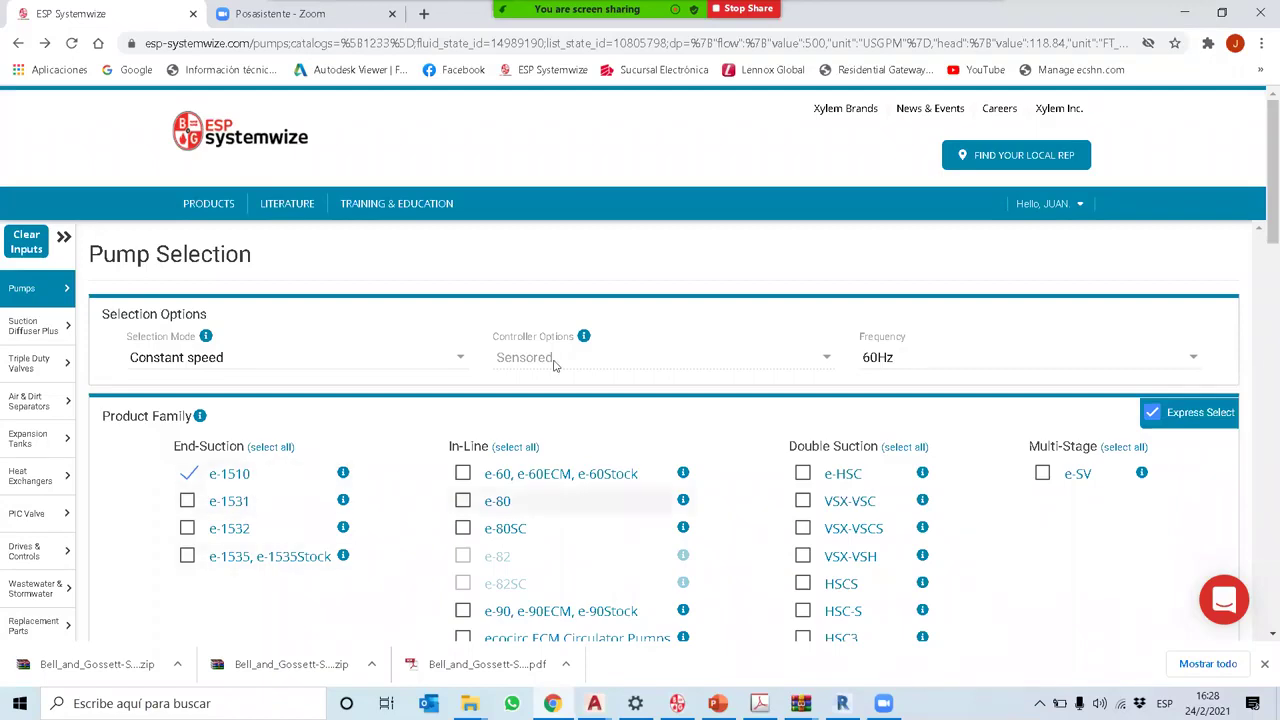
Step: Check the 500 US gpm, 118.84 ft head duty point, then compare it with slide 37
{"action": "scroll", "coordinate": [555, 365], "scroll_direction": "down", "scroll_amount": 2}
{"action": "scroll", "coordinate": [186, 303], "scroll_direction": "down", "scroll_amount": 1}
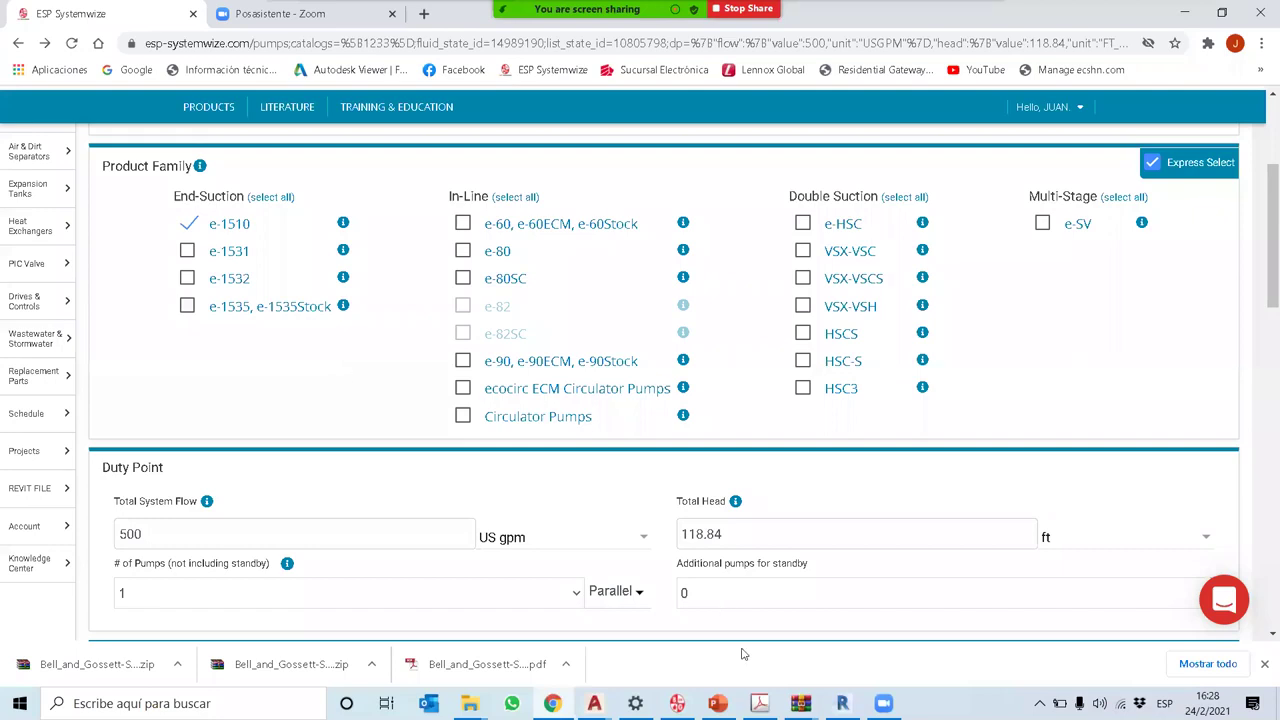
{"action": "left_click", "coordinate": [718, 703]}
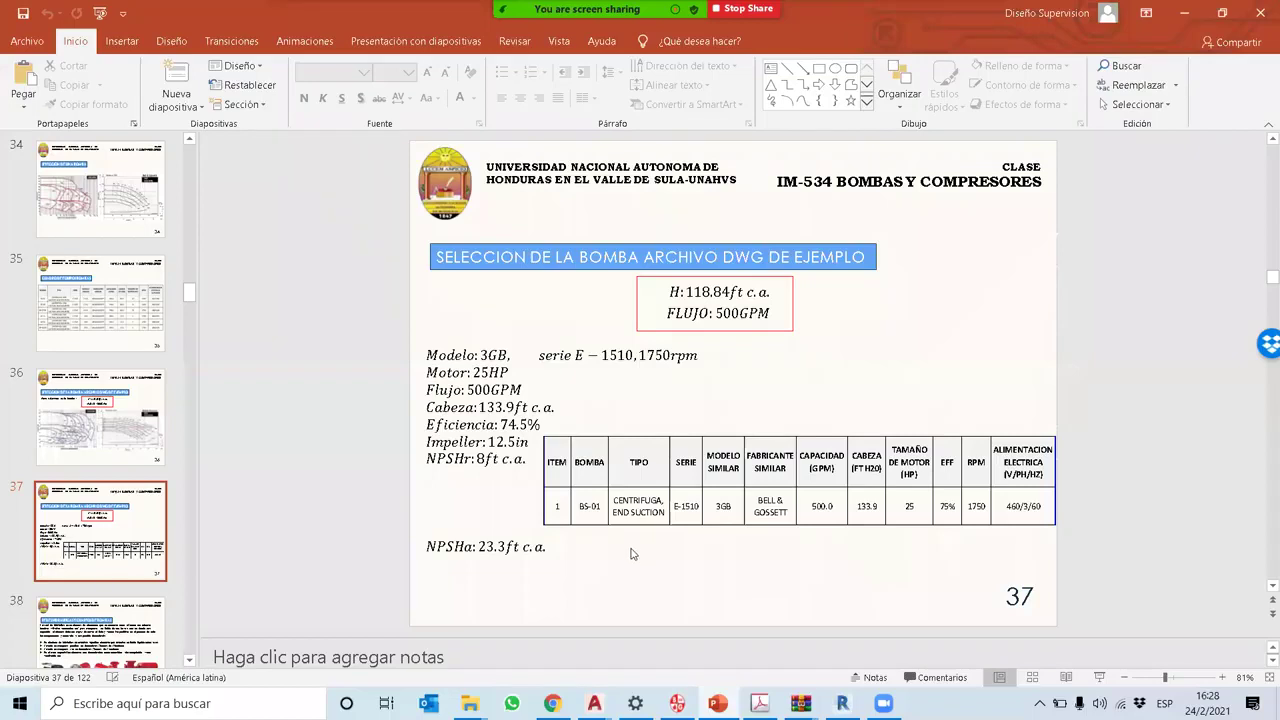
Step: Inspect slide 37's pump data table and Cabeza 133.9 ft value, then return to the e-1510 results table
{"action": "left_click", "coordinate": [603, 472]}
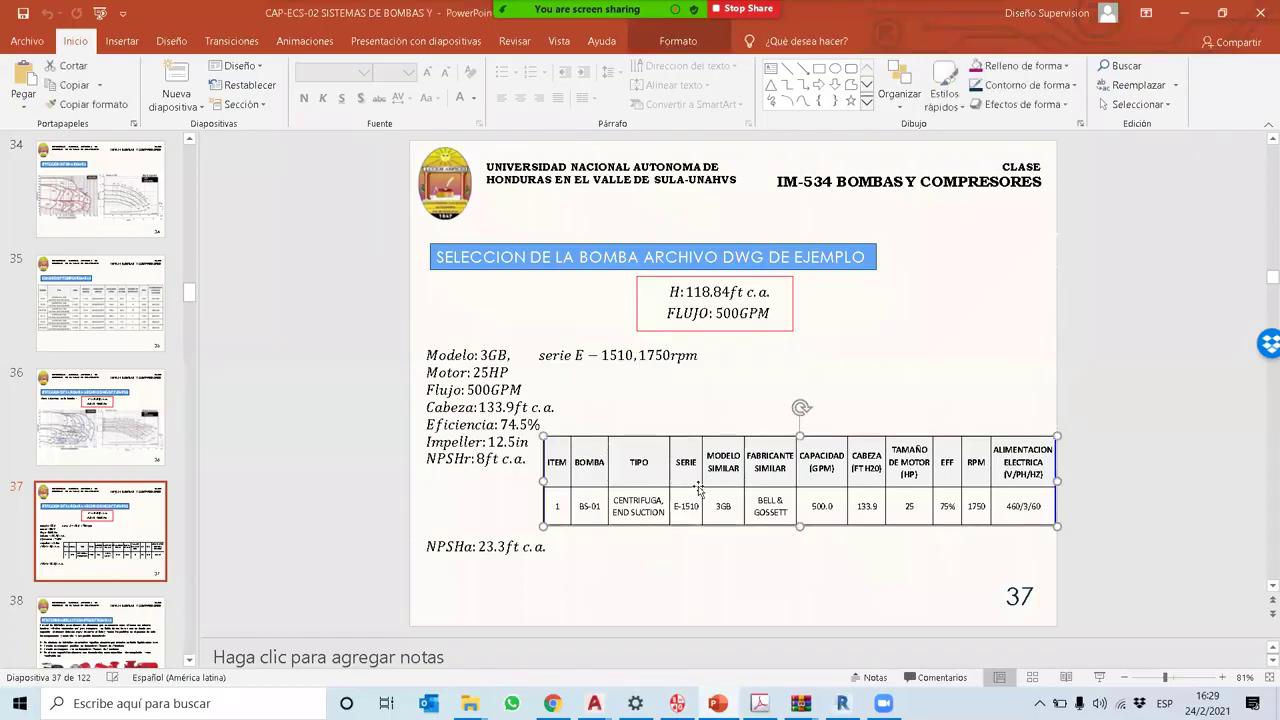
{"action": "left_click", "coordinate": [502, 407]}
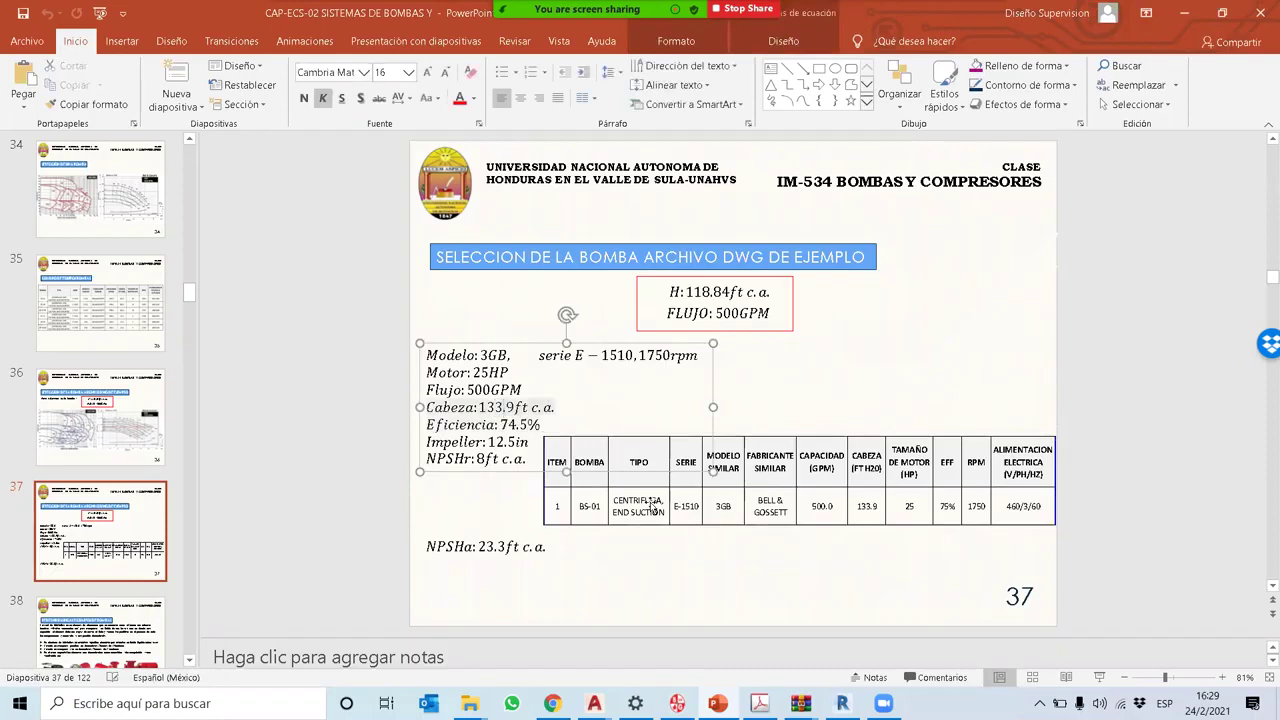
{"action": "left_click", "coordinate": [657, 584]}
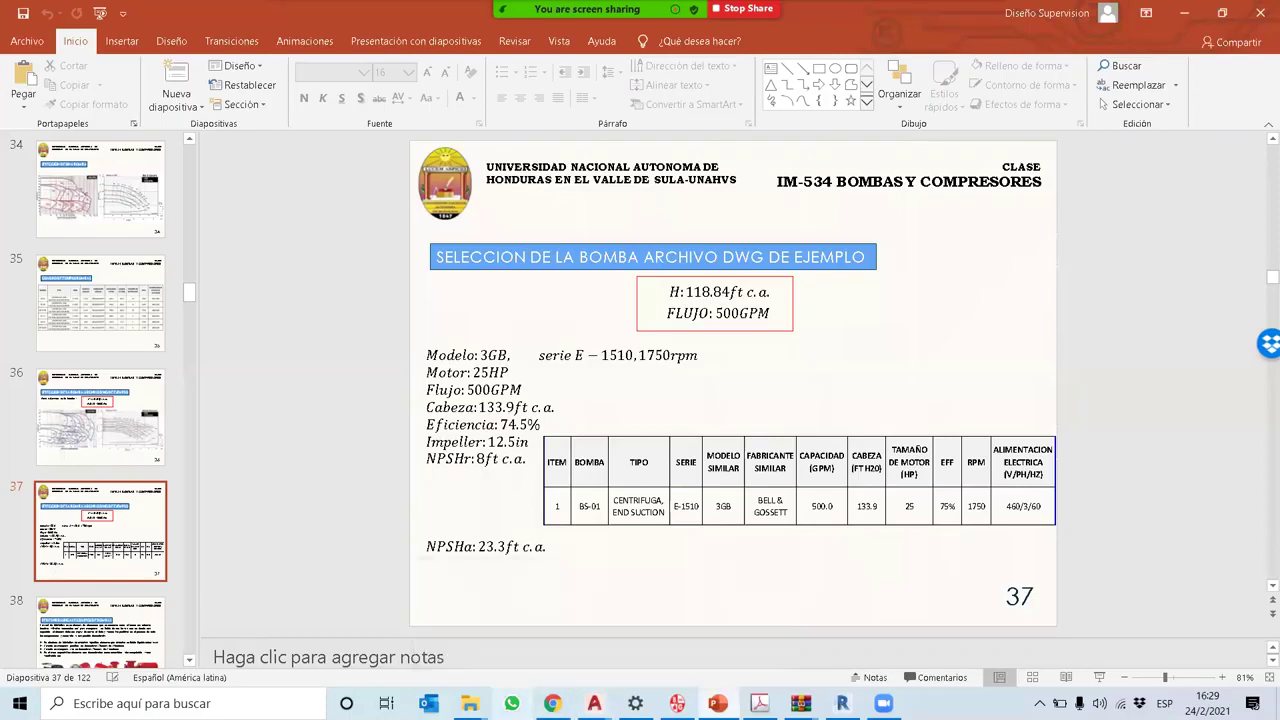
{"action": "left_click", "coordinate": [552, 703]}
{"action": "scroll", "coordinate": [300, 520], "scroll_direction": "down", "scroll_amount": 4}
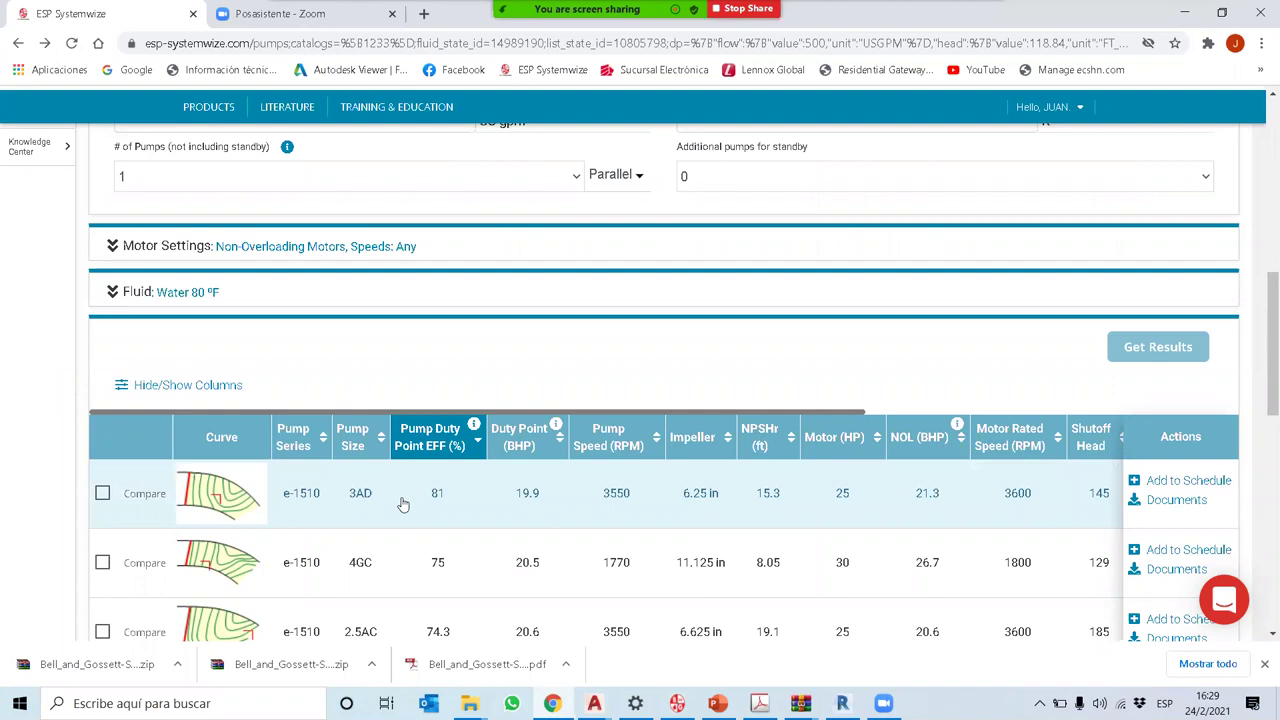
Step: Open the e-1510 3AD details, glance at its documents, and review the 514 gpm at 125 ft point
{"action": "mouse_move", "coordinate": [205, 500]}
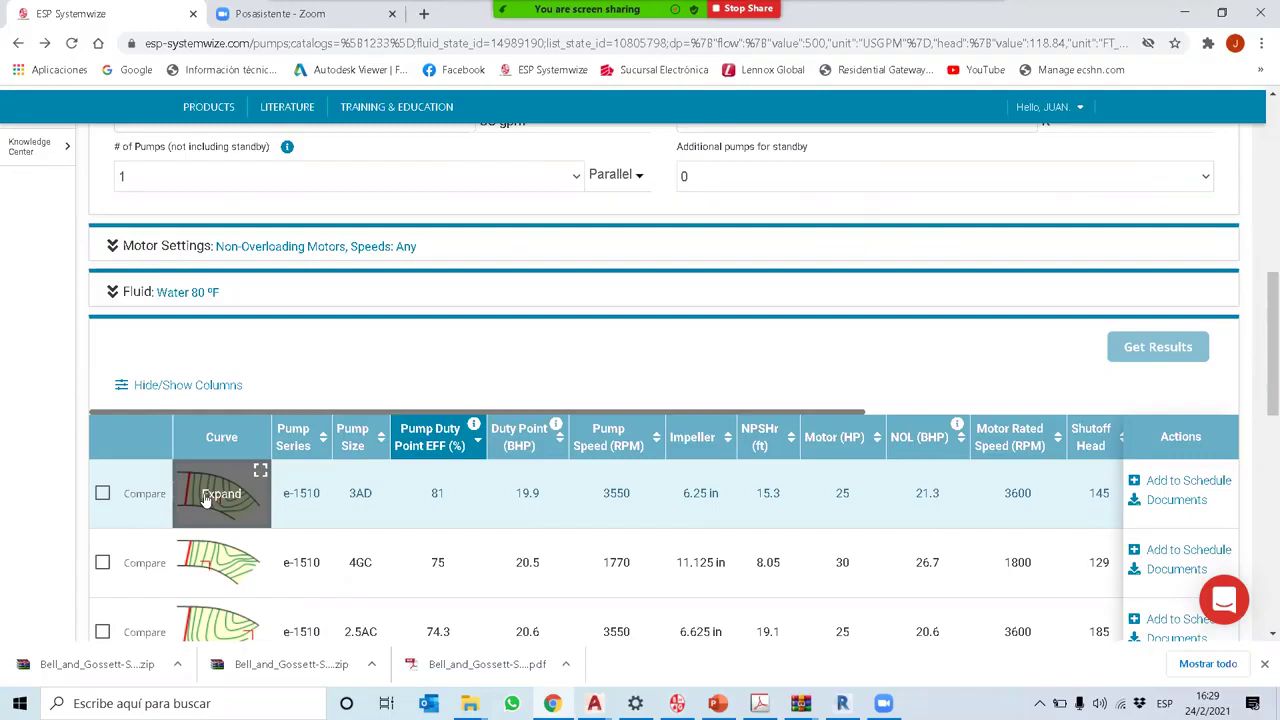
{"action": "left_click", "coordinate": [423, 497]}
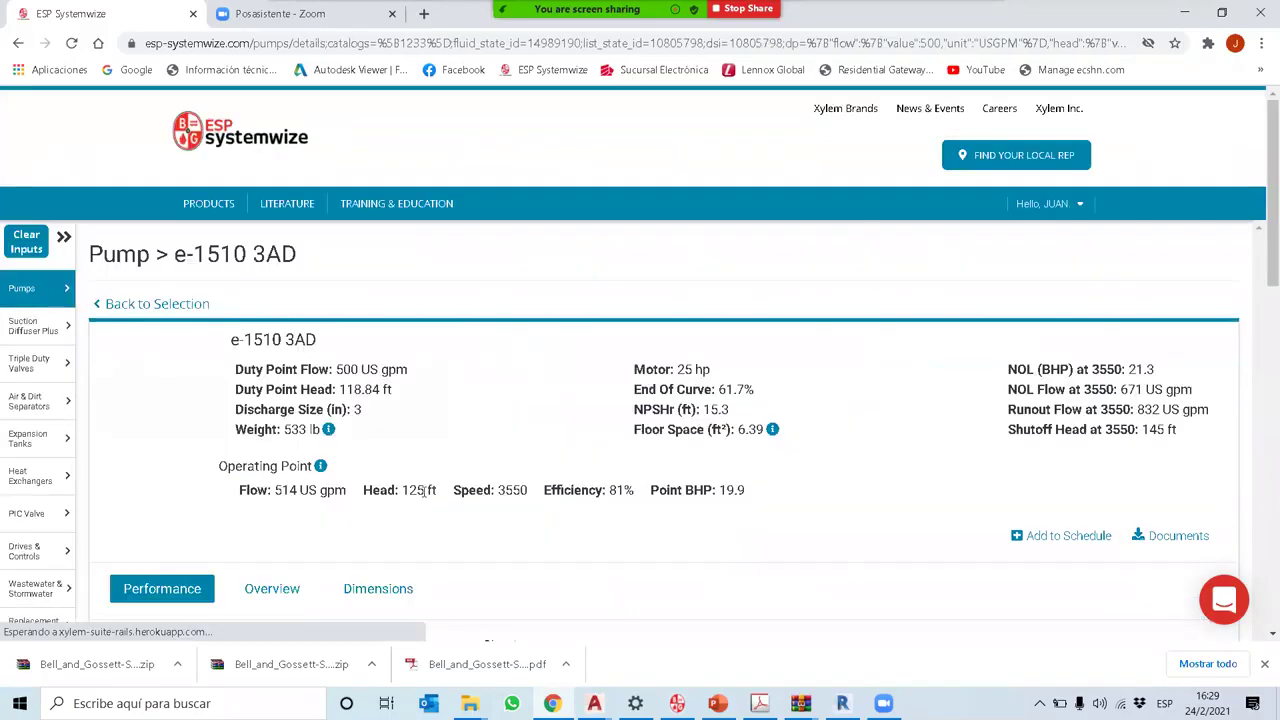
{"action": "scroll", "coordinate": [990, 484], "scroll_direction": "down", "scroll_amount": 1}
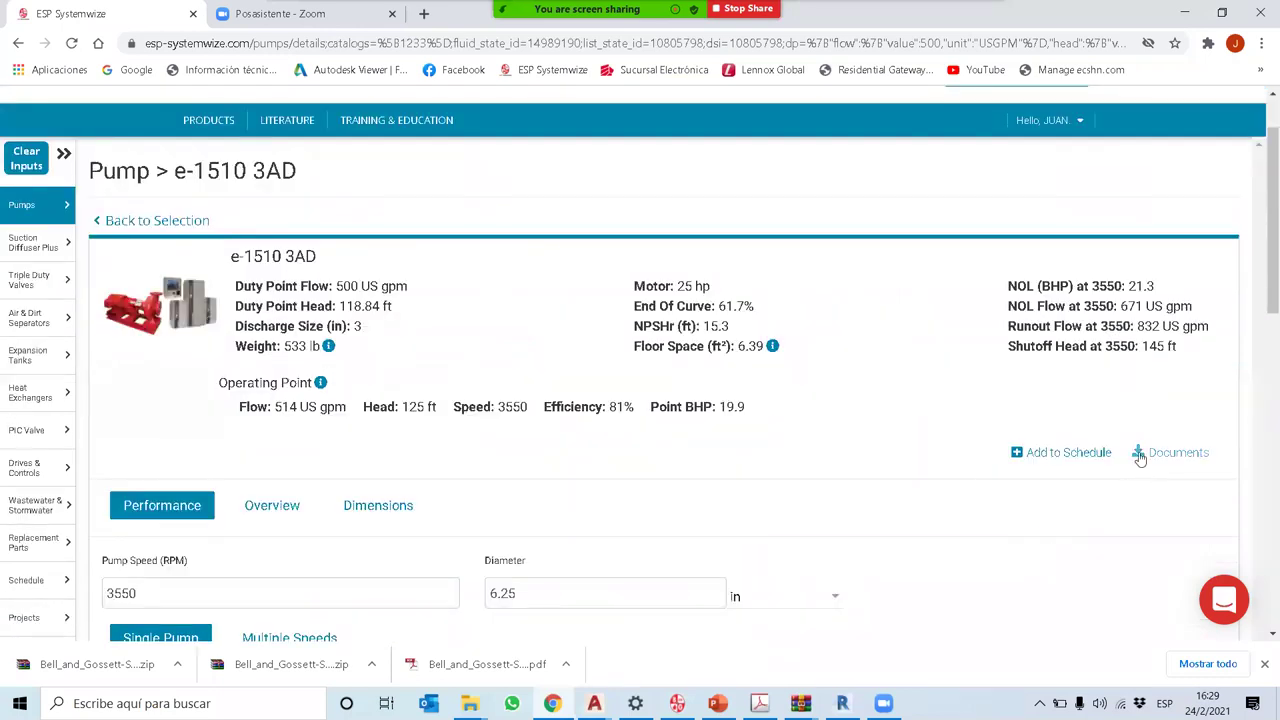
{"action": "left_click", "coordinate": [1140, 452]}
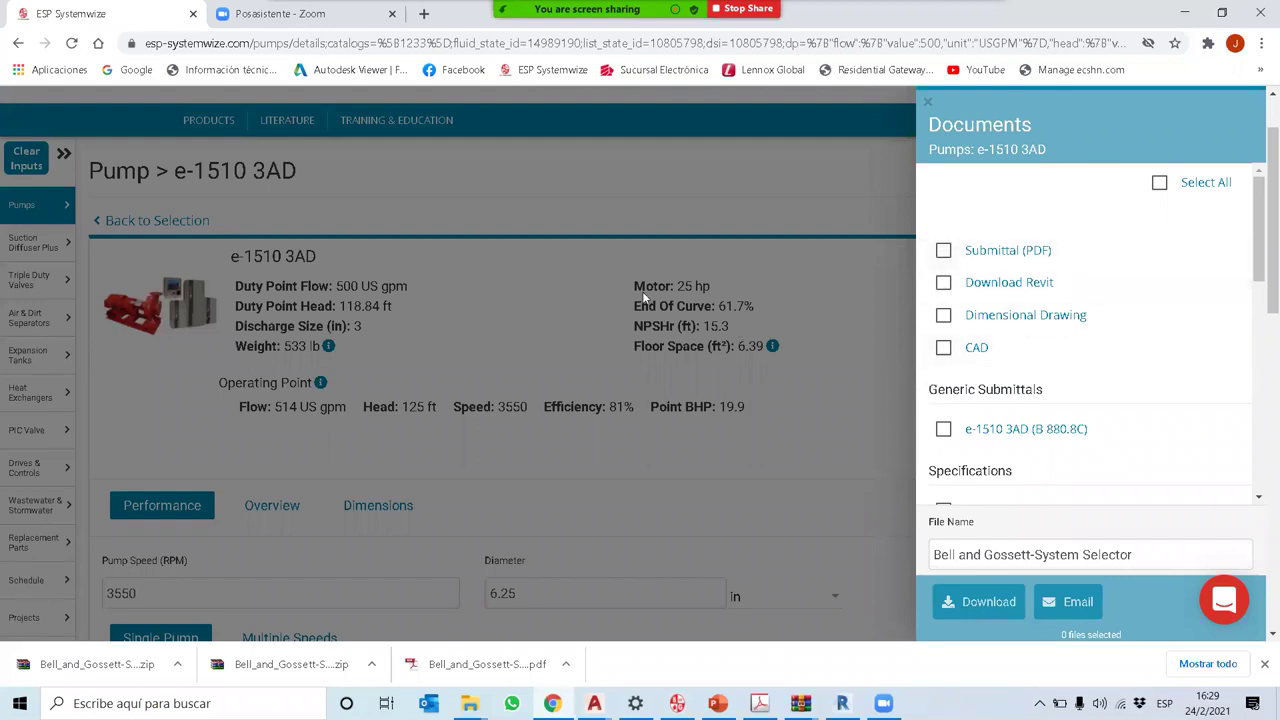
{"action": "left_click", "coordinate": [567, 170]}
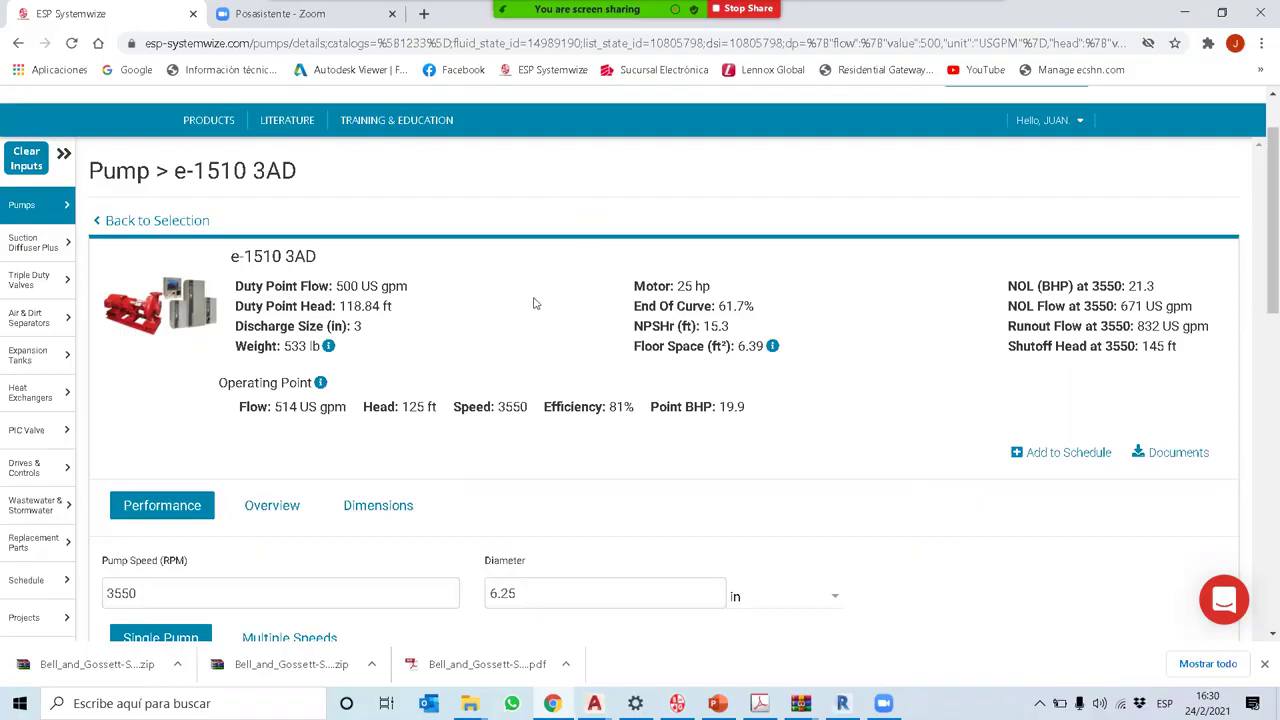
{"action": "scroll", "coordinate": [533, 380], "scroll_direction": "down", "scroll_amount": 2}
{"action": "scroll", "coordinate": [533, 395], "scroll_direction": "down", "scroll_amount": 5}
{"action": "scroll", "coordinate": [533, 395], "scroll_direction": "up", "scroll_amount": 8}
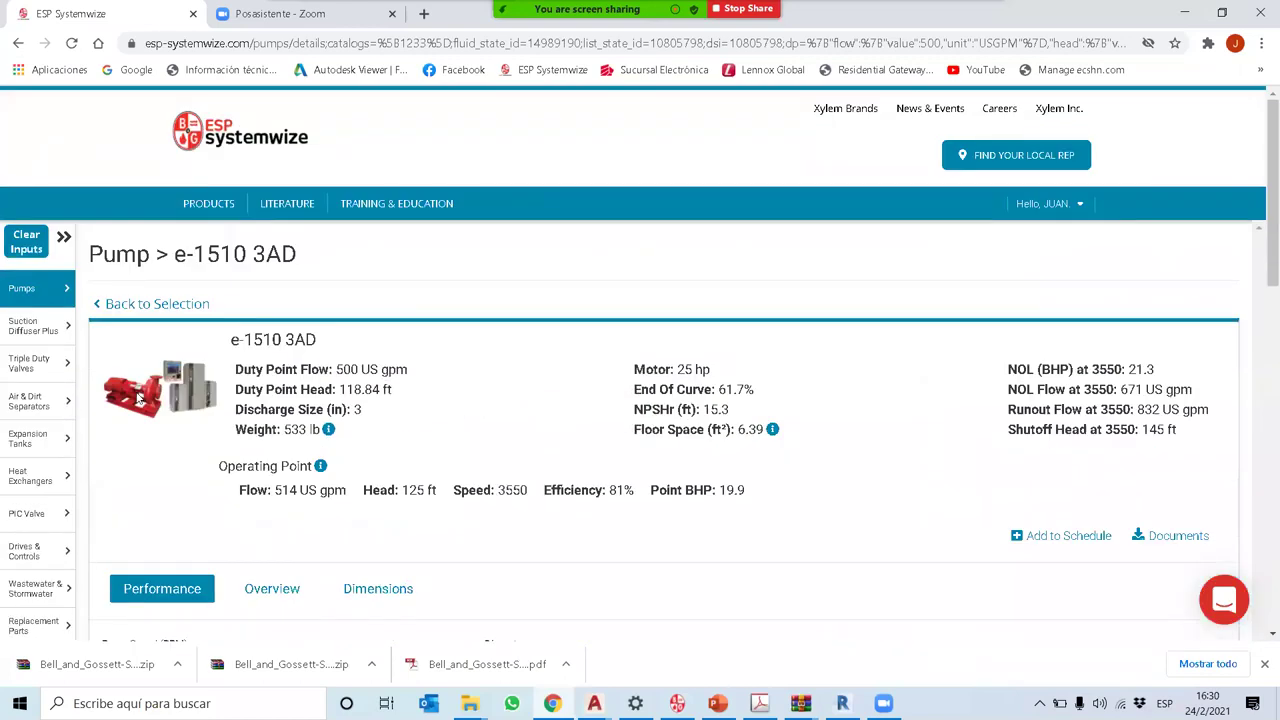
Step: Open Suction Diffuser Plus selection for the 3AD pump, then bring up its submittal PDF in Acrobat
{"action": "left_click", "coordinate": [28, 338]}
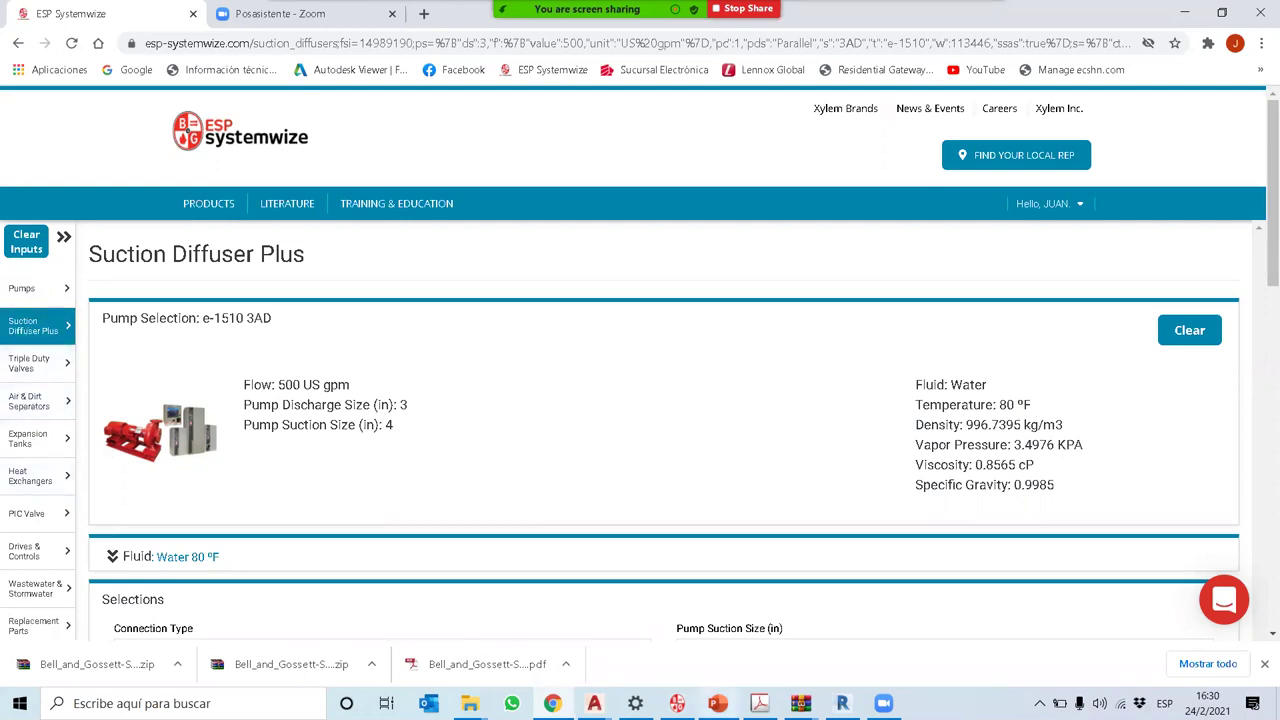
{"action": "left_click", "coordinate": [759, 703]}
Step: Scroll up to the e-1510 3AD Pump Selection Summary: 500 US gpm at 118.2 ft, 80.5%, 20 hp
{"action": "scroll", "coordinate": [428, 437], "scroll_direction": "up", "scroll_amount": 1}
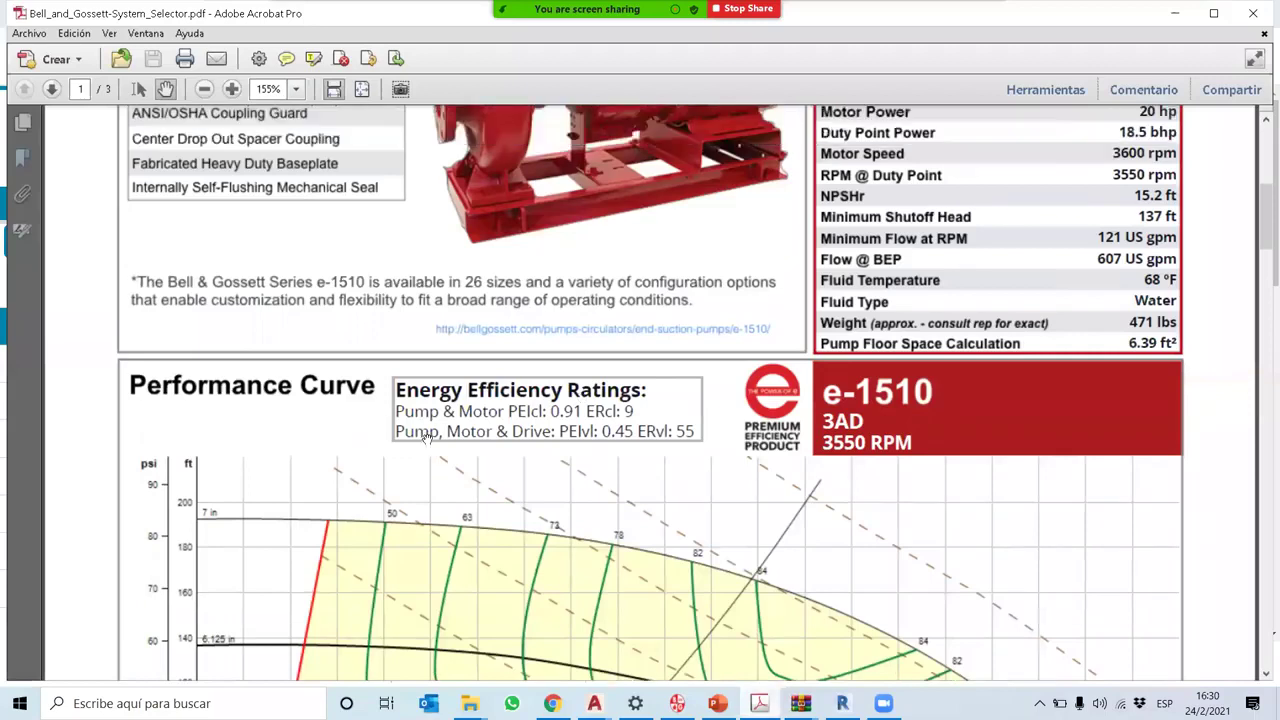
{"action": "scroll", "coordinate": [428, 437], "scroll_direction": "up", "scroll_amount": 3}
{"action": "scroll", "coordinate": [414, 443], "scroll_direction": "up", "scroll_amount": 3}
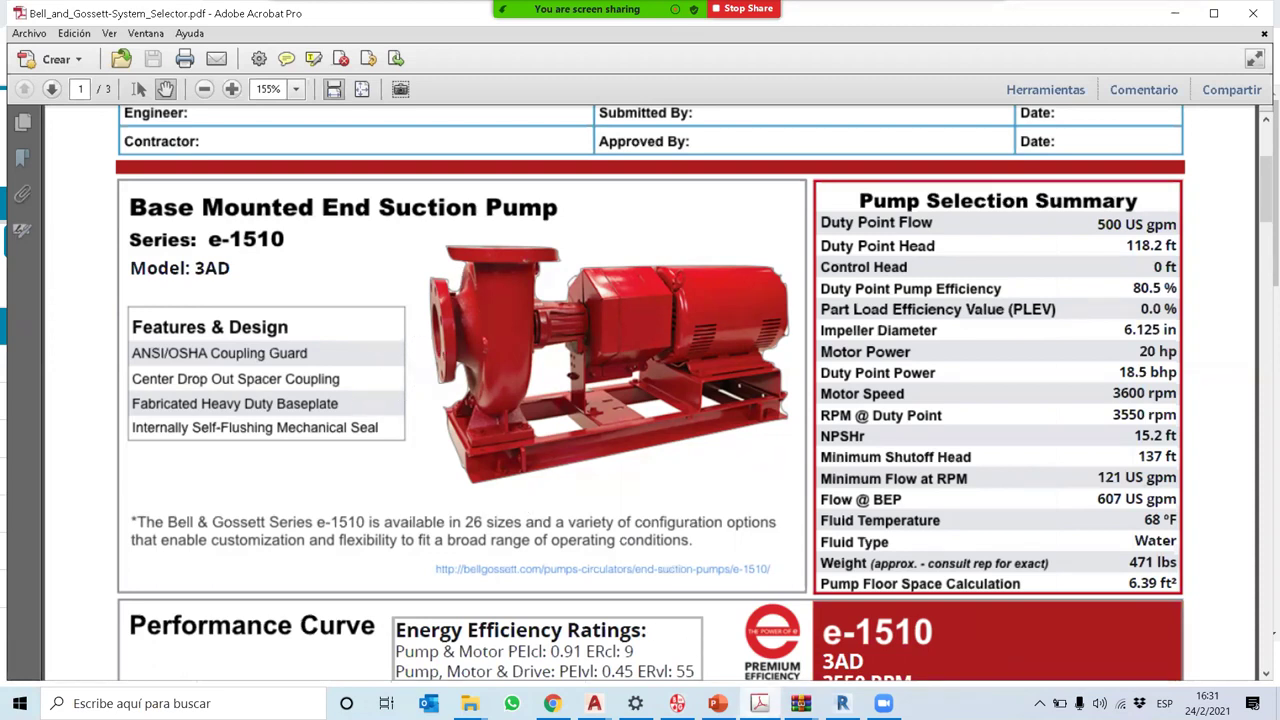
Step: Minimise Acrobat and list the suction diffusers matching the 3AD pump in ESP Systemwize
{"action": "left_click", "coordinate": [760, 703]}
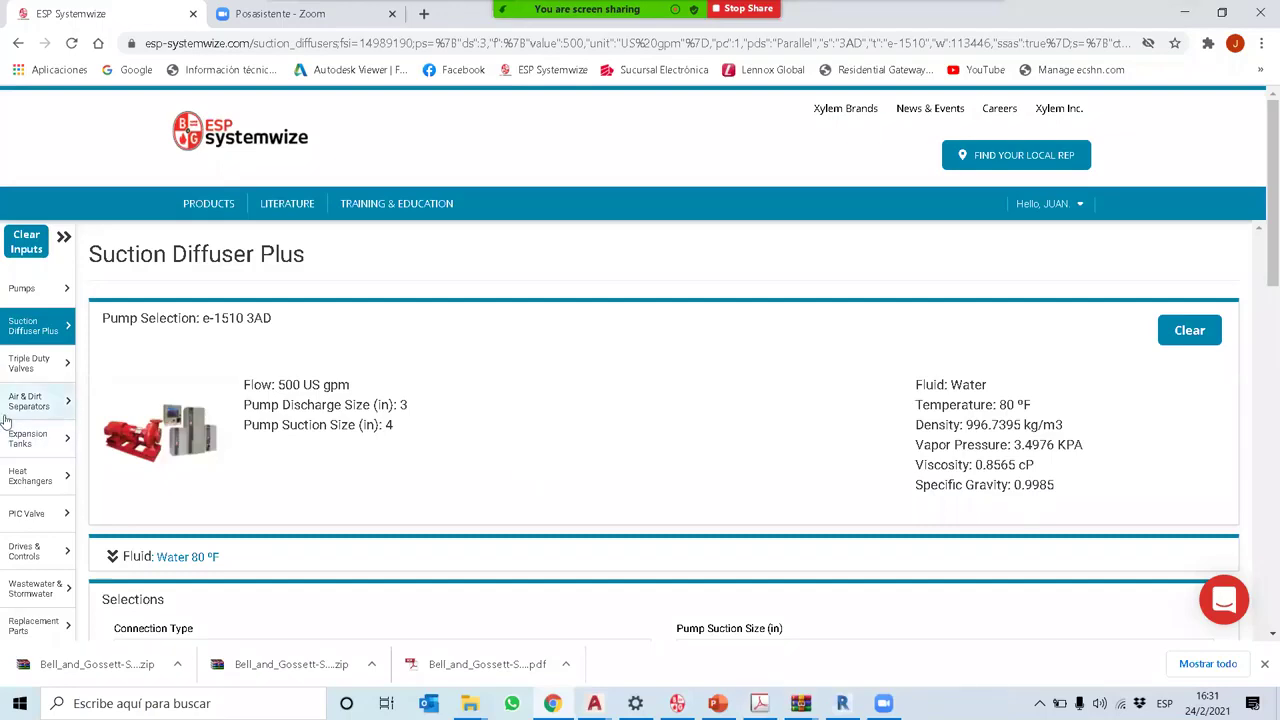
{"action": "scroll", "coordinate": [724, 448], "scroll_direction": "down", "scroll_amount": 3}
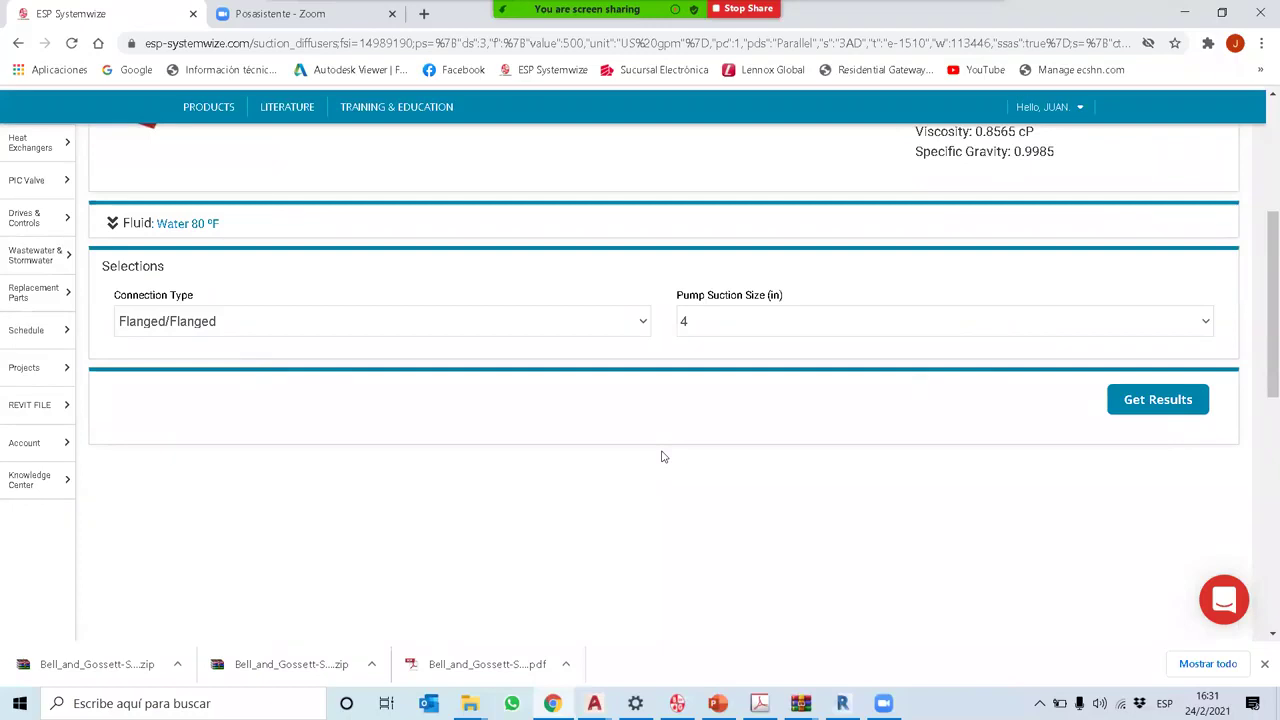
{"action": "left_click", "coordinate": [1140, 486]}
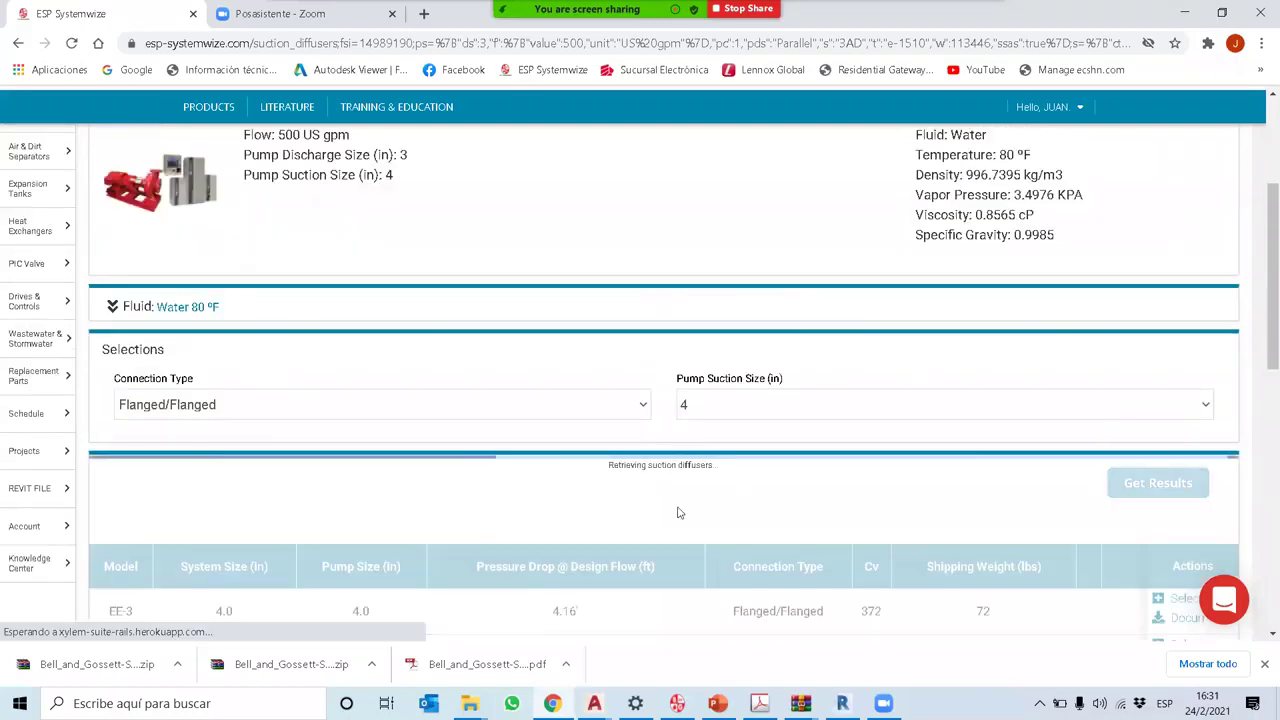
Step: Download the EE-3 suction diffuser Submittal (PDF) and open it from the download bar
{"action": "scroll", "coordinate": [454, 530], "scroll_direction": "down", "scroll_amount": 2}
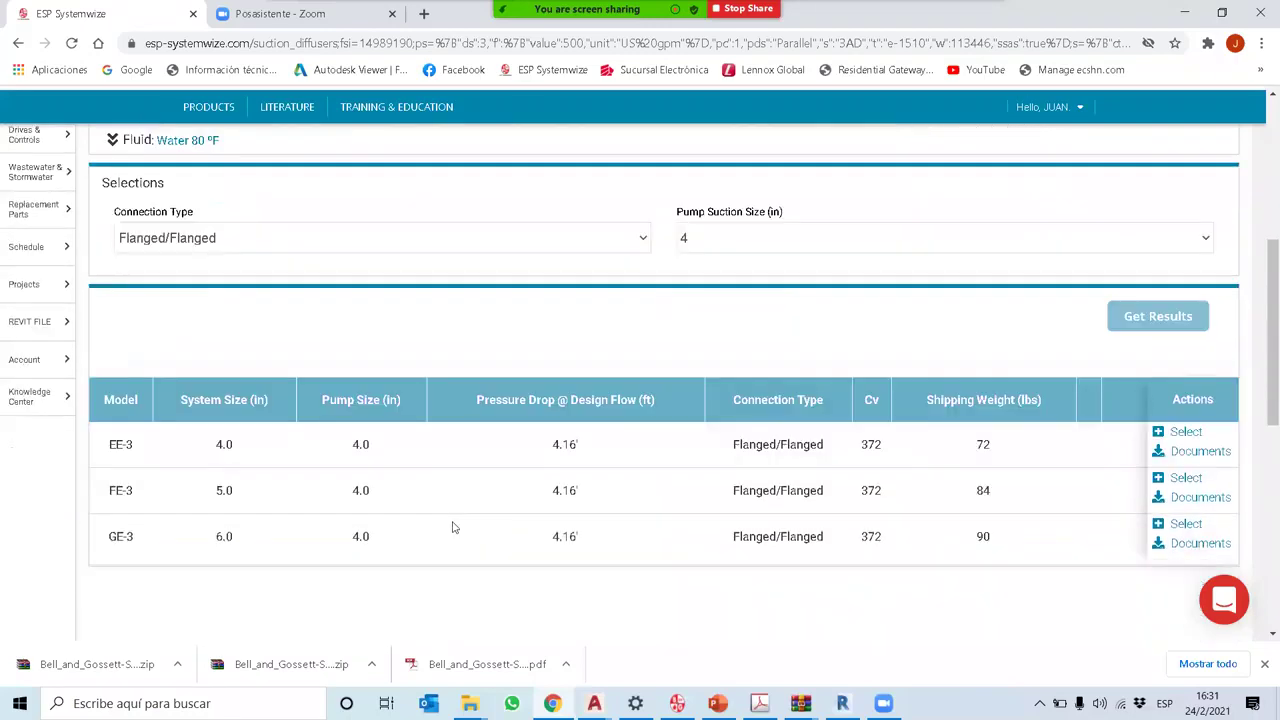
{"action": "left_click", "coordinate": [1165, 452]}
{"action": "left_click", "coordinate": [943, 250]}
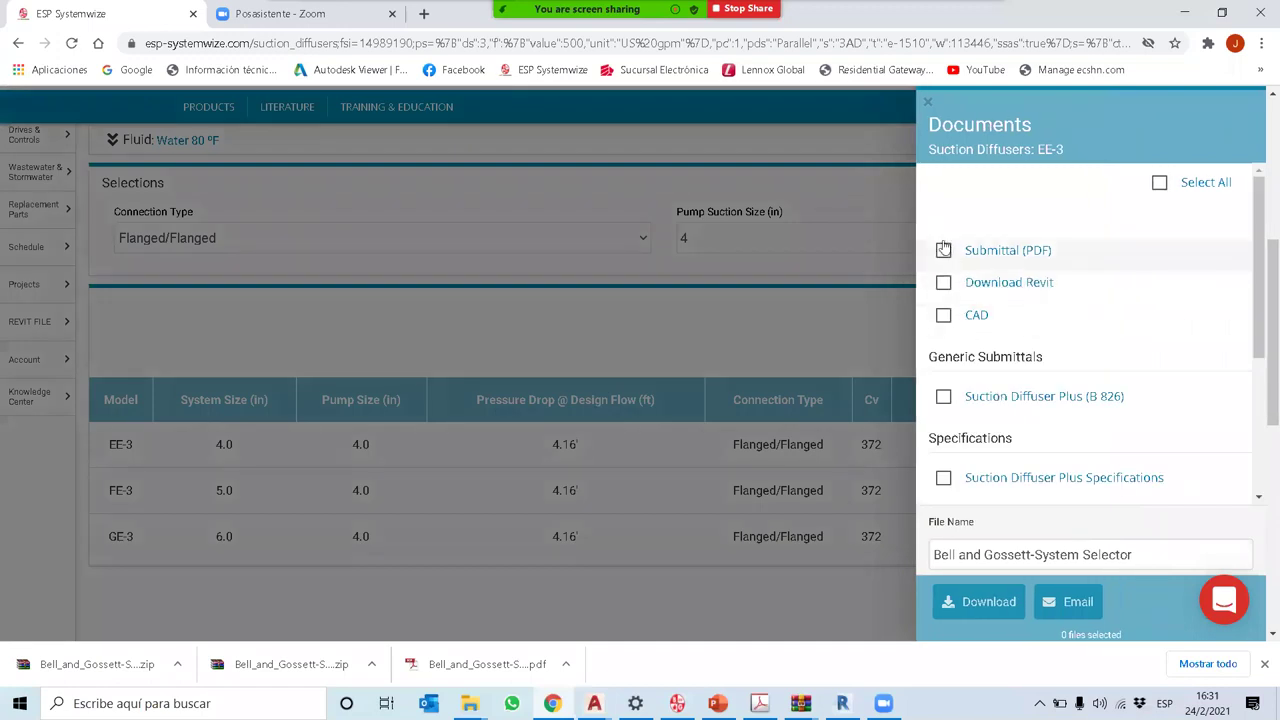
{"action": "left_click", "coordinate": [978, 601]}
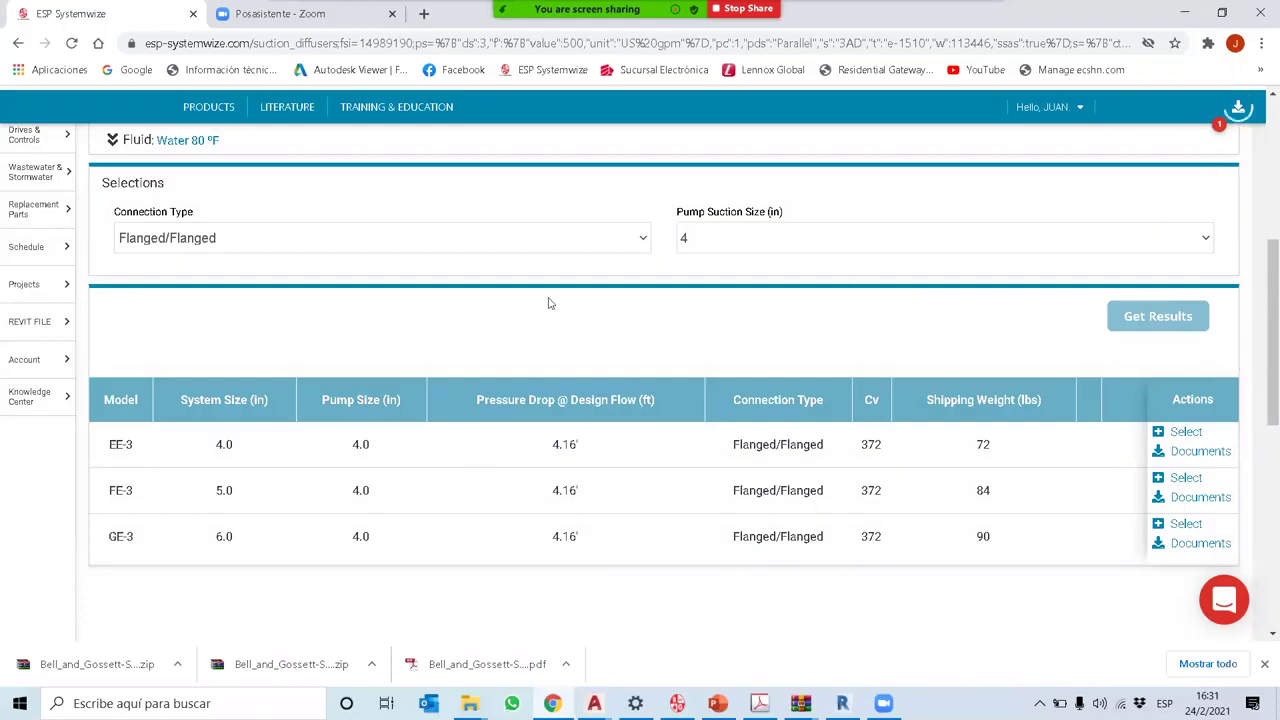
{"action": "scroll", "coordinate": [14, 300], "scroll_direction": "up", "scroll_amount": 2}
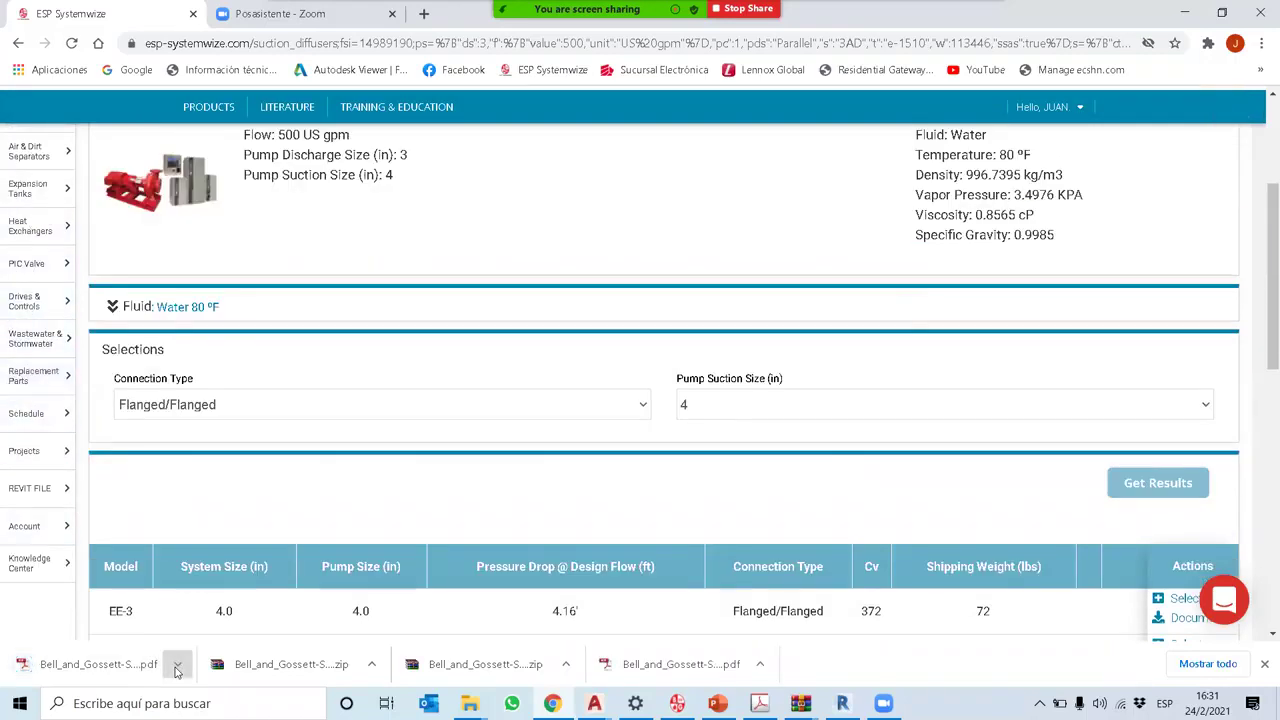
{"action": "left_click", "coordinate": [179, 664]}
{"action": "left_click", "coordinate": [215, 543]}
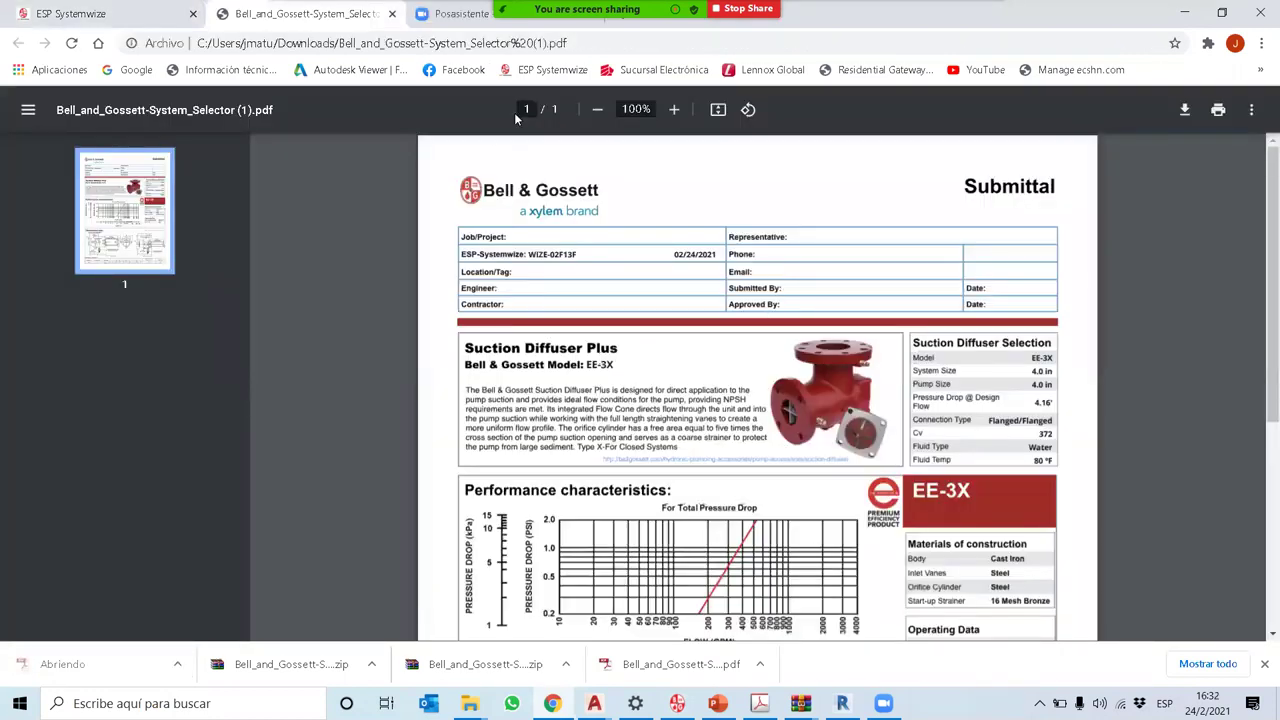
Step: Review the EE-3X Suction Diffuser Plus submittal at 250% zoom, then close its tab
{"action": "scroll", "coordinate": [674, 200], "scroll_direction": "up", "scroll_amount": 6}
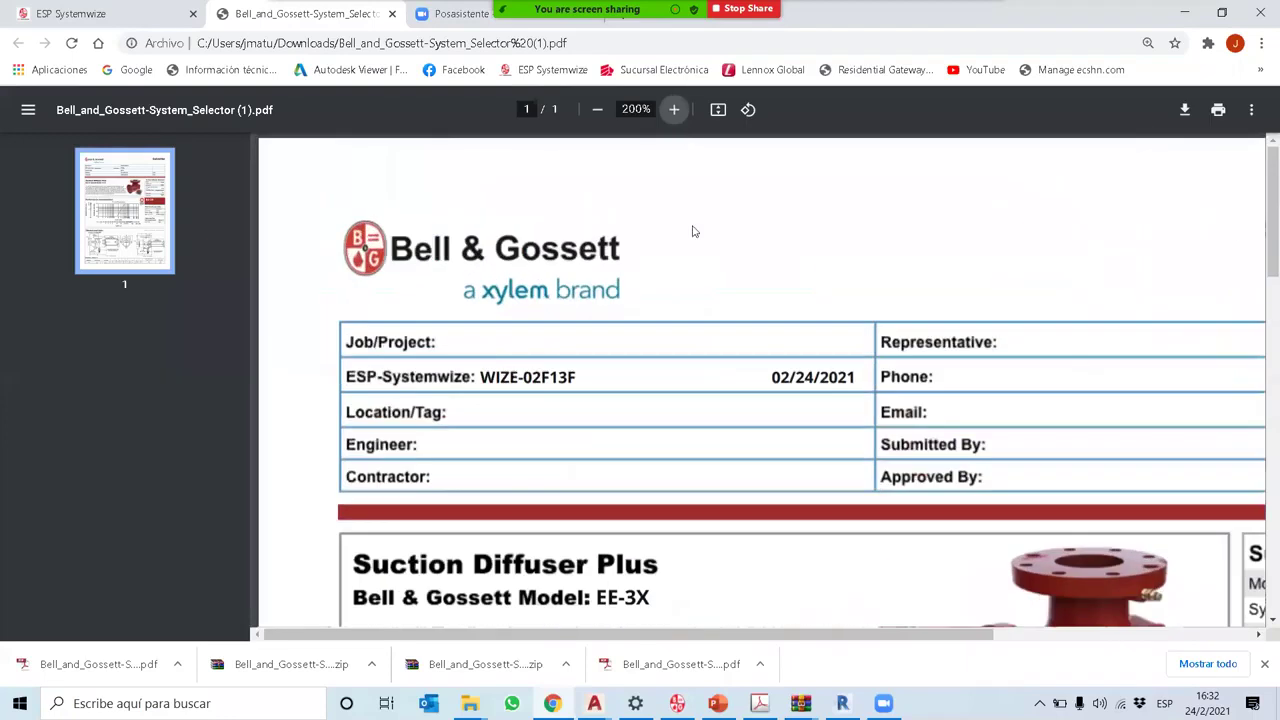
{"action": "scroll", "coordinate": [674, 335], "scroll_direction": "down", "scroll_amount": 3}
{"action": "scroll", "coordinate": [676, 398], "scroll_direction": "up", "scroll_amount": 3}
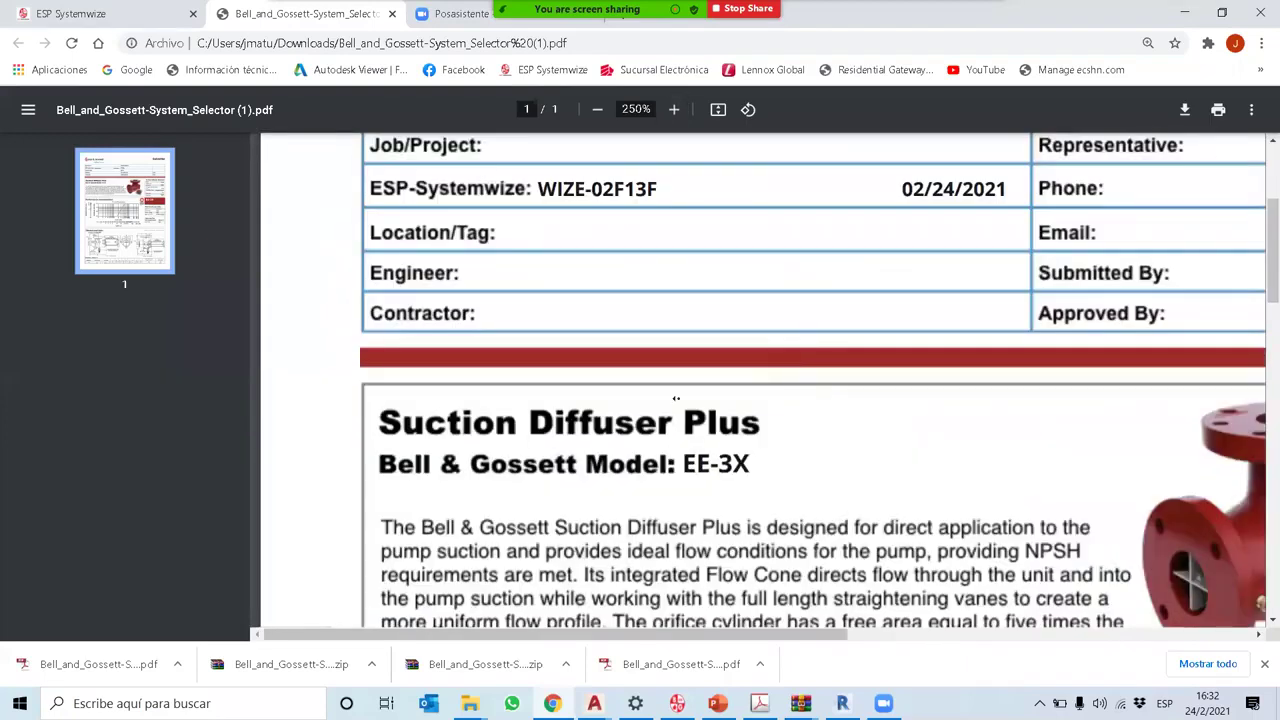
{"action": "left_click_drag", "start_coordinate": [770, 633], "coordinate": [1000, 633]}
{"action": "scroll", "coordinate": [797, 320], "scroll_direction": "down", "scroll_amount": 3}
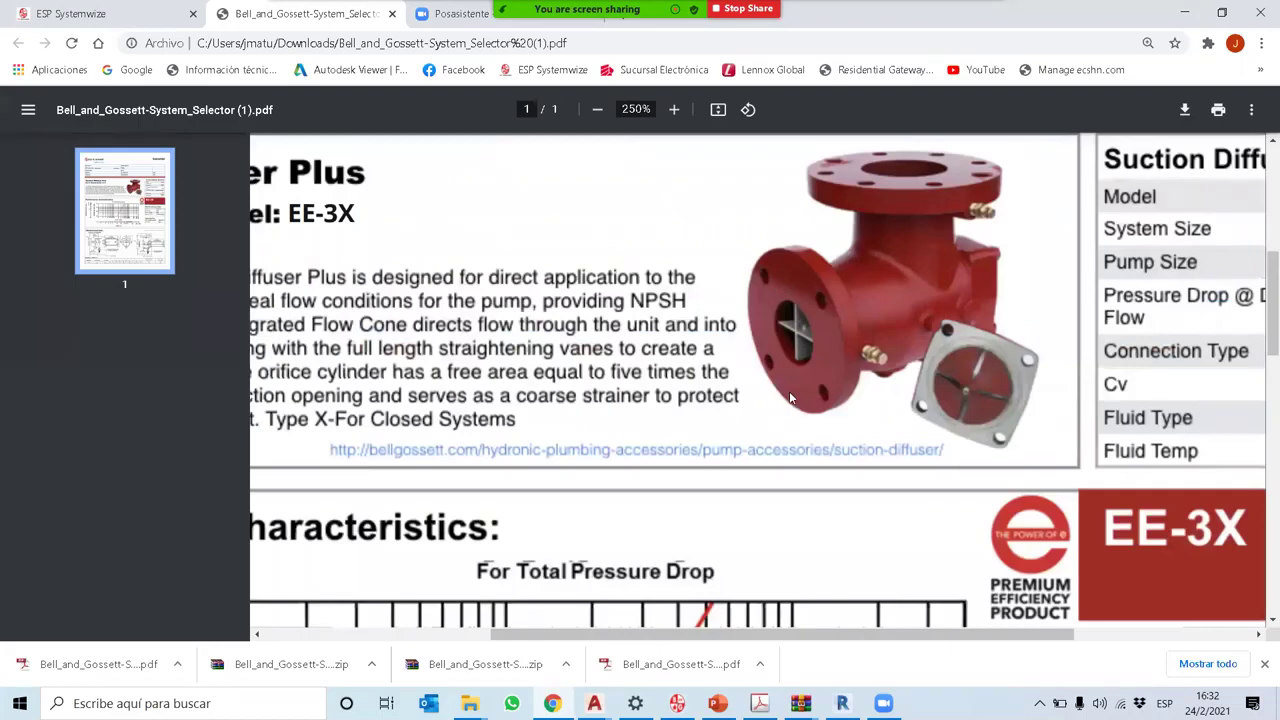
{"action": "scroll", "coordinate": [793, 380], "scroll_direction": "up", "scroll_amount": 2}
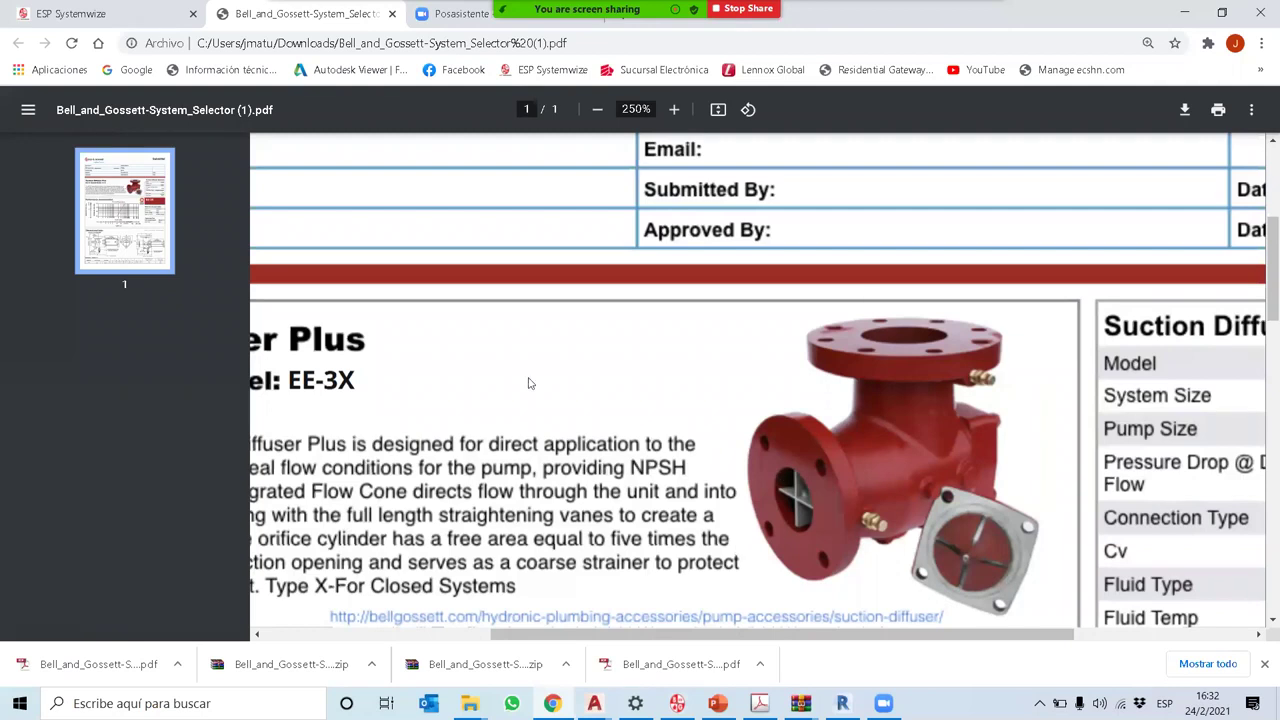
{"action": "scroll", "coordinate": [376, 345], "scroll_direction": "down", "scroll_amount": 3}
{"action": "scroll", "coordinate": [378, 332], "scroll_direction": "up", "scroll_amount": 3}
{"action": "scroll", "coordinate": [378, 332], "scroll_direction": "up", "scroll_amount": 3}
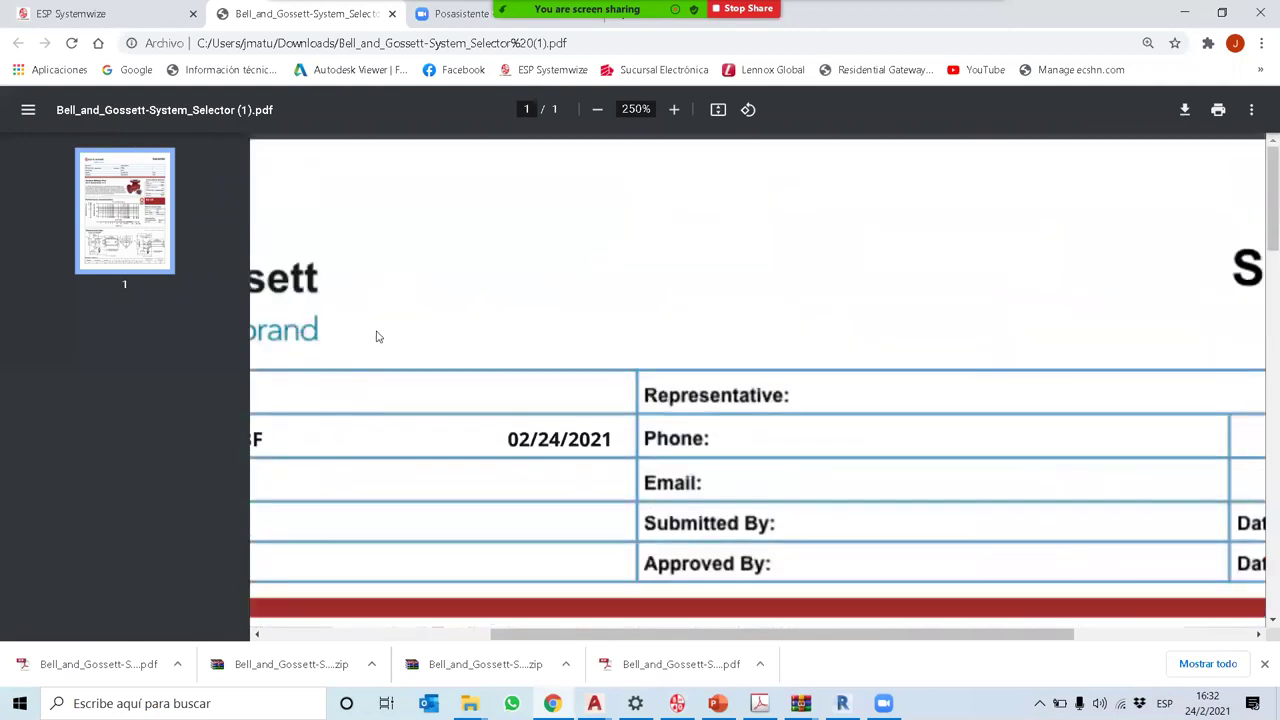
{"action": "left_click", "coordinate": [393, 14]}
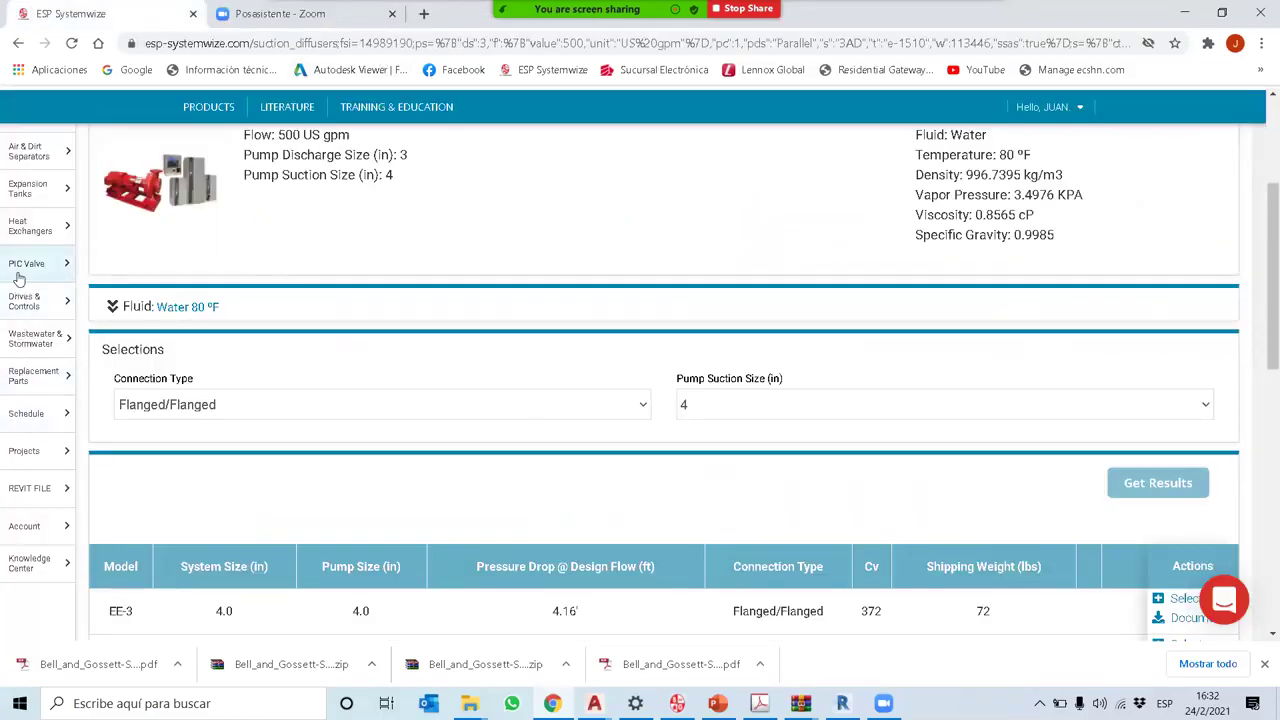
Step: Browse the Drives & Controls page listing Technologic, PPS Parallel Pump Controller and Hydrovar Kit
{"action": "left_click", "coordinate": [22, 302]}
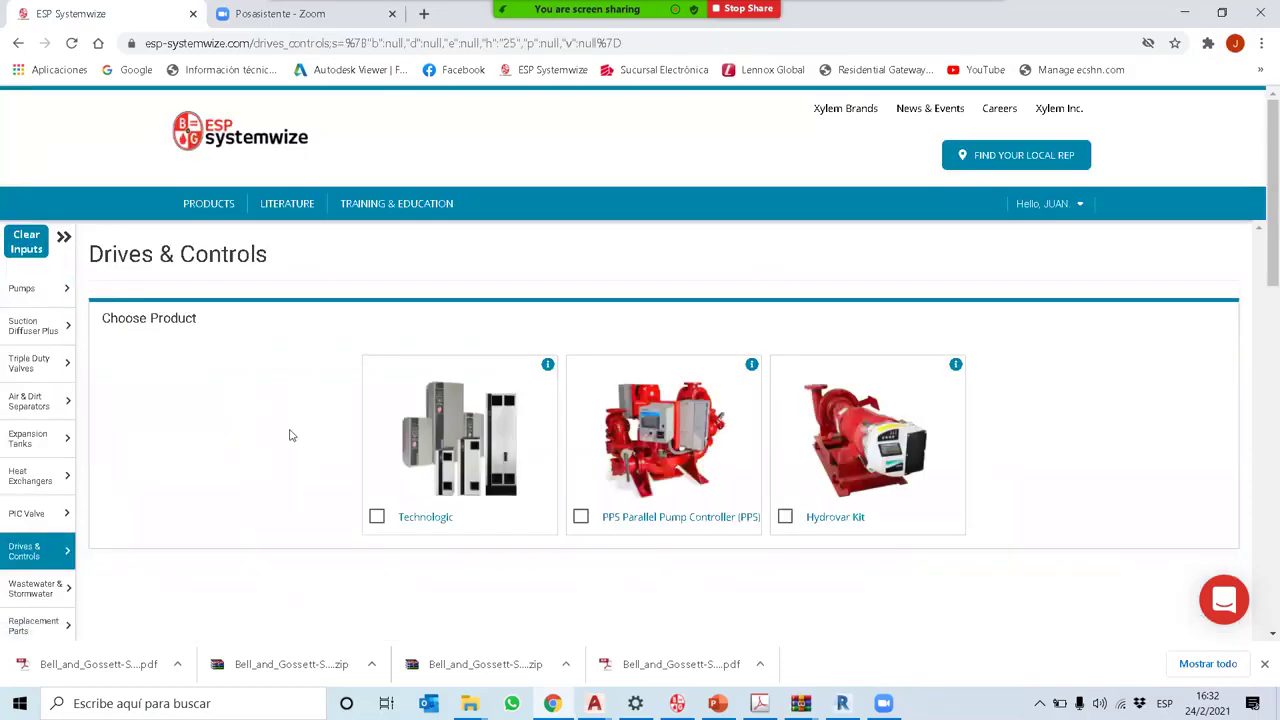
{"action": "scroll", "coordinate": [410, 405], "scroll_direction": "down", "scroll_amount": 1}
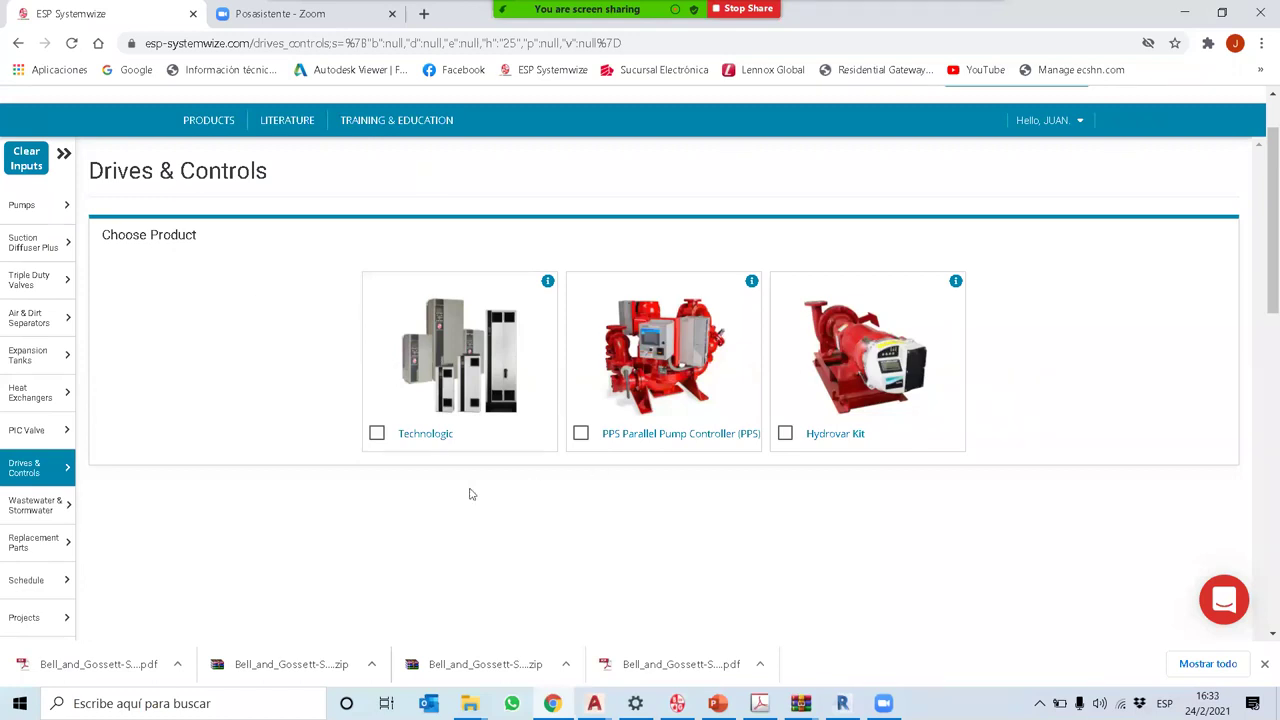
{"action": "scroll", "coordinate": [447, 500], "scroll_direction": "up", "scroll_amount": 1}
{"action": "scroll", "coordinate": [455, 495], "scroll_direction": "down", "scroll_amount": 1}
Step: In System Syzer, check the 6 in / 800 GPM flow results, then settle on Temp/Carga
{"action": "key", "text": "alt+Tab"}
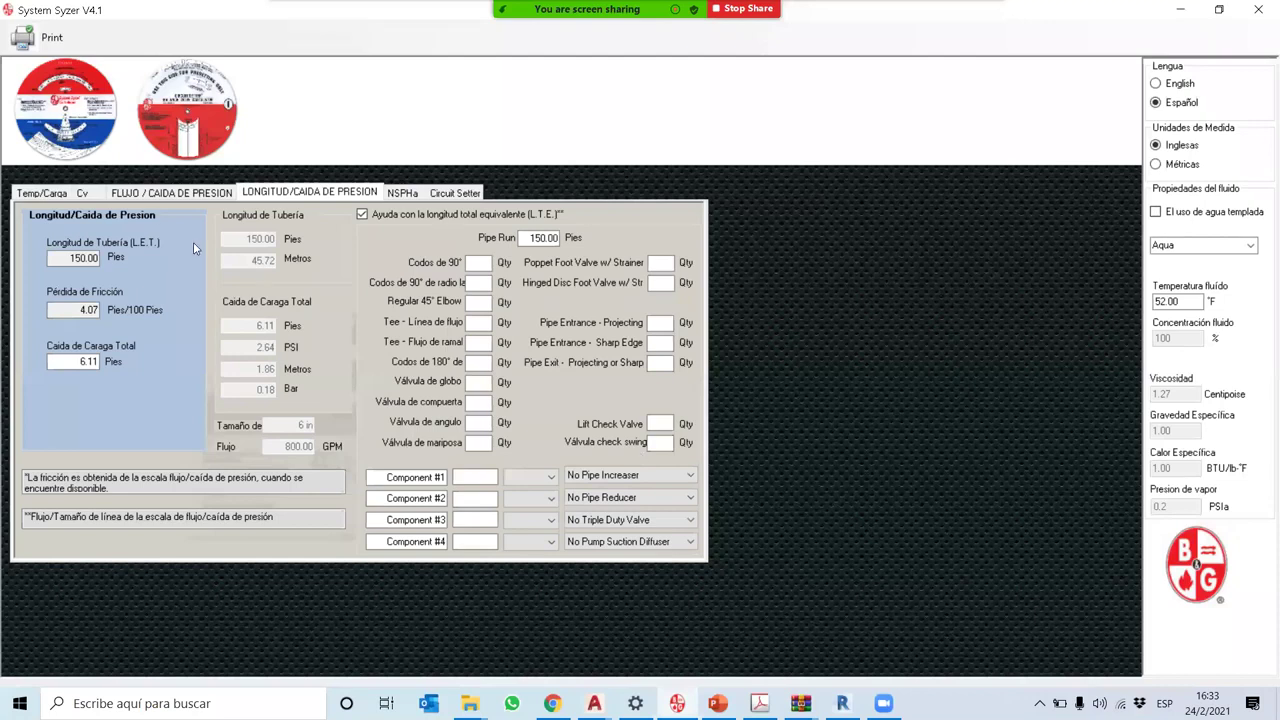
{"action": "left_click", "coordinate": [171, 192]}
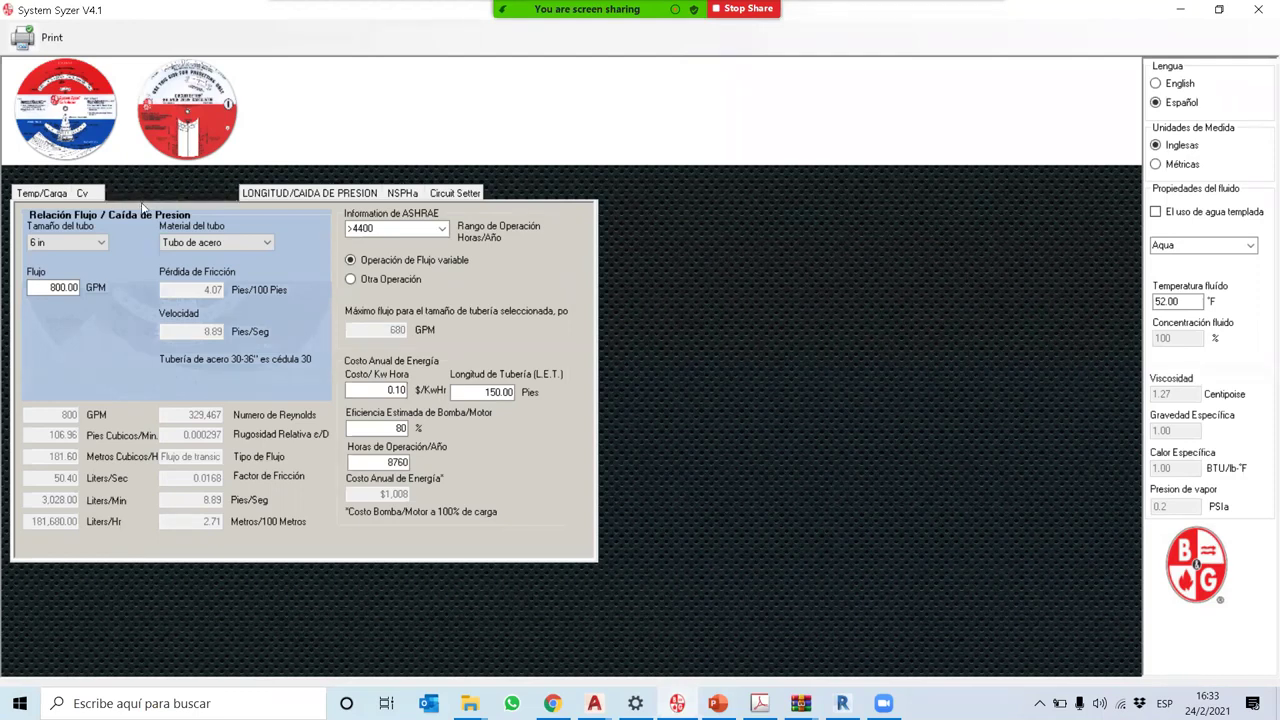
{"action": "left_click", "coordinate": [57, 196]}
{"action": "left_click", "coordinate": [82, 193]}
{"action": "left_click", "coordinate": [55, 195]}
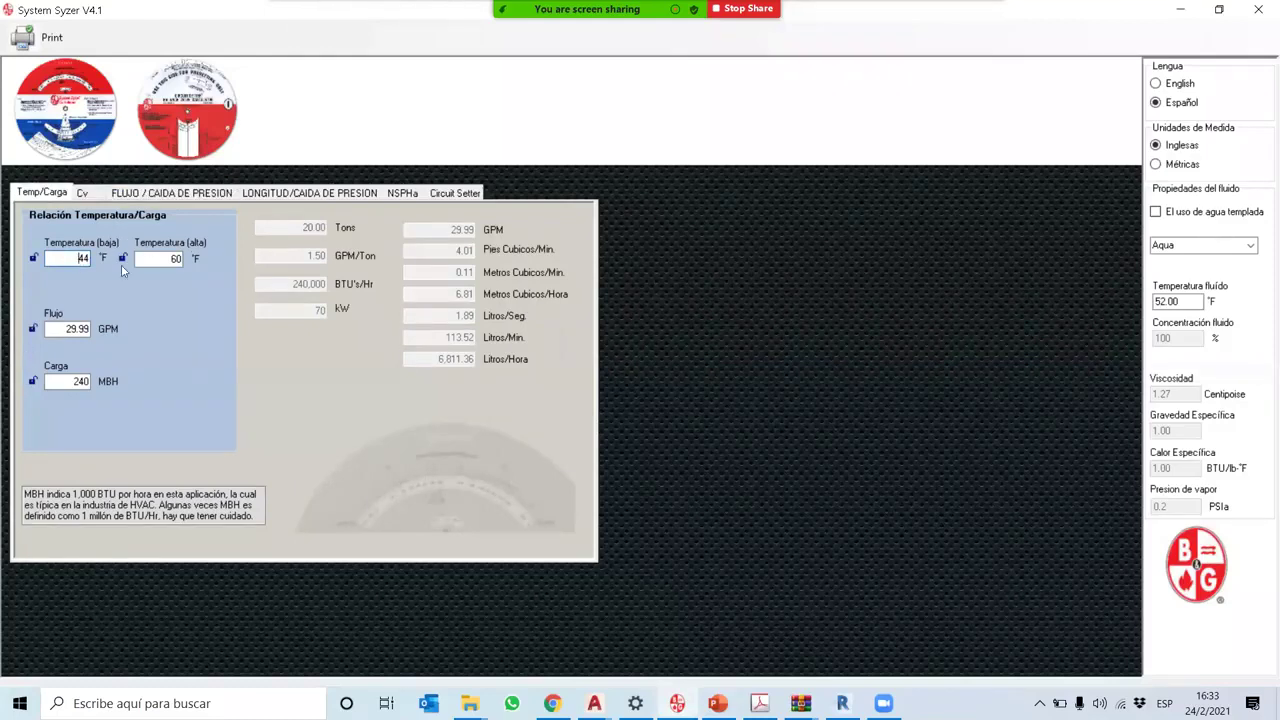
Step: Check the 44 °F and 60 °F temperatures and 240 MBH load, then clear the 29.99 GPM flow
{"action": "left_click", "coordinate": [70, 258]}
{"action": "left_click", "coordinate": [73, 381]}
{"action": "left_click", "coordinate": [163, 257]}
{"action": "left_click", "coordinate": [67, 381]}
{"action": "left_click_drag", "start_coordinate": [66, 381], "coordinate": [157, 383]}
{"action": "left_click_drag", "start_coordinate": [61, 328], "coordinate": [141, 330]}
{"action": "key", "text": "BackSpace"}
Step: Enter 100 in Carga and 100 GPM in Flujo, giving an 801 MBH load
{"action": "left_click", "coordinate": [59, 263]}
{"action": "key", "text": "Tab"}
{"action": "left_click", "coordinate": [73, 258]}
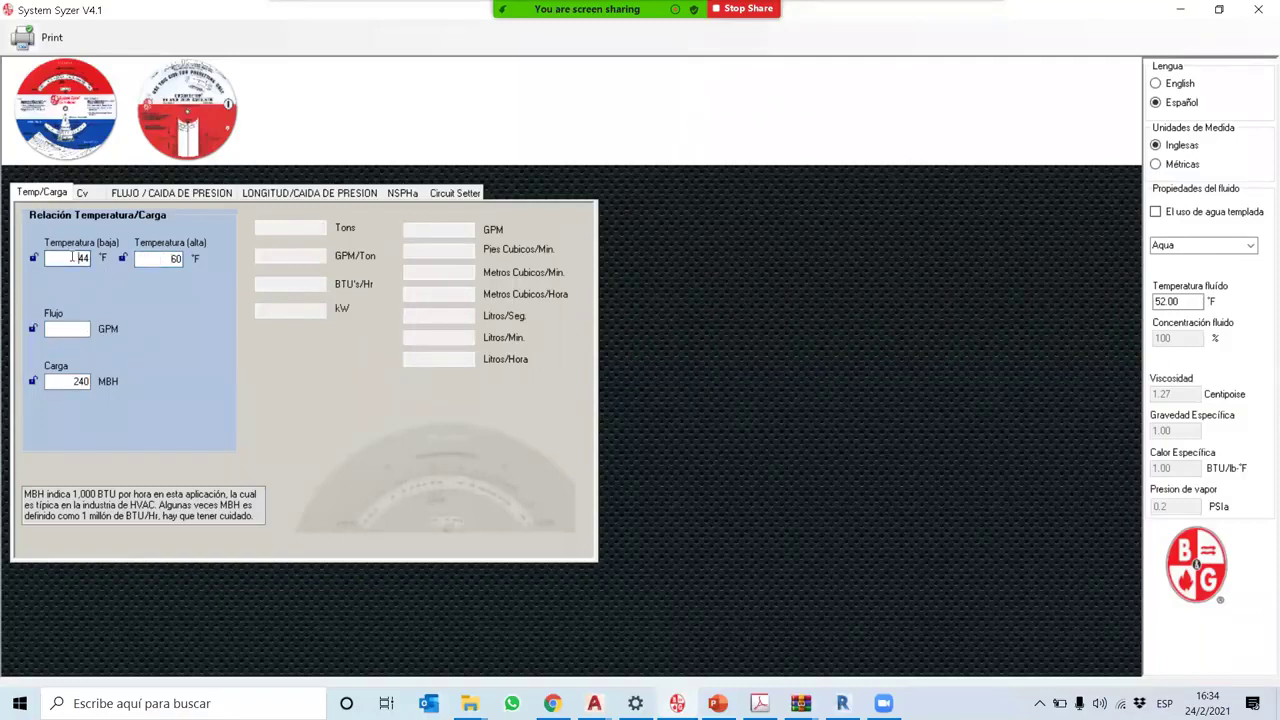
{"action": "double_click", "coordinate": [66, 381]}
{"action": "type", "text": "100"}
{"action": "left_click_drag", "start_coordinate": [45, 329], "coordinate": [113, 335]}
{"action": "type", "text": "100"}
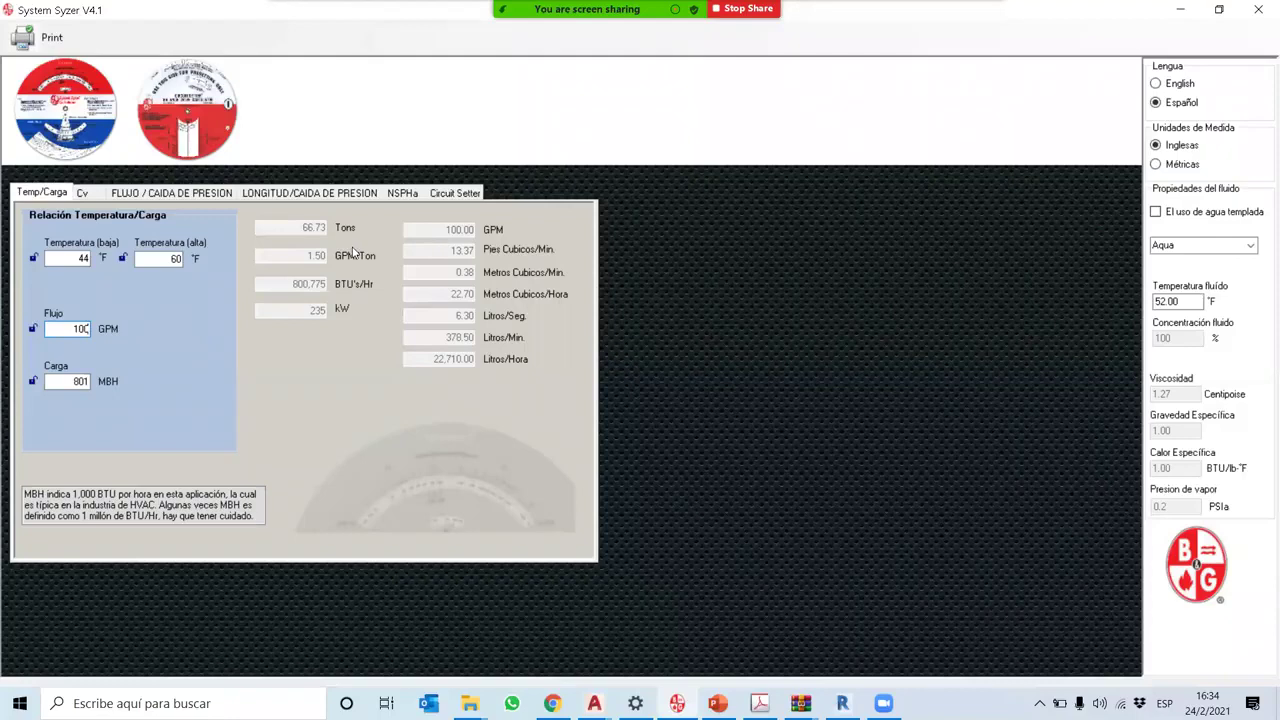
Step: On the flow/pressure-drop tab, set 500 GPM in steel pipe with a 3/4 in size
{"action": "left_click", "coordinate": [143, 194]}
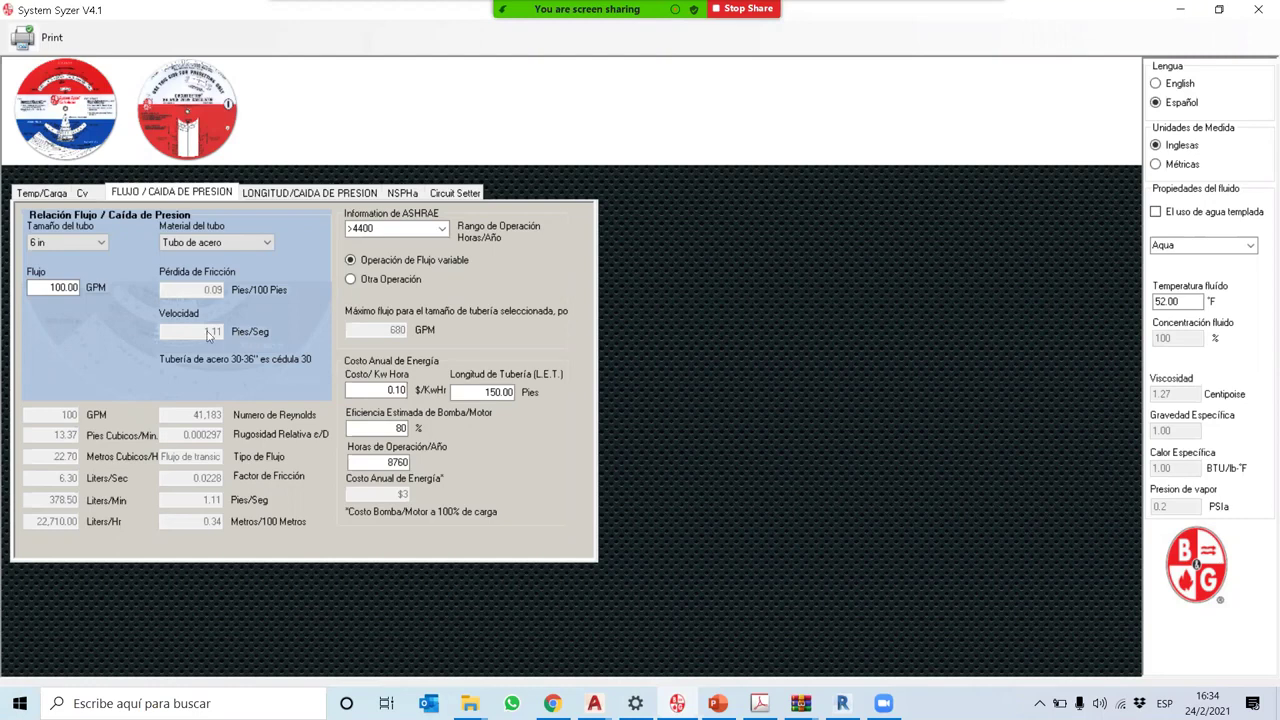
{"action": "double_click", "coordinate": [47, 287]}
{"action": "type", "text": "500"}
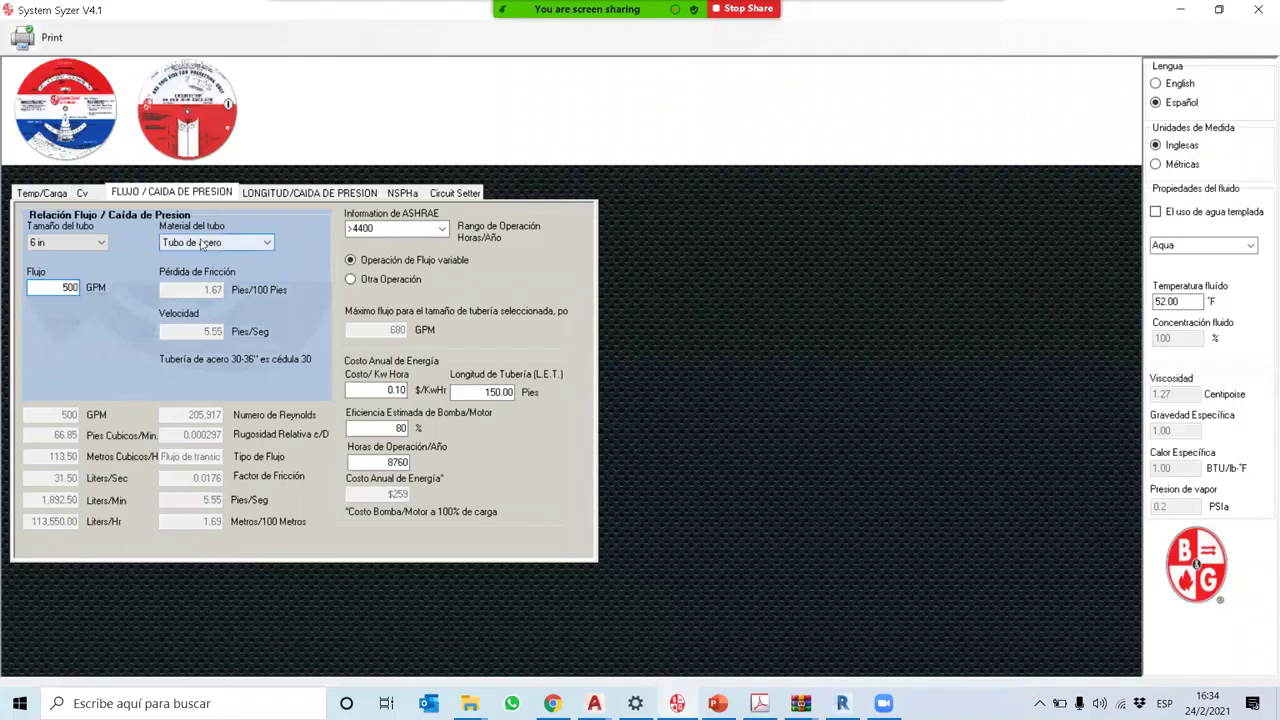
{"action": "left_click", "coordinate": [268, 243]}
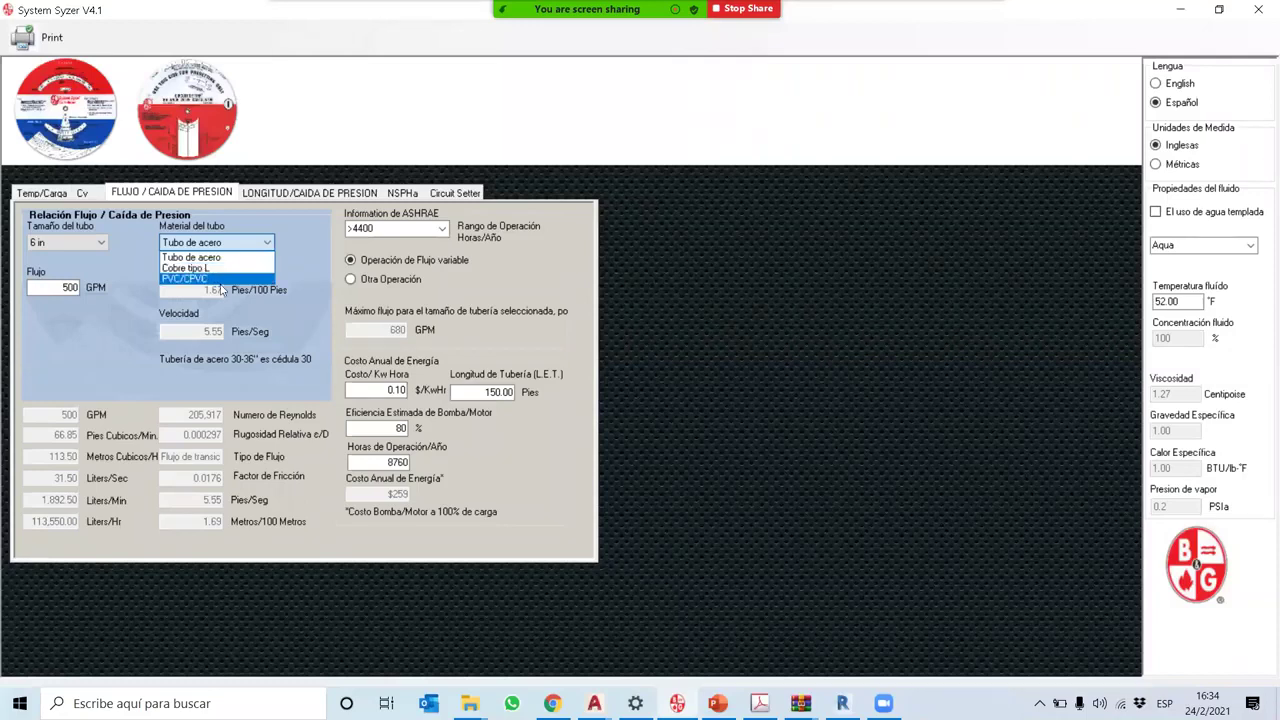
{"action": "left_click", "coordinate": [119, 258]}
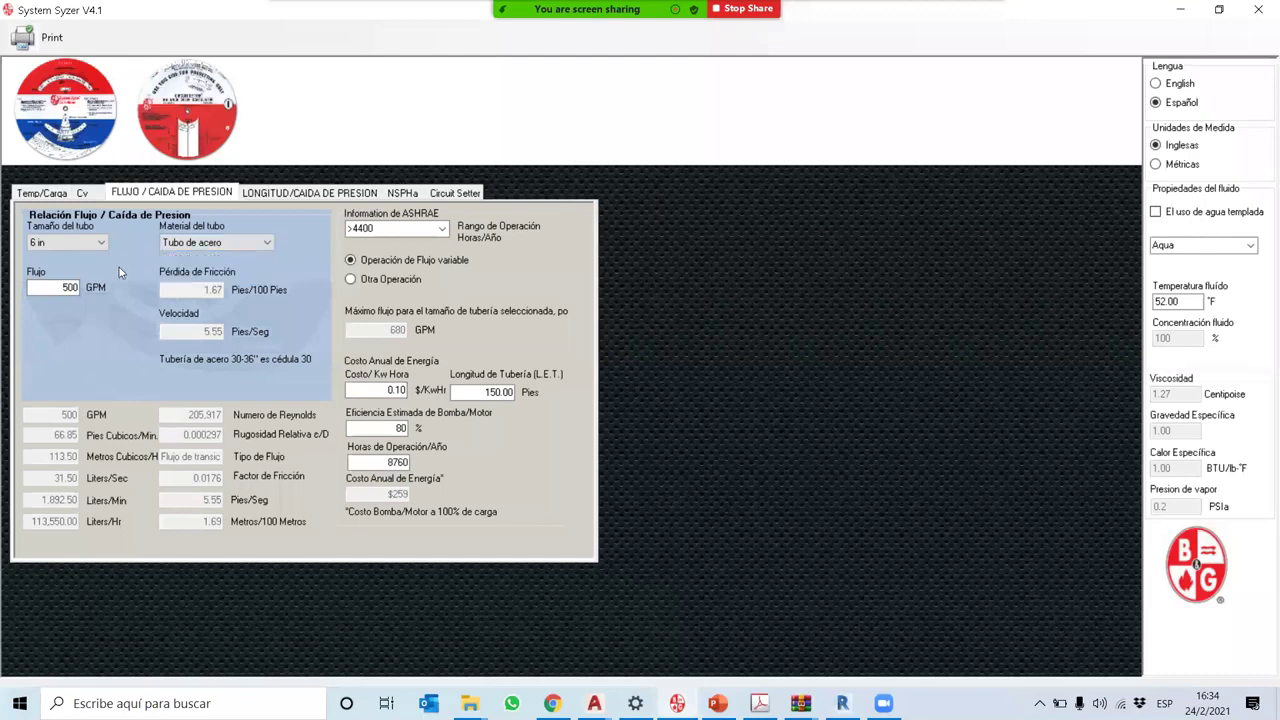
{"action": "left_click", "coordinate": [70, 242]}
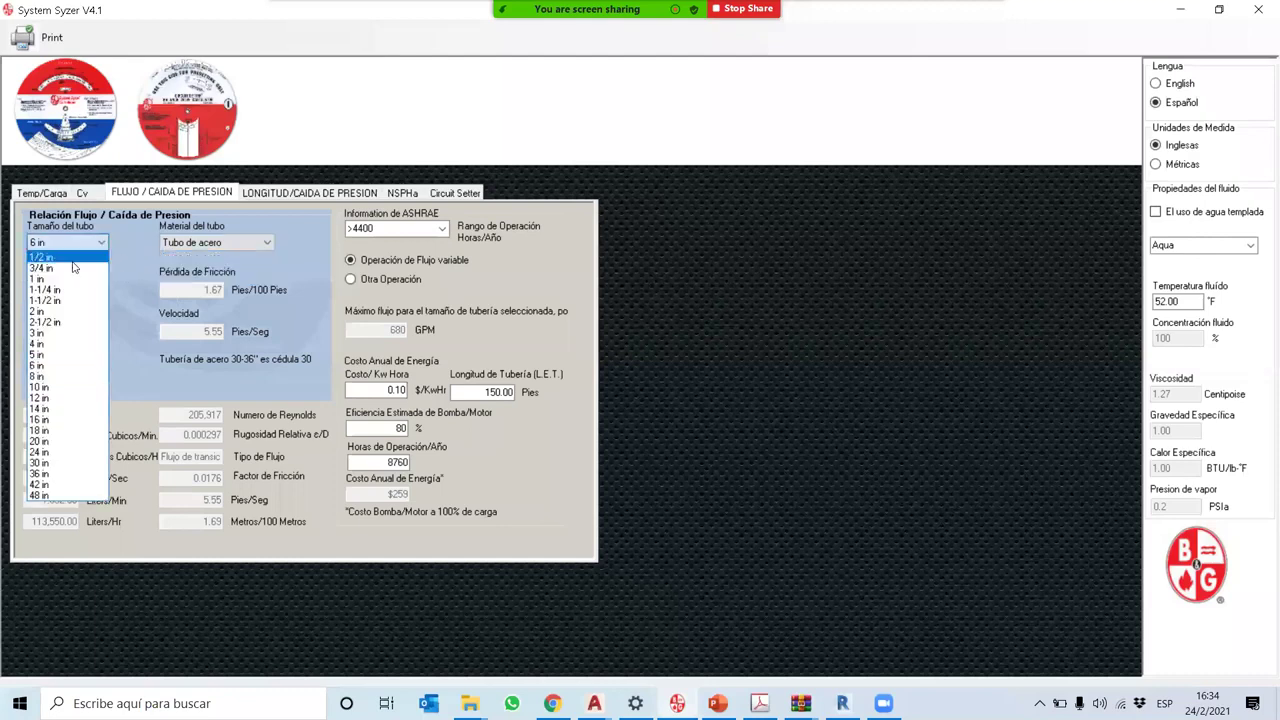
{"action": "left_click", "coordinate": [75, 268]}
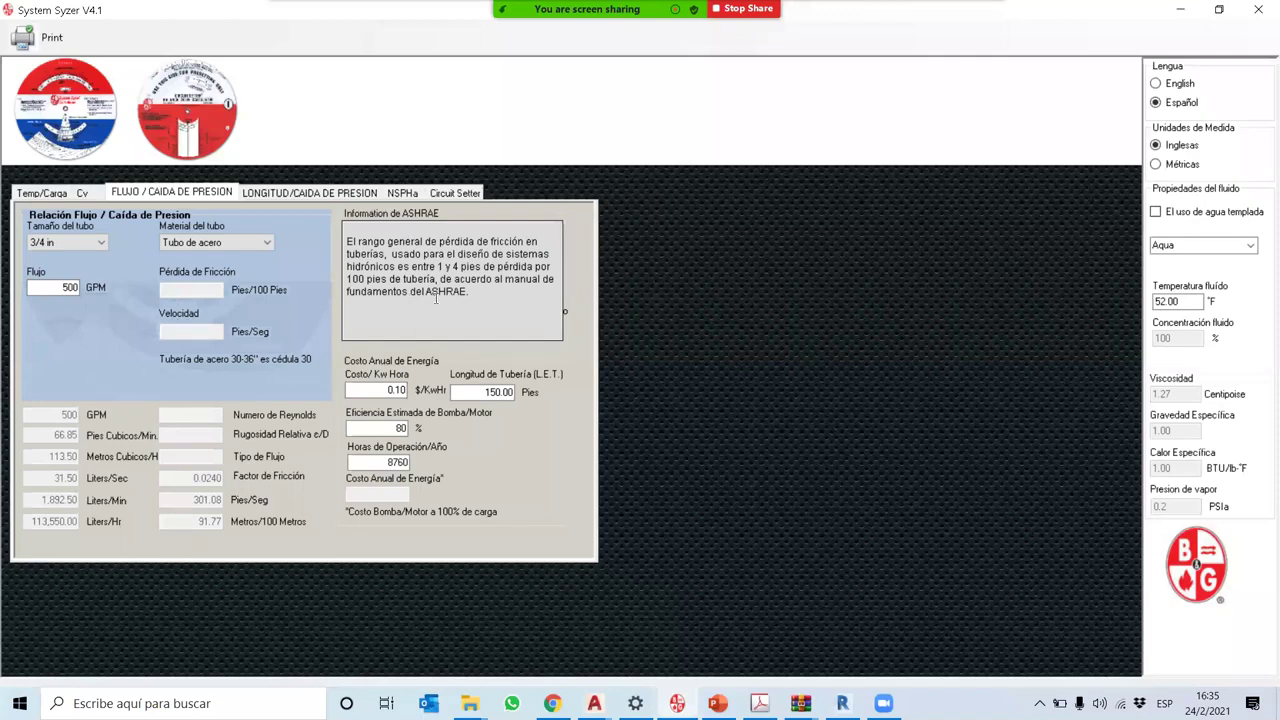
Step: Compare 2, 3, 4, 5 and 6 in steel pipe sizes at 500 GPM, ending on 6 in
{"action": "left_click", "coordinate": [62, 287]}
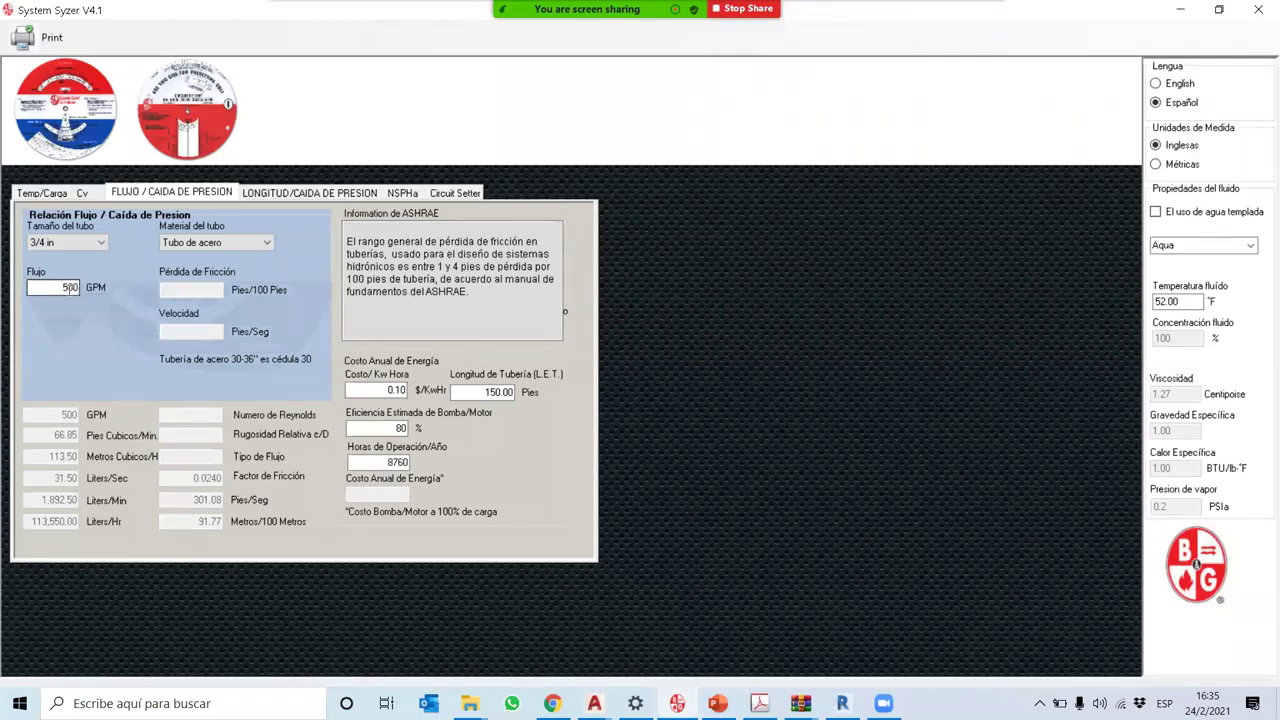
{"action": "left_click", "coordinate": [103, 243]}
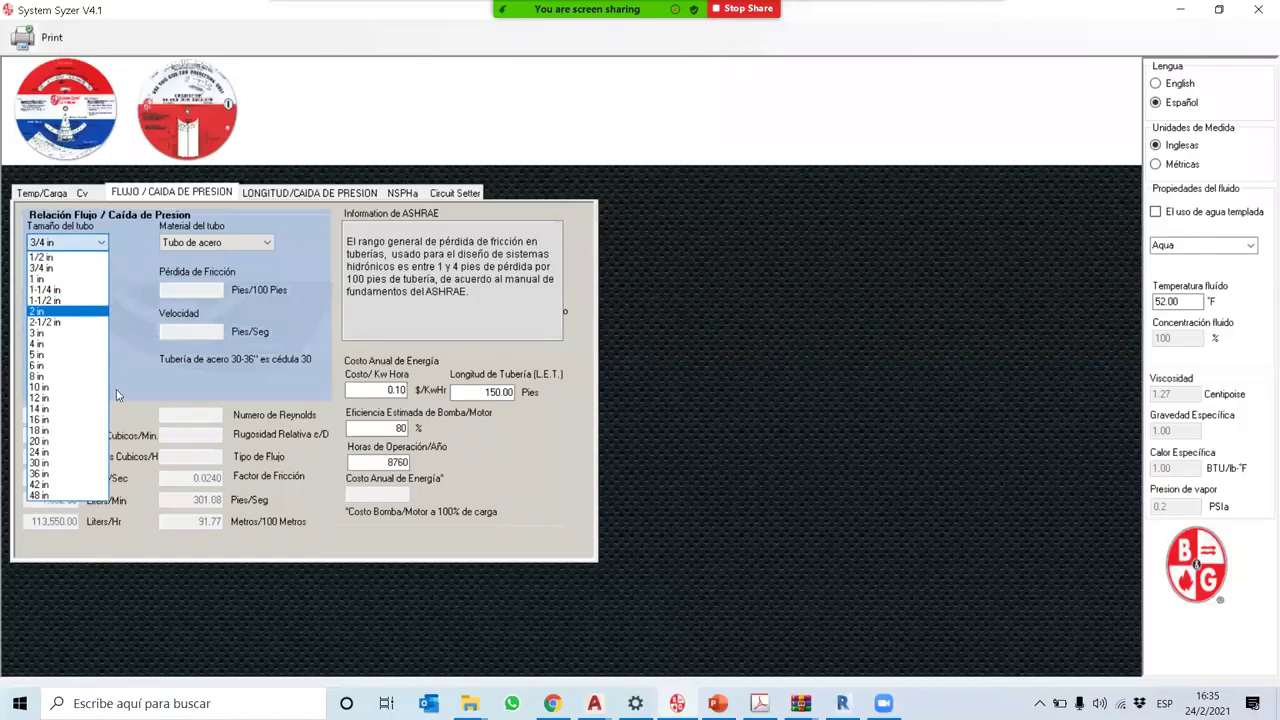
{"action": "left_click", "coordinate": [60, 311]}
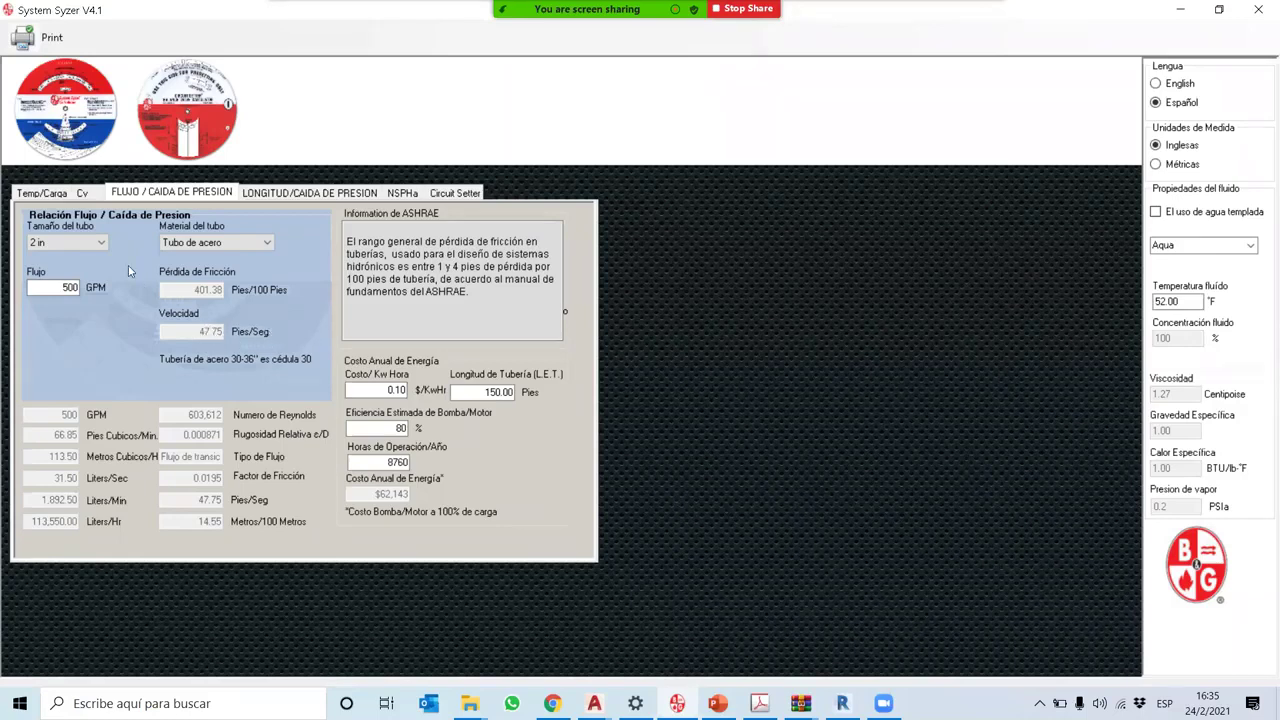
{"action": "left_click", "coordinate": [103, 243]}
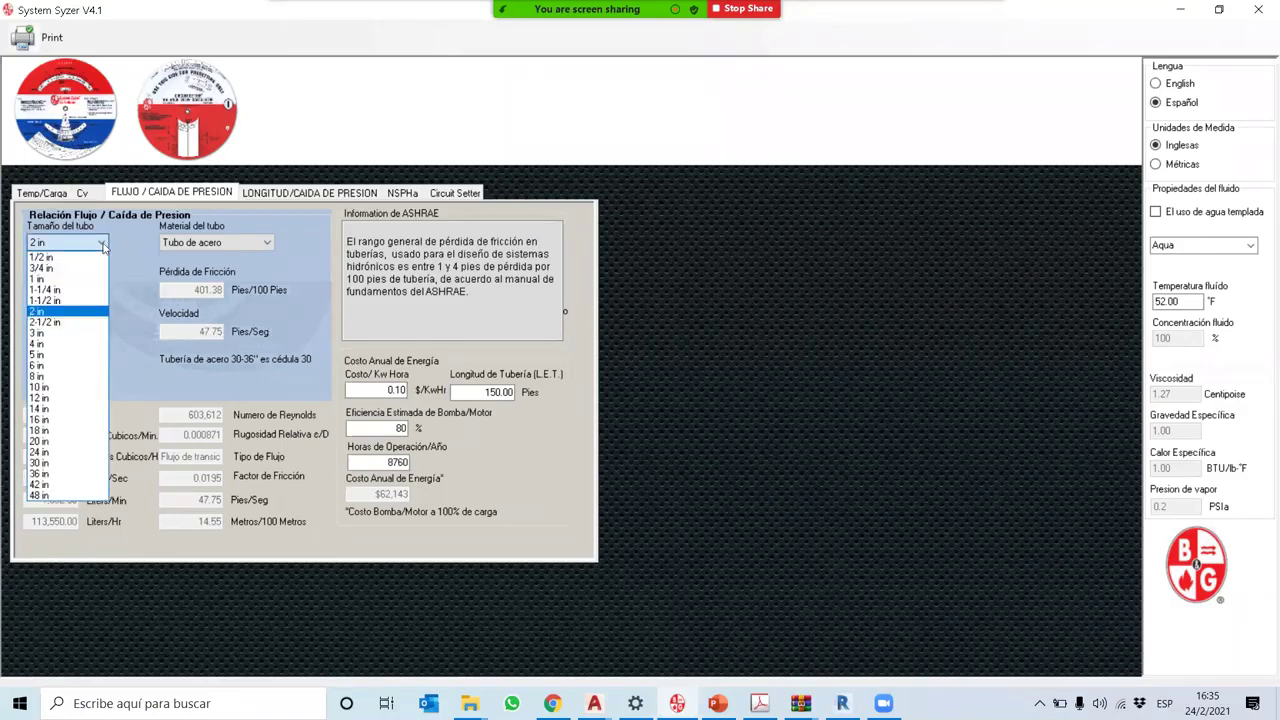
{"action": "left_click", "coordinate": [60, 335]}
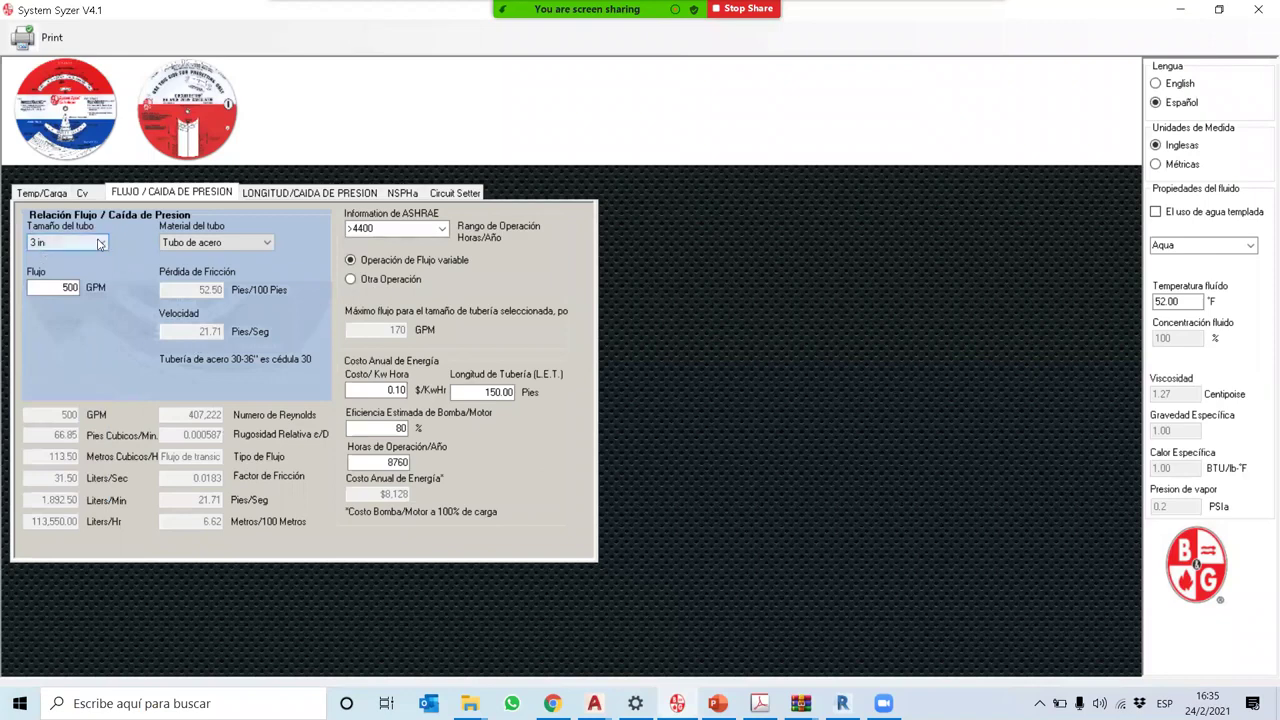
{"action": "left_click", "coordinate": [65, 243]}
{"action": "left_click", "coordinate": [56, 340]}
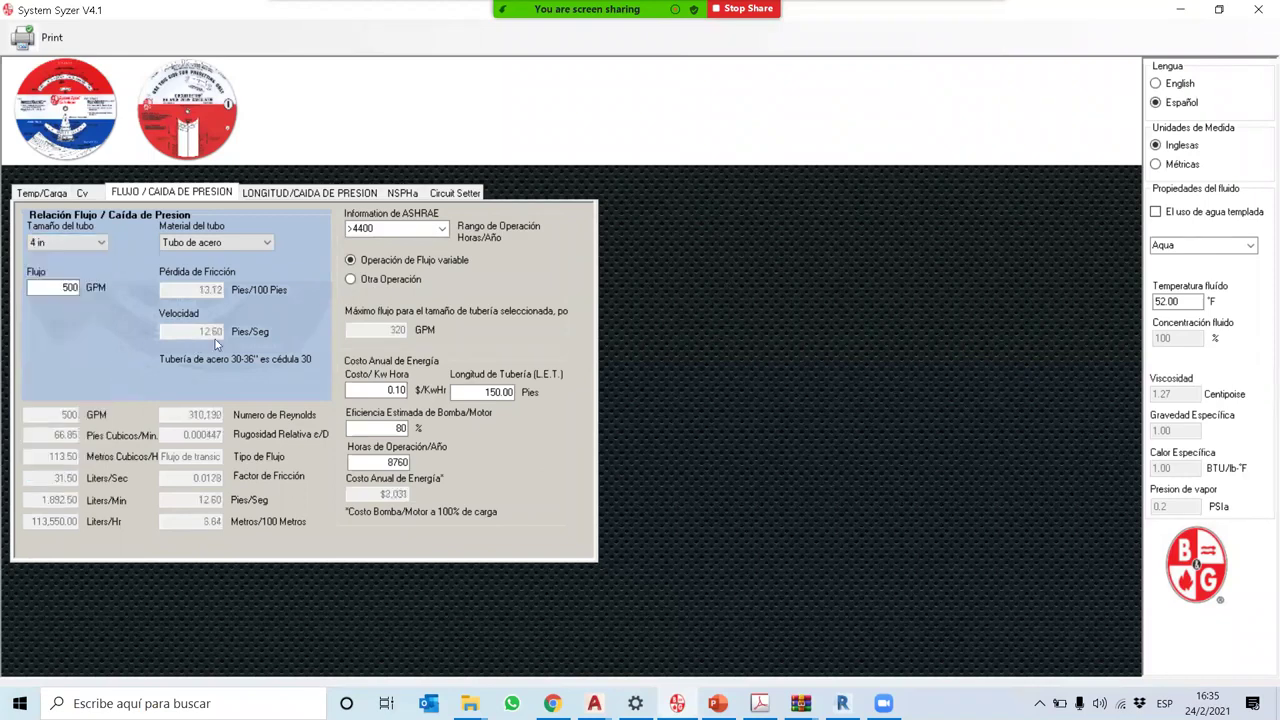
{"action": "left_click", "coordinate": [101, 243]}
{"action": "left_click", "coordinate": [40, 354]}
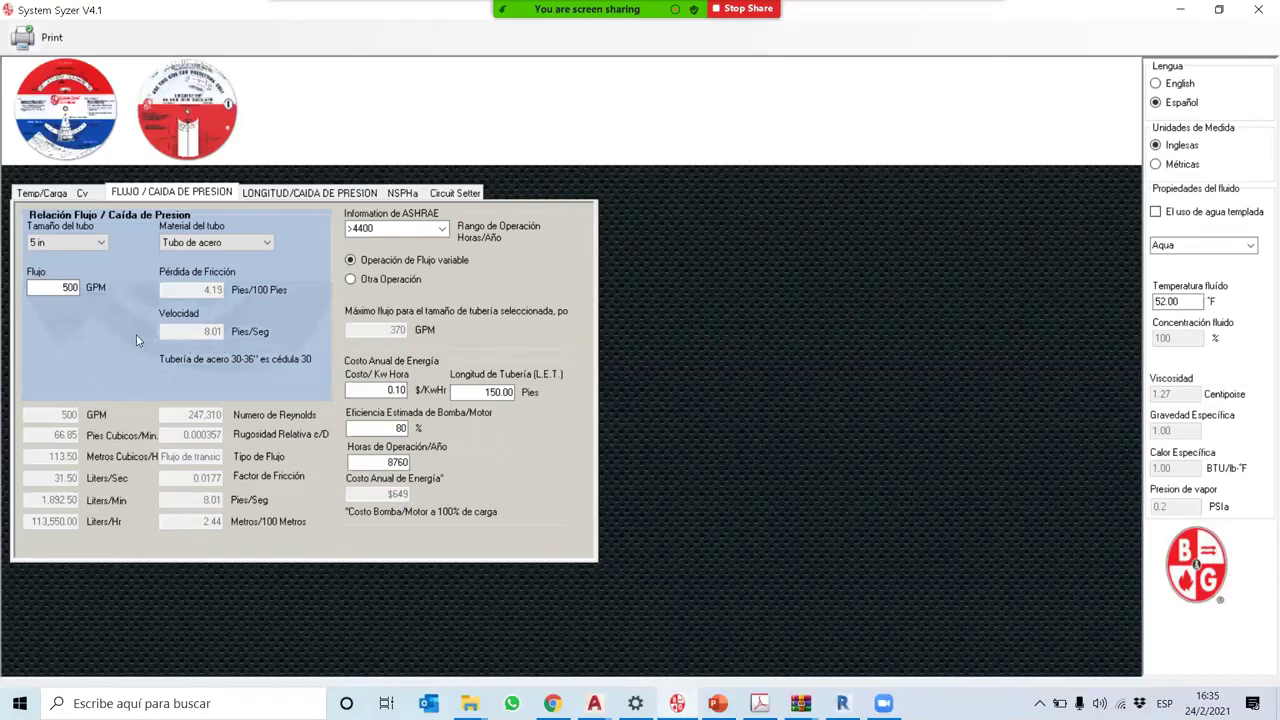
{"action": "left_click", "coordinate": [100, 243]}
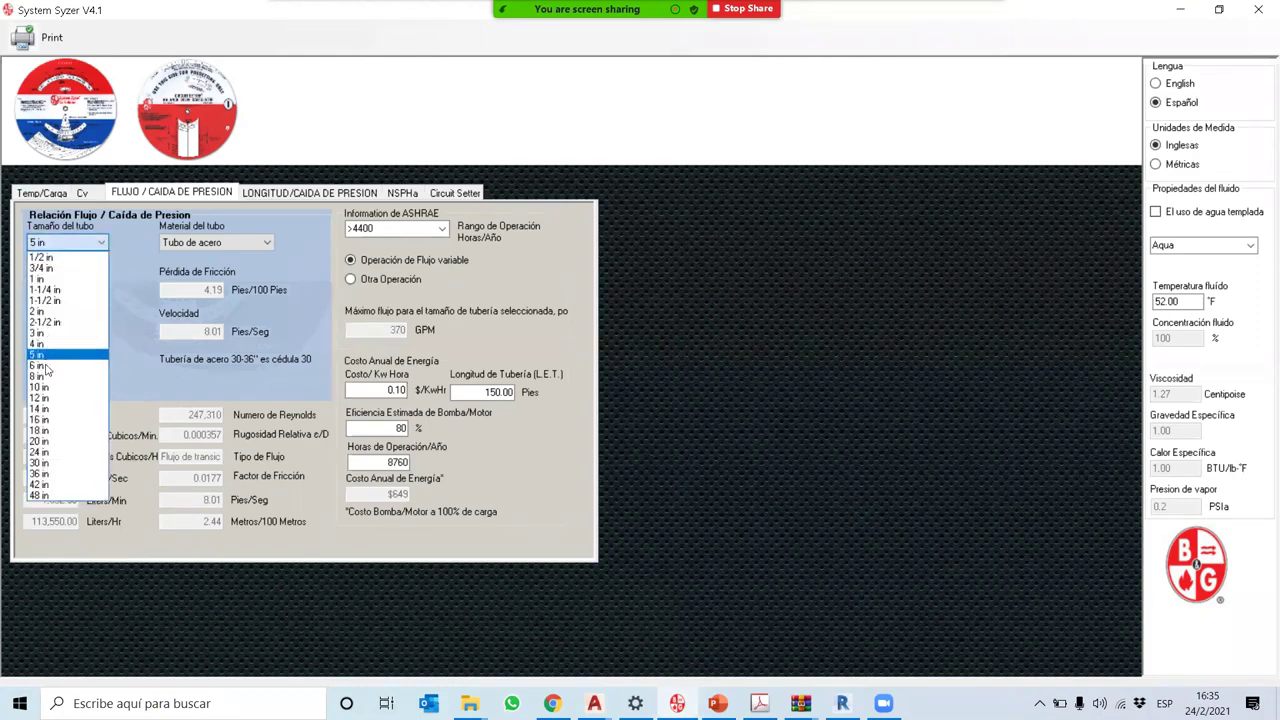
{"action": "left_click", "coordinate": [46, 366]}
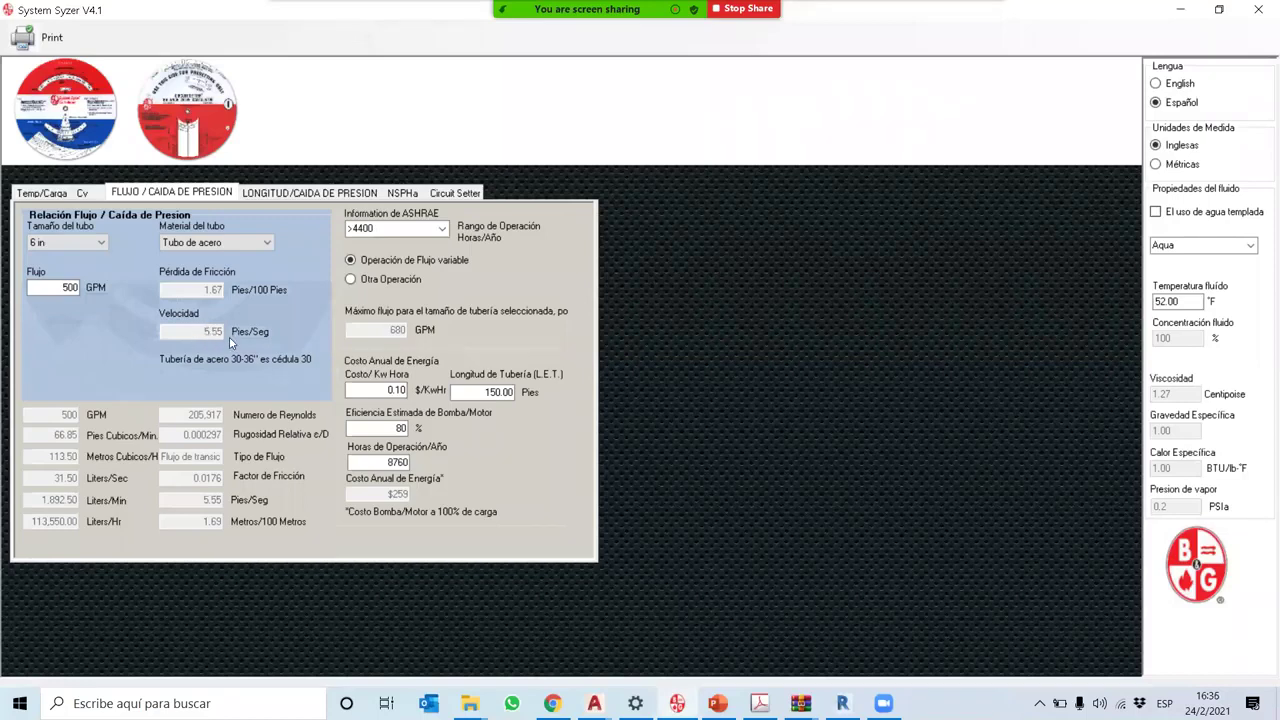
Step: Raise the flow to 800 GPM with 6 in pipe and view the length/pressure-drop calculation
{"action": "double_click", "coordinate": [65, 288]}
{"action": "type", "text": "800"}
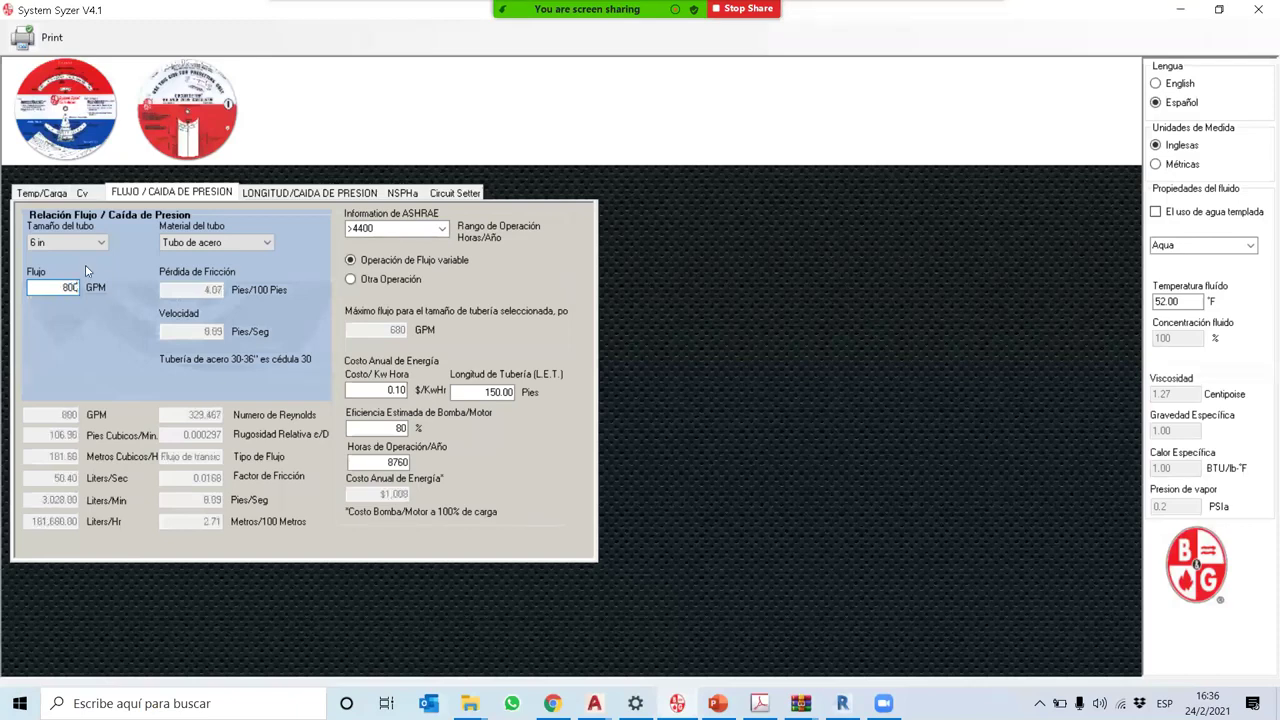
{"action": "left_click", "coordinate": [102, 243]}
{"action": "left_click", "coordinate": [184, 341]}
{"action": "left_click", "coordinate": [310, 193]}
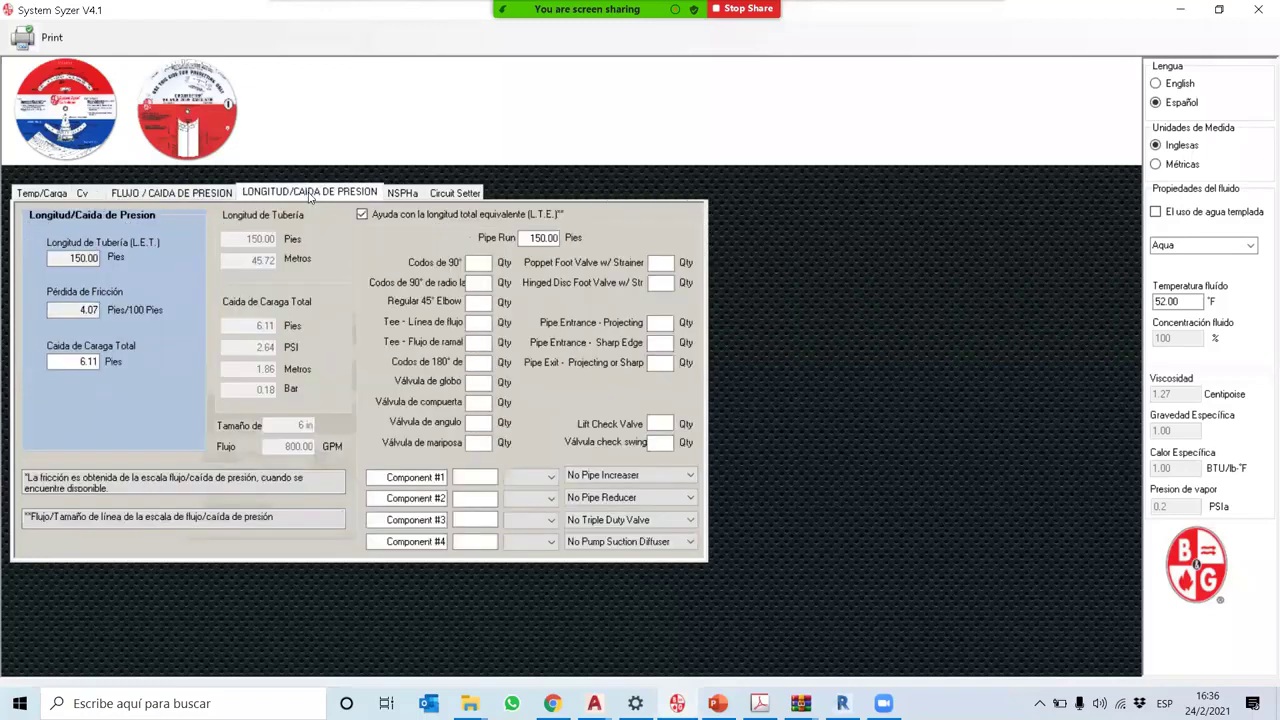
Step: Change the pipe length from 150 to 300 ft, giving 12.21 ft (5.29 PSI) total drop
{"action": "left_click", "coordinate": [68, 258]}
{"action": "double_click", "coordinate": [68, 258]}
{"action": "left_click", "coordinate": [183, 197]}
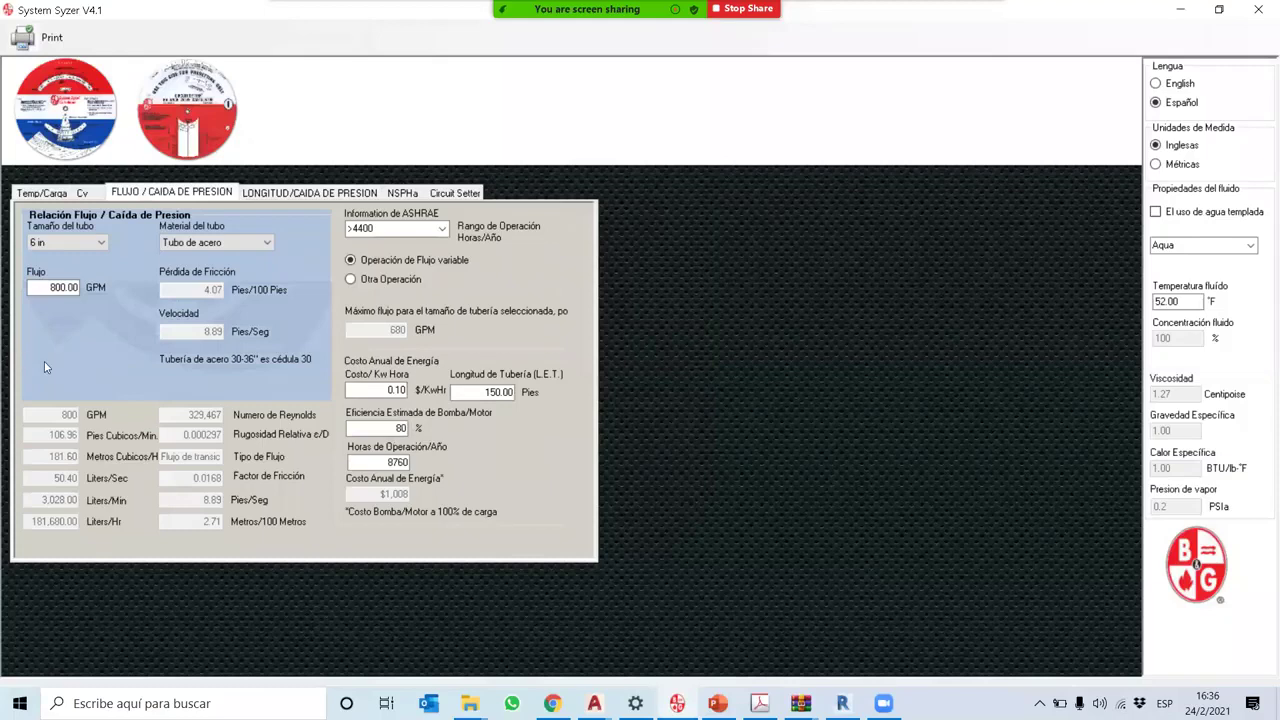
{"action": "left_click", "coordinate": [313, 194]}
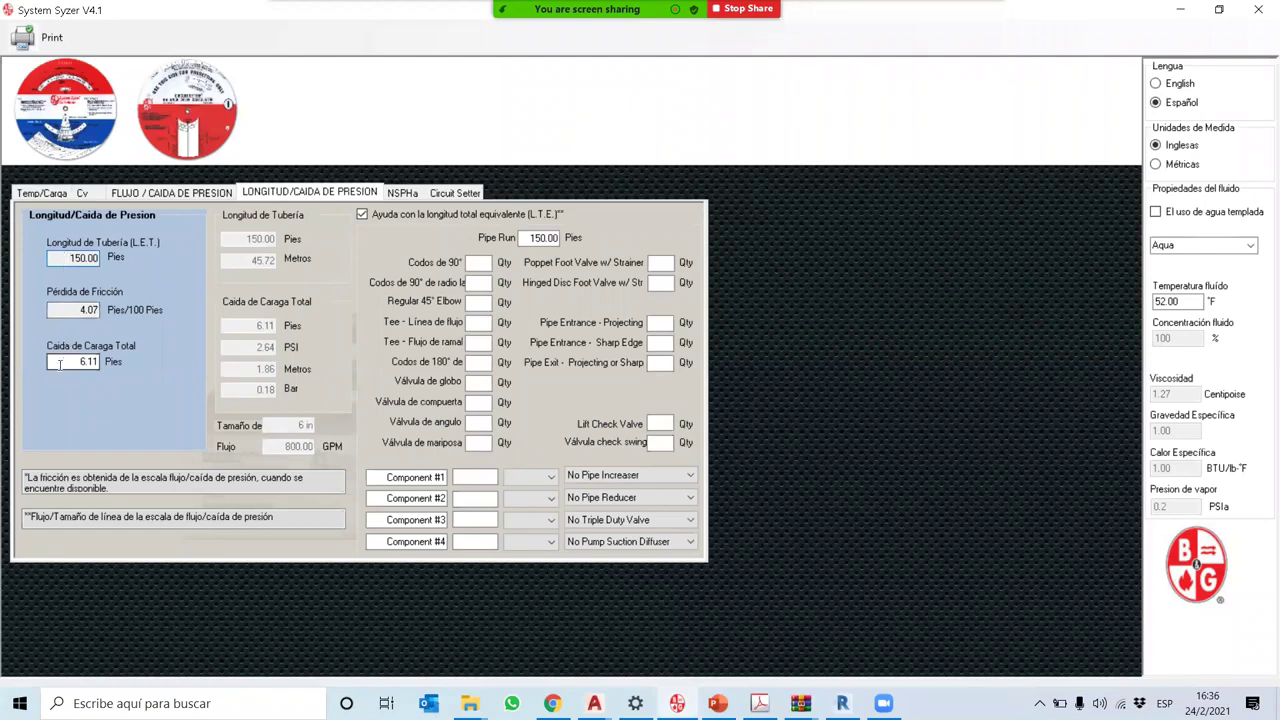
{"action": "left_click_drag", "start_coordinate": [71, 257], "coordinate": [132, 257]}
{"action": "left_click", "coordinate": [362, 215]}
{"action": "left_click", "coordinate": [84, 258]}
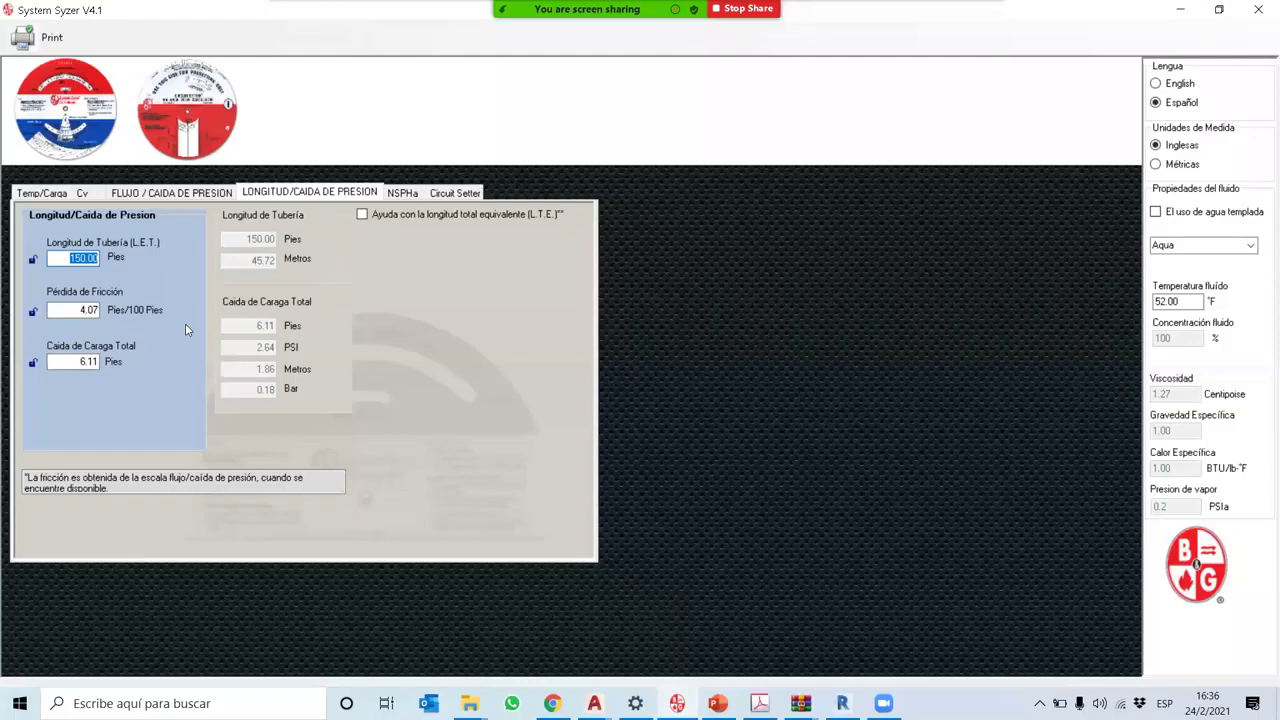
{"action": "type", "text": "300"}
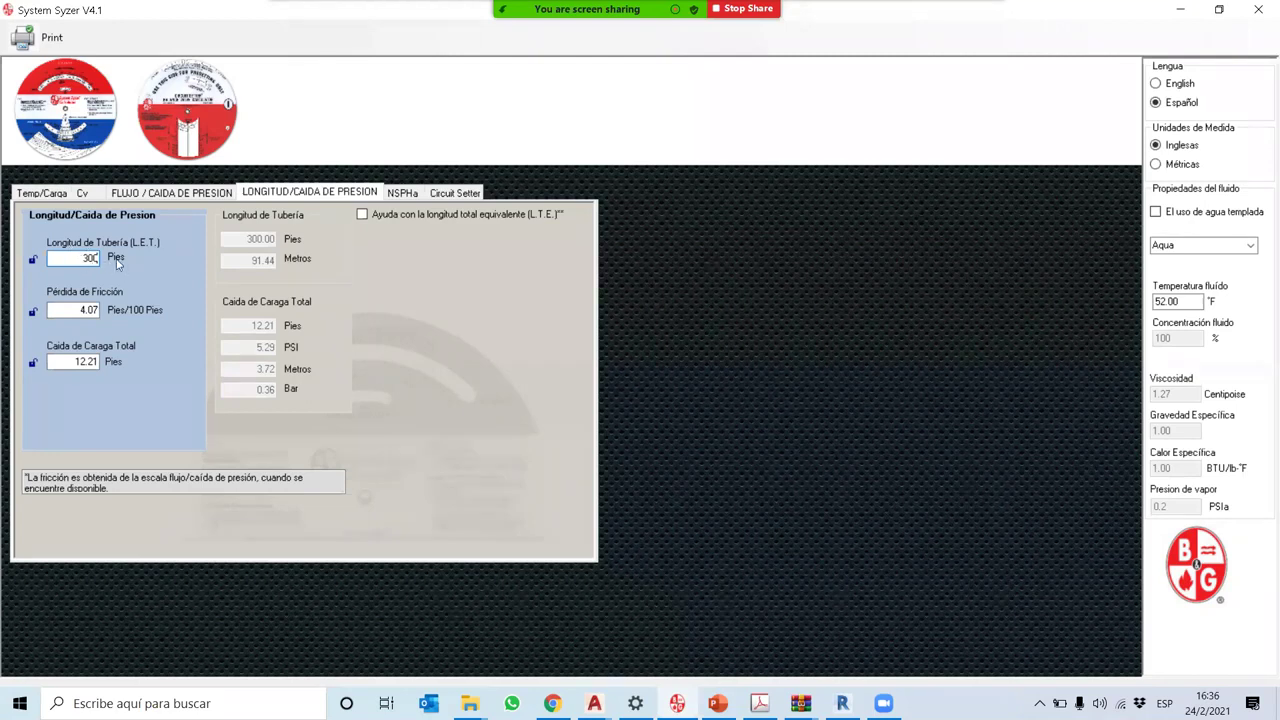
{"action": "left_click", "coordinate": [149, 195]}
{"action": "left_click", "coordinate": [361, 215]}
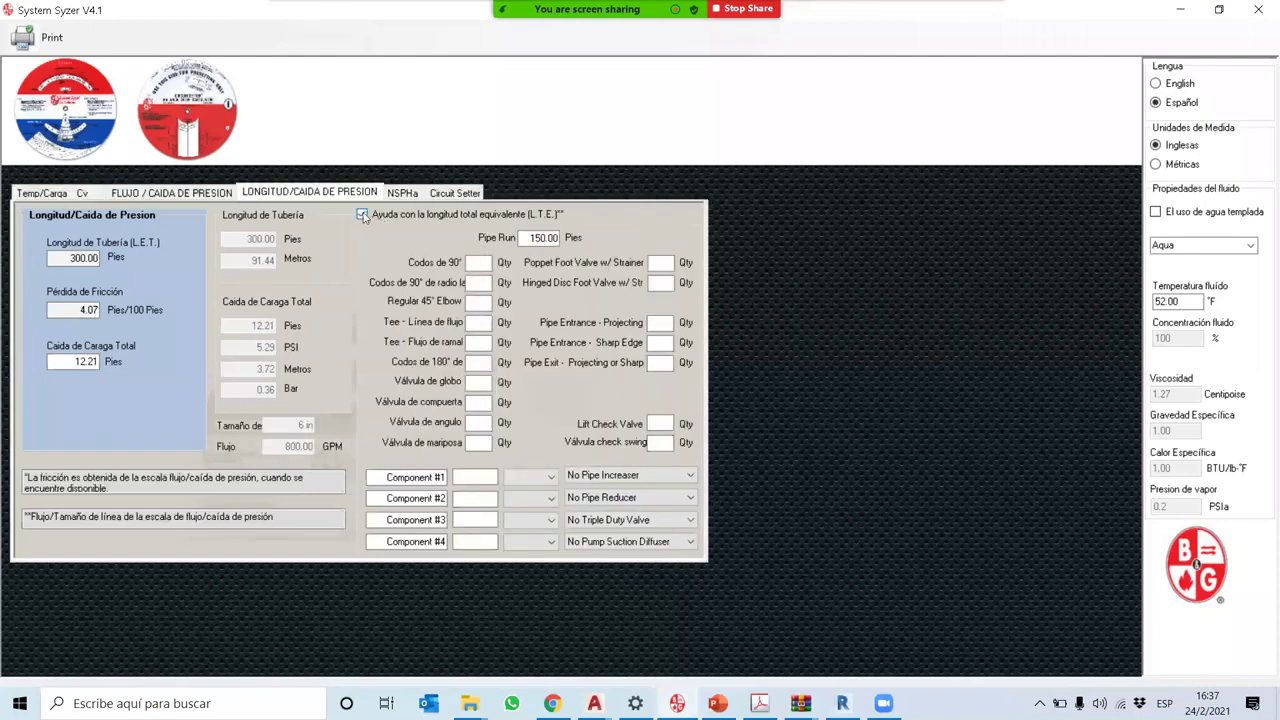
{"action": "left_click", "coordinate": [361, 215]}
Step: Enter fittings: 4 standard 90° elbows, 1 long-radius elbow, 1 gate valve, 1 swing check valve
{"action": "left_click", "coordinate": [362, 216]}
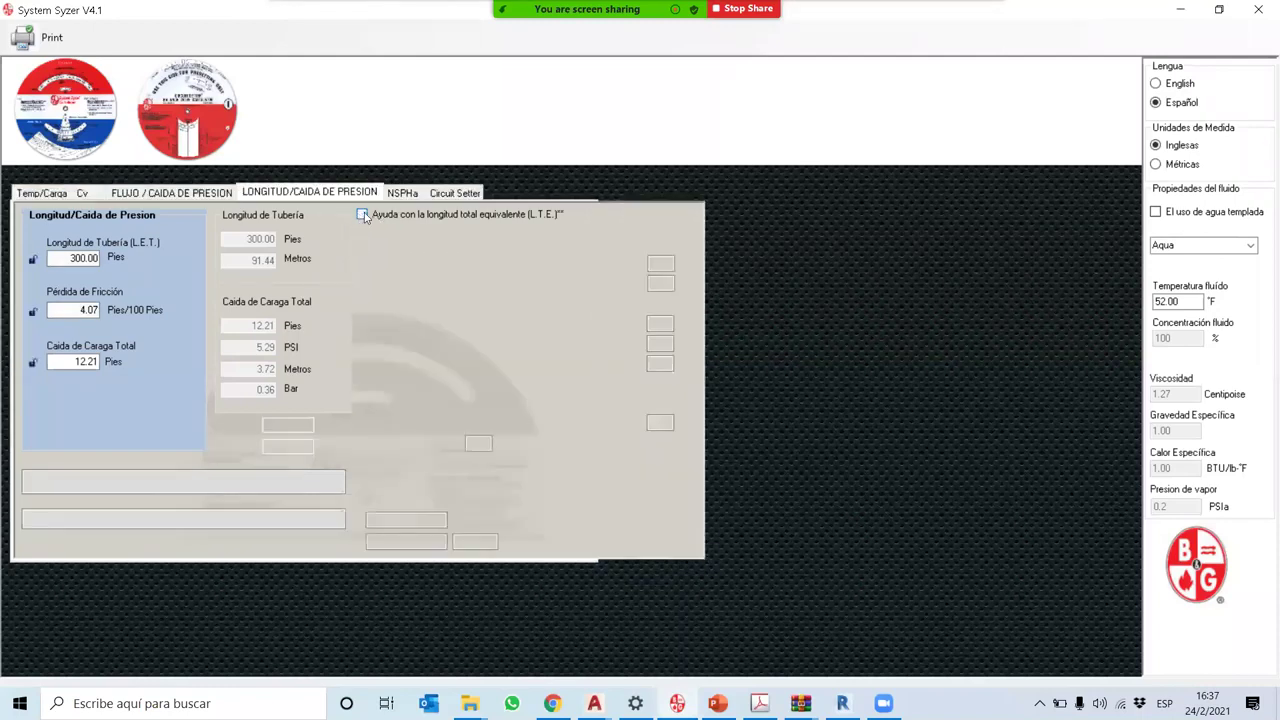
{"action": "left_click", "coordinate": [480, 284]}
{"action": "type", "text": "2"}
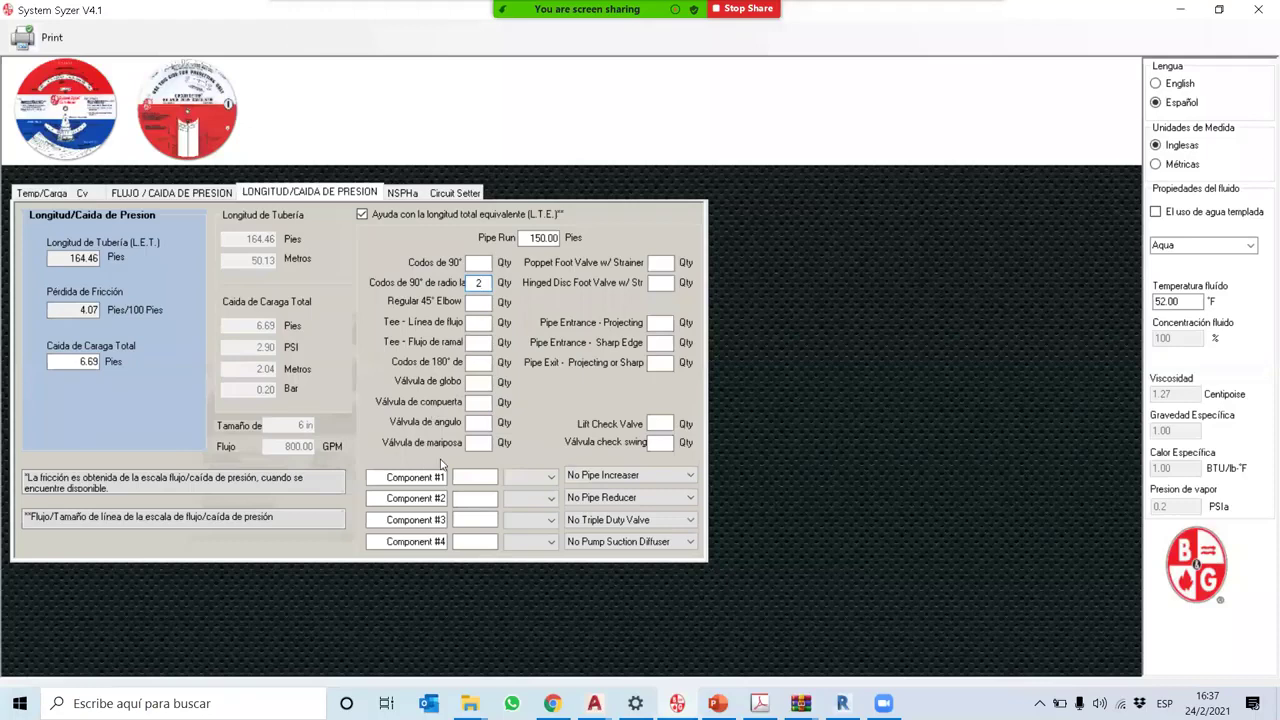
{"action": "left_click", "coordinate": [478, 402]}
{"action": "type", "text": "1"}
{"action": "left_click", "coordinate": [659, 441]}
{"action": "type", "text": "1"}
{"action": "double_click", "coordinate": [470, 284]}
{"action": "type", "text": "1"}
{"action": "left_click", "coordinate": [479, 262]}
{"action": "type", "text": "4"}
{"action": "left_click", "coordinate": [171, 192]}
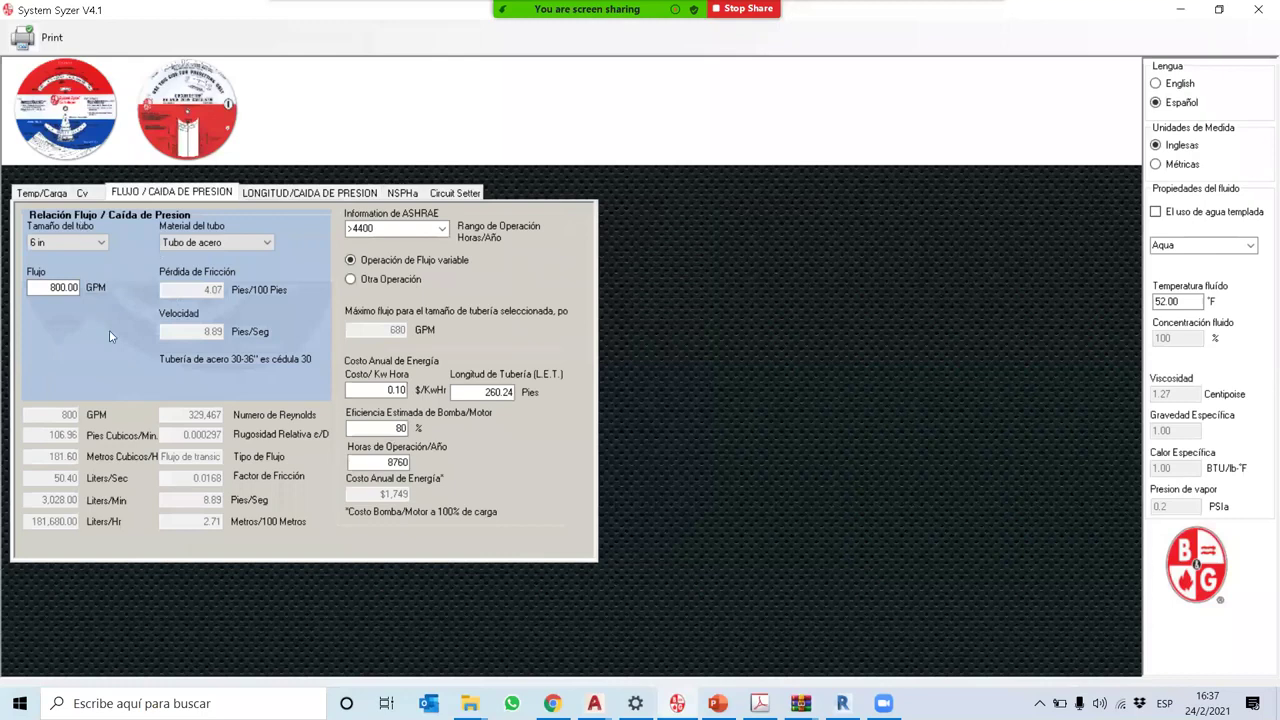
{"action": "left_click", "coordinate": [288, 193]}
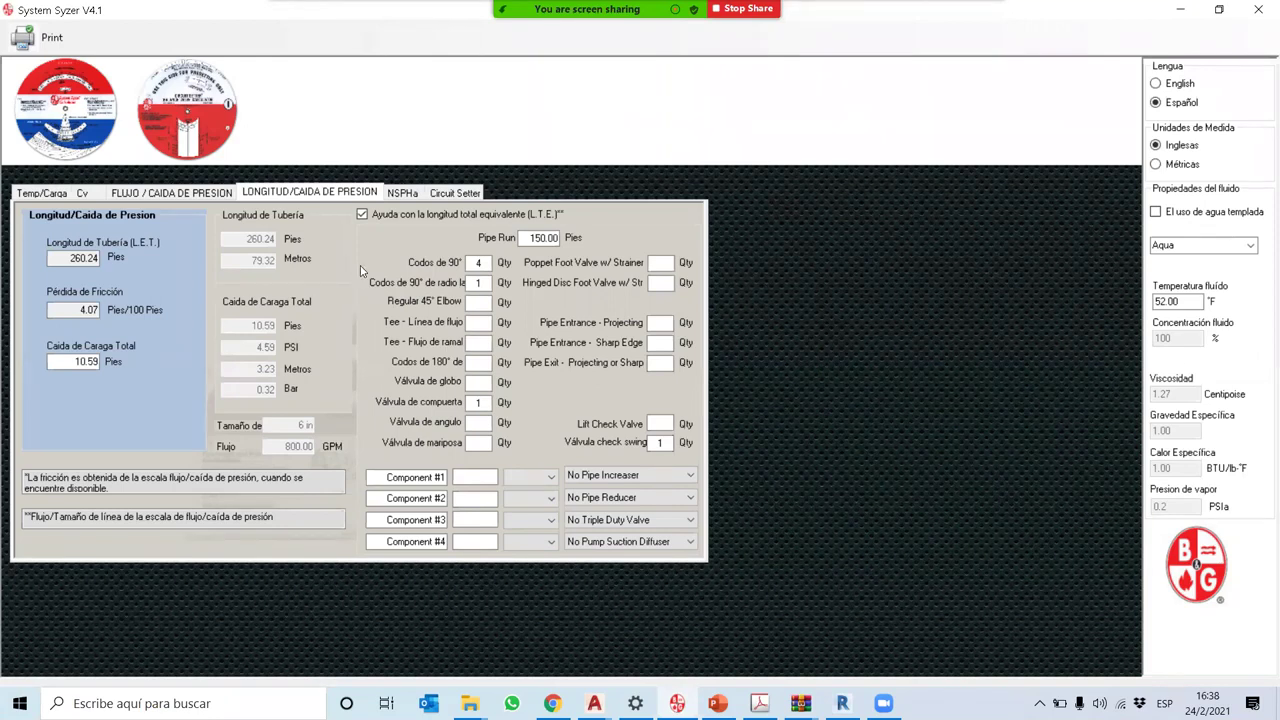
Step: Set the NPSHa site elevation to 1,000 ft in System Syzer
{"action": "left_click", "coordinate": [403, 193]}
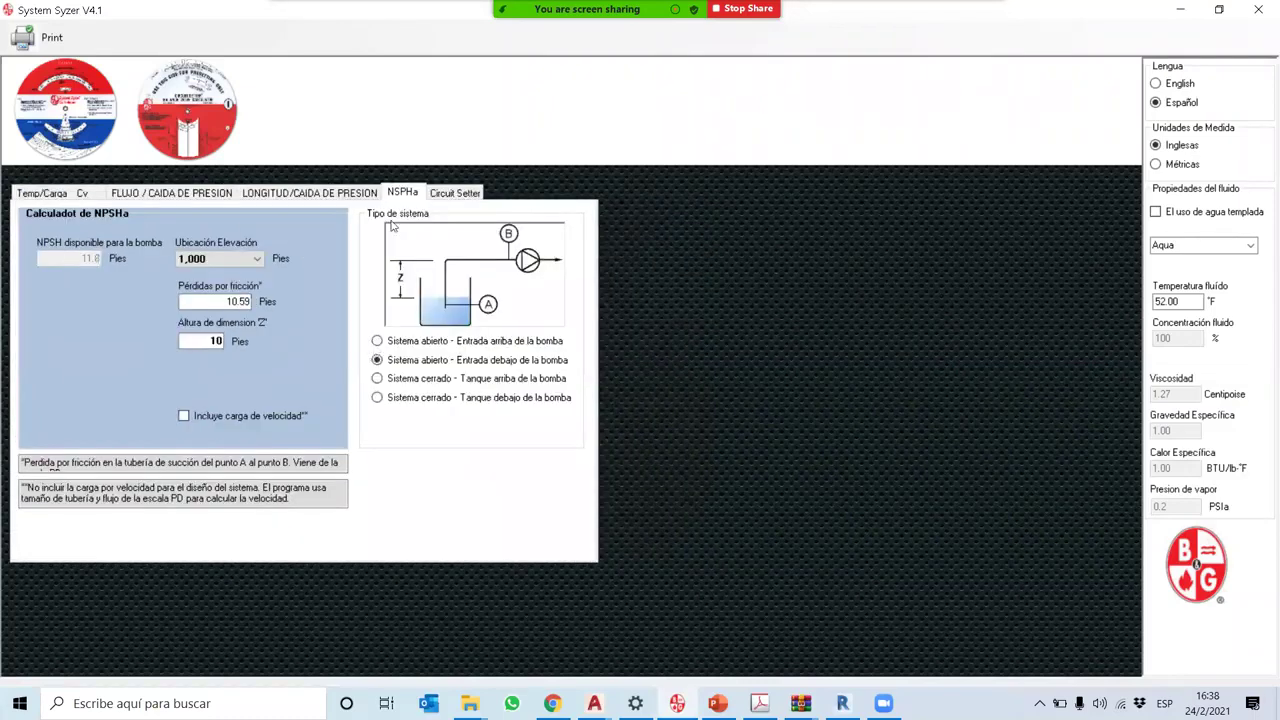
{"action": "left_click", "coordinate": [347, 194]}
{"action": "left_click", "coordinate": [405, 199]}
{"action": "left_click", "coordinate": [257, 259]}
{"action": "left_click", "coordinate": [323, 237]}
{"action": "left_click", "coordinate": [257, 260]}
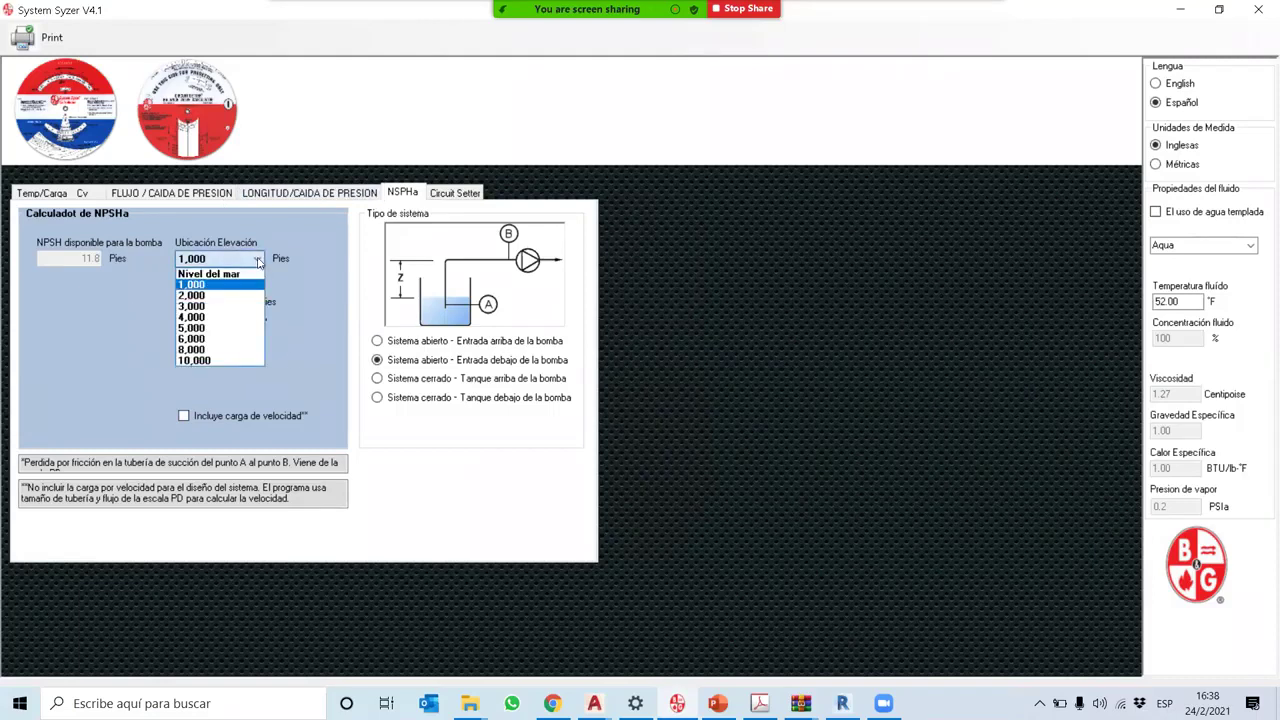
{"action": "left_click", "coordinate": [190, 295]}
{"action": "left_click", "coordinate": [257, 259]}
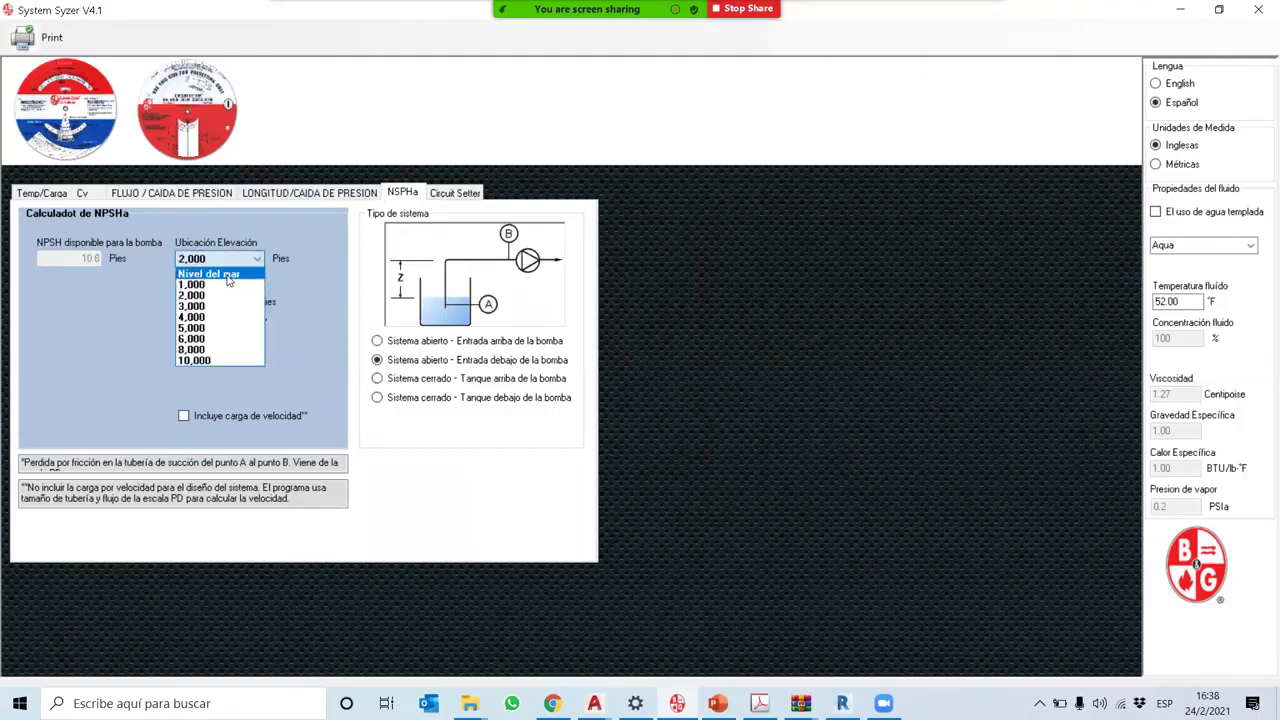
{"action": "left_click", "coordinate": [226, 285]}
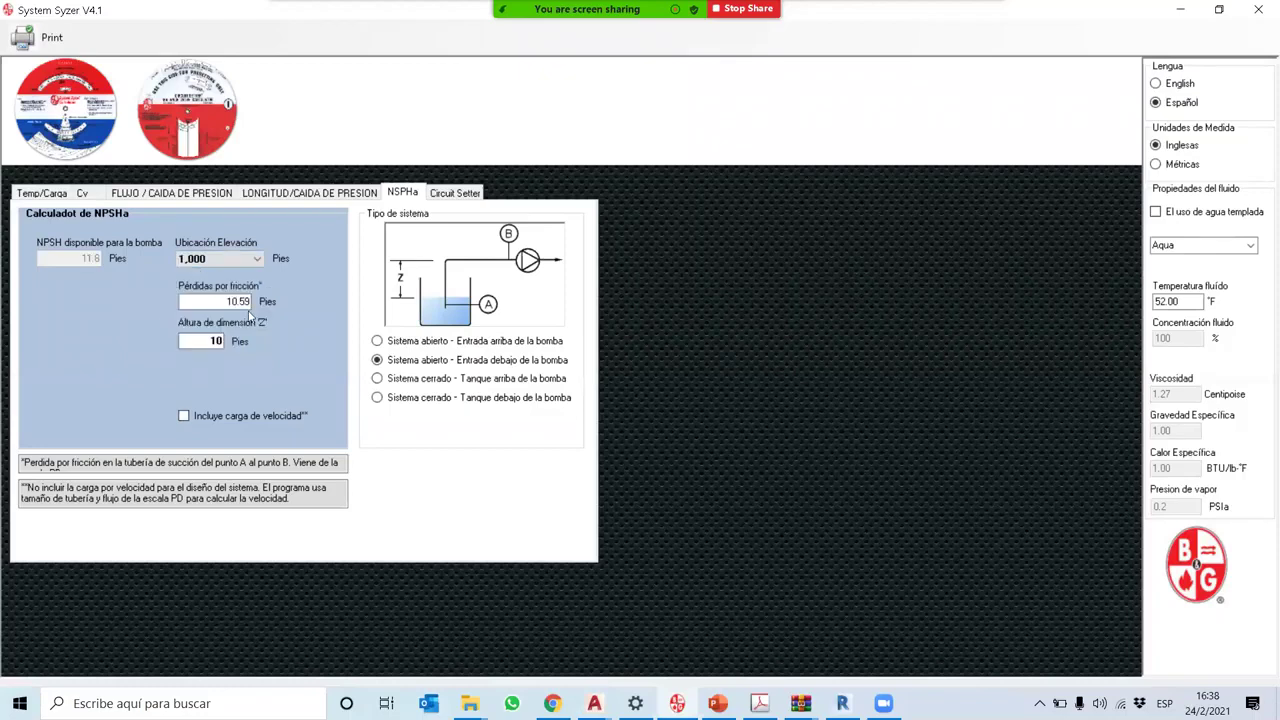
Step: Confirm the 10.59 ft suction friction loss on the pipe length page, then return to NPSHa
{"action": "left_click_drag", "start_coordinate": [226, 301], "coordinate": [258, 312]}
{"action": "left_click", "coordinate": [272, 193]}
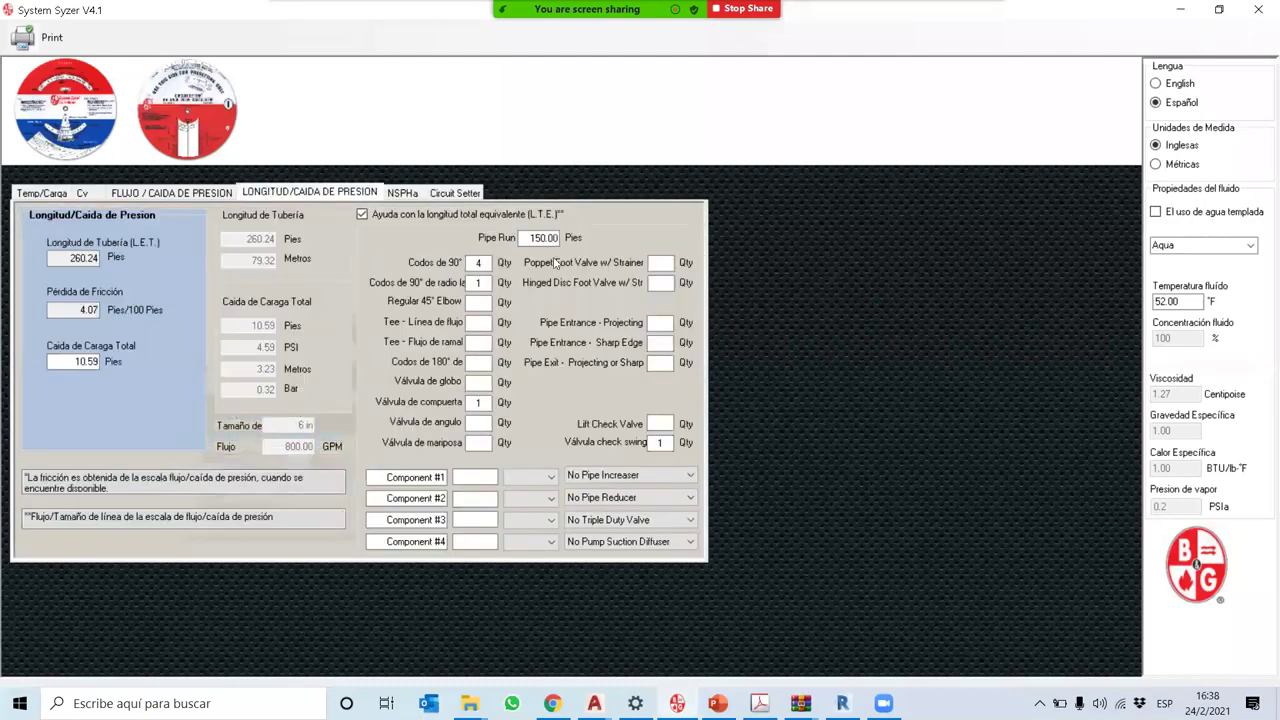
{"action": "left_click", "coordinate": [90, 362]}
{"action": "left_click", "coordinate": [403, 194]}
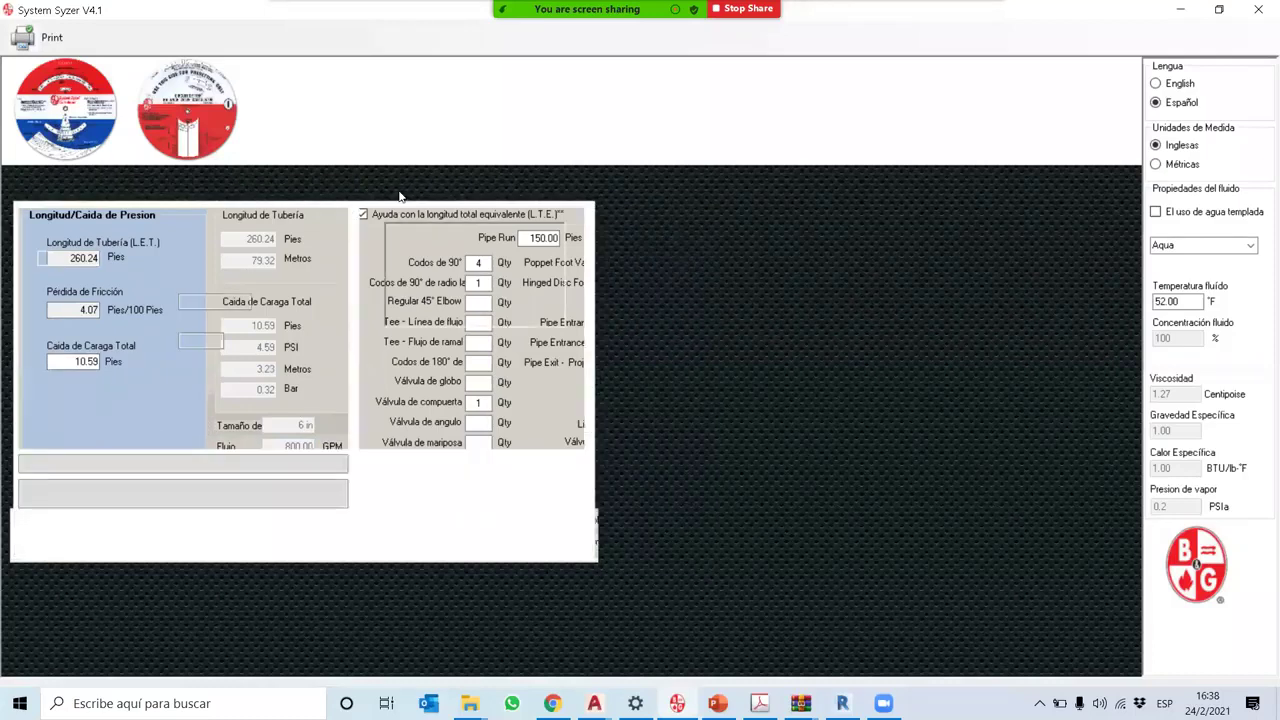
{"action": "left_click", "coordinate": [204, 341]}
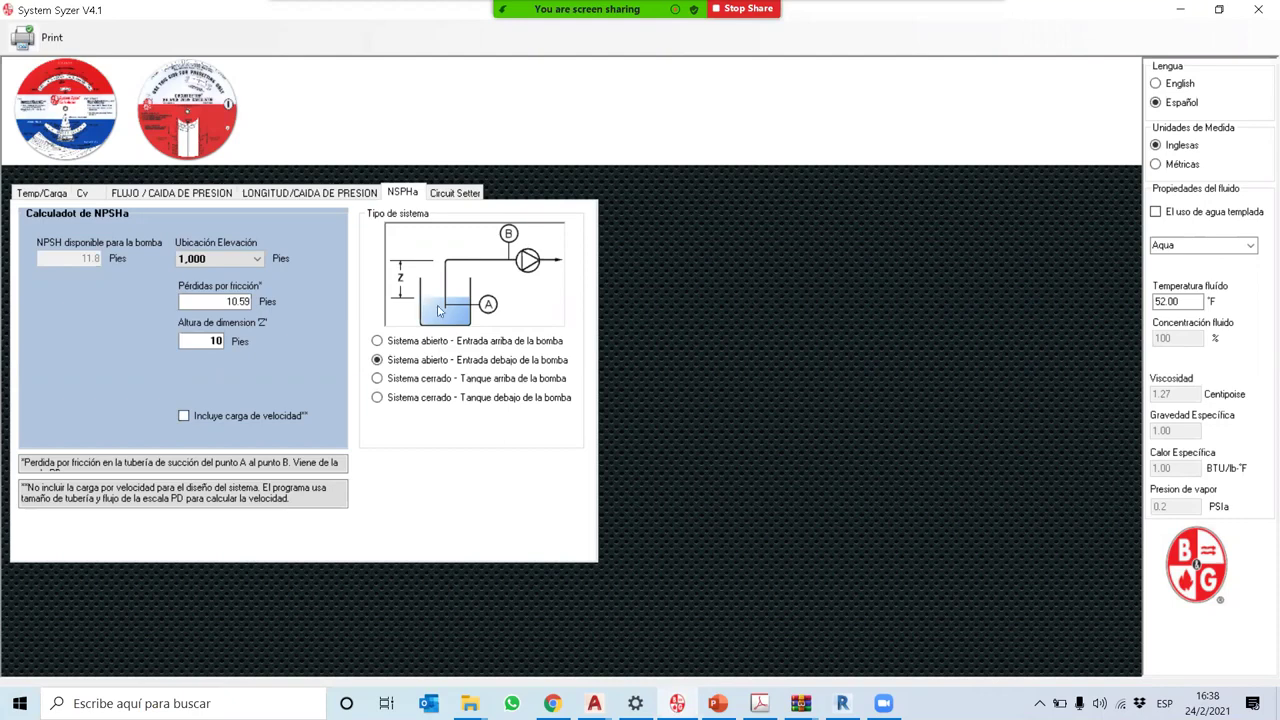
Step: Try Z dimension heights of 14, 20 and 24 ft, finally setting it to 6 ft
{"action": "double_click", "coordinate": [200, 341]}
{"action": "double_click", "coordinate": [212, 341]}
{"action": "type", "text": "14"}
{"action": "double_click", "coordinate": [203, 341]}
{"action": "type", "text": "20"}
{"action": "double_click", "coordinate": [203, 341]}
{"action": "type", "text": "24"}
{"action": "left_click_drag", "start_coordinate": [196, 341], "coordinate": [255, 341]}
{"action": "type", "text": "6"}
Step: Compare the open tank above and below the pump, settling on 'Entrada debajo de la bomba'
{"action": "left_click", "coordinate": [377, 341]}
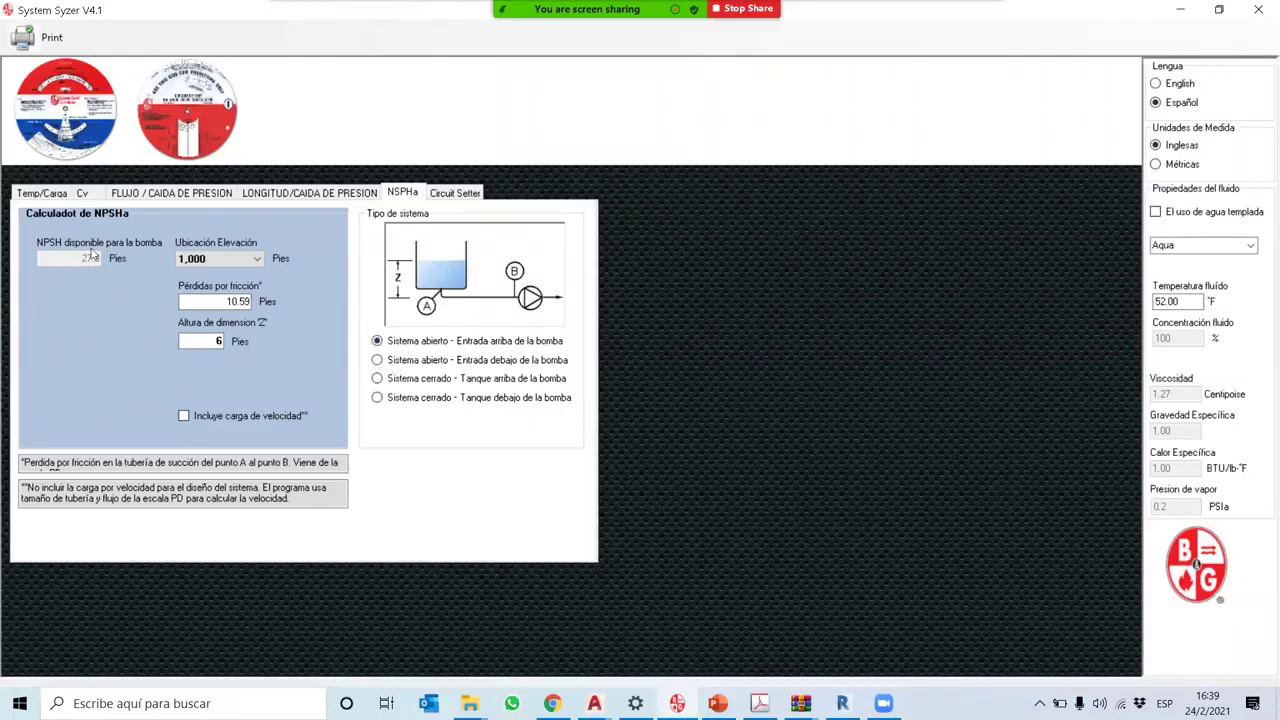
{"action": "left_click", "coordinate": [377, 360]}
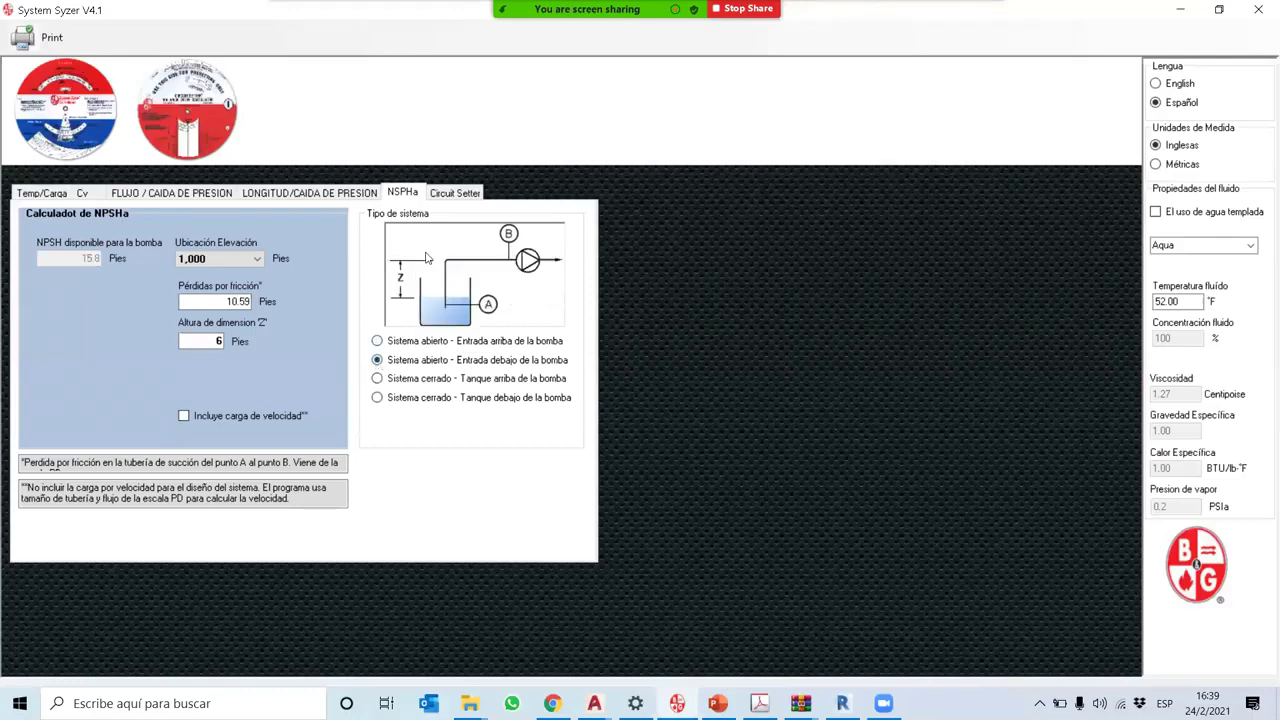
{"action": "left_click", "coordinate": [378, 341]}
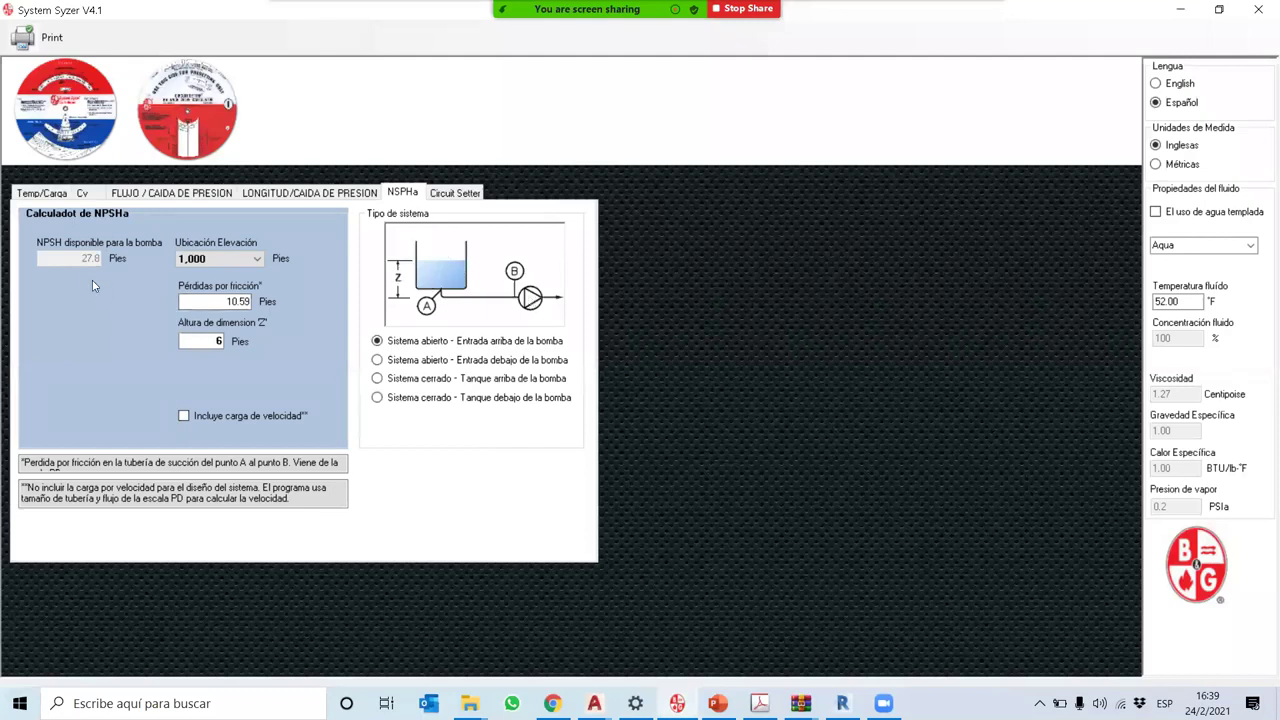
{"action": "left_click", "coordinate": [377, 362]}
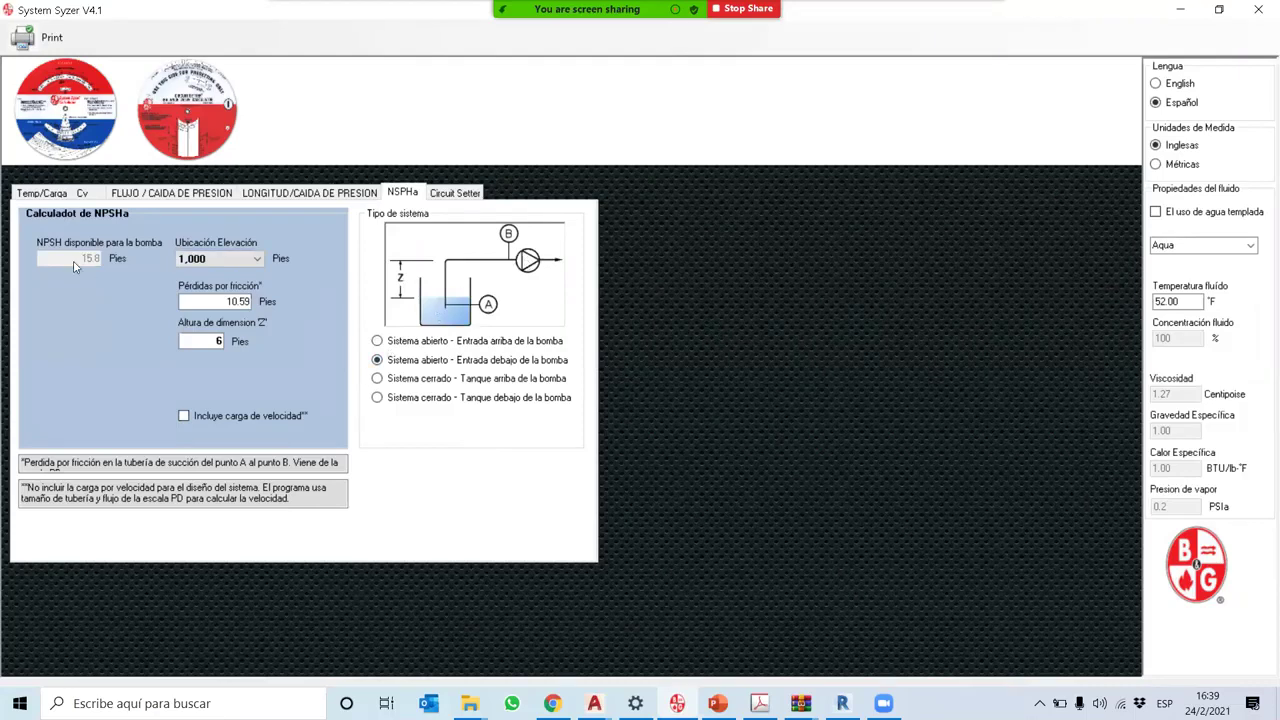
{"action": "left_click", "coordinate": [377, 341]}
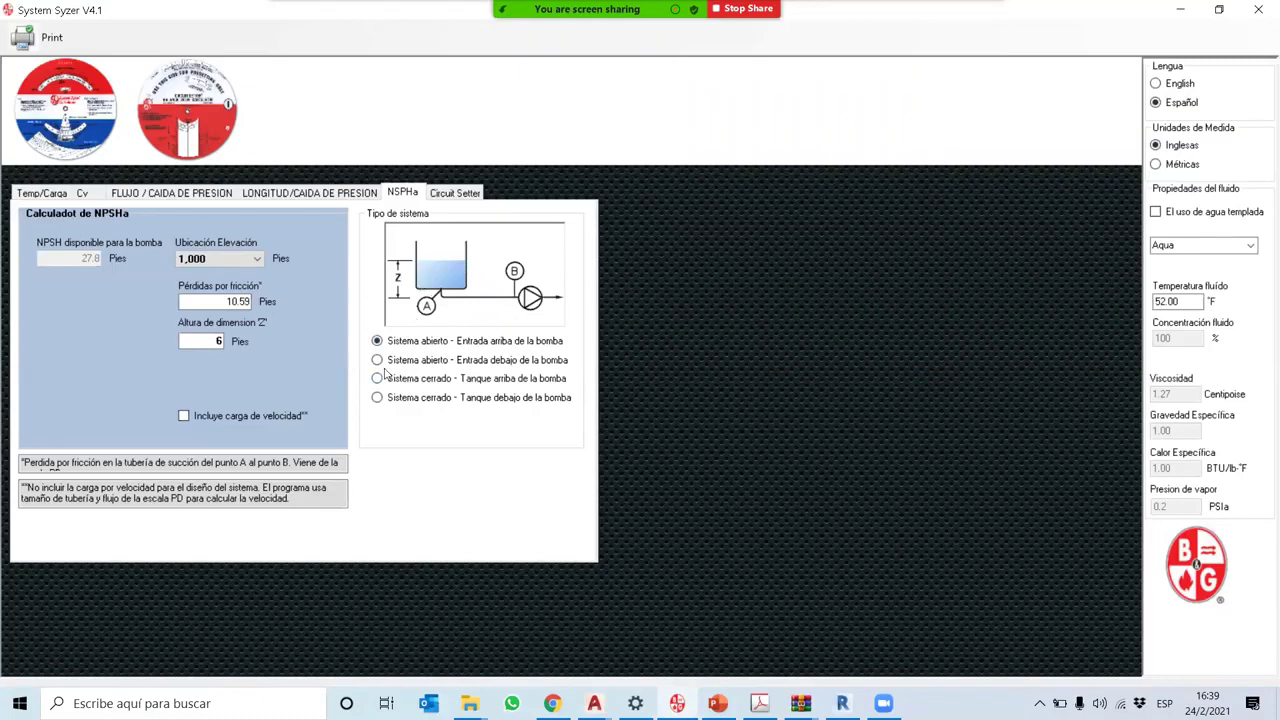
{"action": "left_click", "coordinate": [377, 361]}
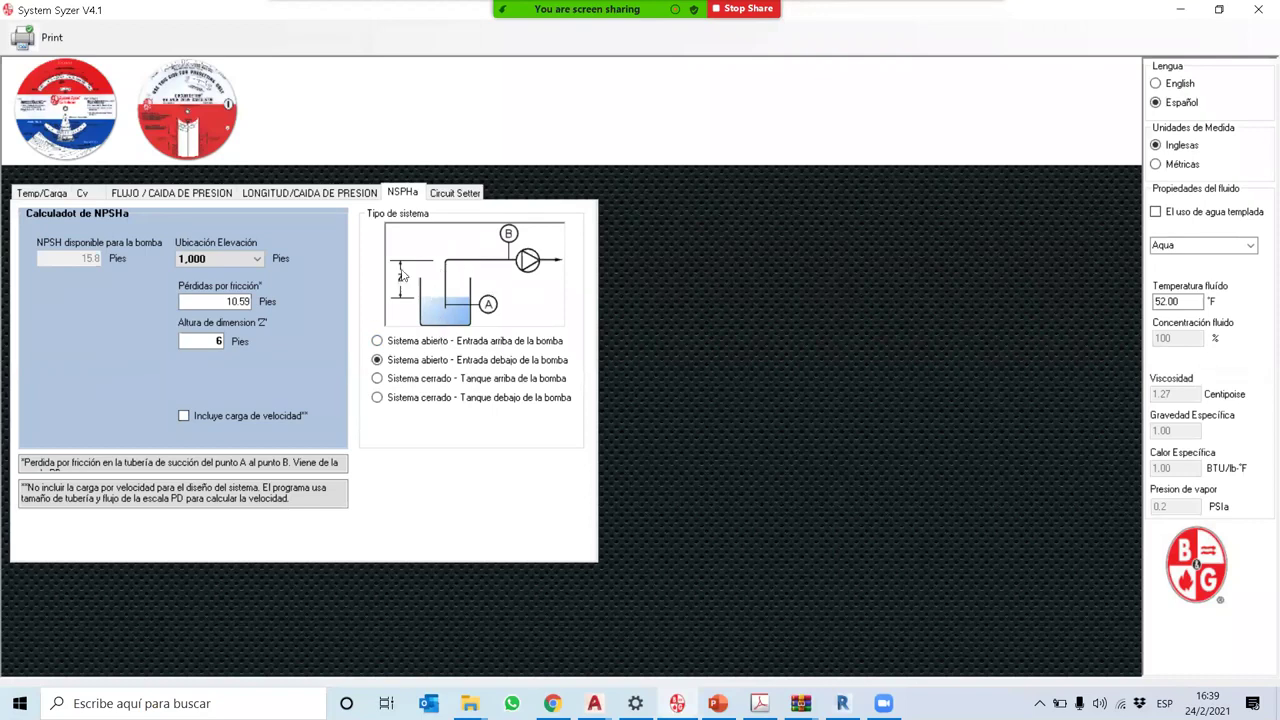
{"action": "double_click", "coordinate": [208, 342]}
Step: Switch to the flow/pressure-drop page showing 800 GPM in 6 in steel pipe at 4.07 ft/100 ft
{"action": "left_click", "coordinate": [220, 194]}
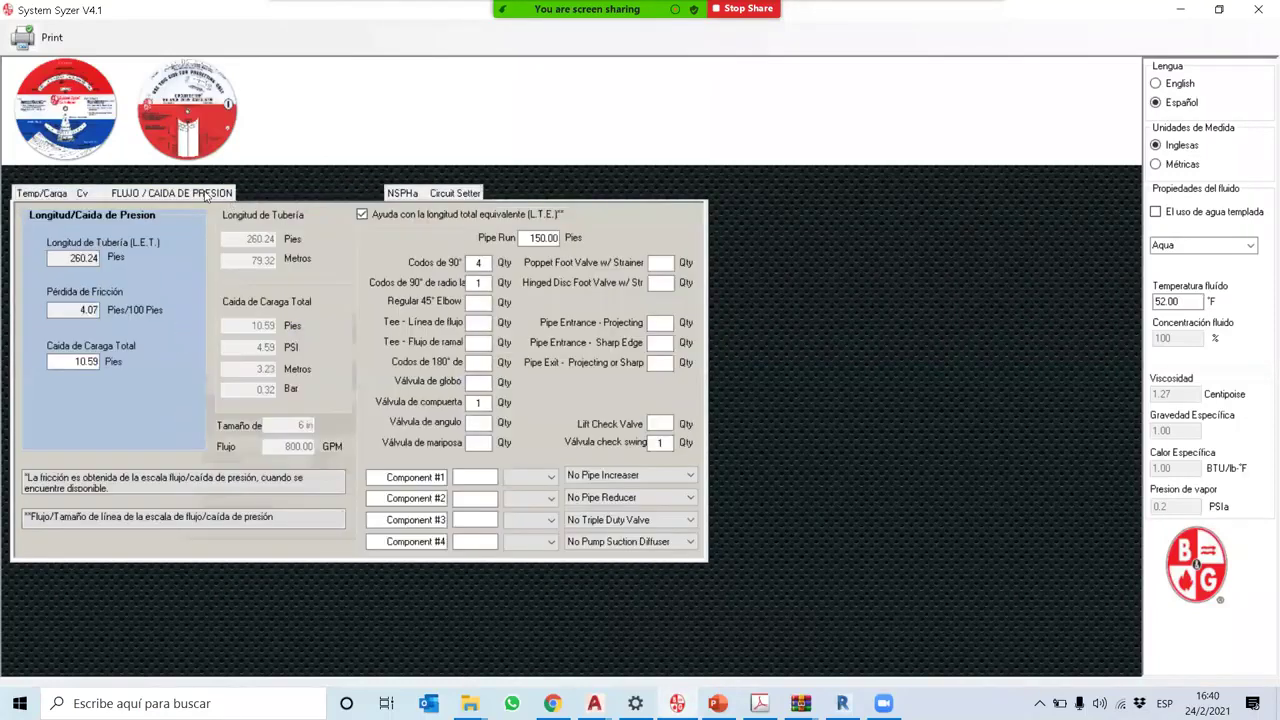
{"action": "left_click", "coordinate": [309, 193]}
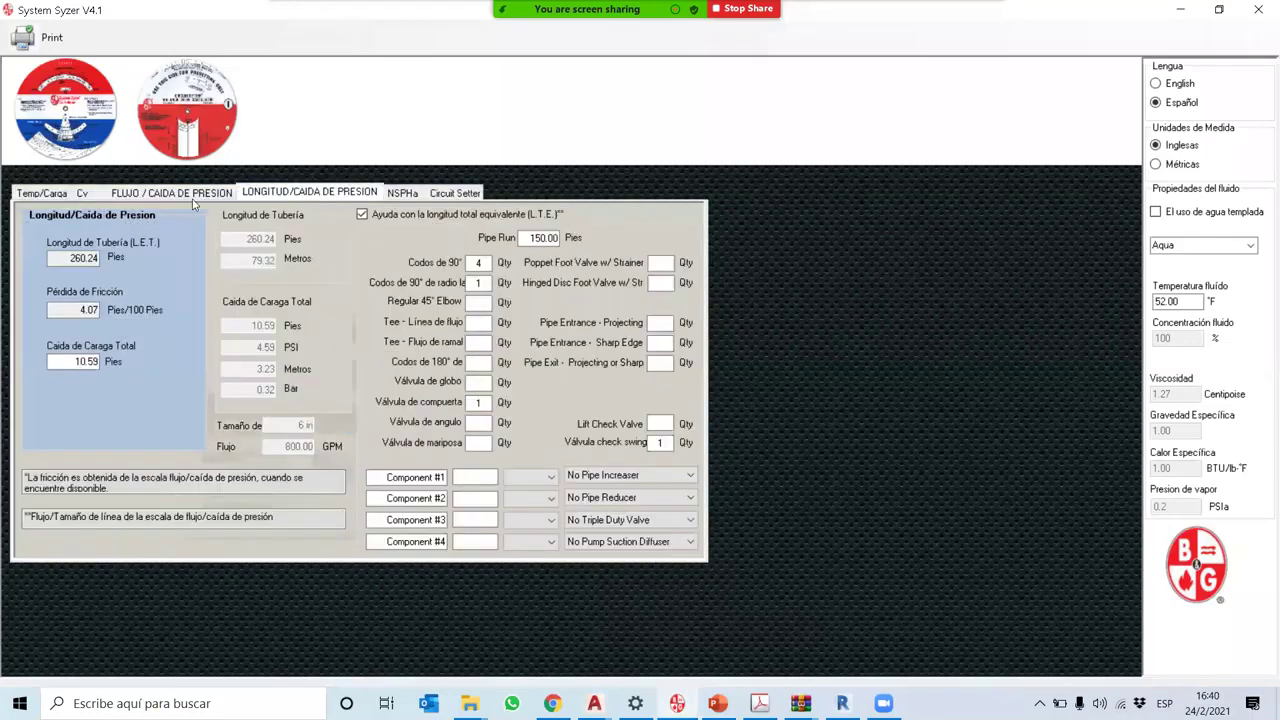
{"action": "left_click", "coordinate": [195, 194]}
{"action": "left_click", "coordinate": [277, 194]}
{"action": "left_click", "coordinate": [200, 194]}
{"action": "left_click", "coordinate": [287, 197]}
{"action": "left_click", "coordinate": [195, 194]}
{"action": "left_click", "coordinate": [290, 194]}
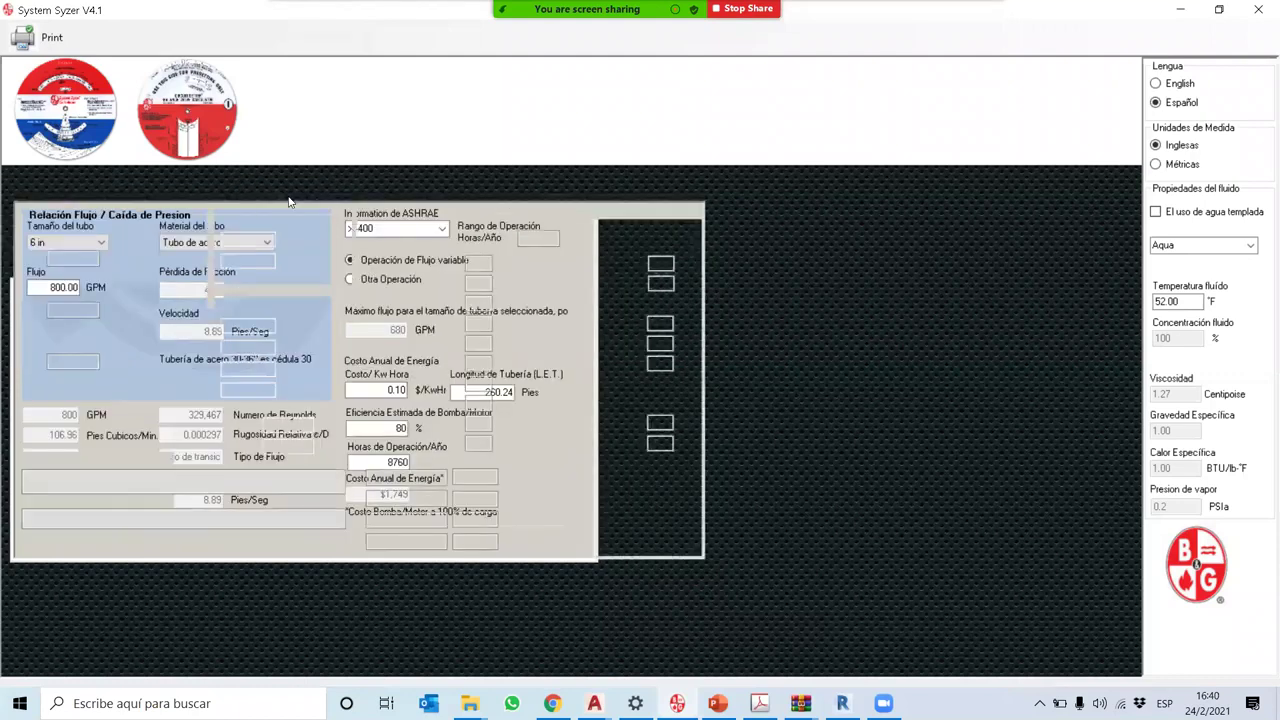
{"action": "left_click", "coordinate": [197, 195]}
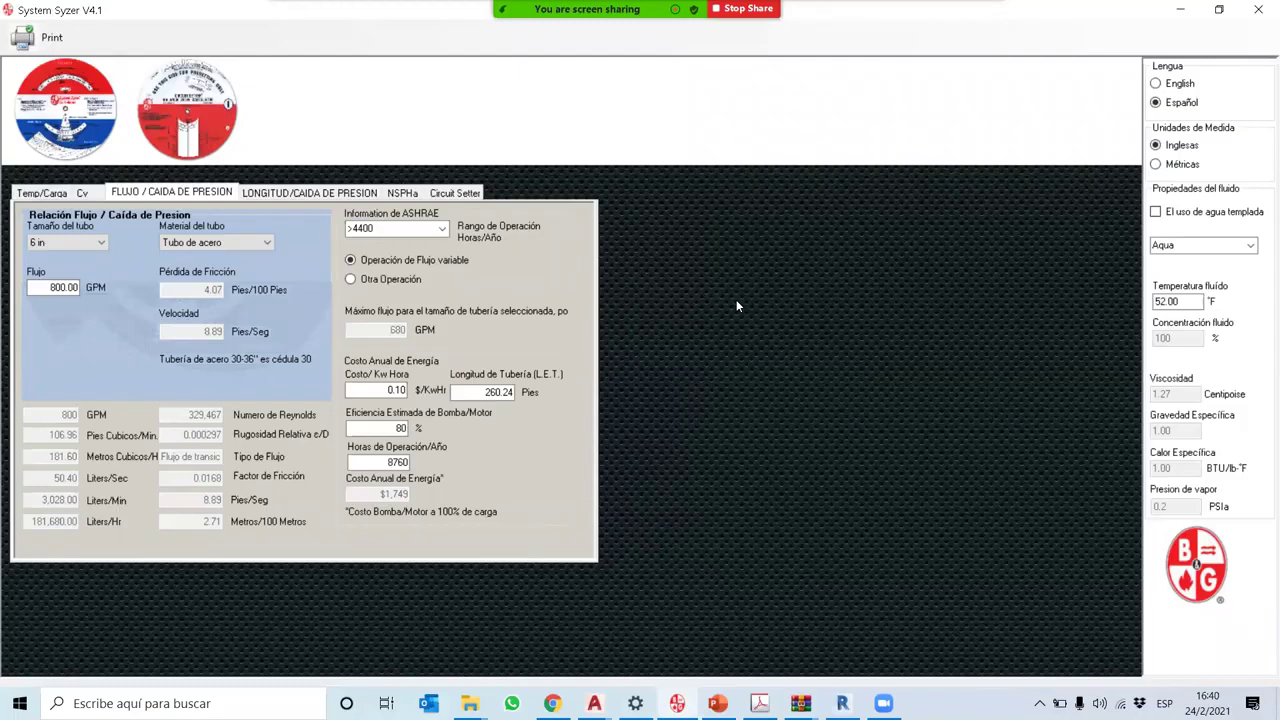
Step: Search Windows for 'pipefl' and launch Pipe Flow Expert
{"action": "left_click", "coordinate": [190, 690]}
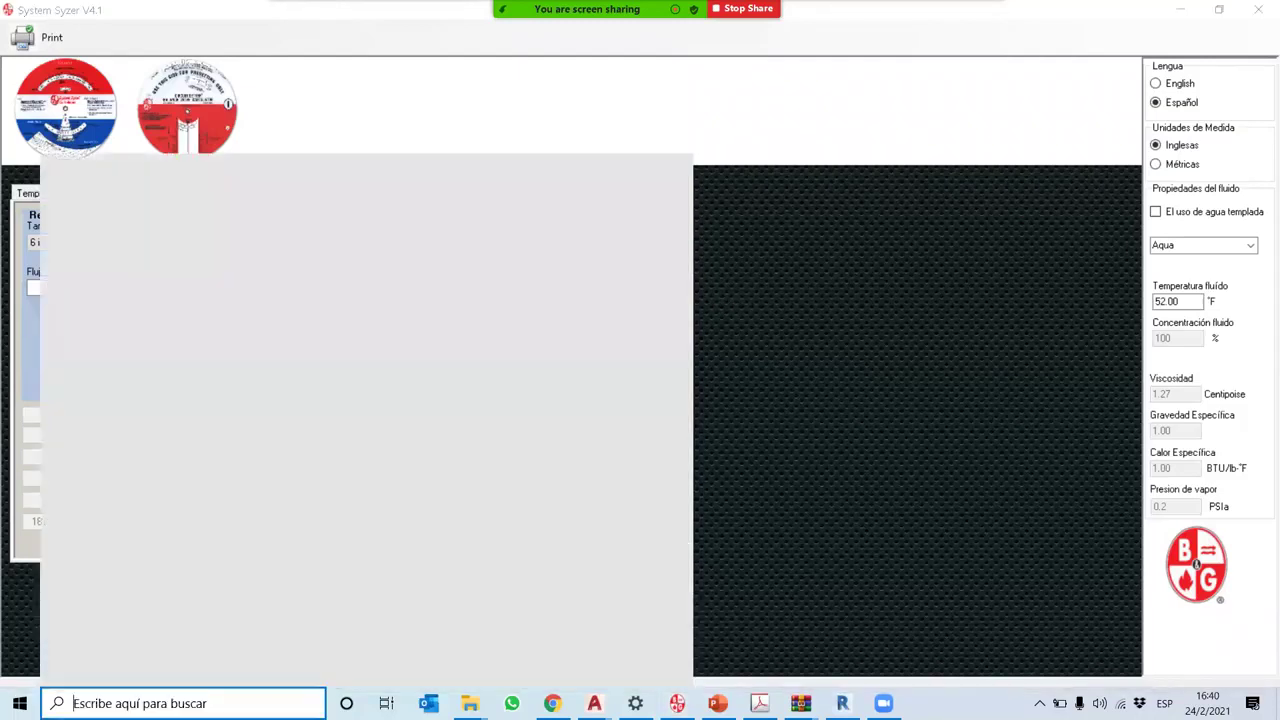
{"action": "type", "text": "pipefl"}
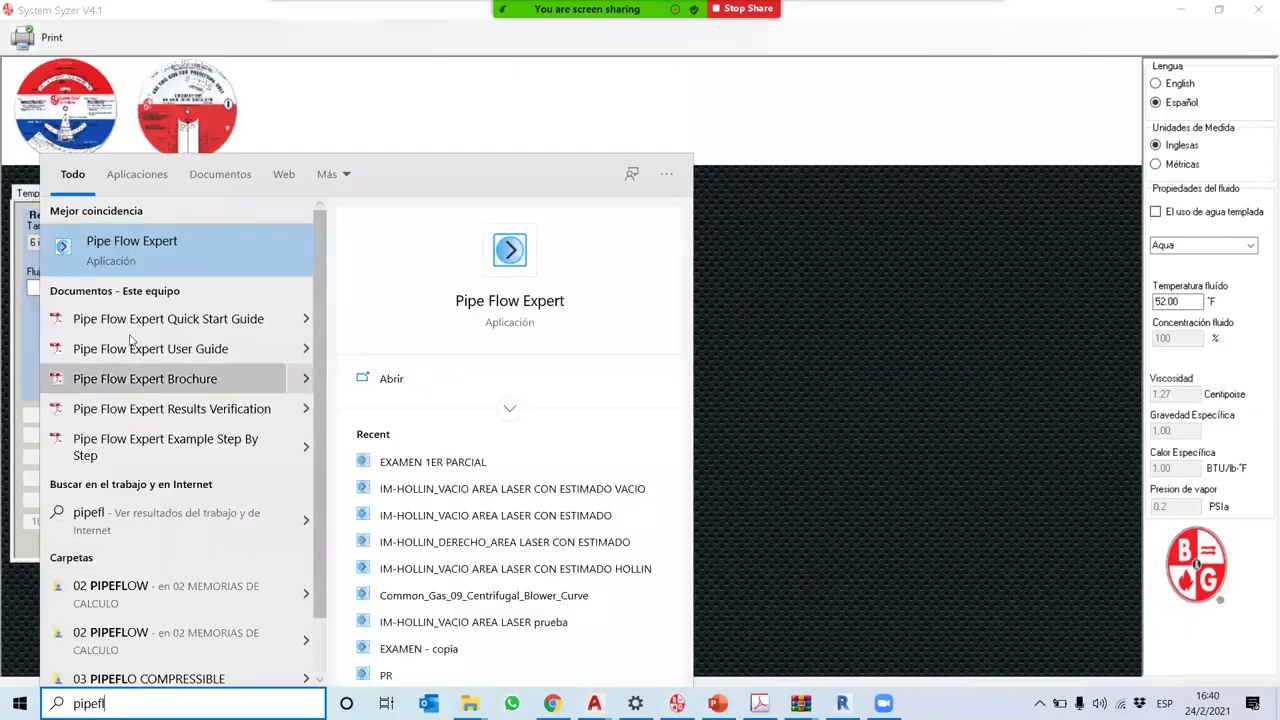
{"action": "left_click", "coordinate": [153, 254]}
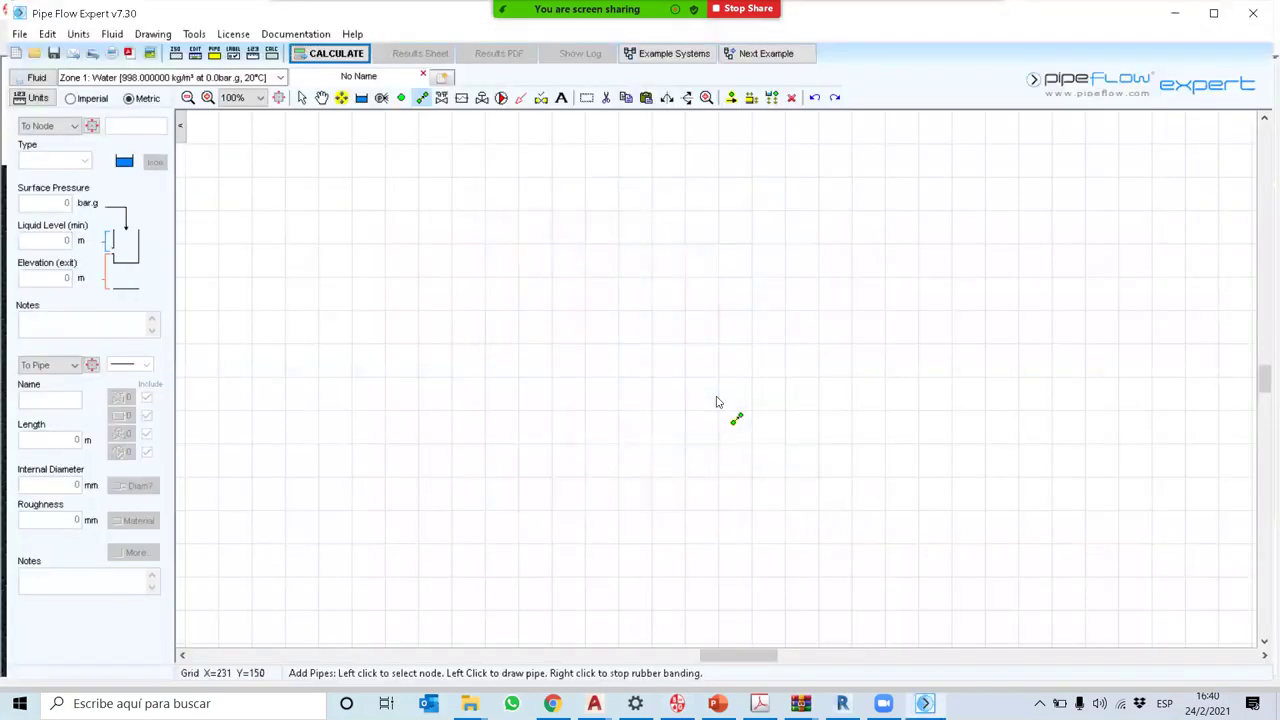
Step: Open recent project EXAMEN 1ER PARCIAL.pfe, calculate it, and save over the existing file
{"action": "left_click", "coordinate": [20, 34]}
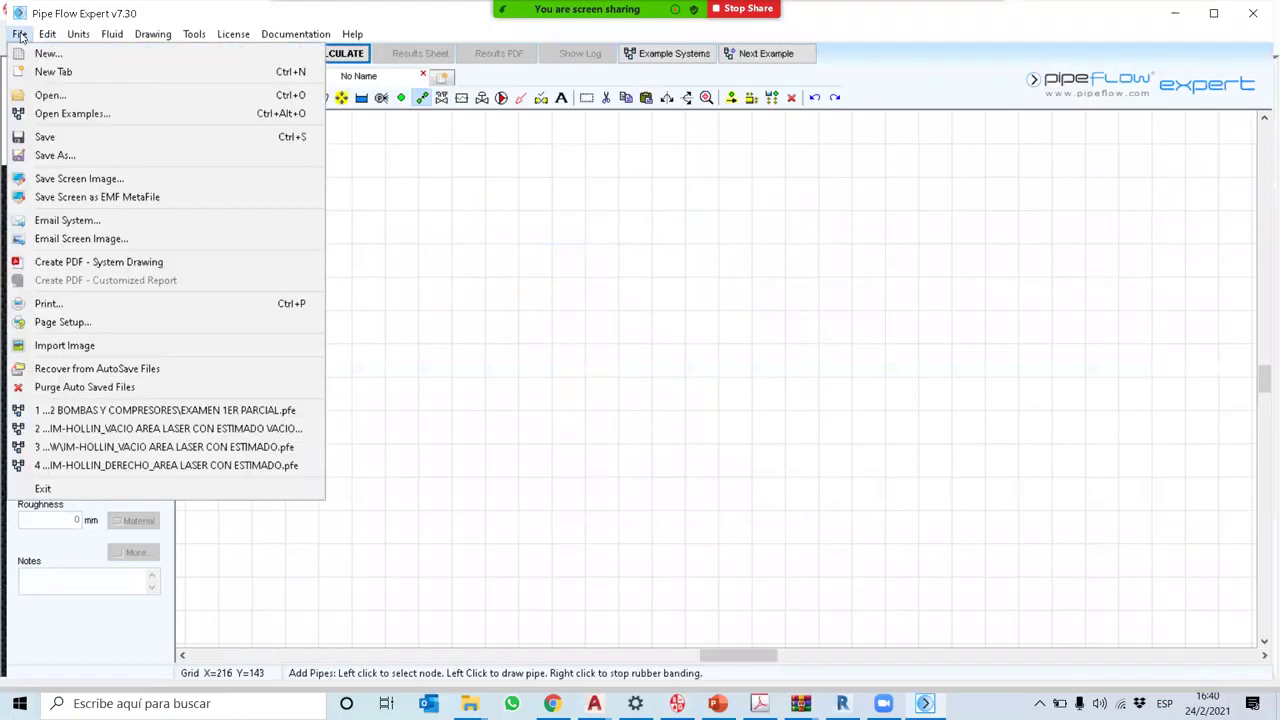
{"action": "left_click", "coordinate": [177, 410]}
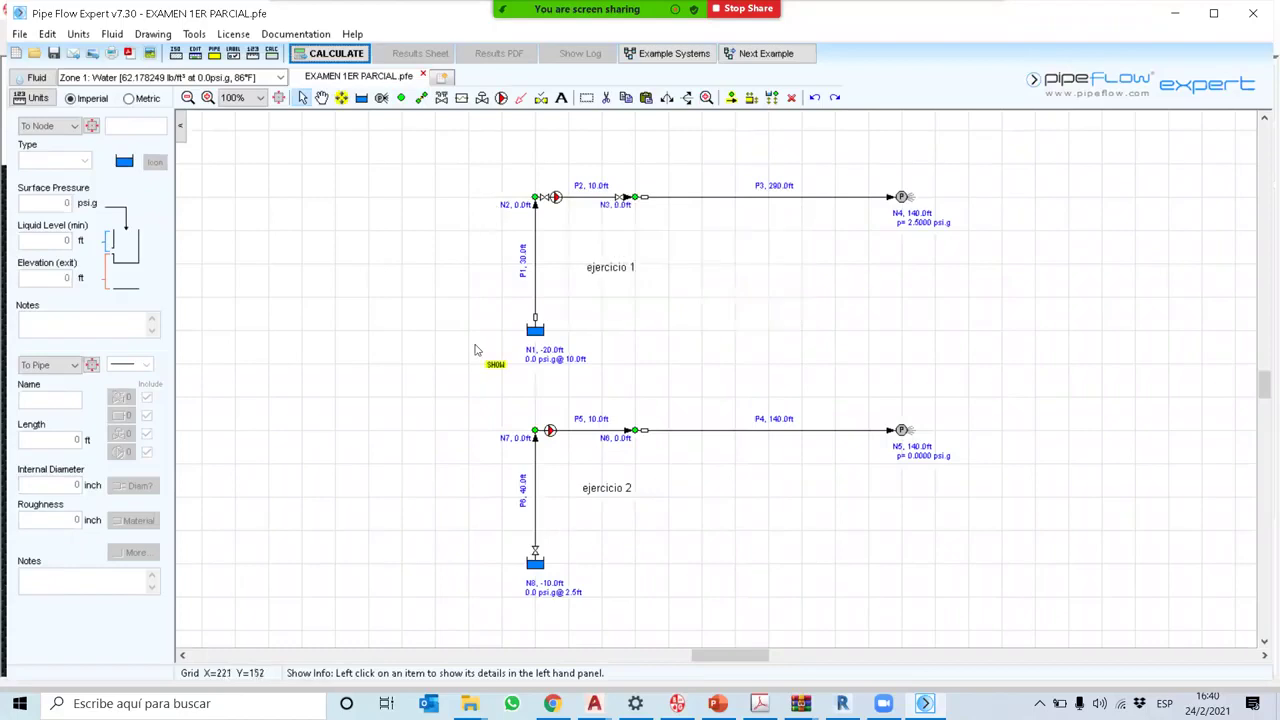
{"action": "left_click", "coordinate": [336, 53]}
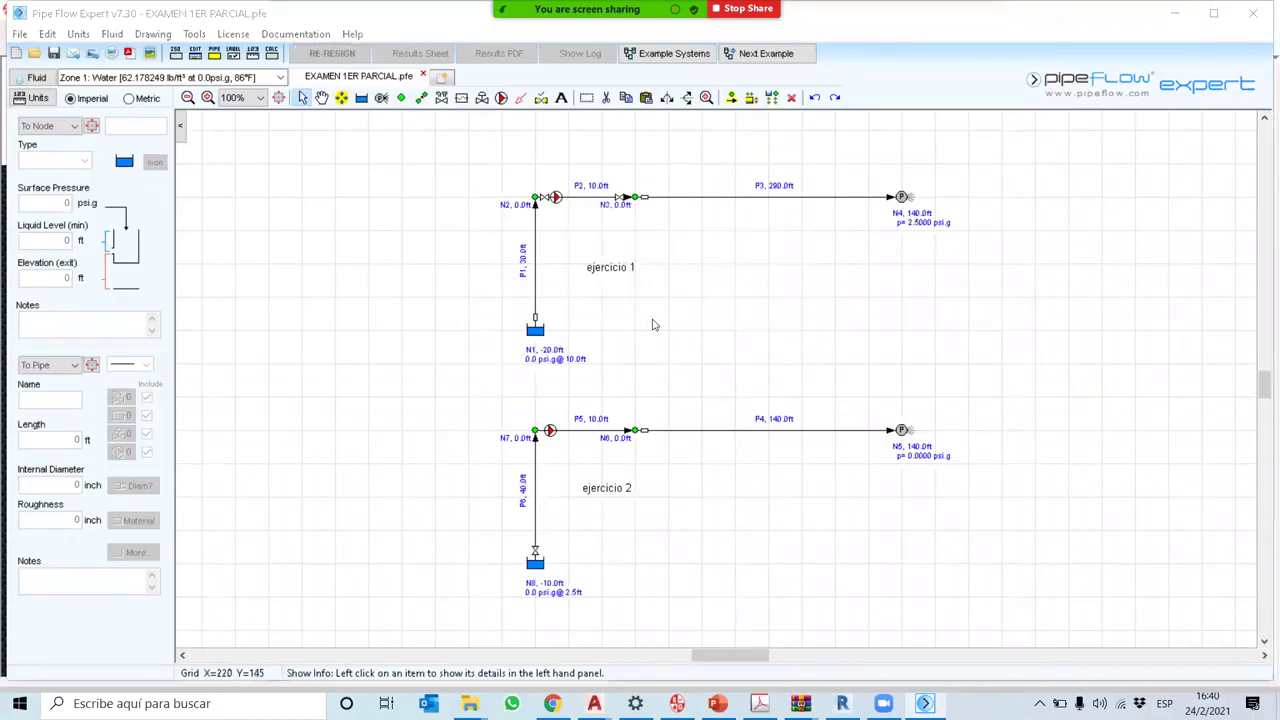
{"action": "left_click", "coordinate": [1130, 634]}
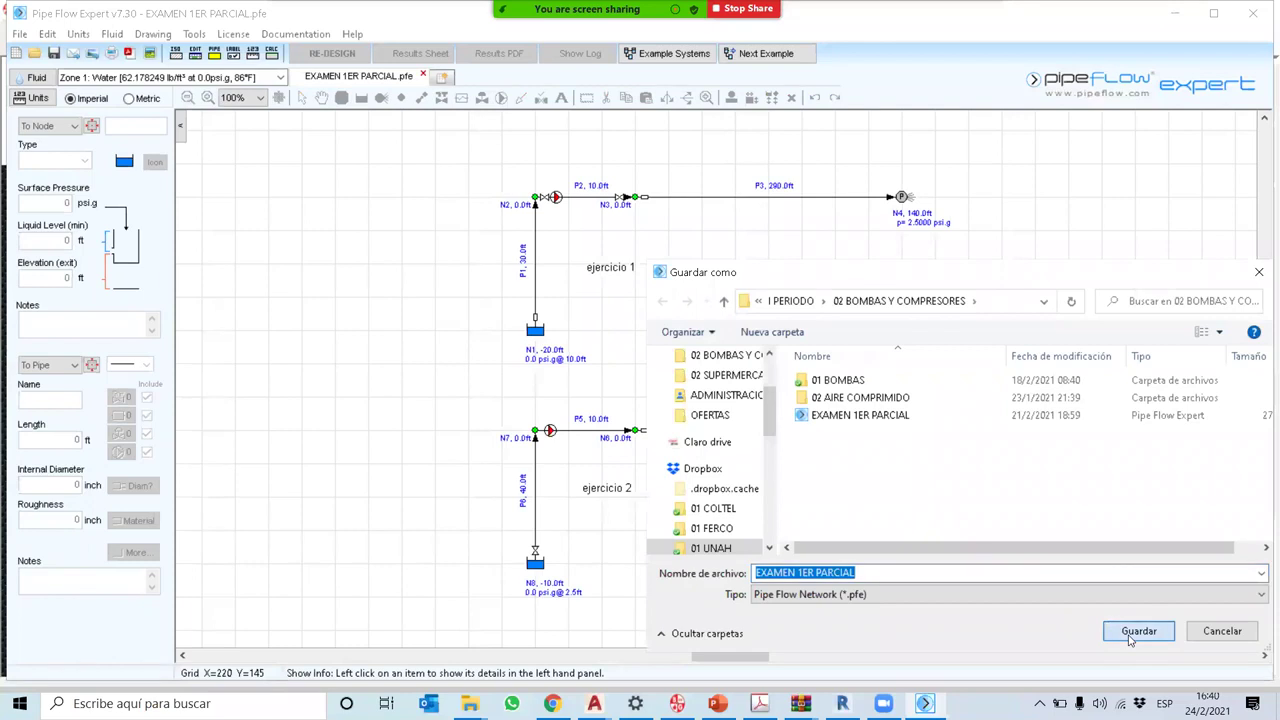
{"action": "left_click", "coordinate": [686, 382]}
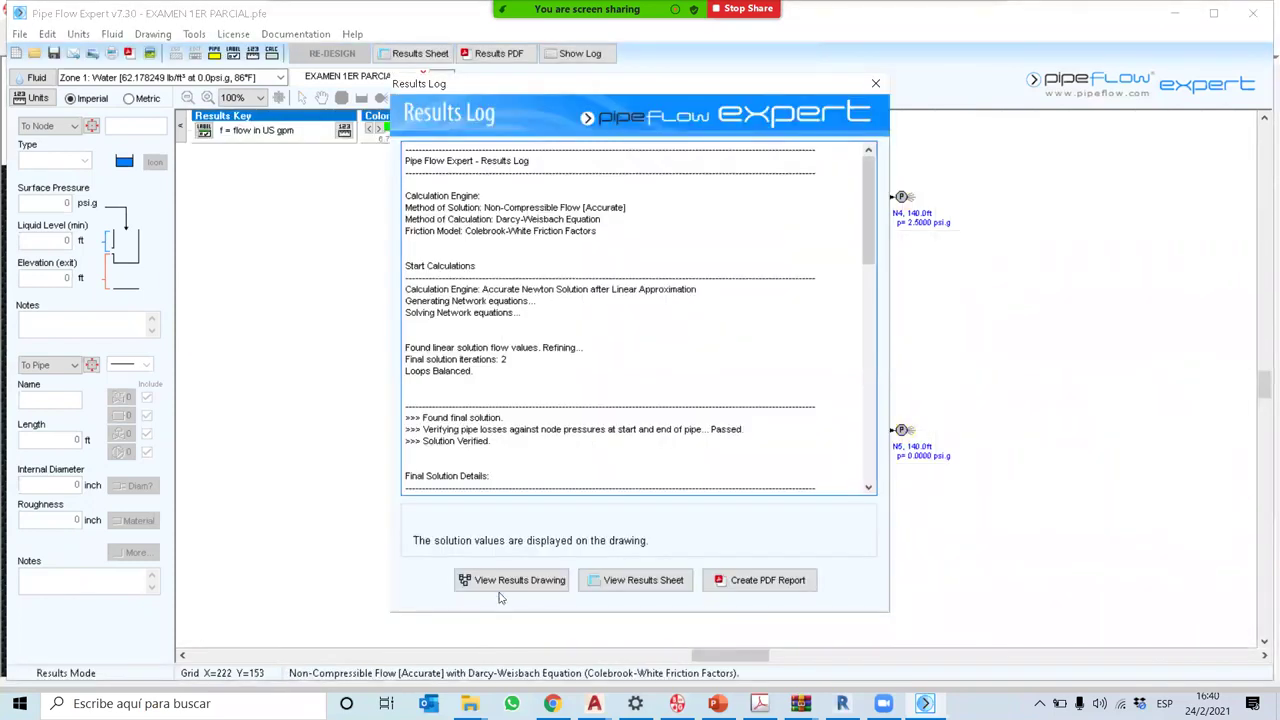
Step: Show the results drawing and zoom into ejercicio 1, reading the pump's 21.54 ft NPSHa
{"action": "left_click", "coordinate": [500, 584]}
{"action": "scroll", "coordinate": [607, 254], "scroll_direction": "up", "scroll_amount": 2}
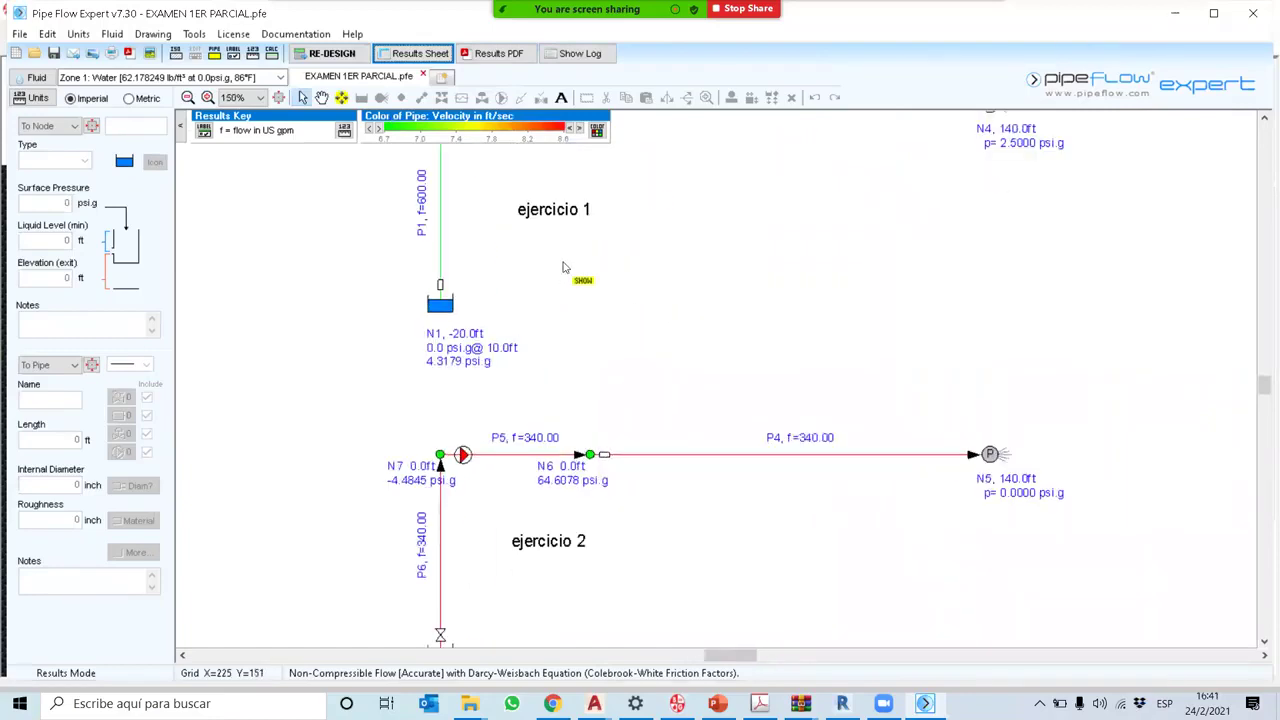
{"action": "left_click_drag", "start_coordinate": [507, 237], "coordinate": [555, 399]}
{"action": "mouse_move", "coordinate": [516, 276]}
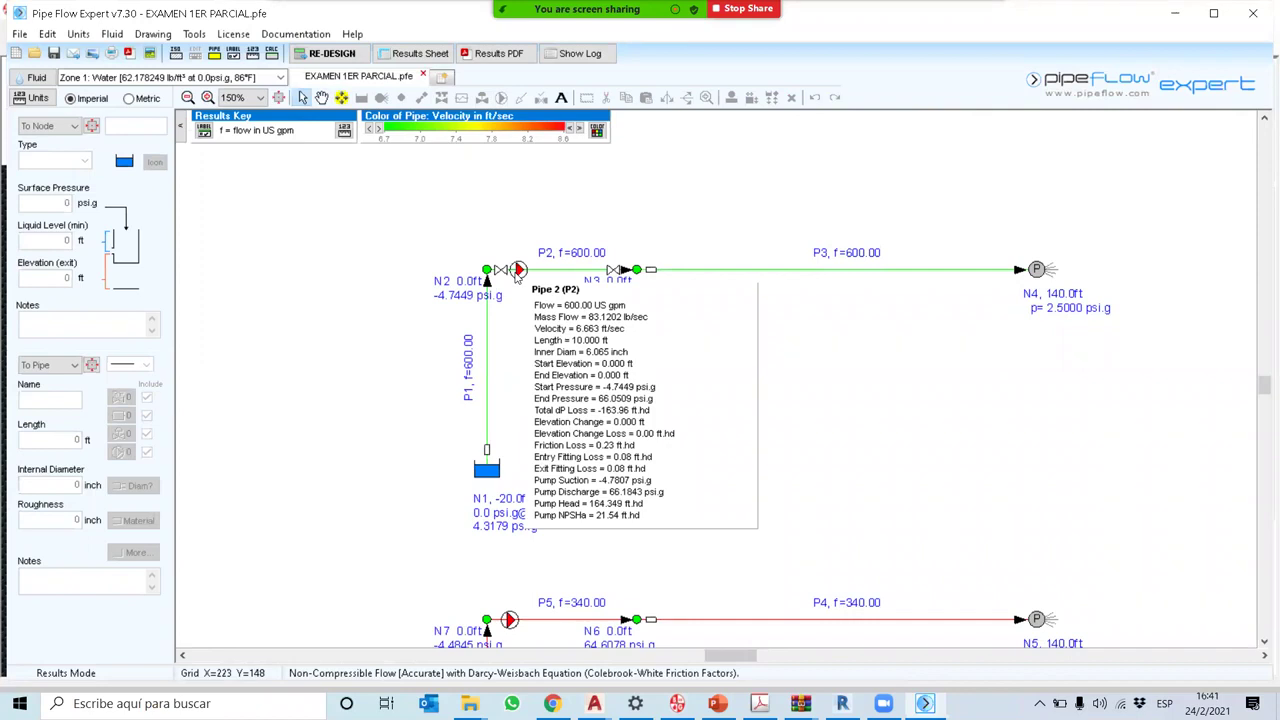
Step: Pan past ejercicio 2 and recenter ejercicio 1 around tank N1, then close Pipe Flow Expert
{"action": "mouse_move", "coordinate": [563, 430]}
{"action": "left_mouse_down"}
{"action": "mouse_move", "coordinate": [541, 272]}
{"action": "mouse_move", "coordinate": [536, 362]}
{"action": "mouse_move", "coordinate": [545, 392]}
{"action": "mouse_move", "coordinate": [545, 161]}
{"action": "mouse_move", "coordinate": [561, 323]}
{"action": "mouse_move", "coordinate": [540, 386]}
{"action": "left_mouse_up"}
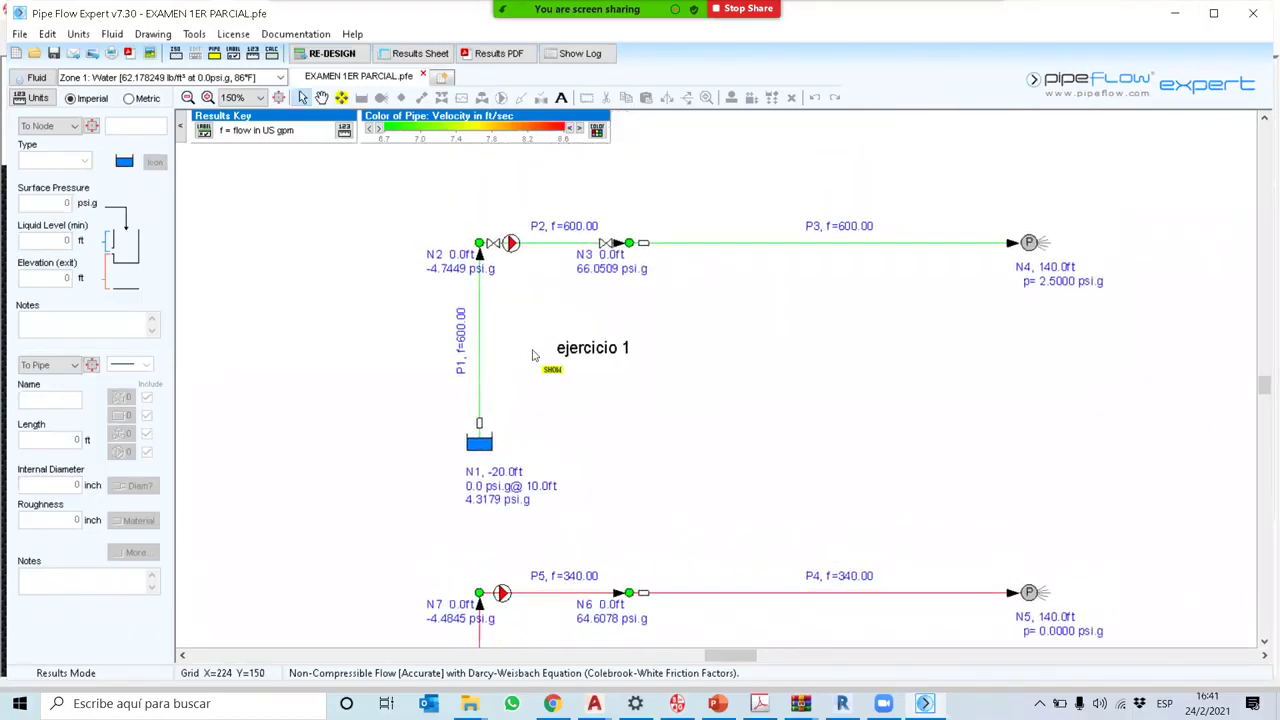
{"action": "scroll", "coordinate": [537, 291], "scroll_direction": "up", "scroll_amount": 1}
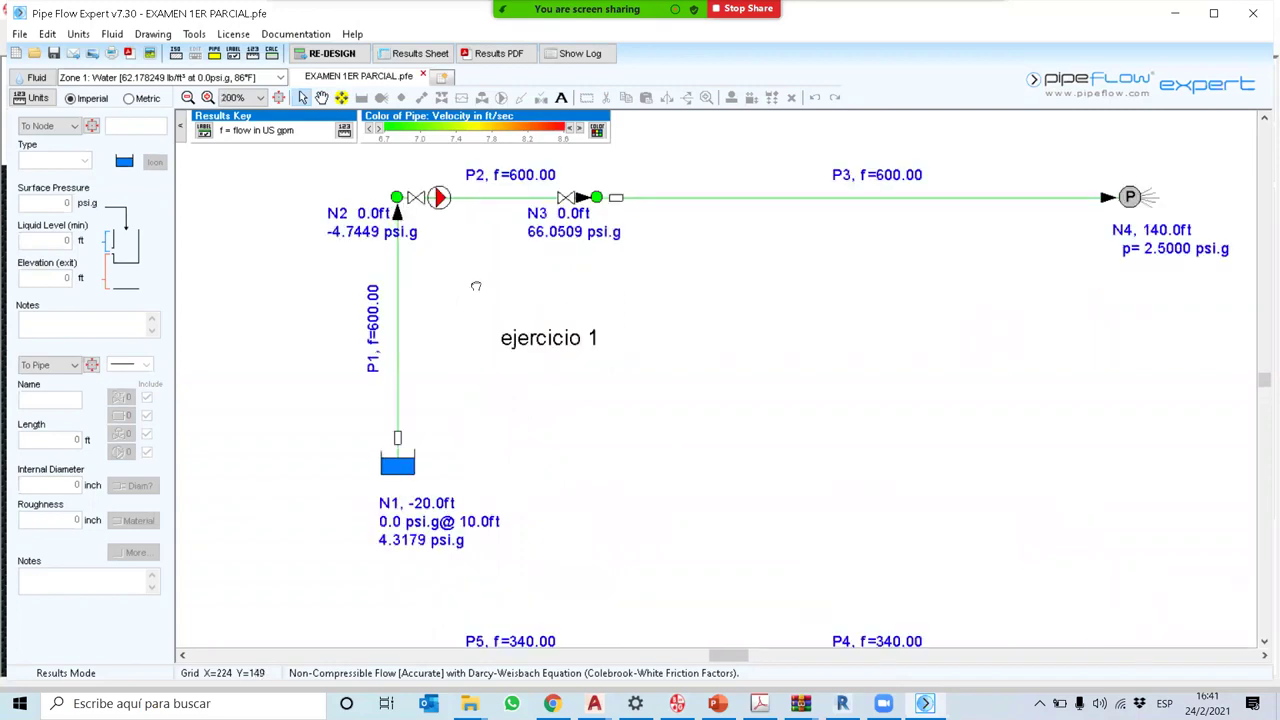
{"action": "left_click_drag", "start_coordinate": [476, 286], "coordinate": [536, 326]}
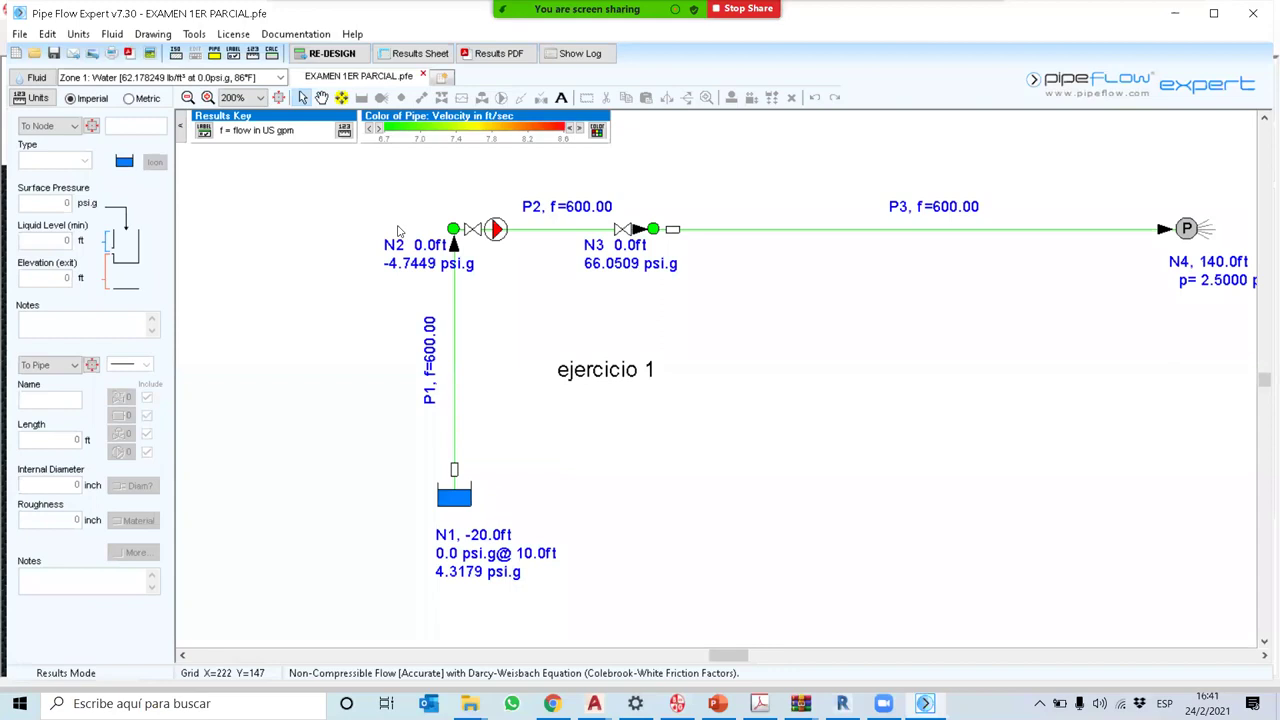
{"action": "left_click_drag", "start_coordinate": [365, 202], "coordinate": [366, 315]}
{"action": "left_click_drag", "start_coordinate": [580, 254], "coordinate": [586, 374]}
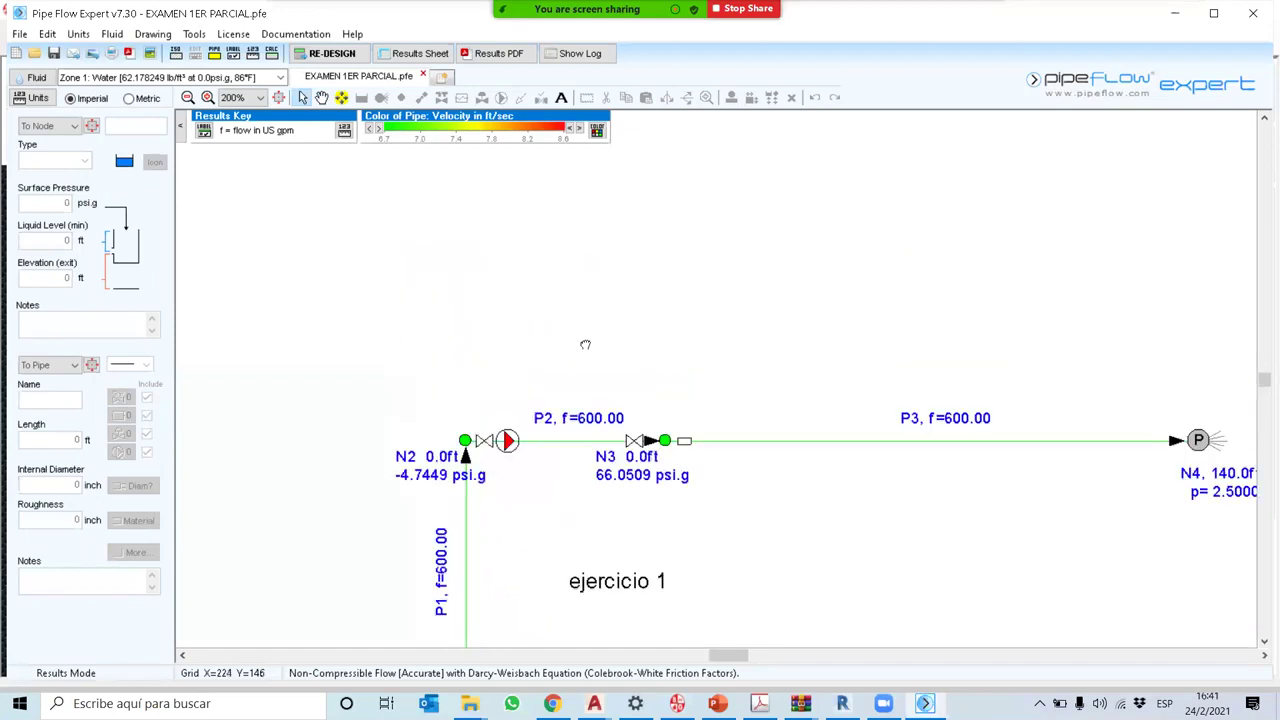
{"action": "left_click_drag", "start_coordinate": [440, 268], "coordinate": [558, 163]}
{"action": "left_click_drag", "start_coordinate": [507, 322], "coordinate": [447, 239]}
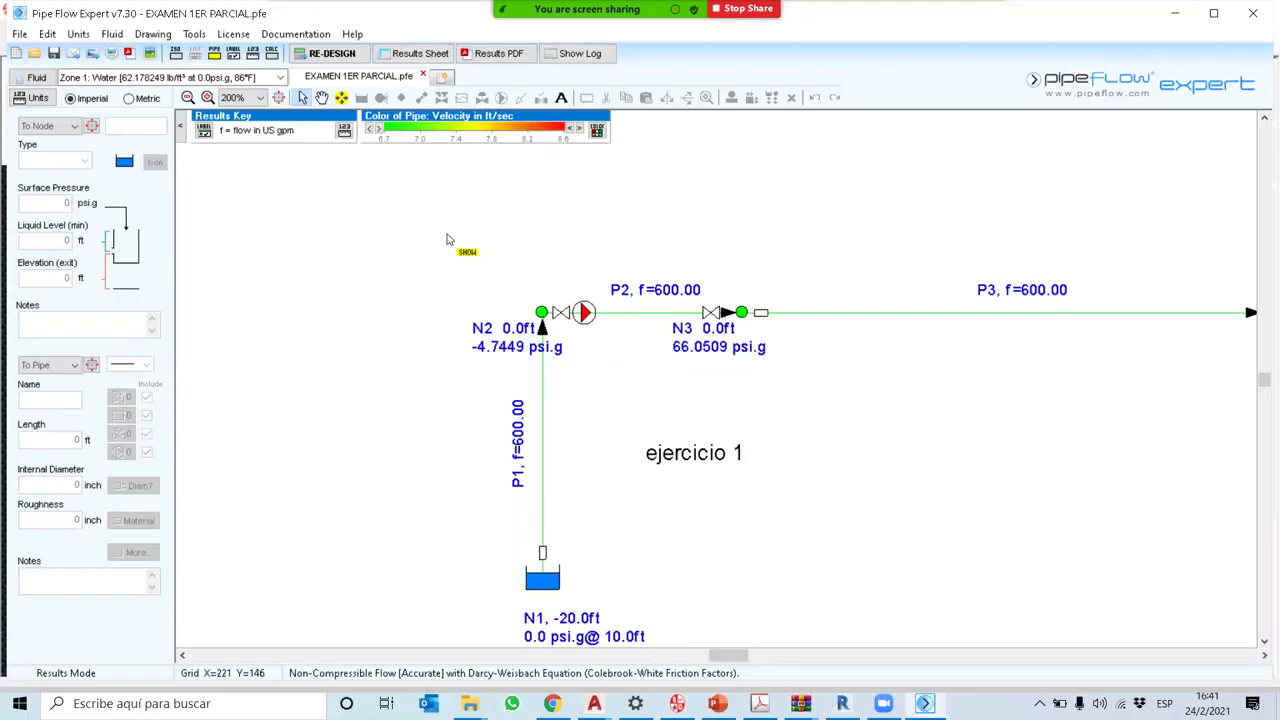
{"action": "left_click", "coordinate": [1253, 14]}
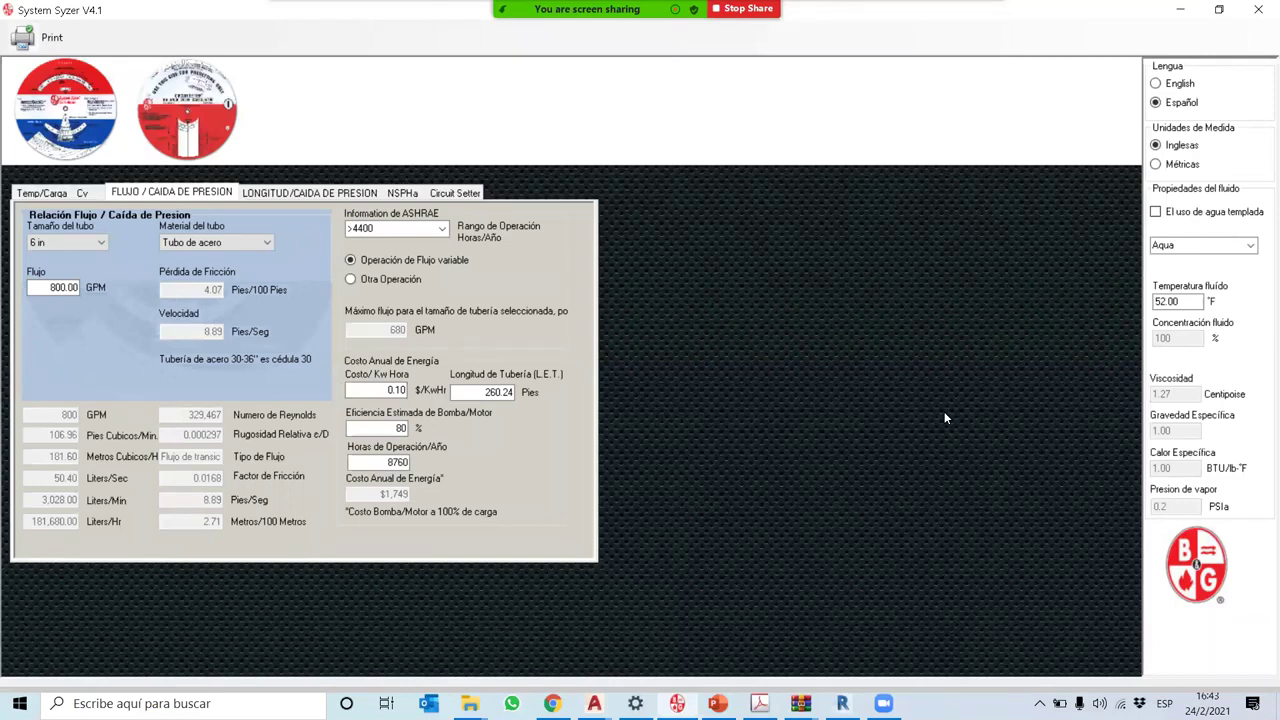
Step: Show the NPSHa calculator, reading 15.8 ft available for an open system with inlet below the pump
{"action": "left_click", "coordinate": [410, 193]}
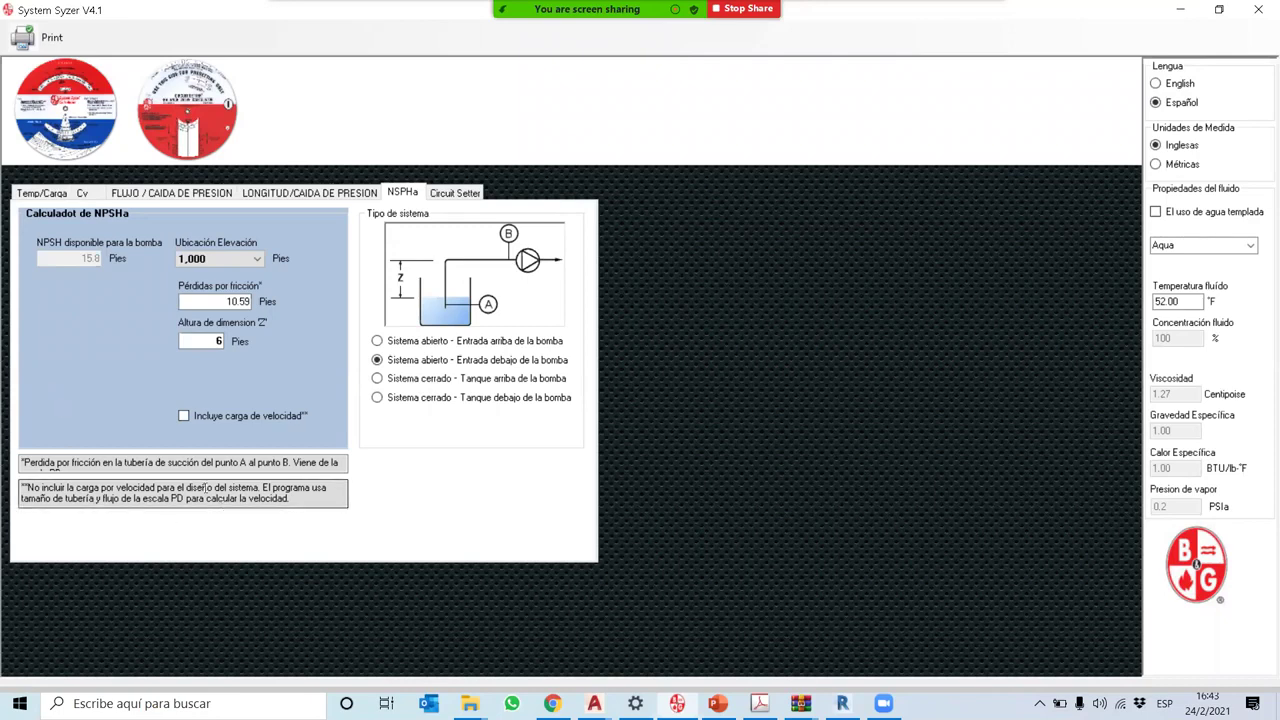
{"action": "left_click", "coordinate": [184, 416]}
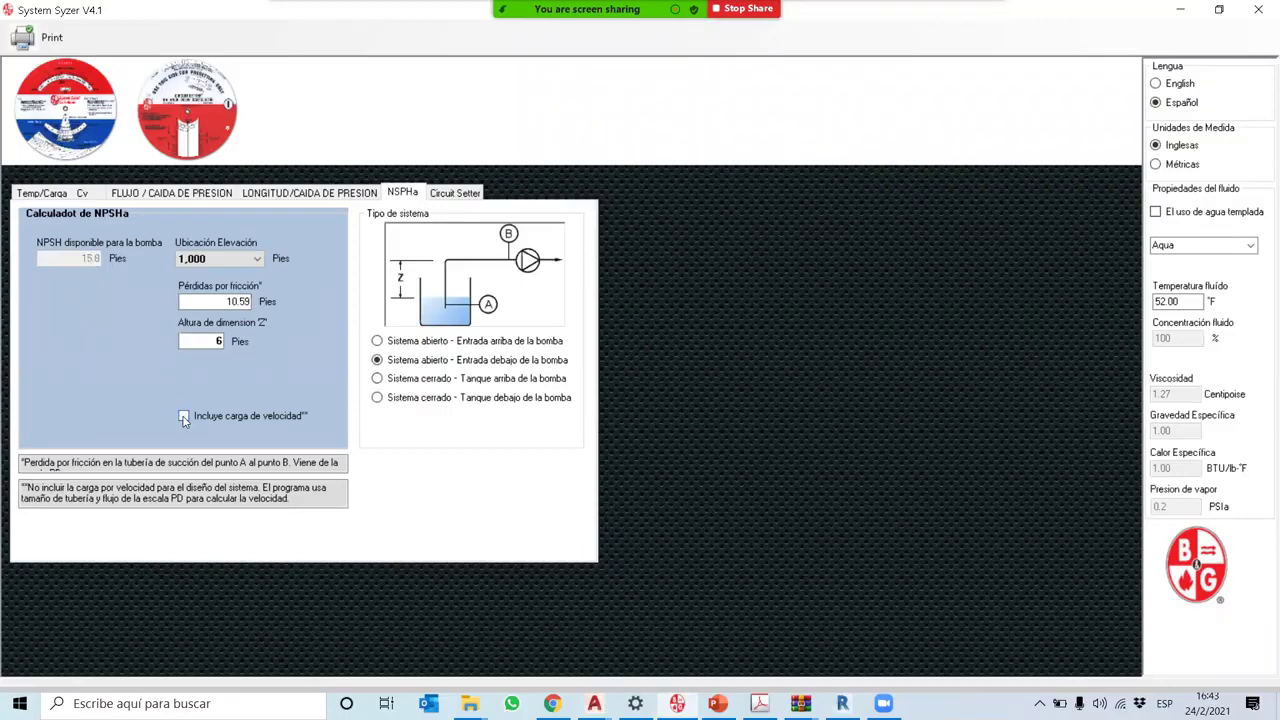
{"action": "left_click", "coordinate": [184, 416]}
{"action": "left_click", "coordinate": [184, 418]}
{"action": "left_click", "coordinate": [184, 418]}
{"action": "left_click", "coordinate": [184, 418]}
Step: Leave for the Circuit Setter calculator, then bring up PowerPoint slide 39 on pump installation examples
{"action": "left_click", "coordinate": [447, 195]}
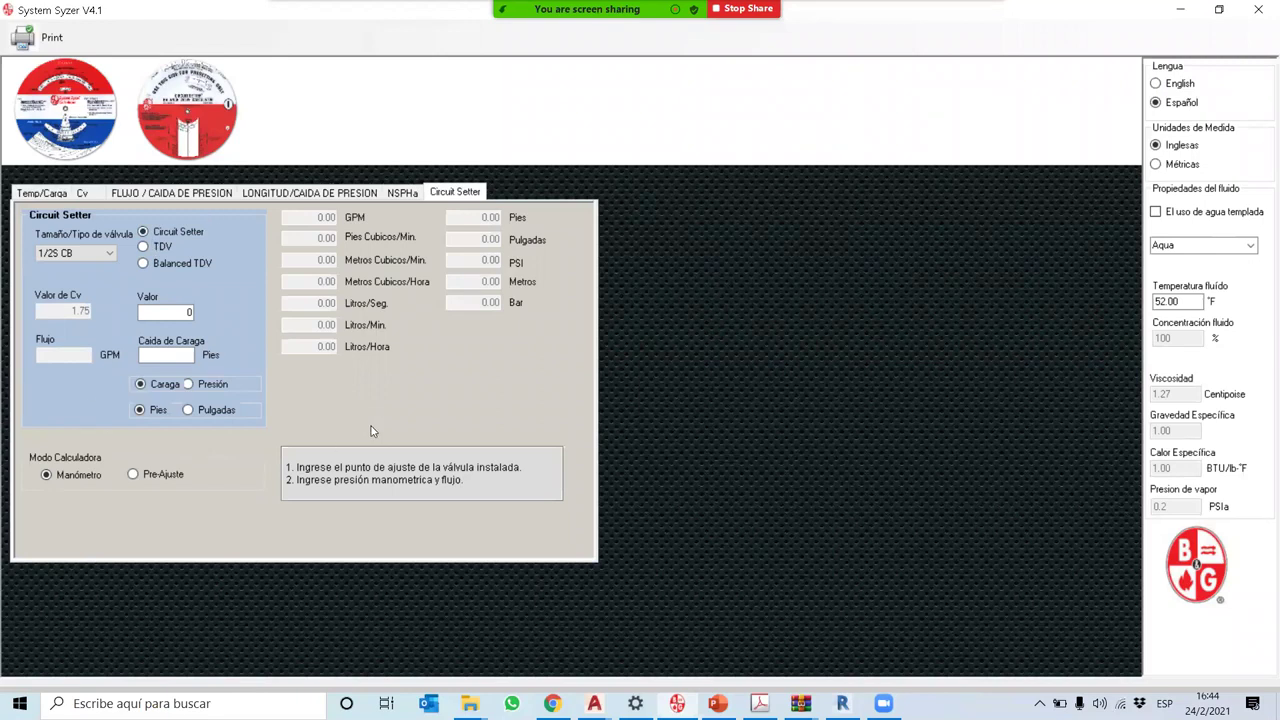
{"action": "left_click", "coordinate": [717, 703]}
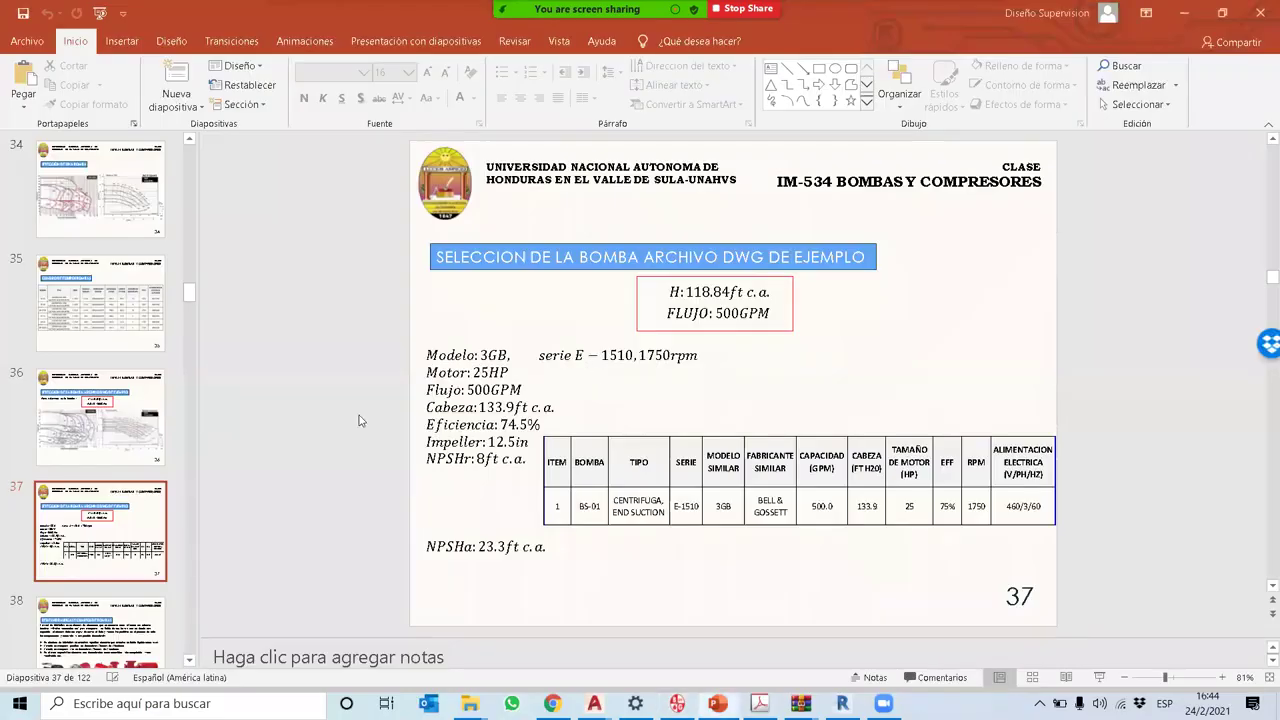
{"action": "scroll", "coordinate": [352, 427], "scroll_direction": "up", "scroll_amount": 1}
{"action": "scroll", "coordinate": [352, 427], "scroll_direction": "down", "scroll_amount": 7}
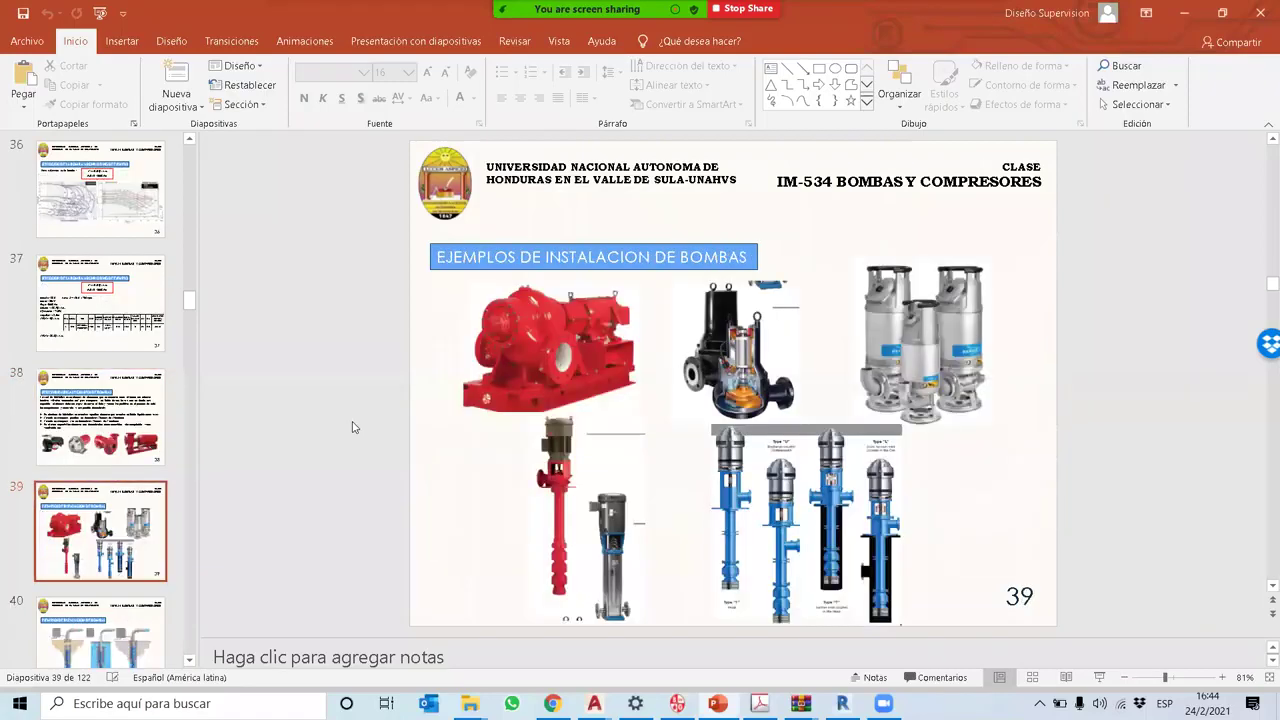